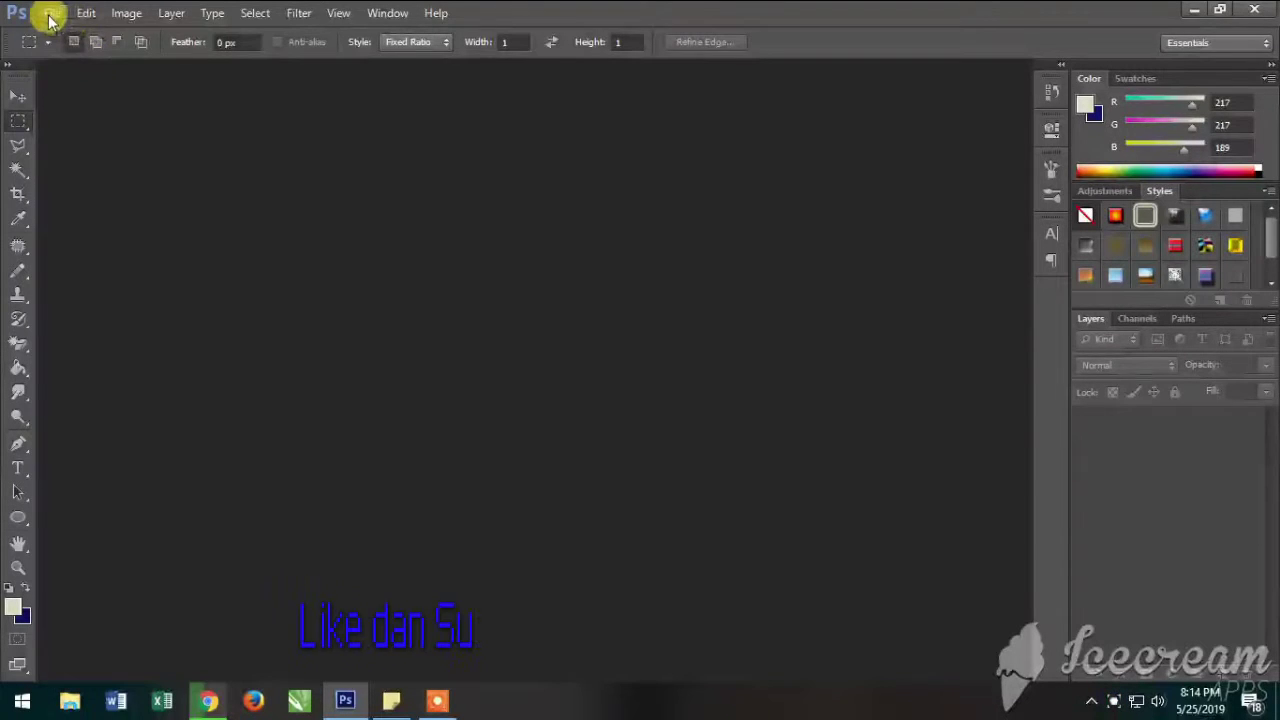
- Create Untitled-1: a white 1600 × 2560 pixel document at 300 pixels/inch
click(50, 13)
click(70, 33)
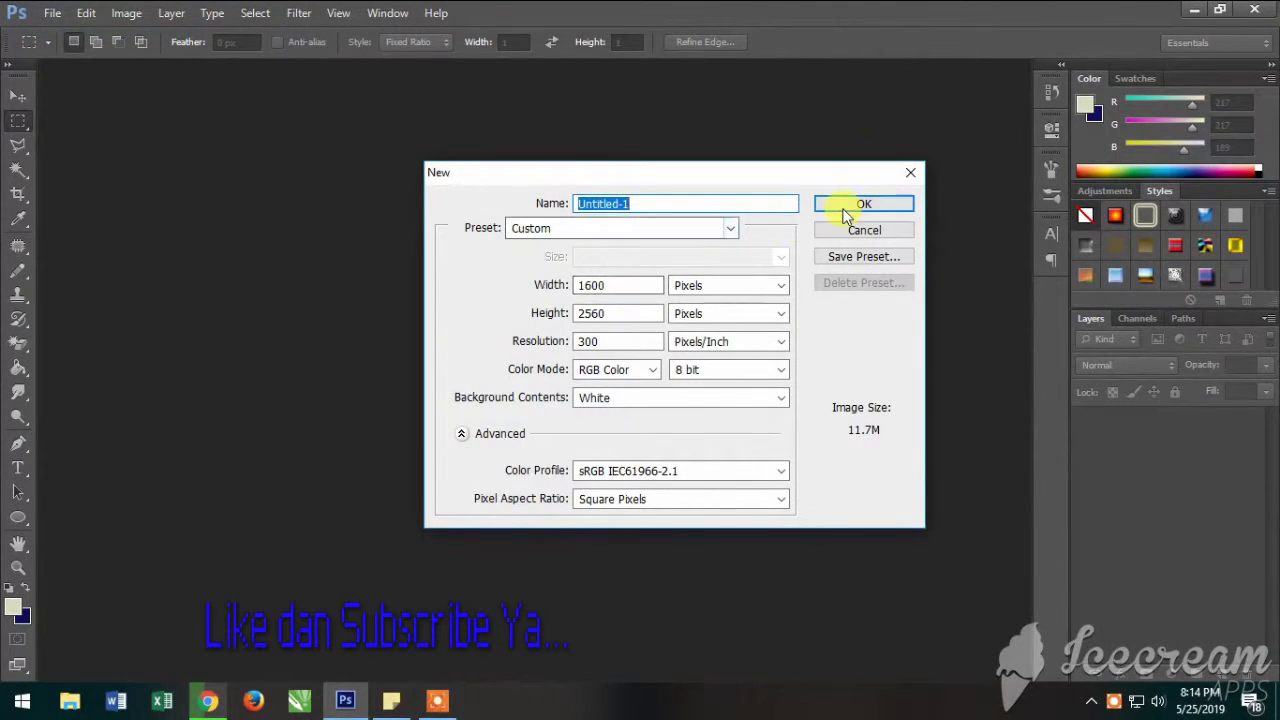
double_click(600, 314)
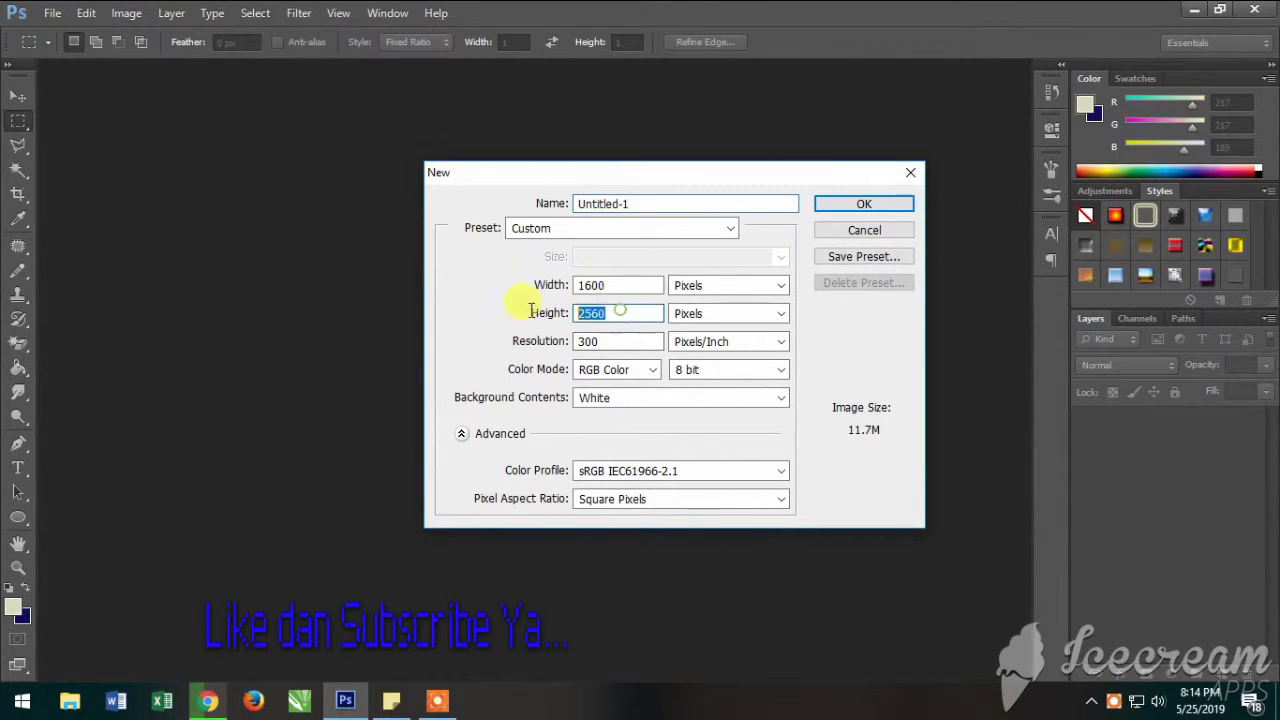
click(830, 203)
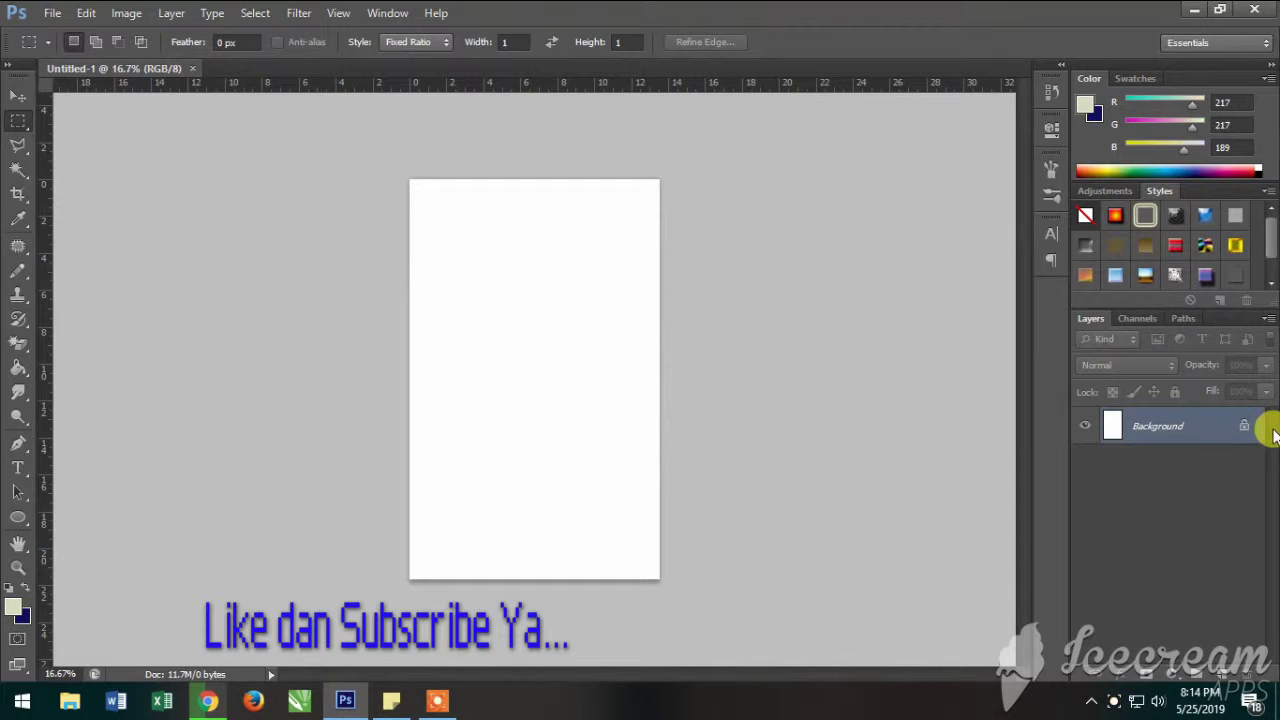
- Duplicate the Background layer and add a Solid Color fill layer
mouse_move(1180, 420)
mouse_down()
mouse_move(1262, 694)
mouse_move(1222, 670)
mouse_up()
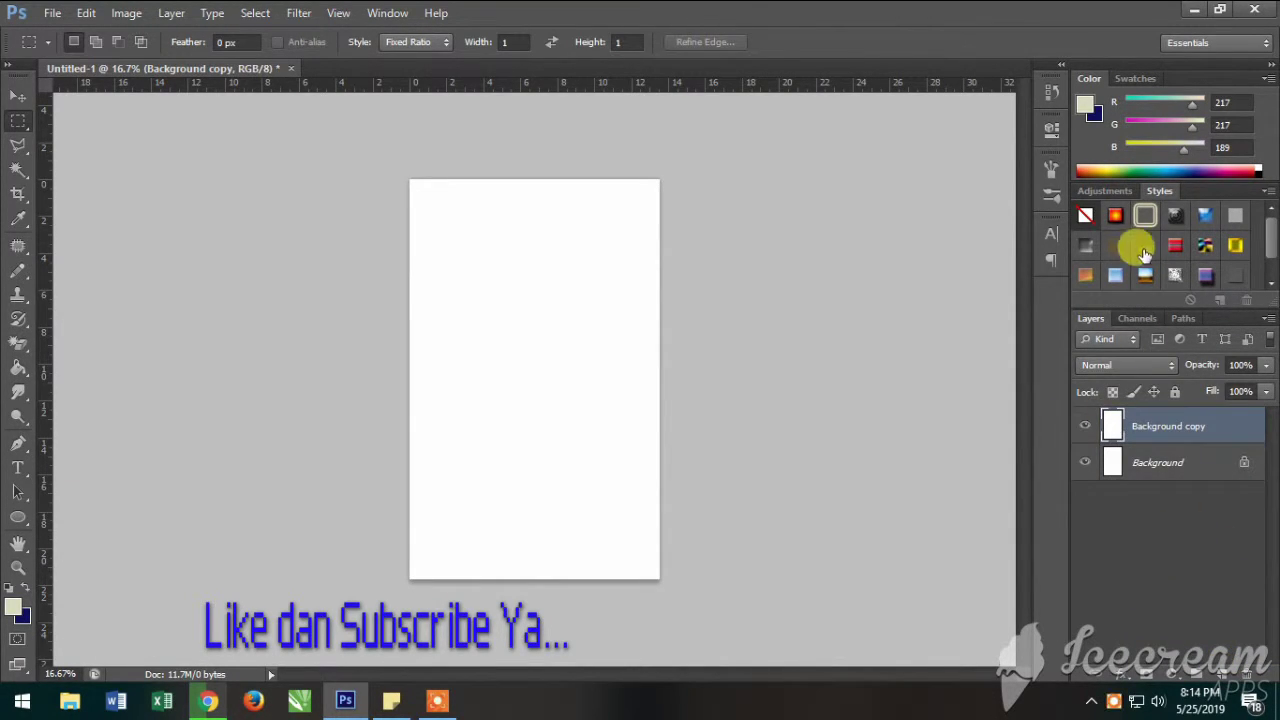
drag(1192, 146, 1183, 157)
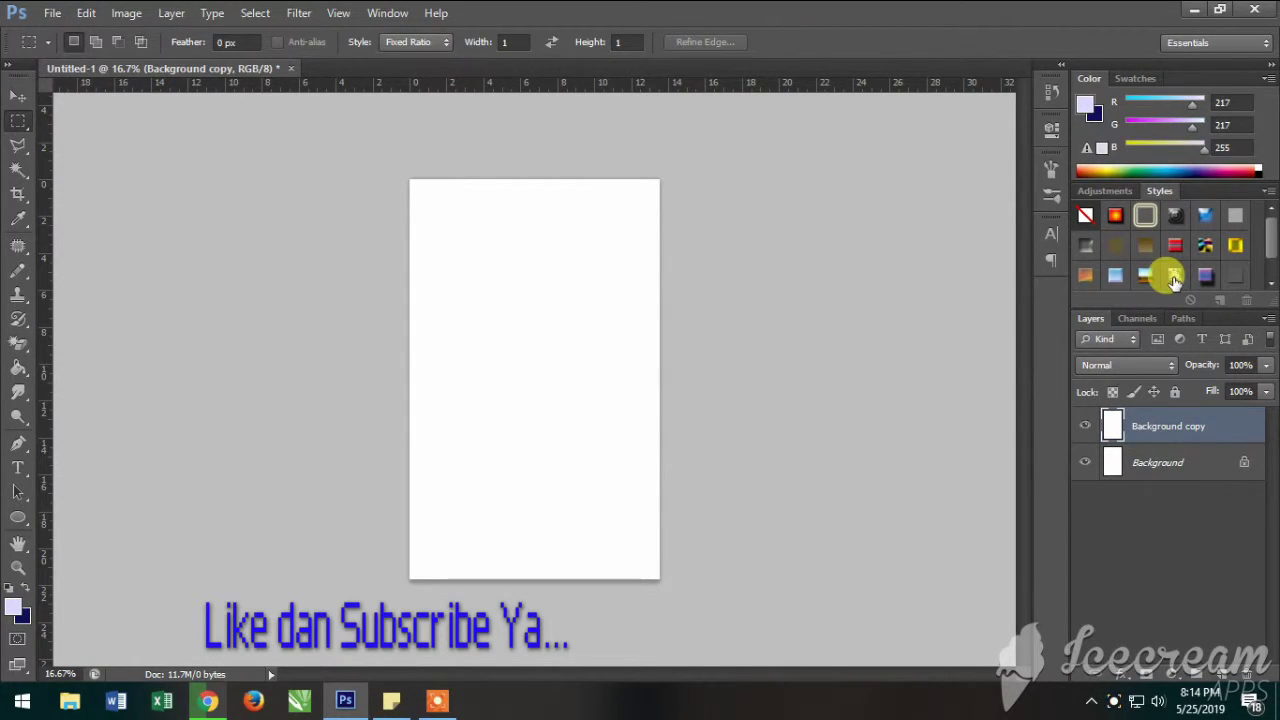
click(1180, 675)
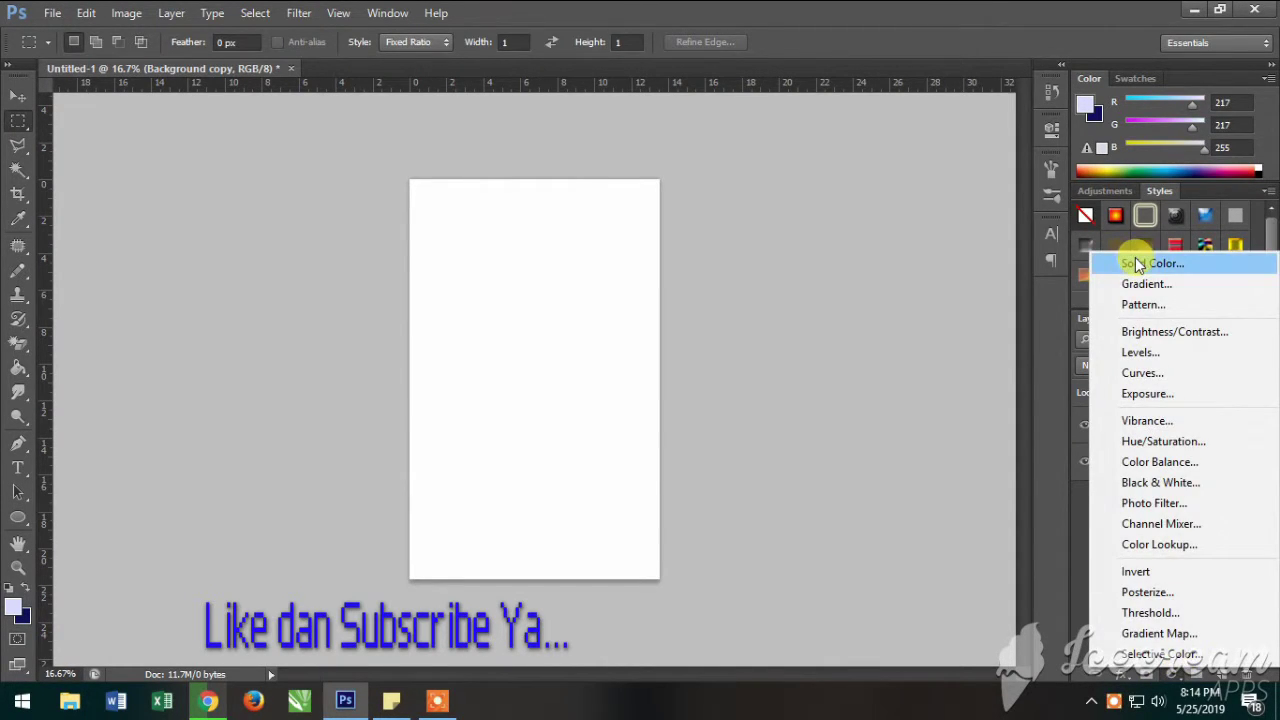
click(1140, 259)
- Set the Color Fill 1 colour to dark navy #0d0b2f
mouse_move(831, 271)
mouse_down()
mouse_move(845, 424)
mouse_move(831, 391)
mouse_move(852, 431)
mouse_up()
click(931, 367)
drag(834, 391, 844, 360)
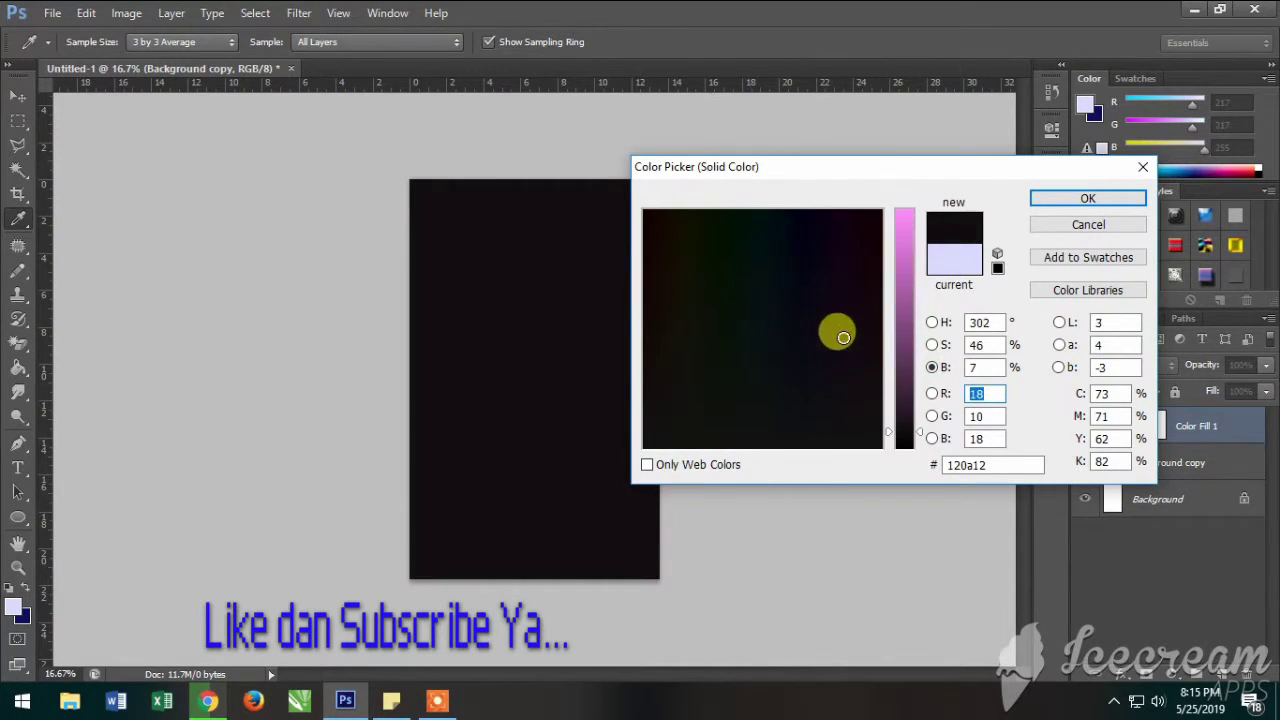
click(931, 416)
mouse_move(845, 365)
mouse_down()
mouse_move(837, 354)
mouse_move(803, 396)
mouse_move(795, 363)
mouse_move(660, 426)
mouse_move(677, 407)
mouse_move(687, 435)
mouse_up()
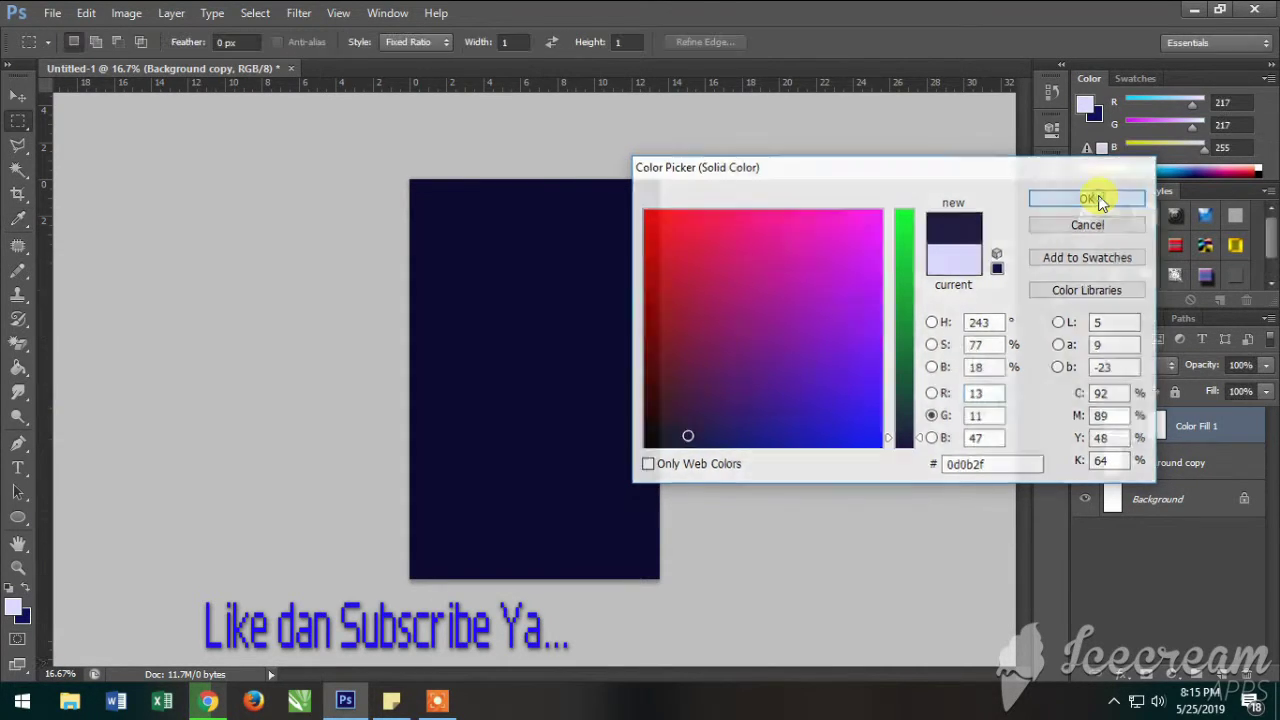
click(1098, 200)
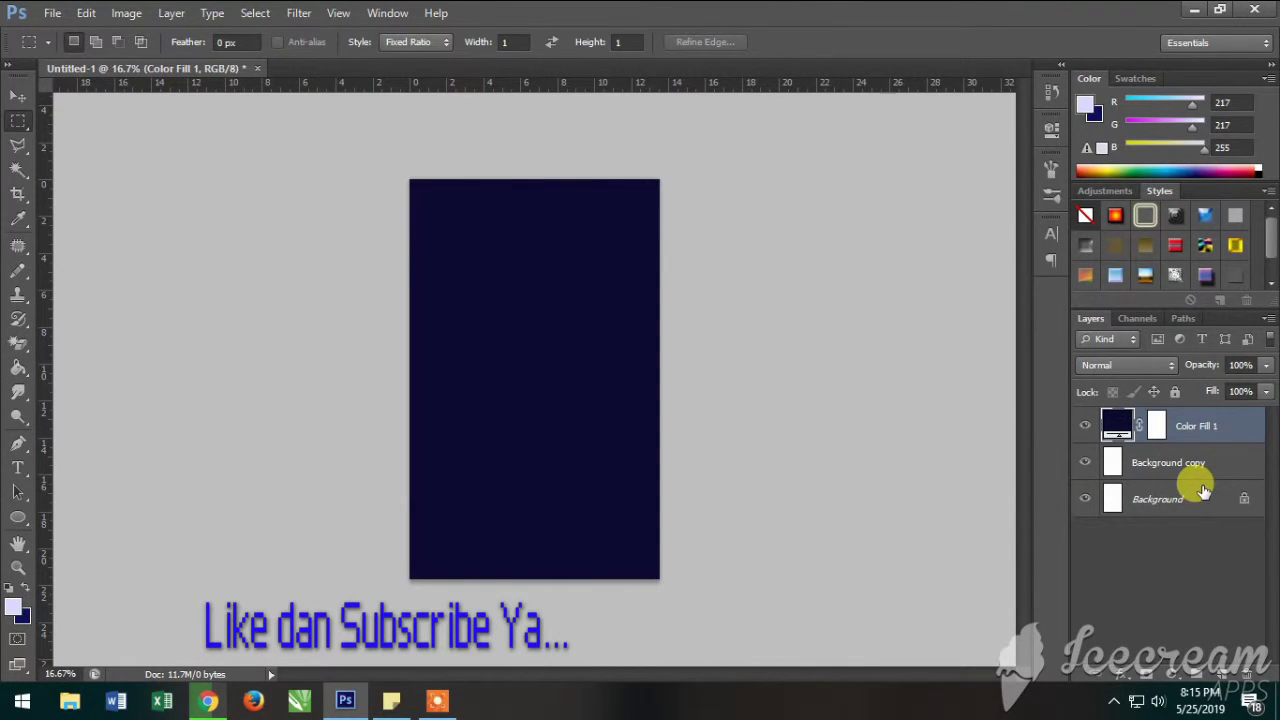
- Widen the canvas to 3400 pixels anchored middle-right, then dismiss the Chrome notification
click(145, 13)
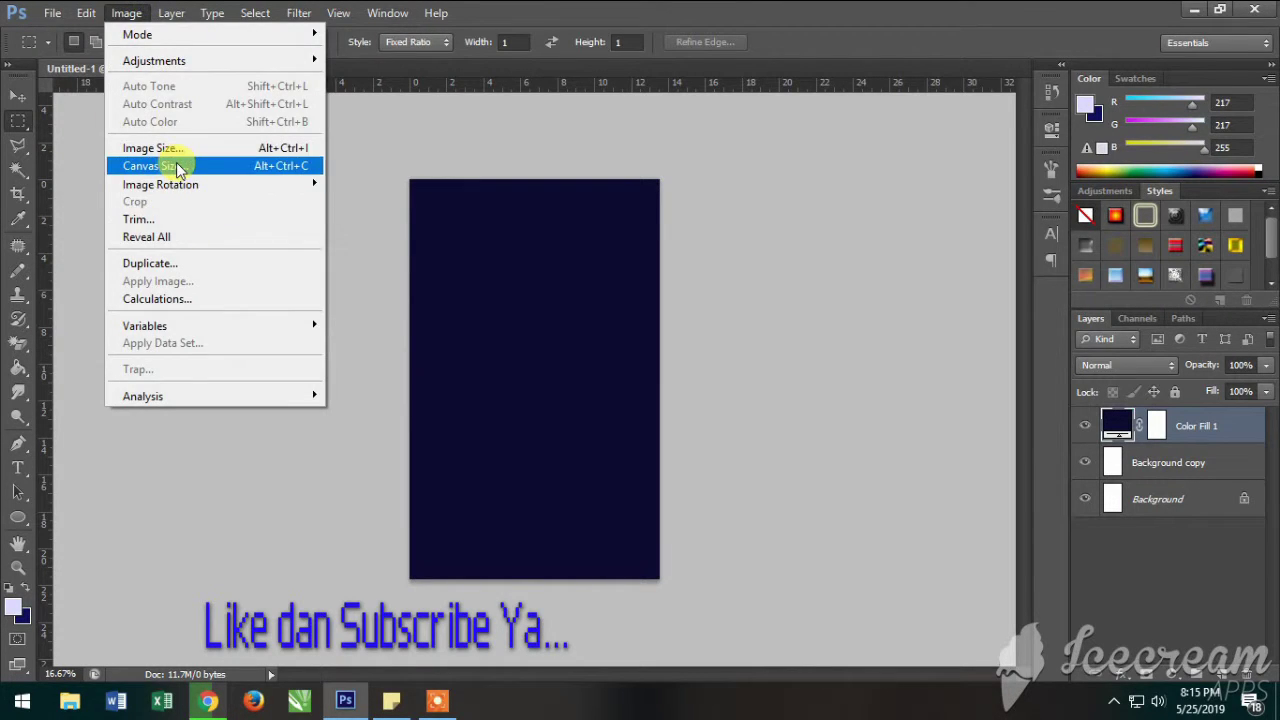
click(177, 169)
click(990, 250)
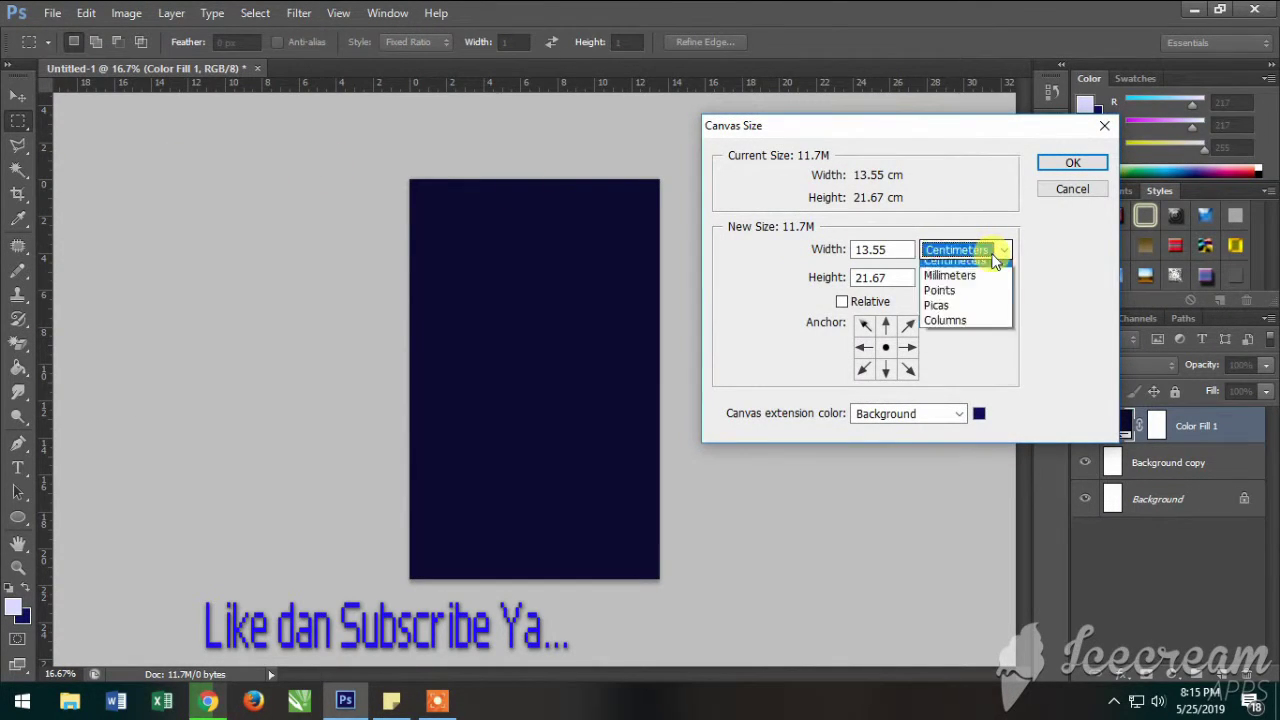
click(945, 279)
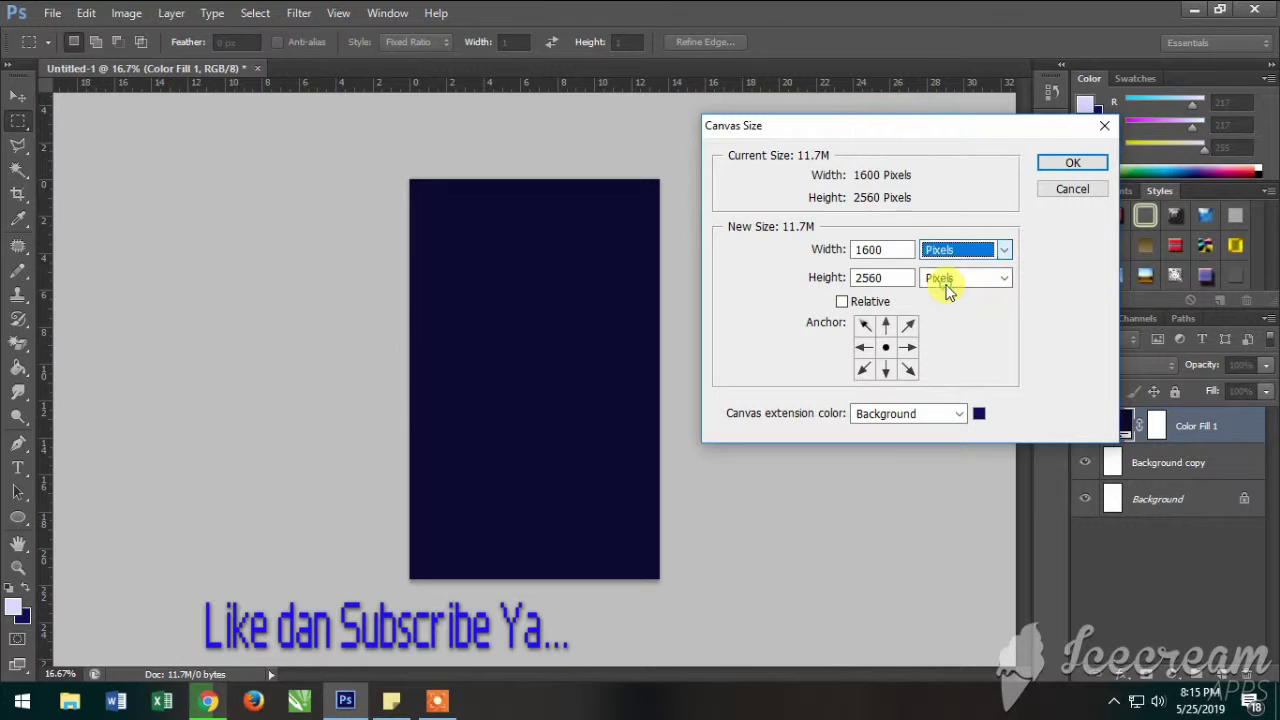
double_click(895, 248)
text(3)
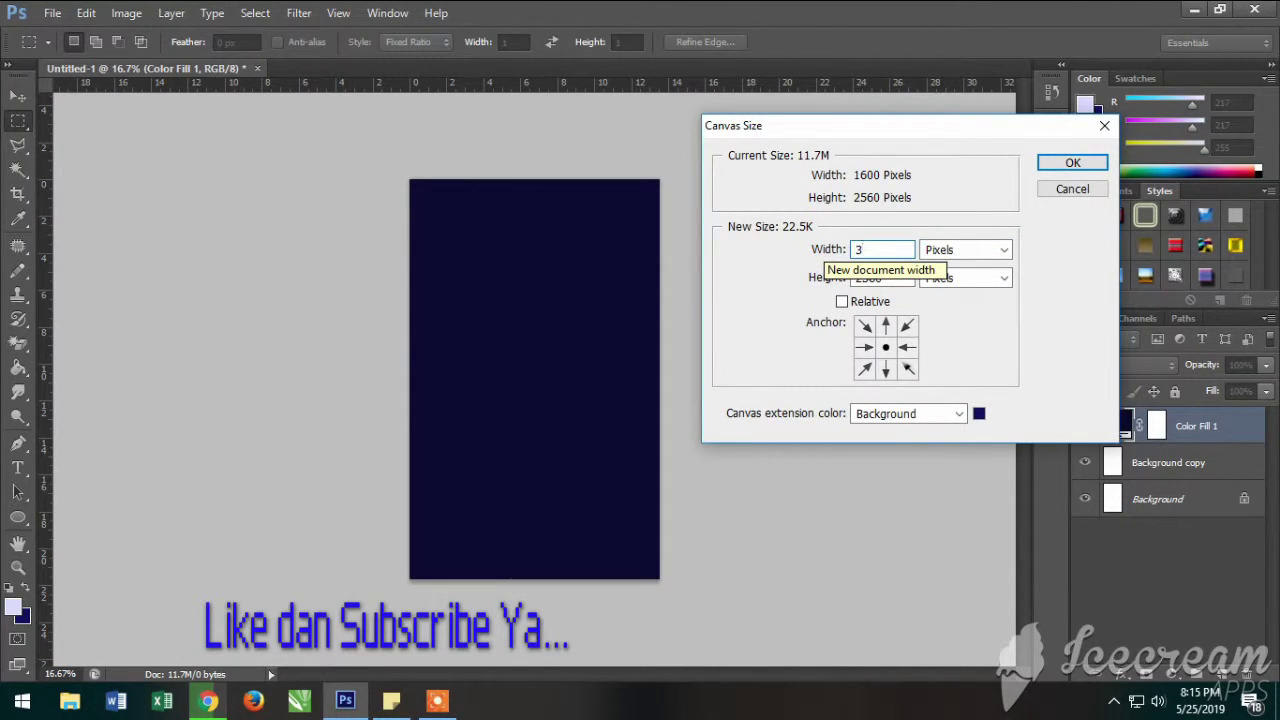
text(400)
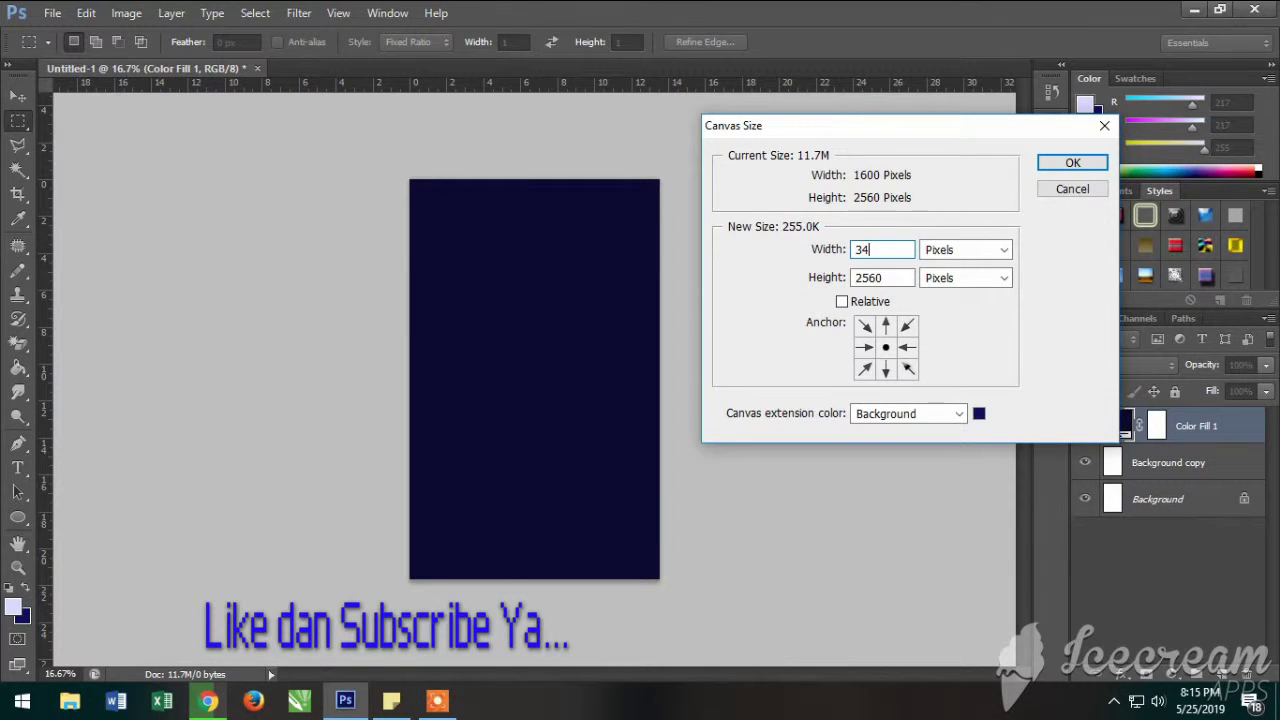
click(913, 350)
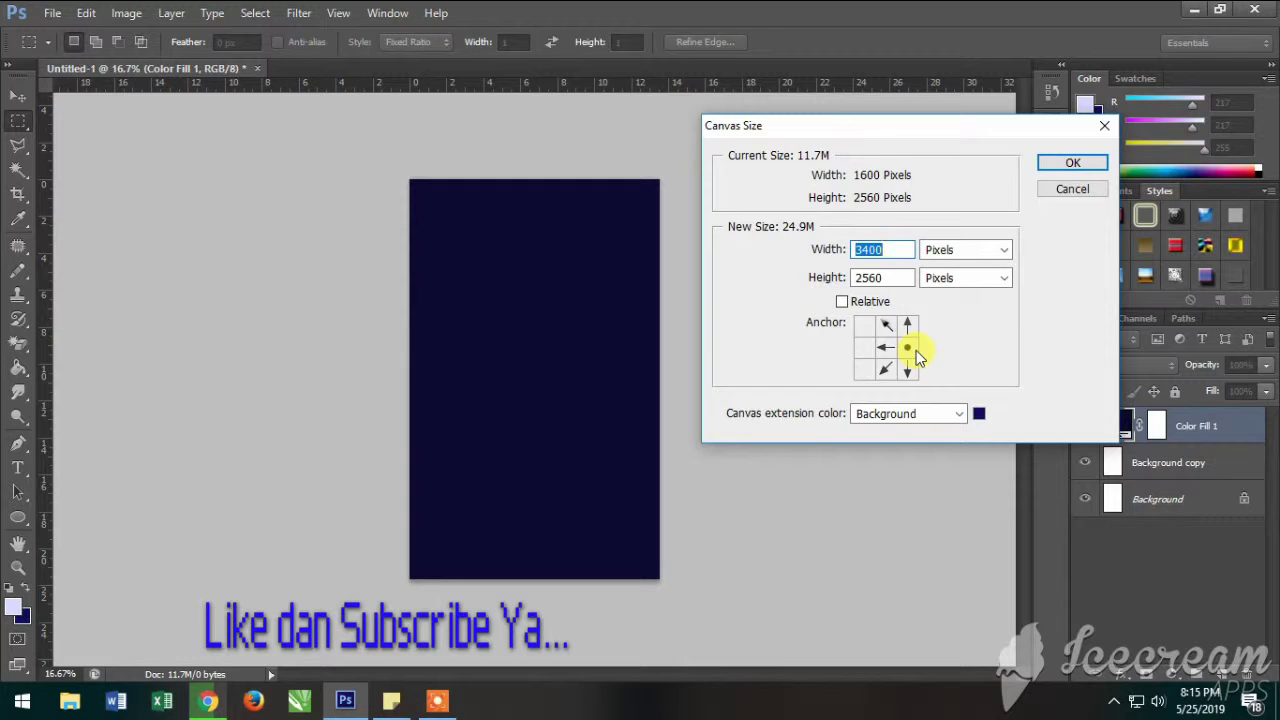
key(Return)
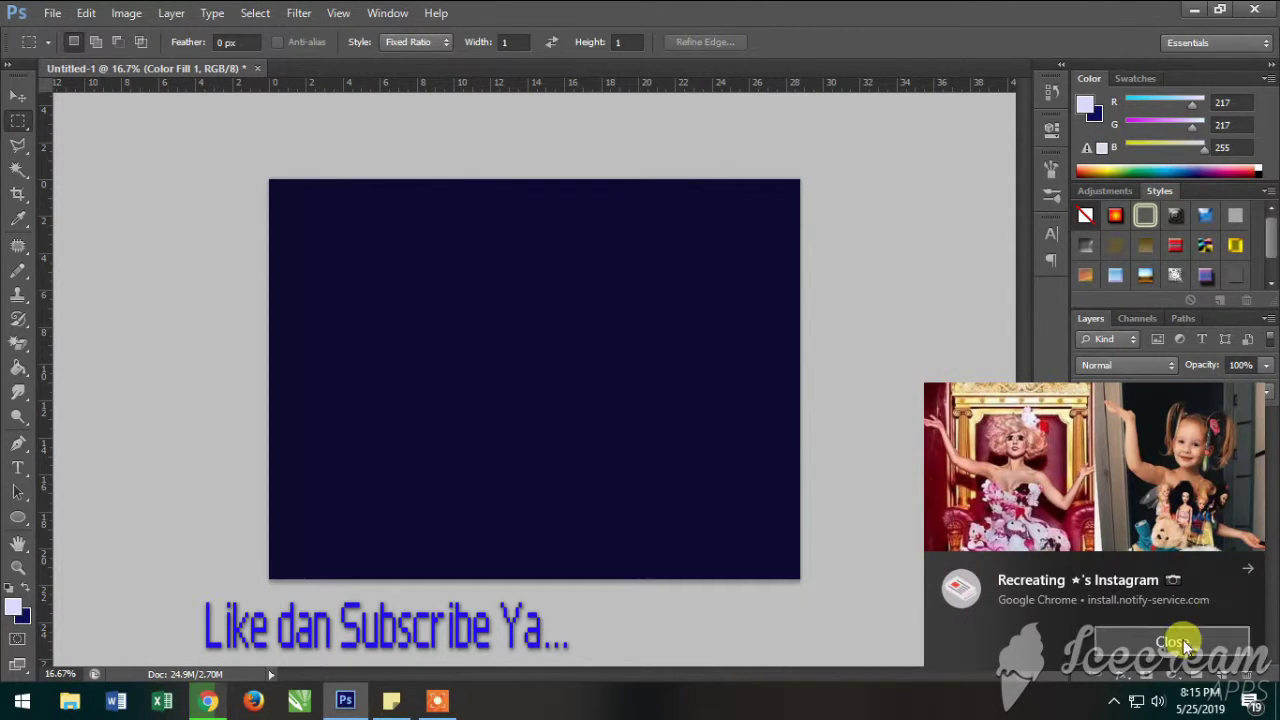
click(1149, 608)
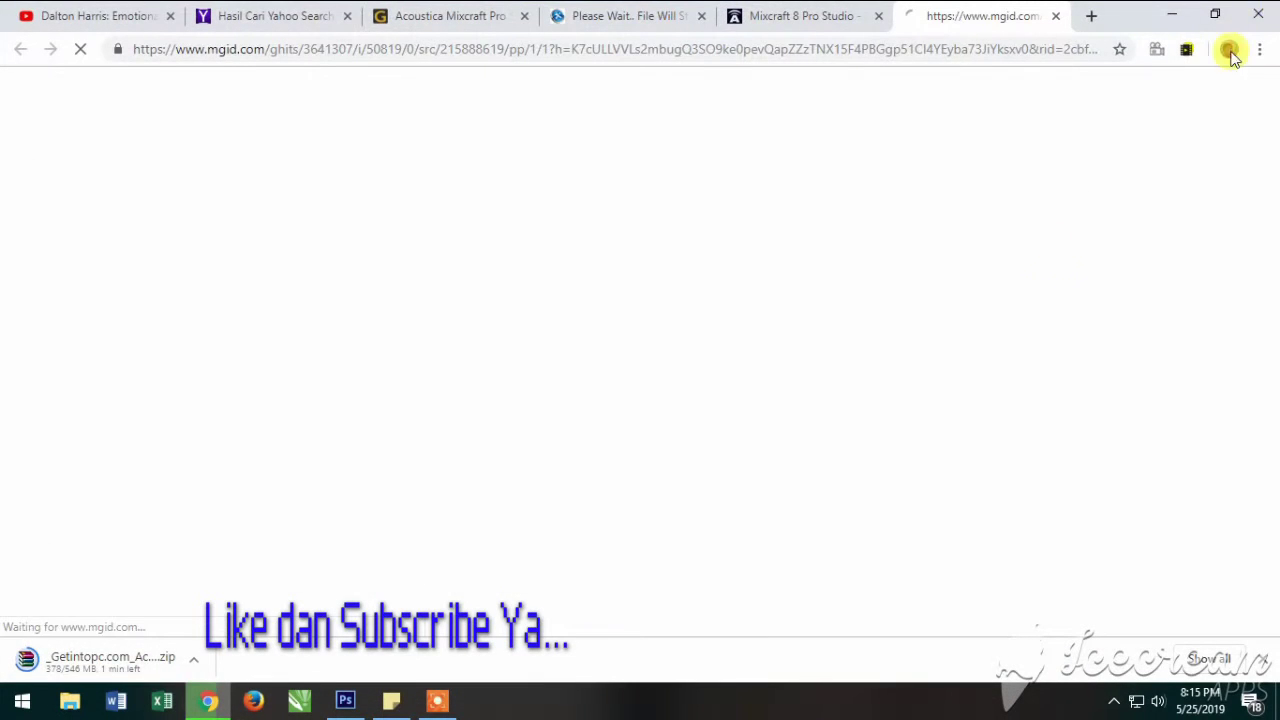
click(345, 700)
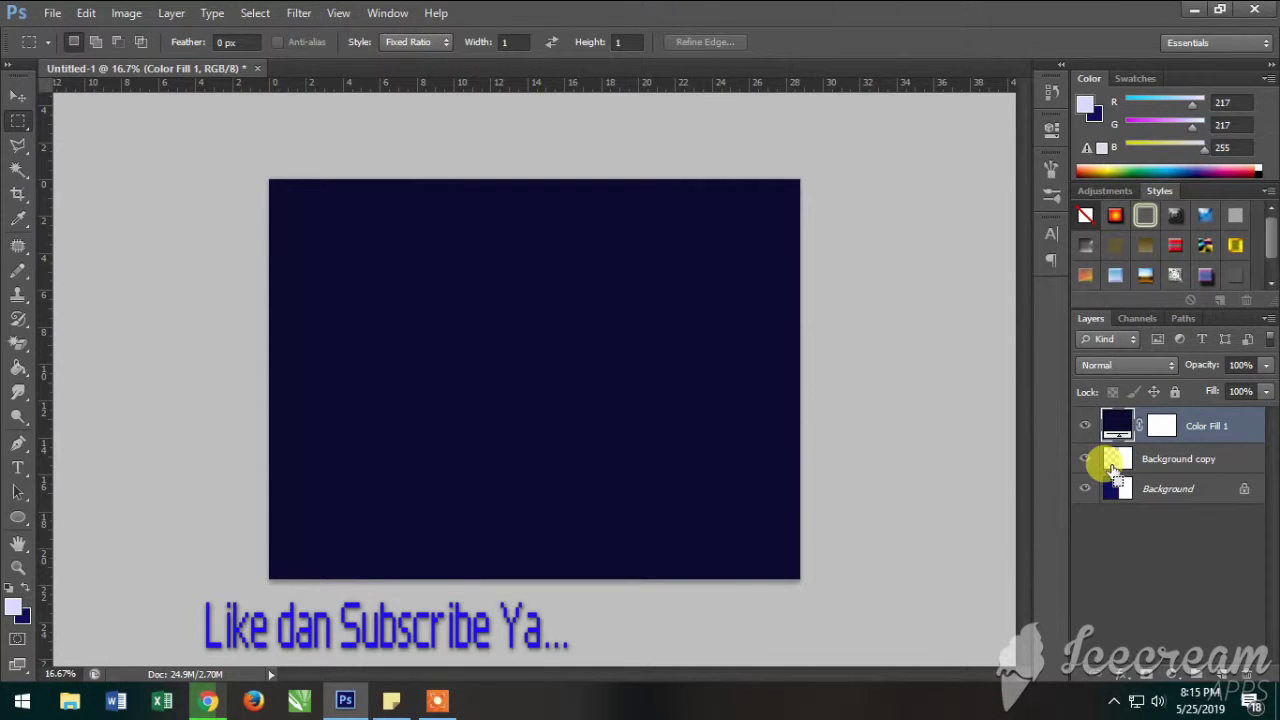
- Send Color Fill 1 below Background copy with Ctrl+[, leaving a navy left strip
key(ctrl+bracketleft)
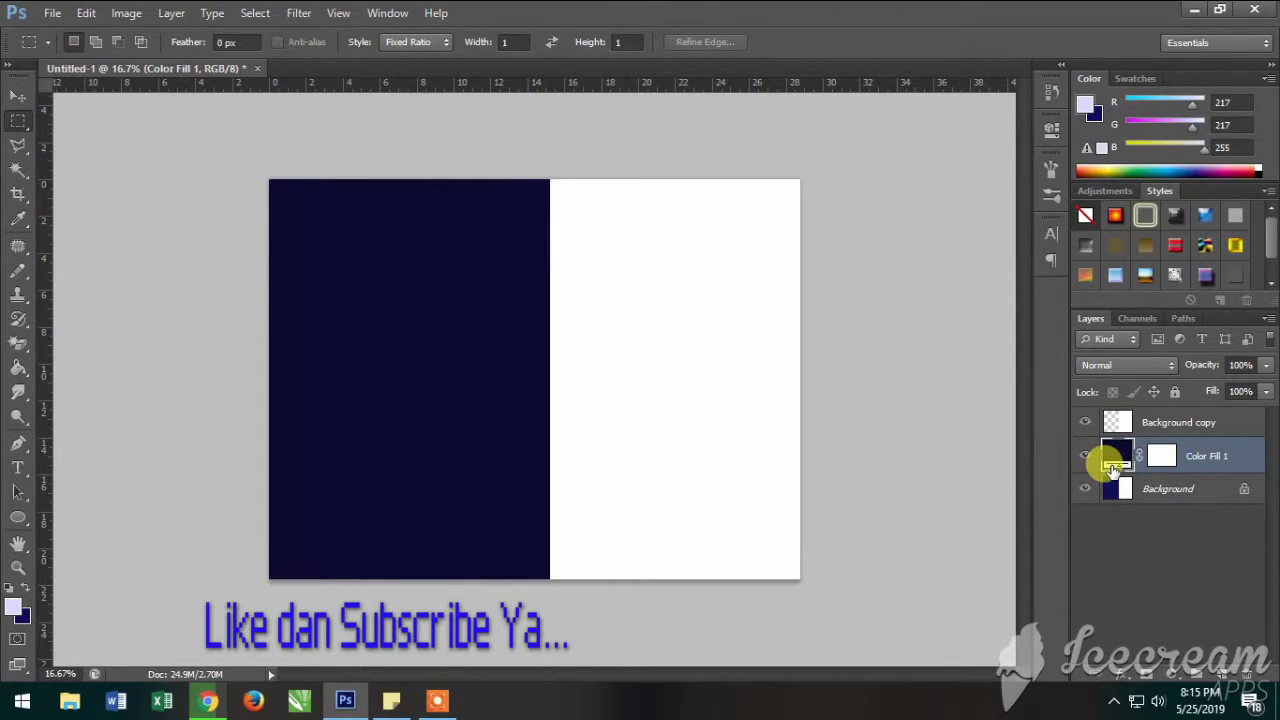
key(ctrl+bracketright)
key(ctrl+bracketleft)
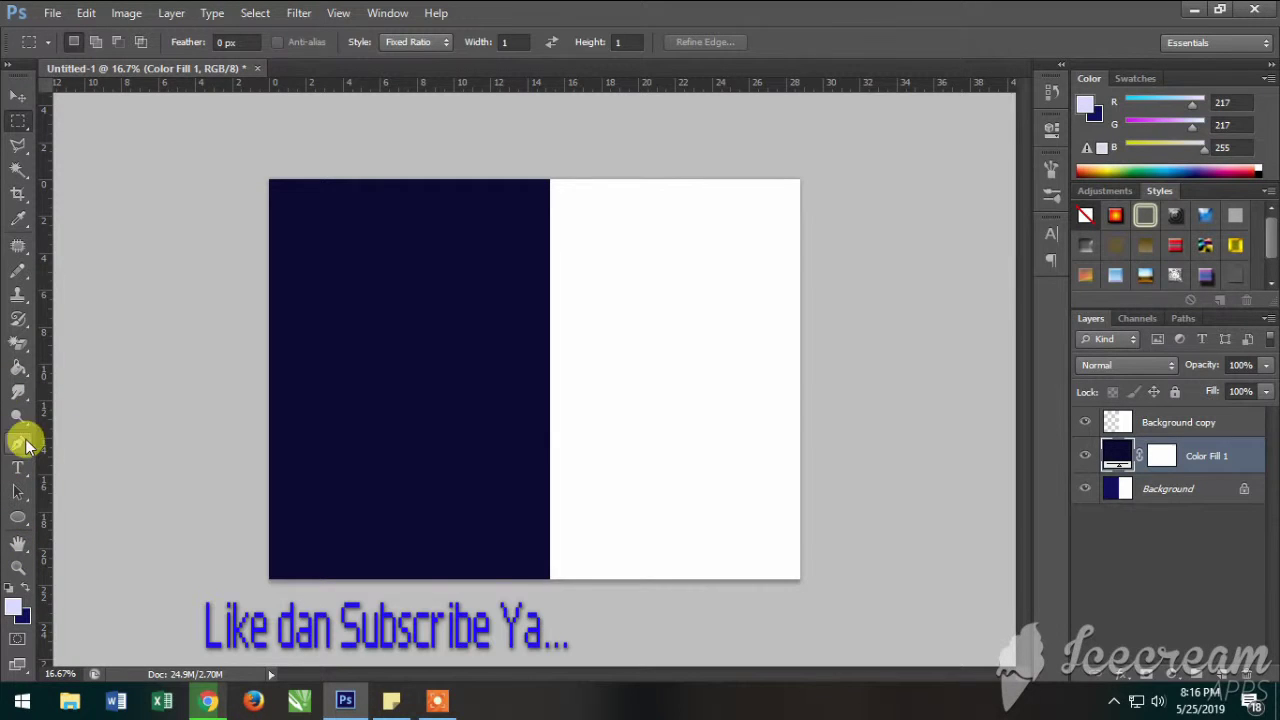
click(18, 518)
right_click(18, 518)
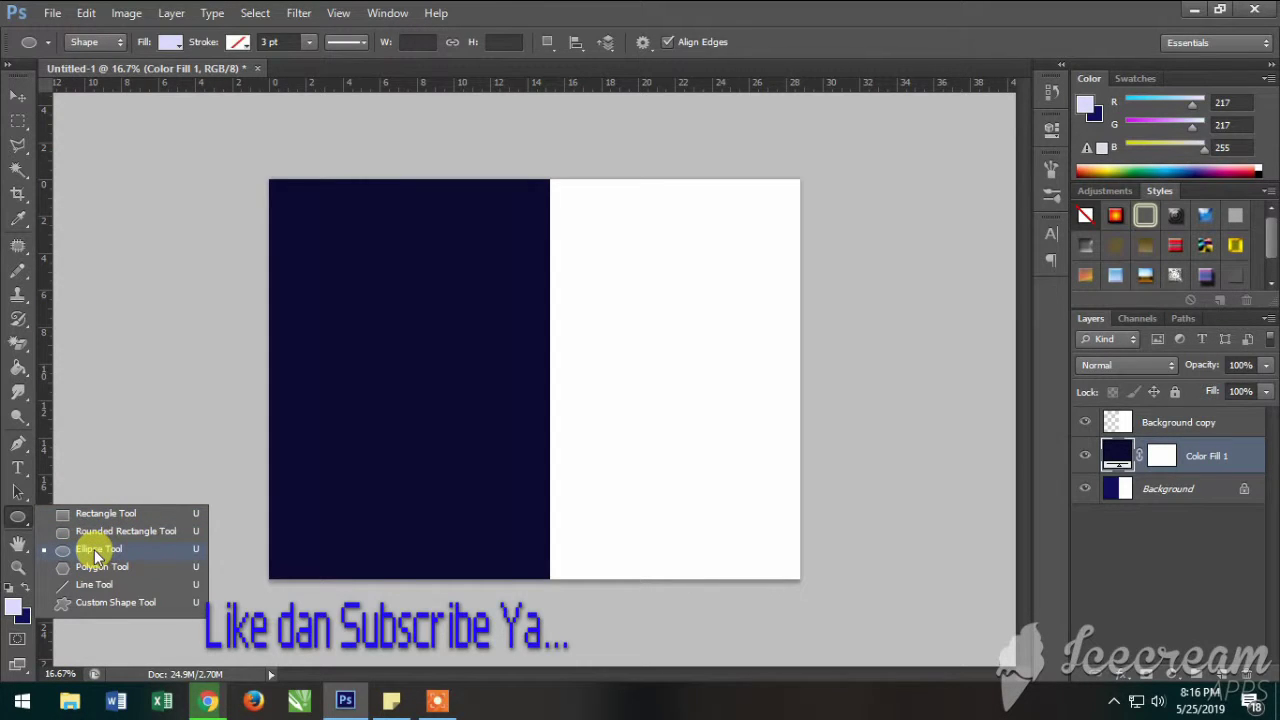
- Draw a pale lavender ellipse on the white area, undoing stray extra ellipses
click(97, 553)
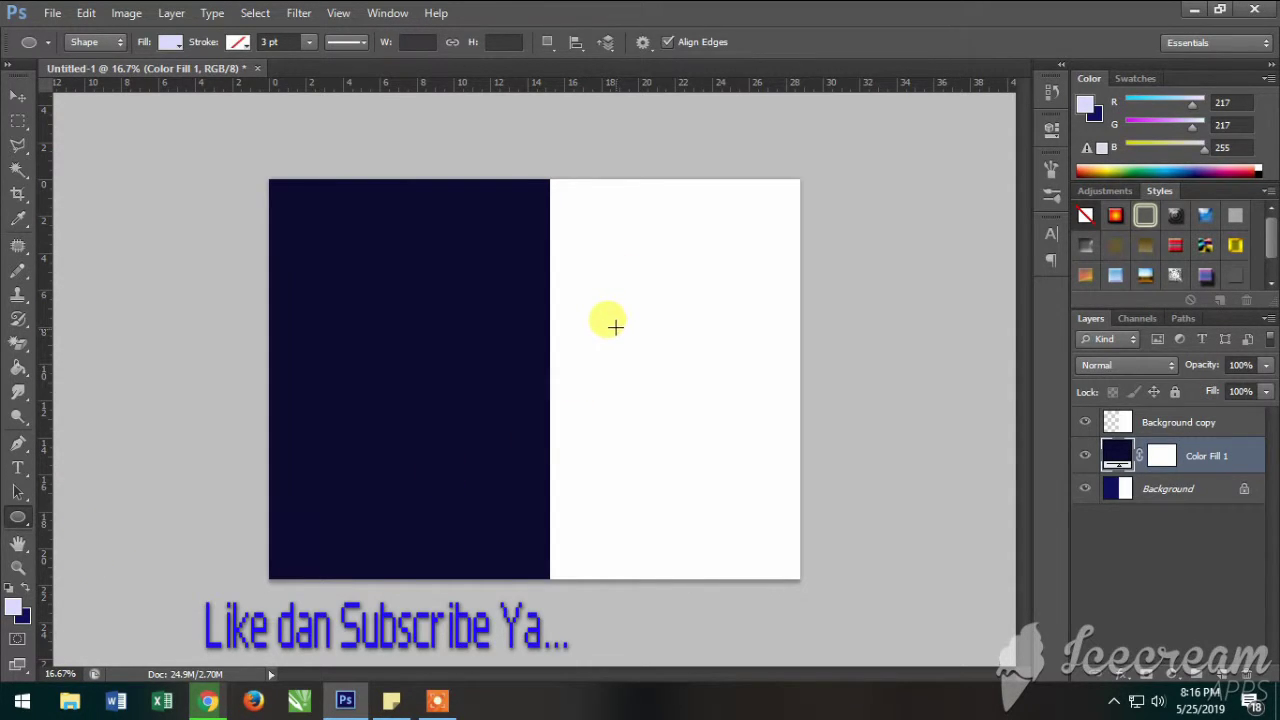
mouse_move(619, 316)
mouse_down()
mouse_move(724, 430)
mouse_move(745, 426)
mouse_move(737, 414)
mouse_up()
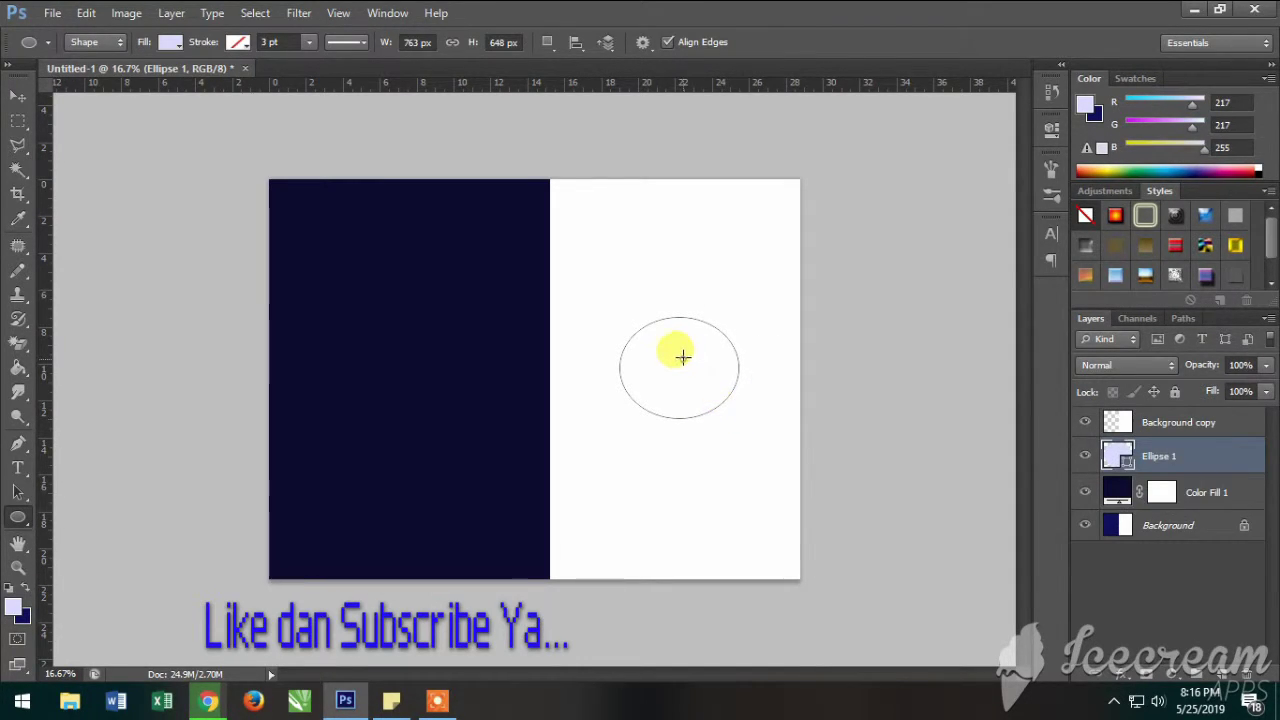
drag(684, 345, 685, 362)
key(ctrl+z)
click(24, 100)
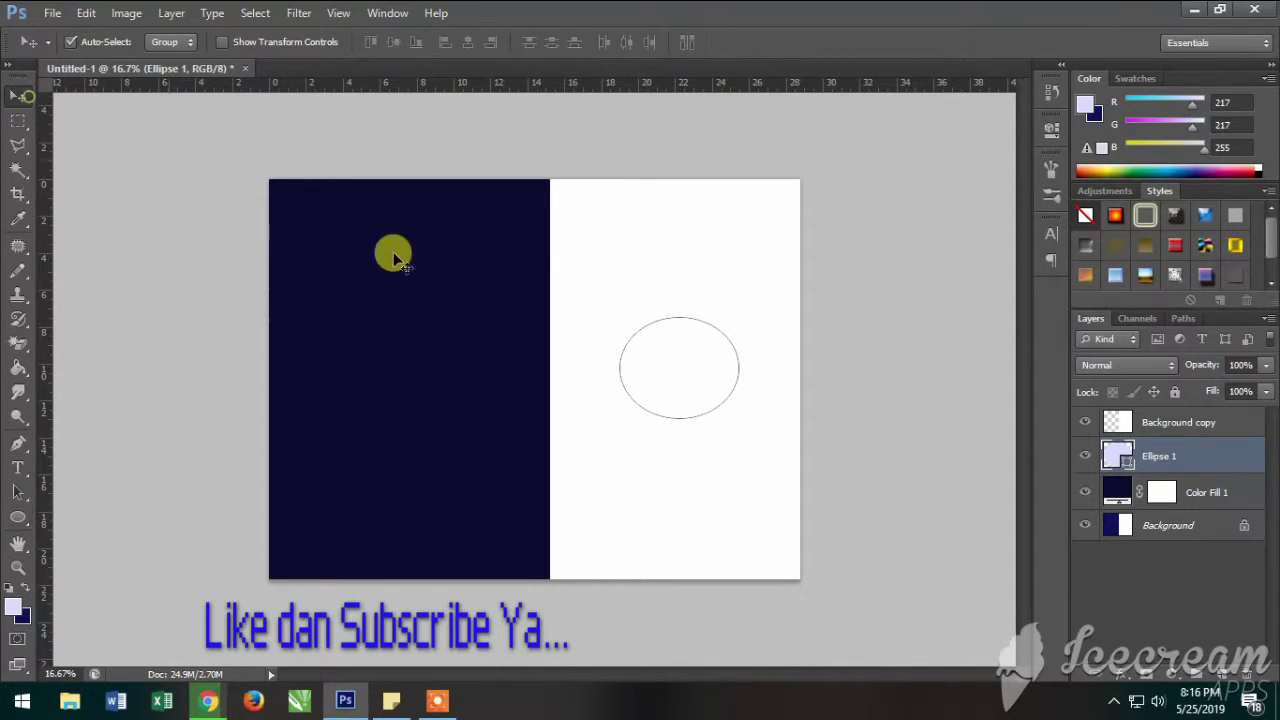
mouse_move(680, 380)
mouse_down()
mouse_move(676, 352)
mouse_move(668, 380)
mouse_up()
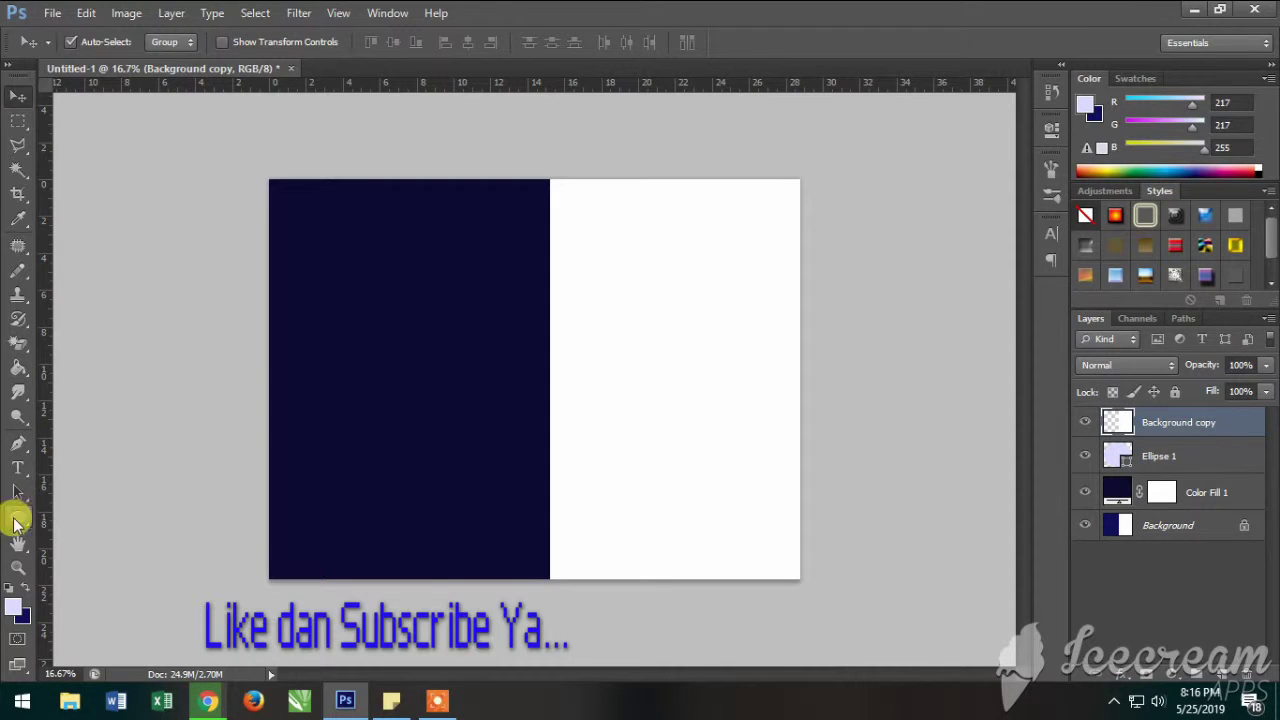
click(18, 517)
mouse_move(634, 299)
mouse_down()
mouse_move(652, 353)
mouse_move(737, 417)
mouse_up()
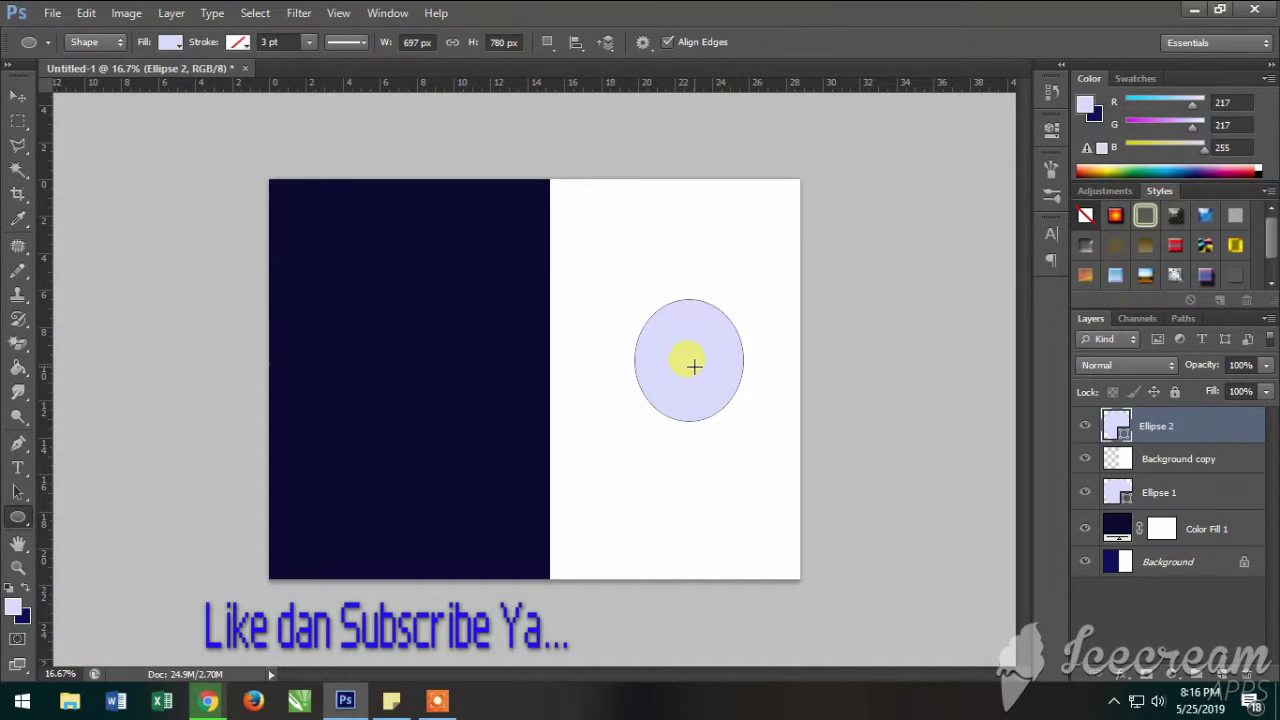
key(ctrl+z)
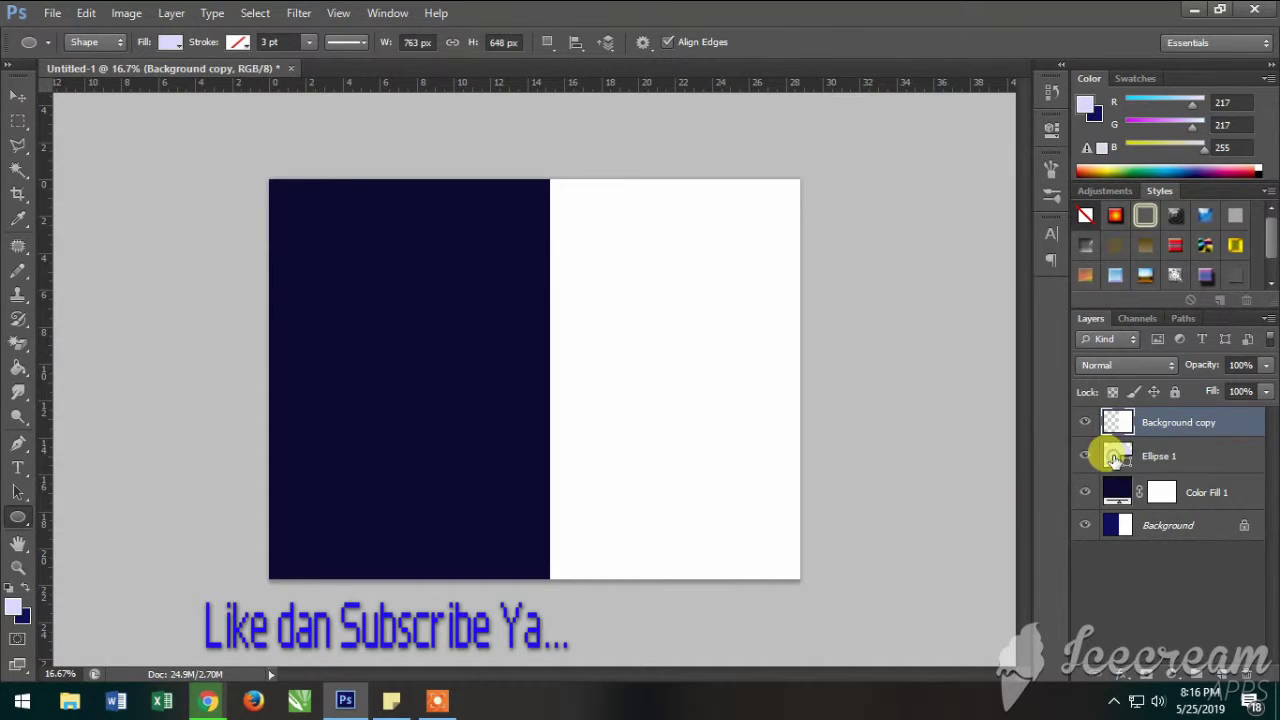
- Move the Ellipse 1 layer to the top of the layer stack
click(1114, 458)
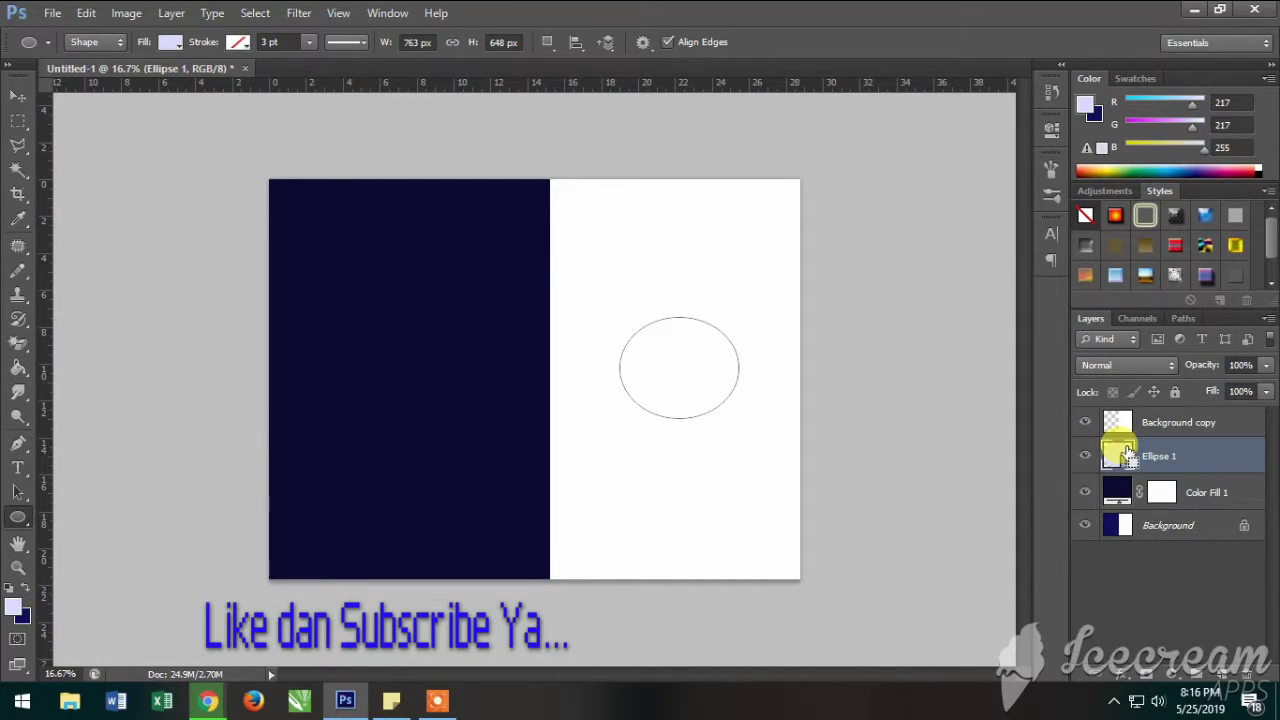
drag(1127, 456, 1127, 453)
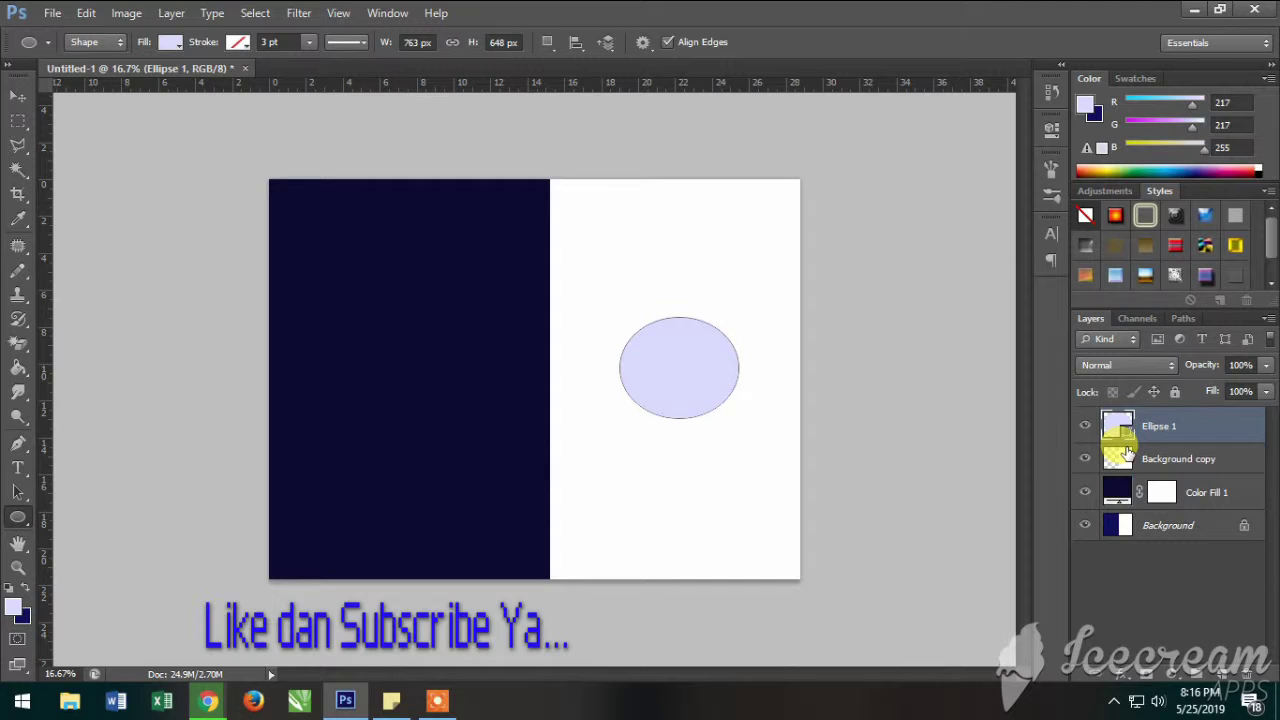
key(ctrl+bracketleft)
key(ctrl+bracketleft)
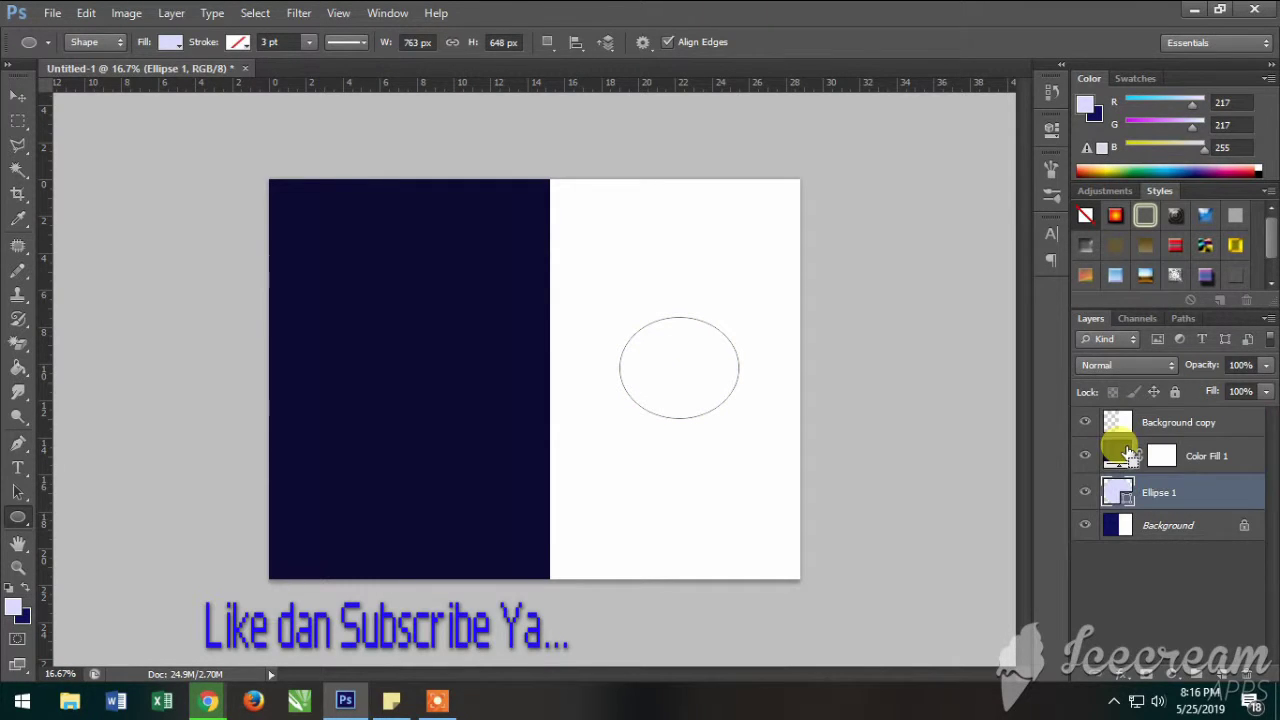
key(ctrl+bracketright)
key(ctrl+bracketright)
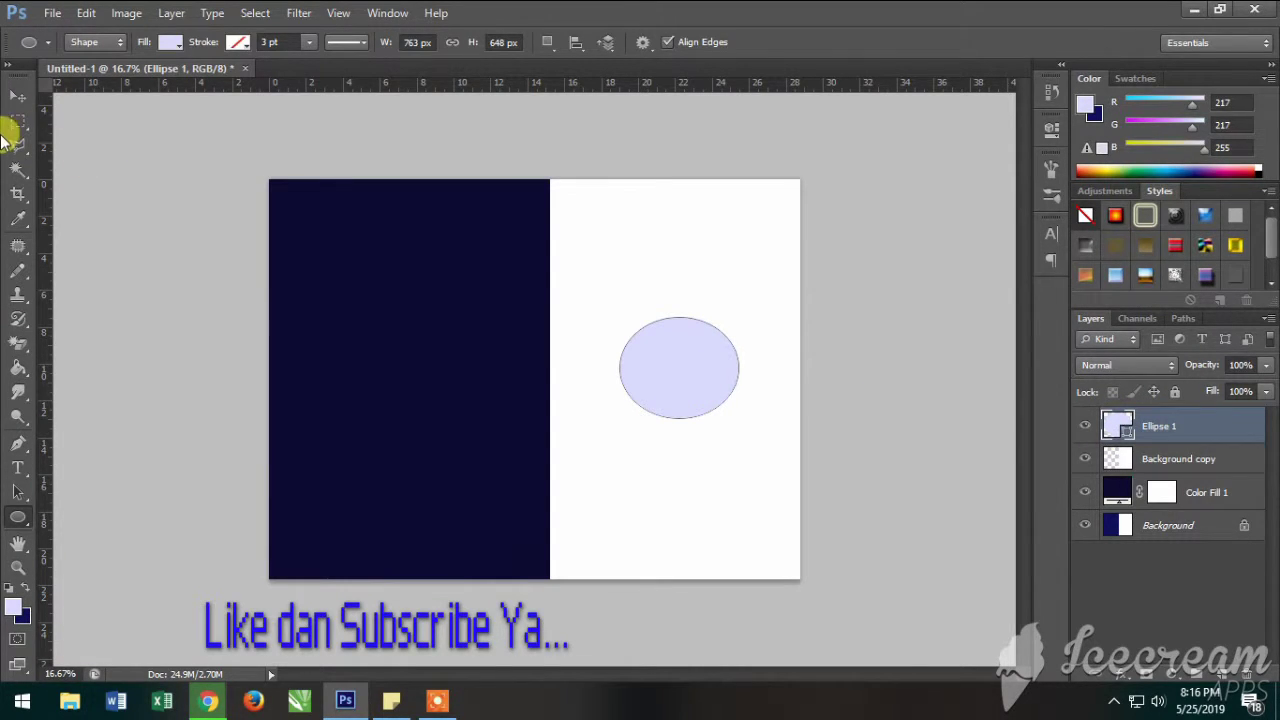
click(16, 97)
- Move the ellipse up and nudge it two steps left
mouse_move(680, 370)
mouse_down()
mouse_move(687, 335)
mouse_move(687, 364)
mouse_up()
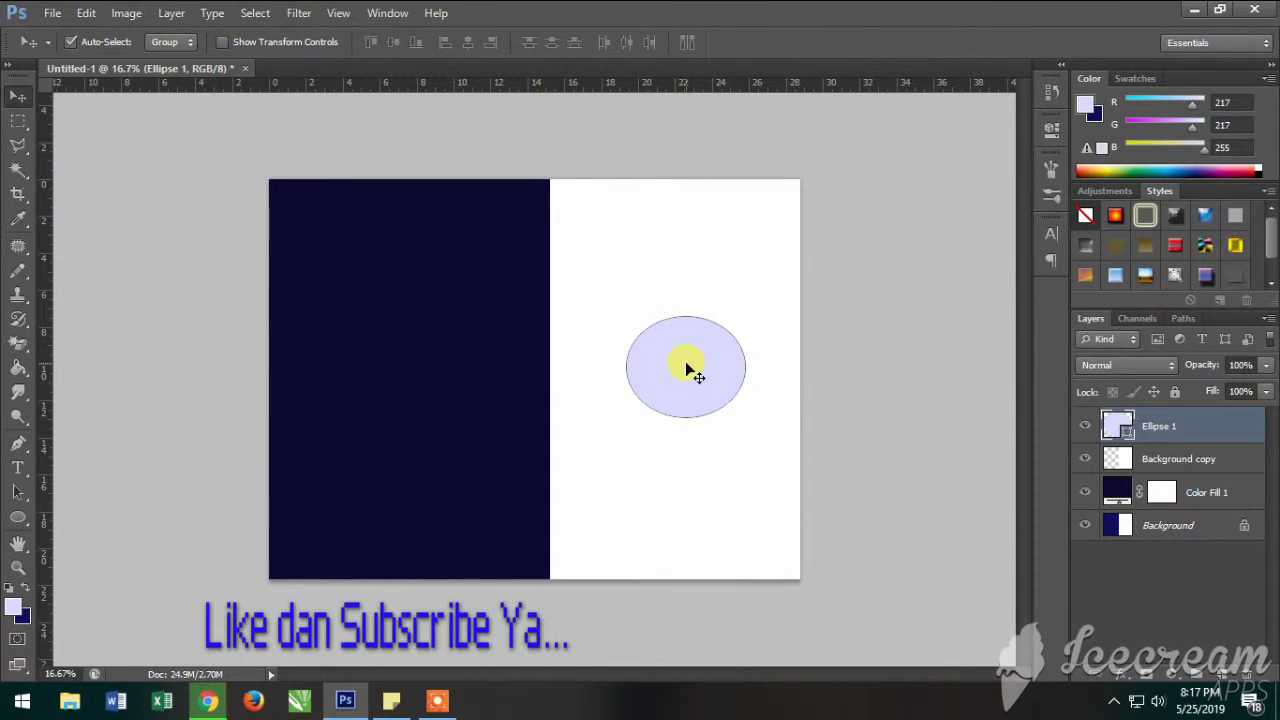
key(Left)
key(Left)
key(Left)
key(Left)
key(Left)
key(Left)
key(Left)
key(Left)
key(Left)
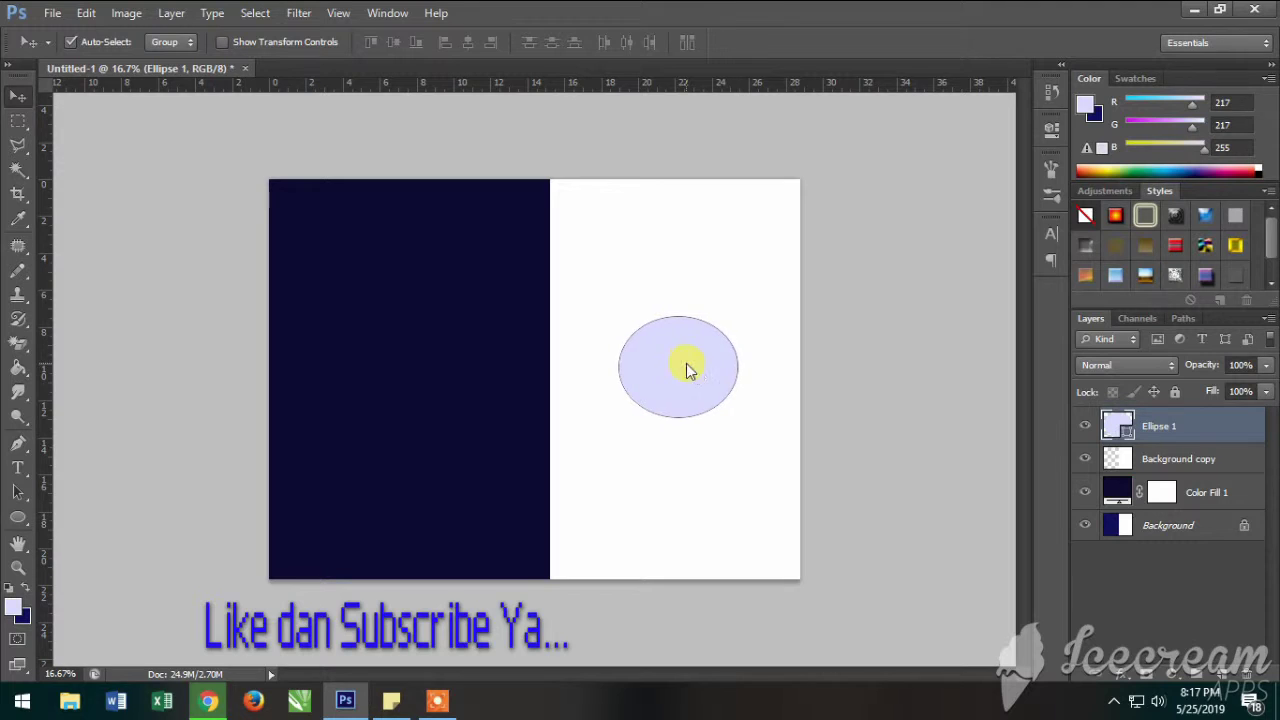
key(Left)
key(Left)
key(Left)
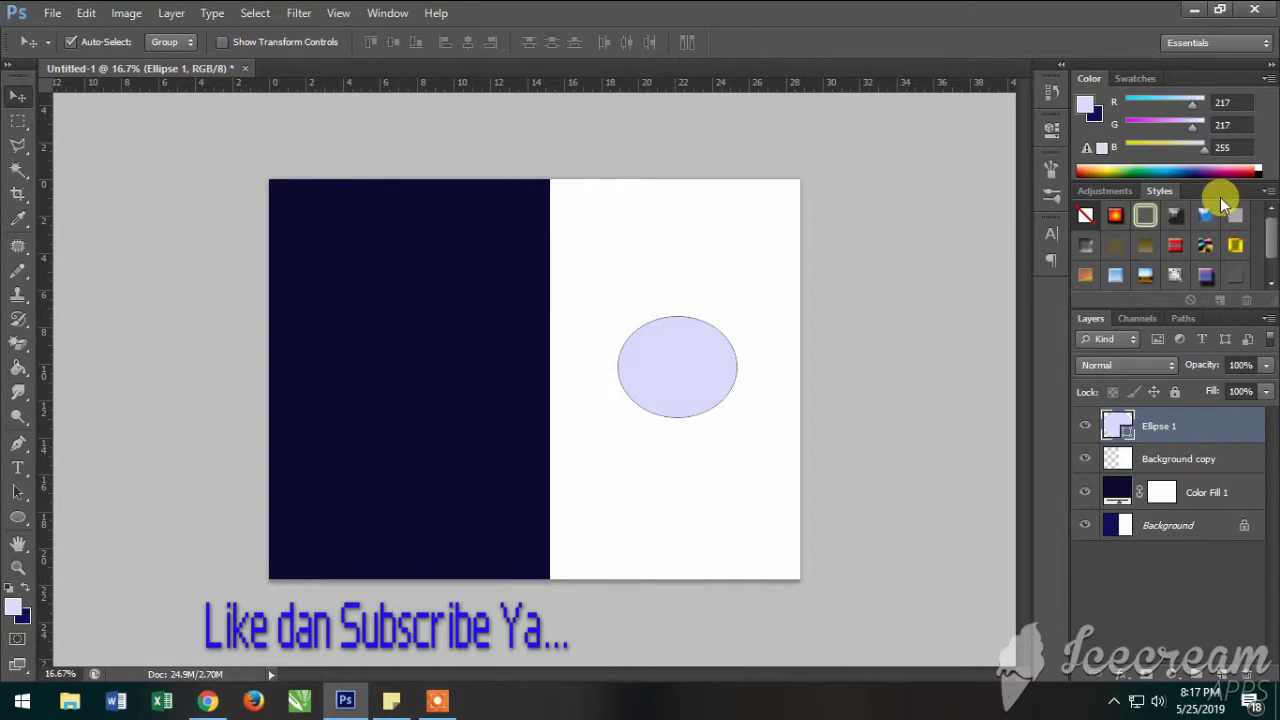
- Check the Channels and Paths panels, then return to Layers and browse the menu
click(1139, 319)
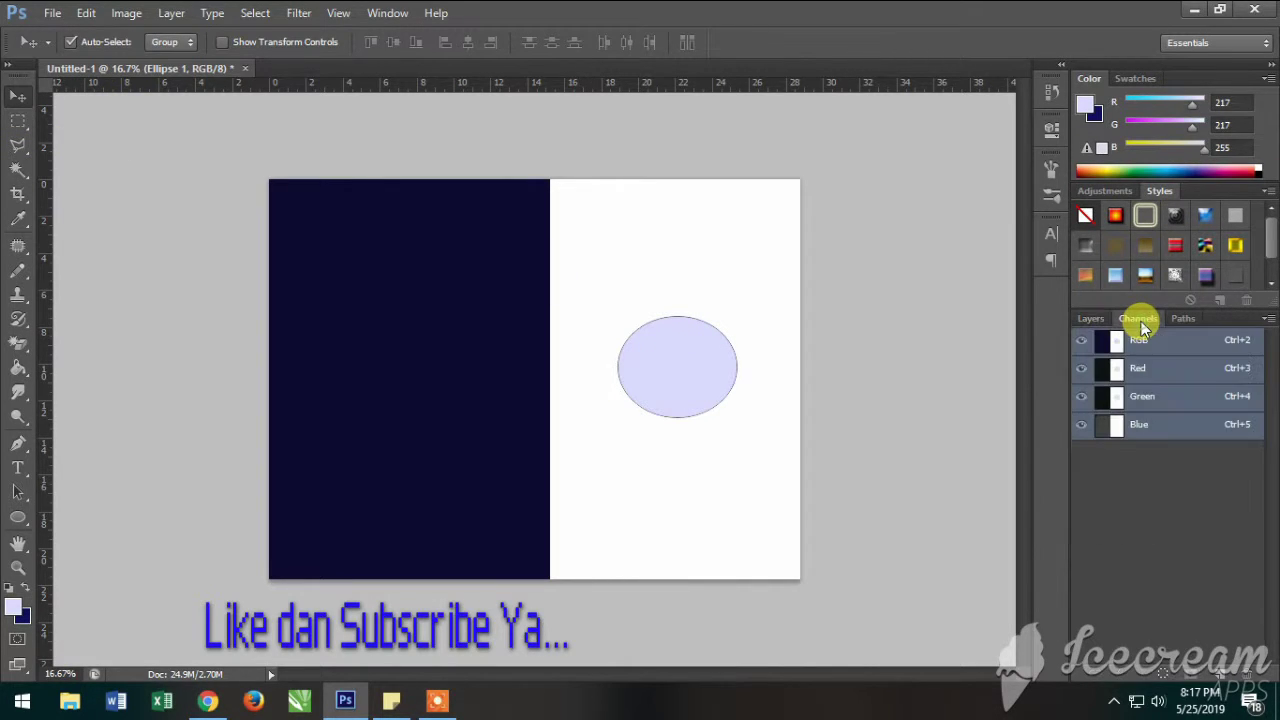
click(1178, 319)
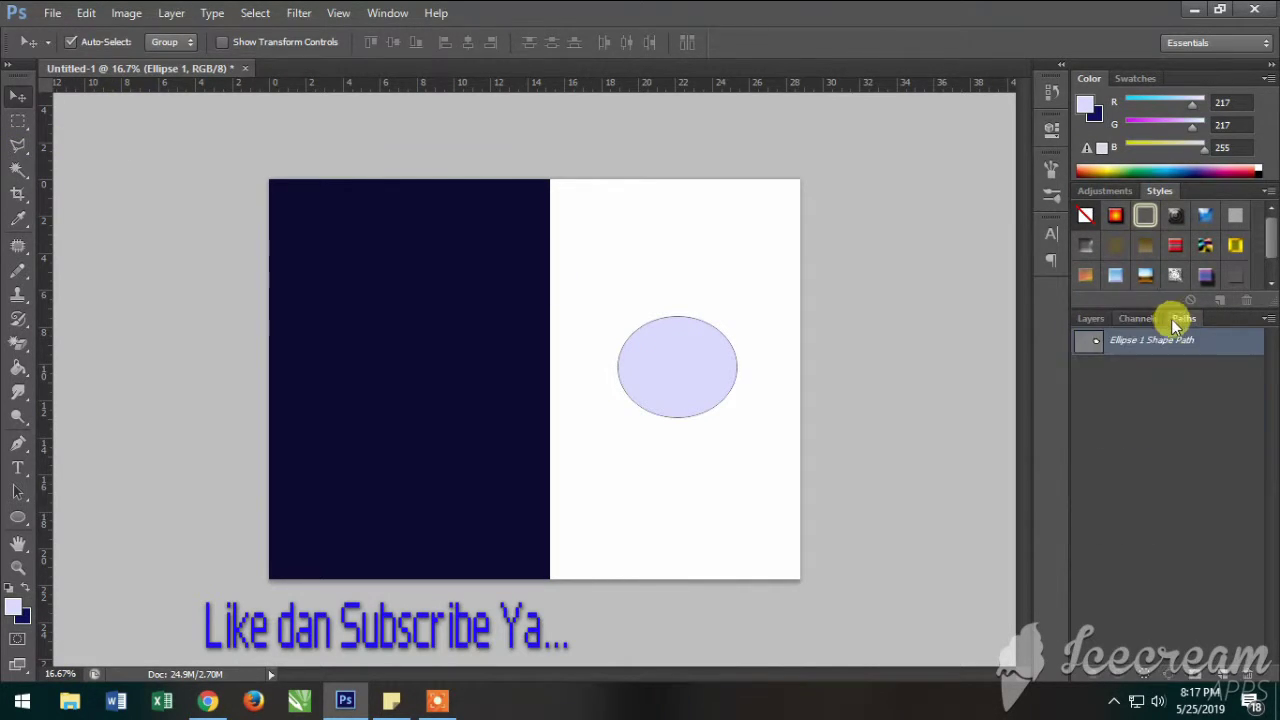
click(1084, 319)
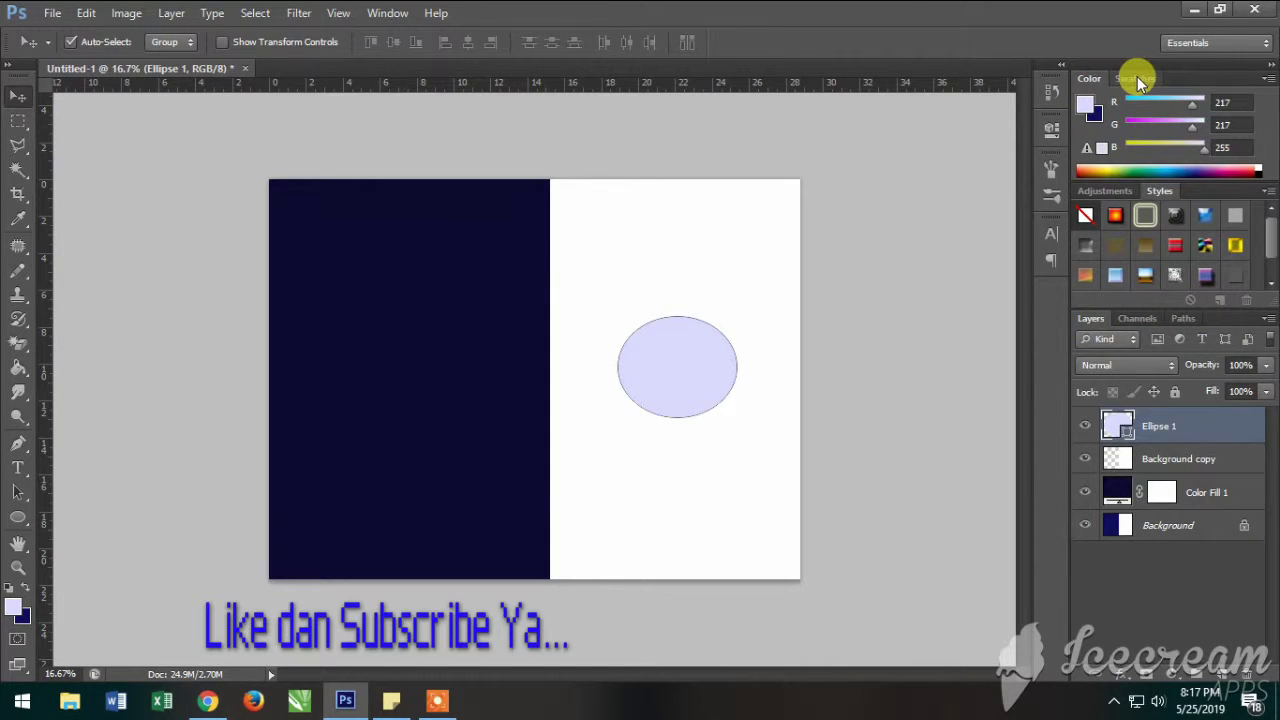
click(135, 14)
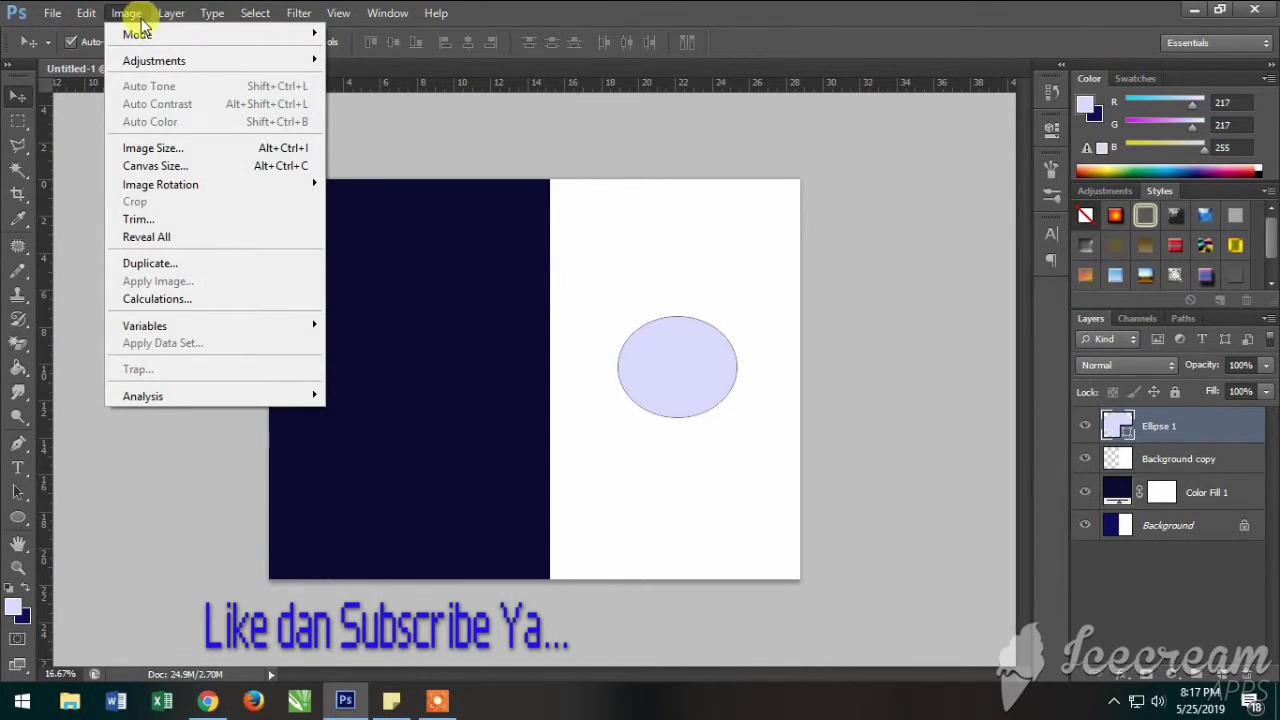
mouse_move(171, 13)
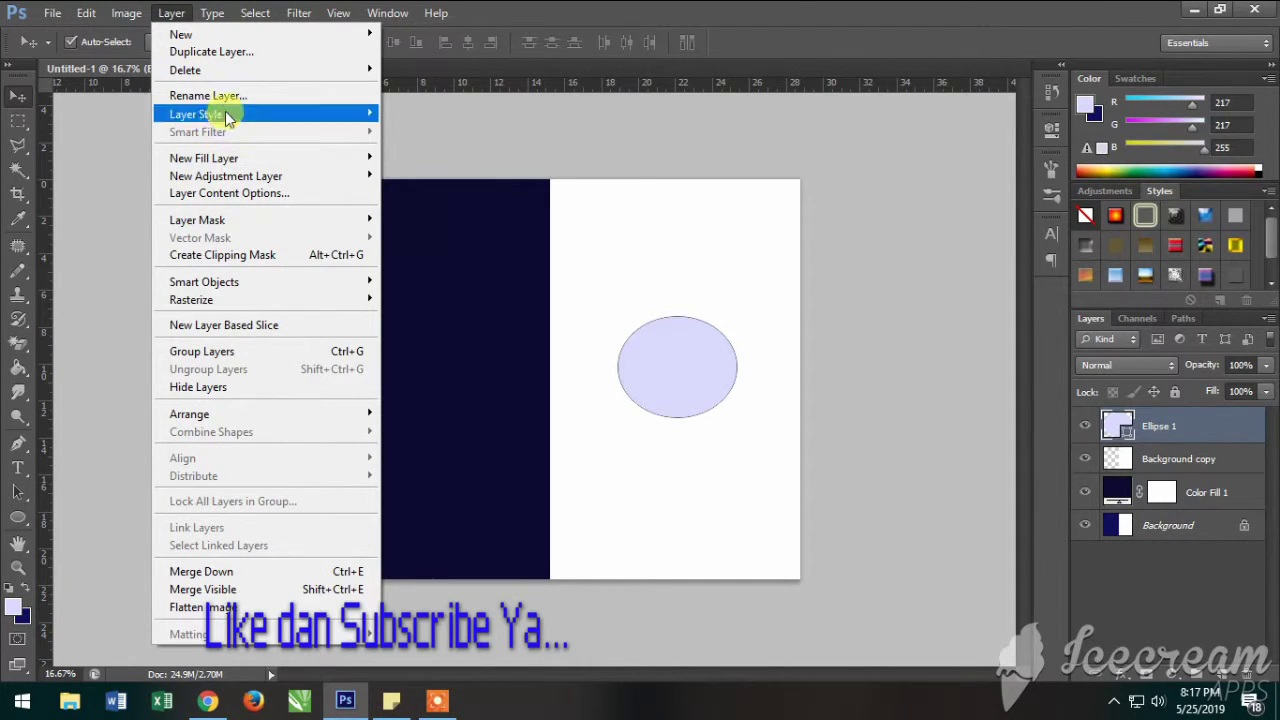
mouse_move(196, 114)
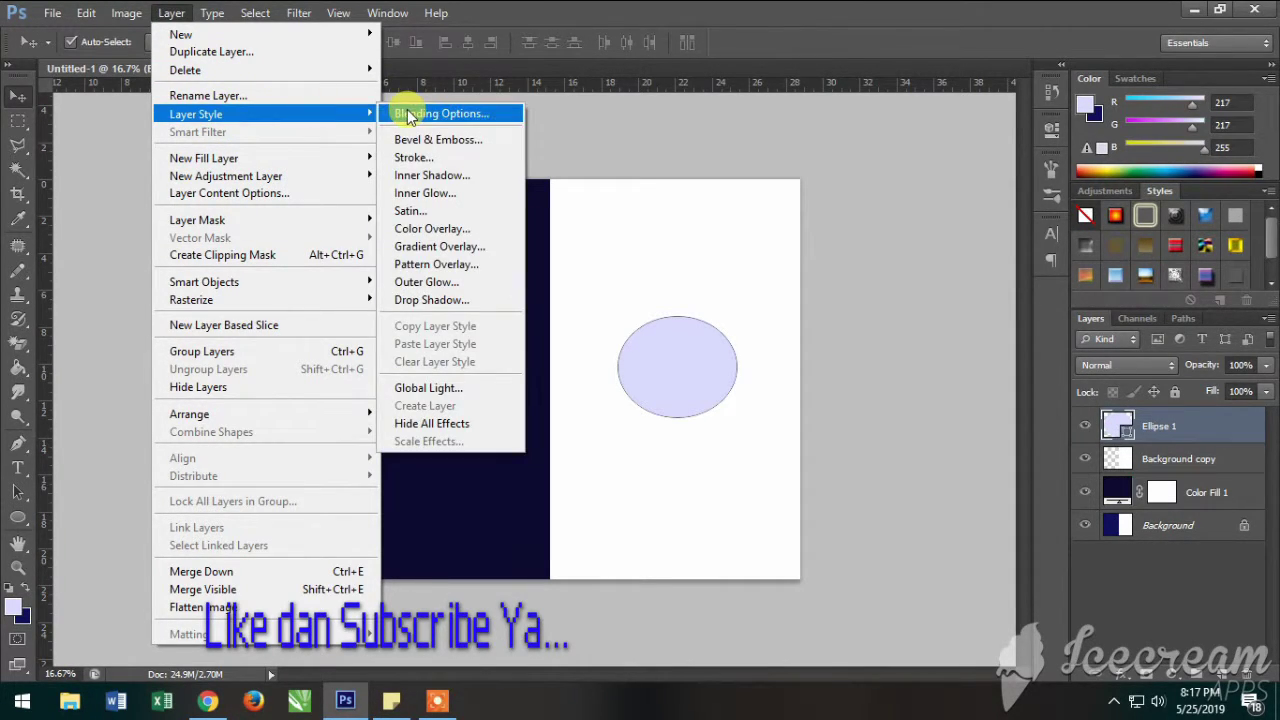
- Set Ellipse 1 opacity to 42% and add a Color Overlay in Blending Options
click(410, 116)
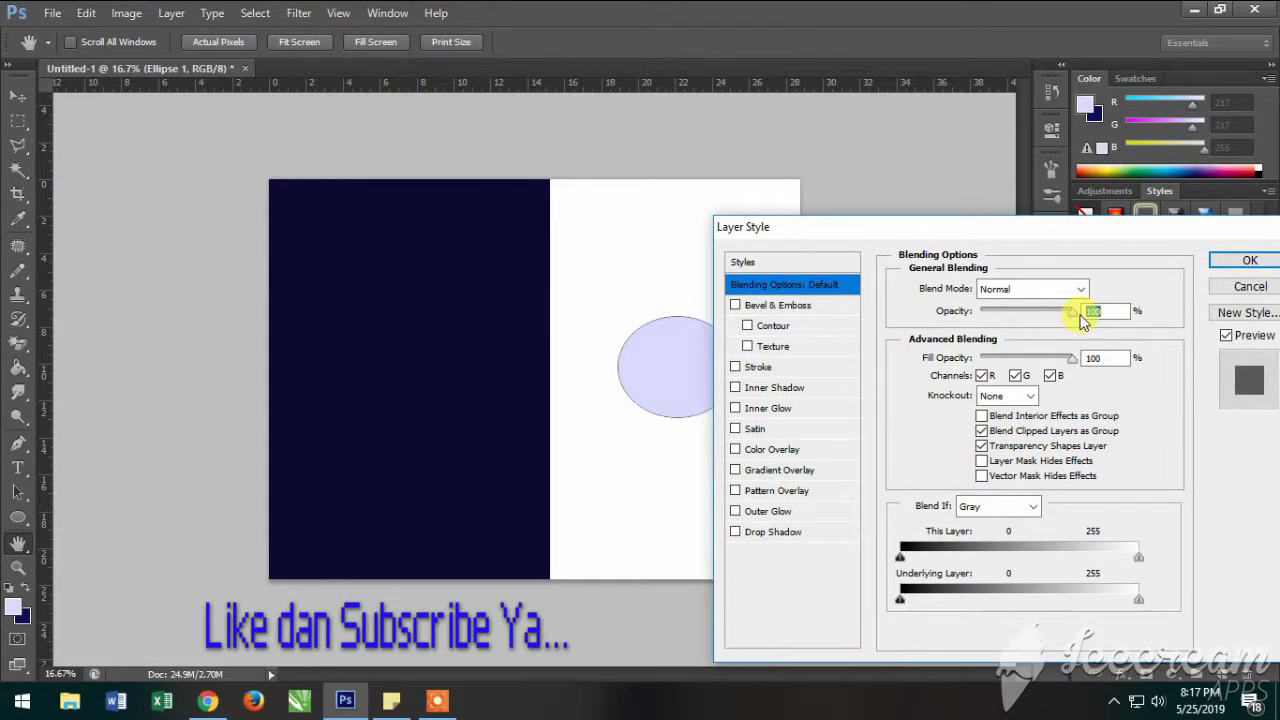
mouse_move(1073, 314)
mouse_down()
mouse_move(1015, 317)
mouse_move(1051, 313)
mouse_up()
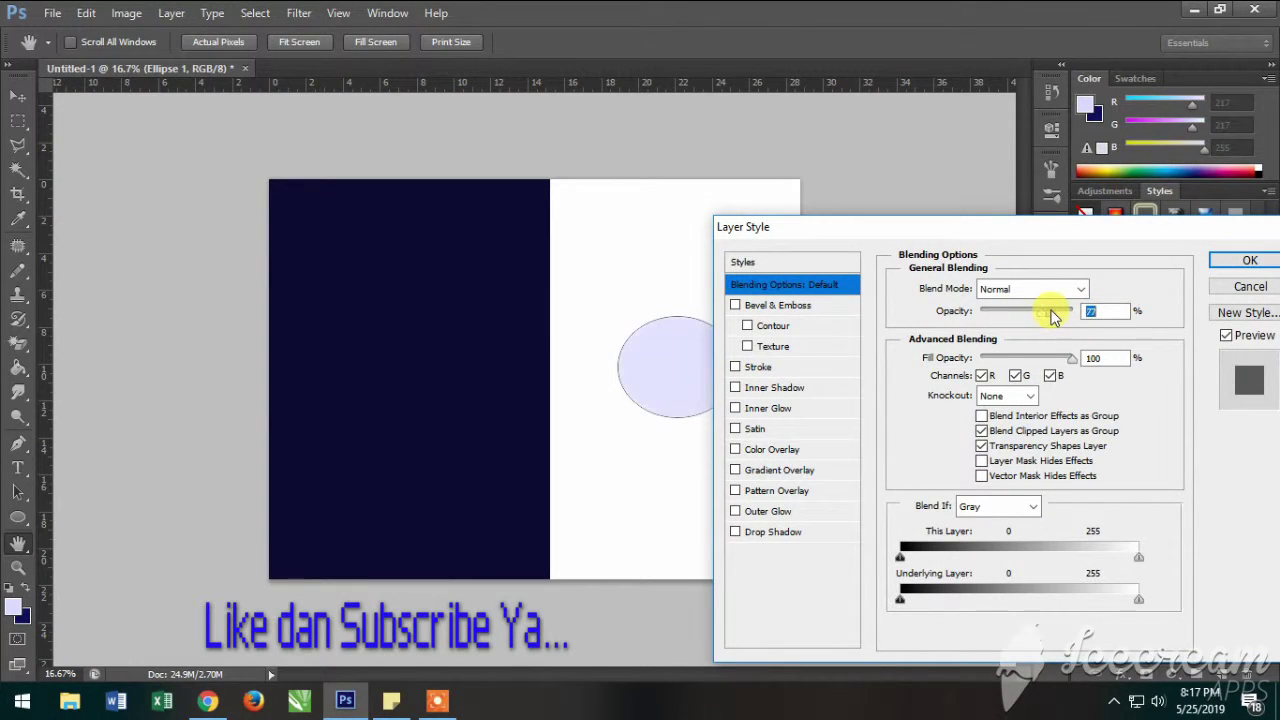
click(740, 451)
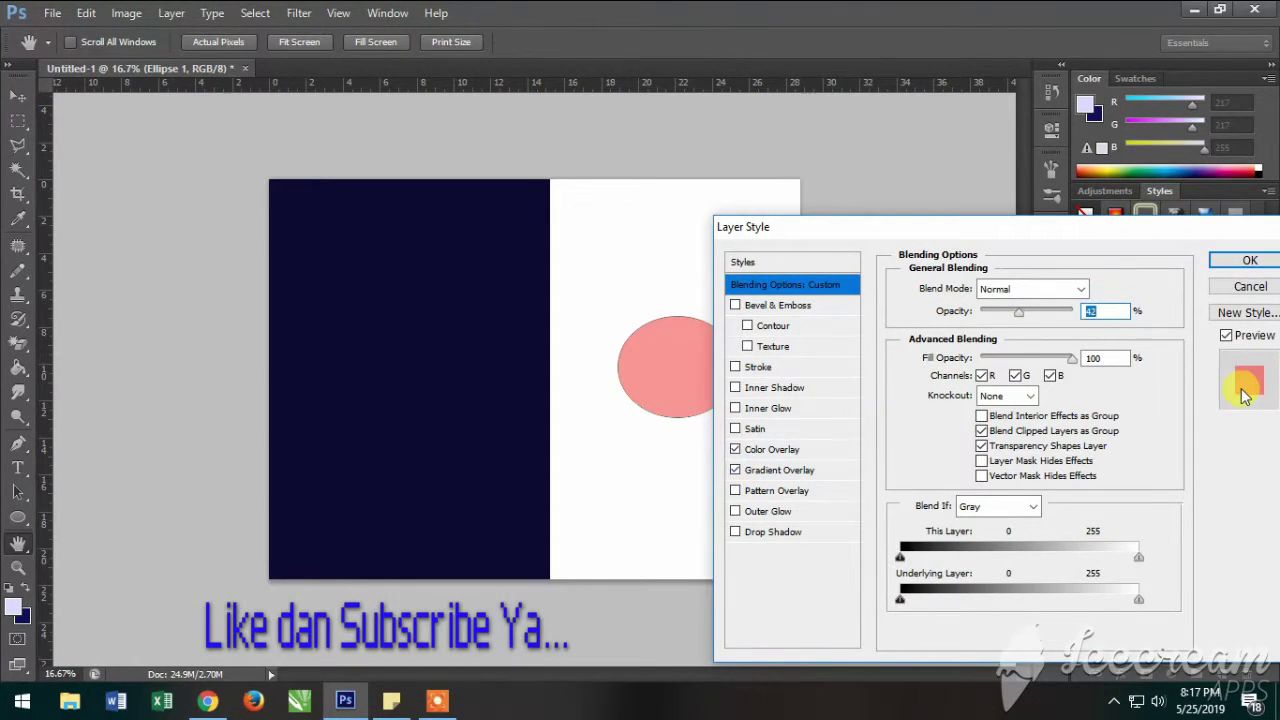
drag(1163, 240, 928, 250)
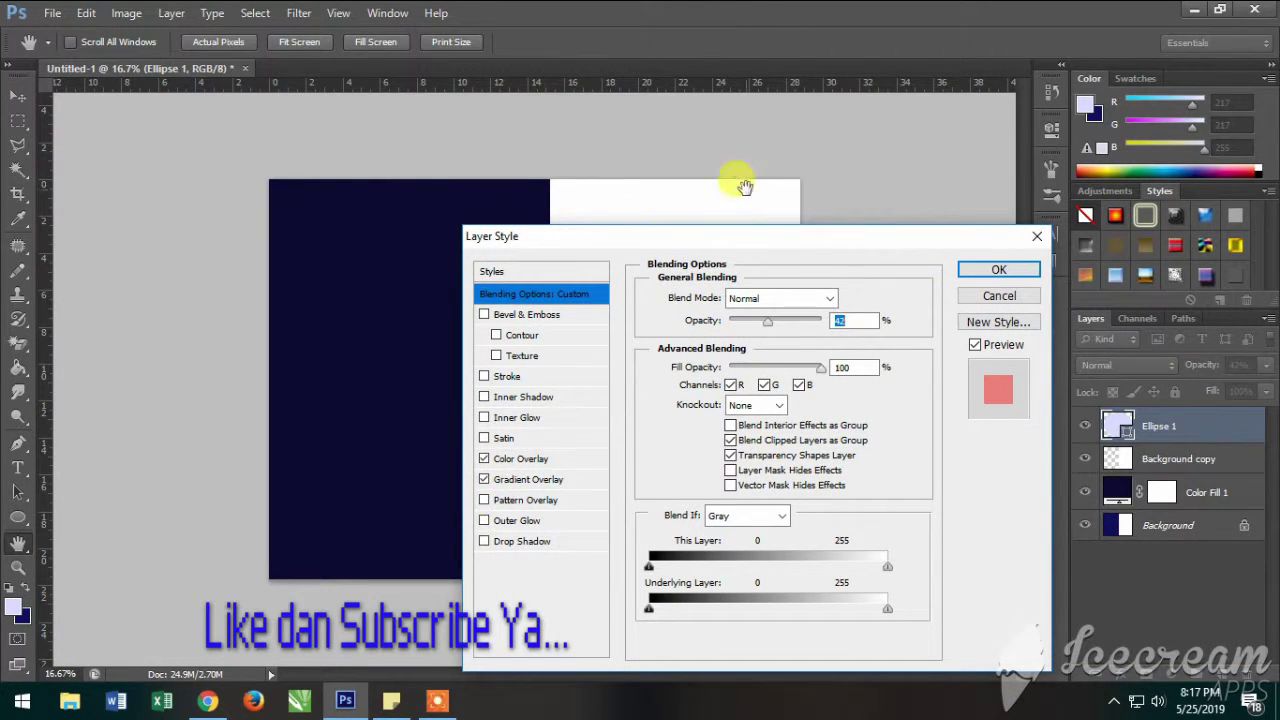
drag(742, 238, 740, 437)
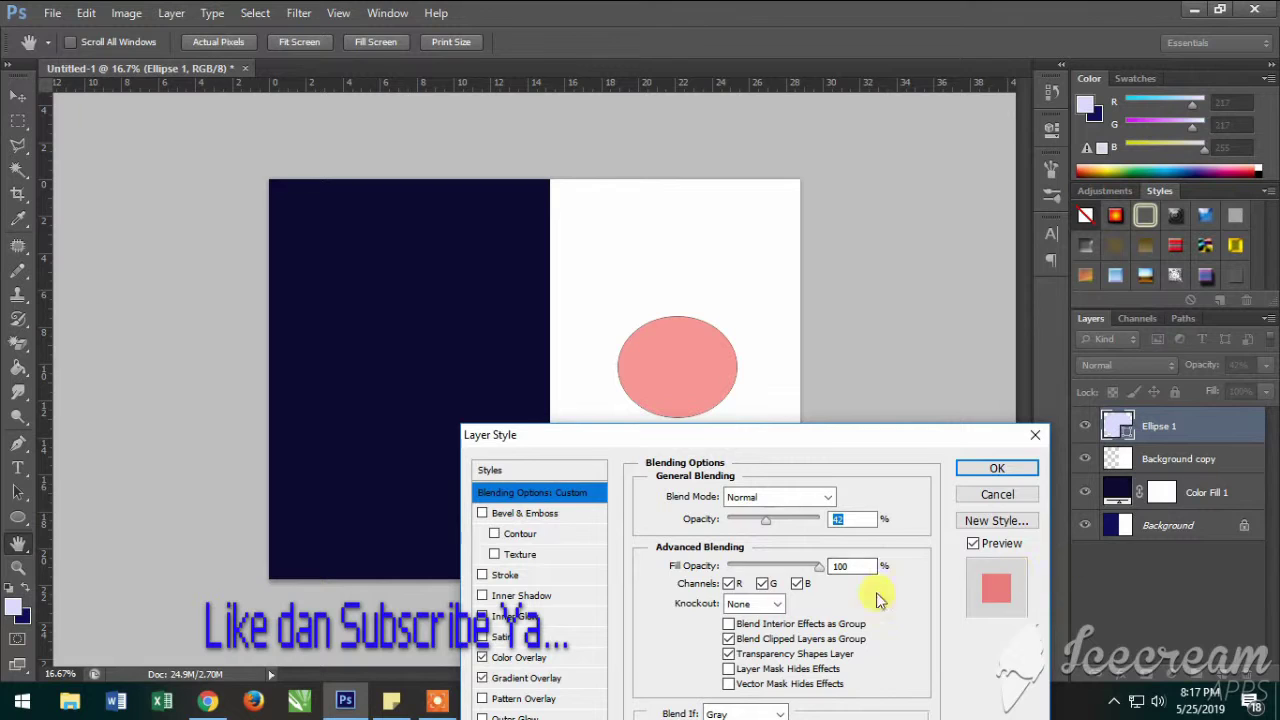
- Exclude the G channel so the ellipse turns pale yellow, and apply the style
click(765, 583)
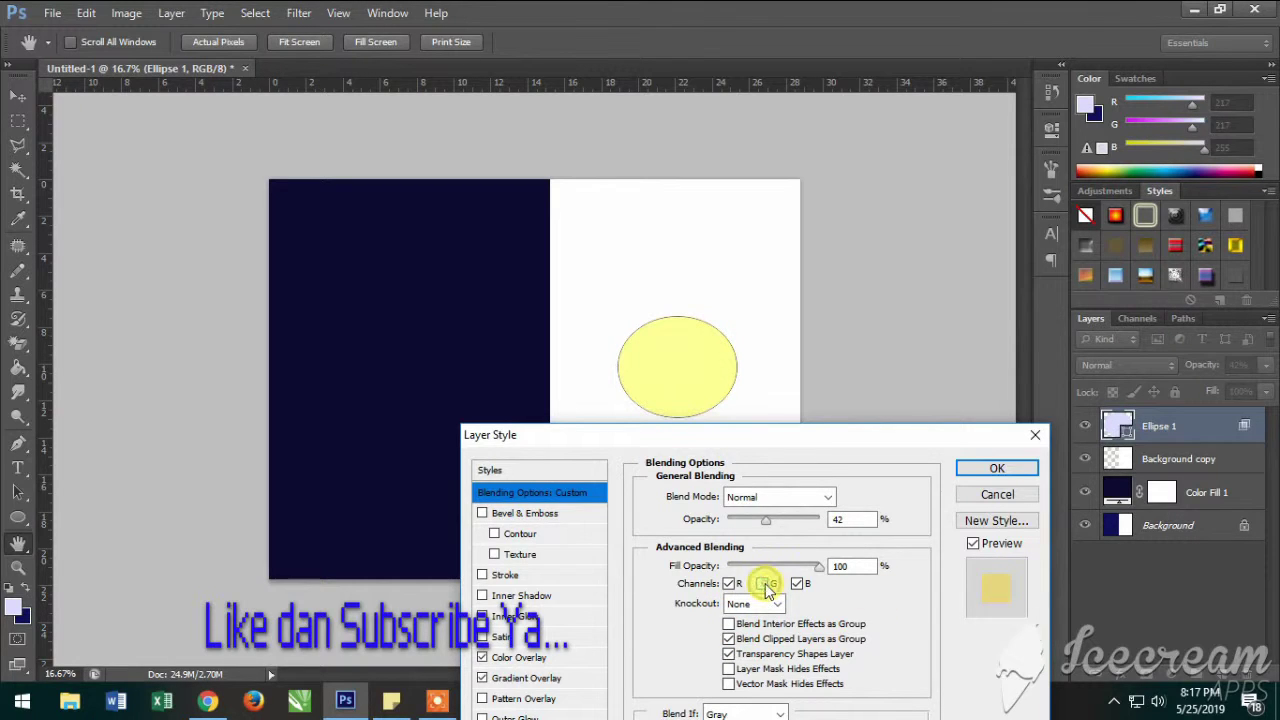
click(798, 584)
click(798, 584)
click(798, 584)
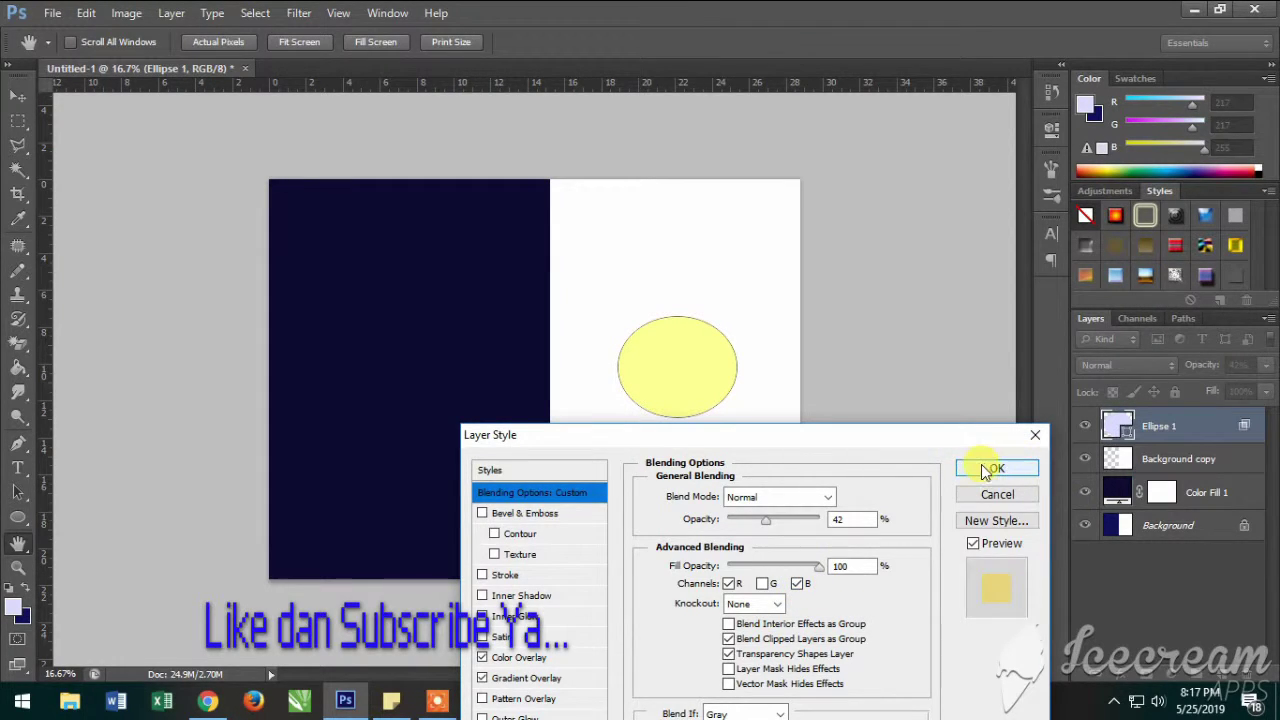
click(986, 470)
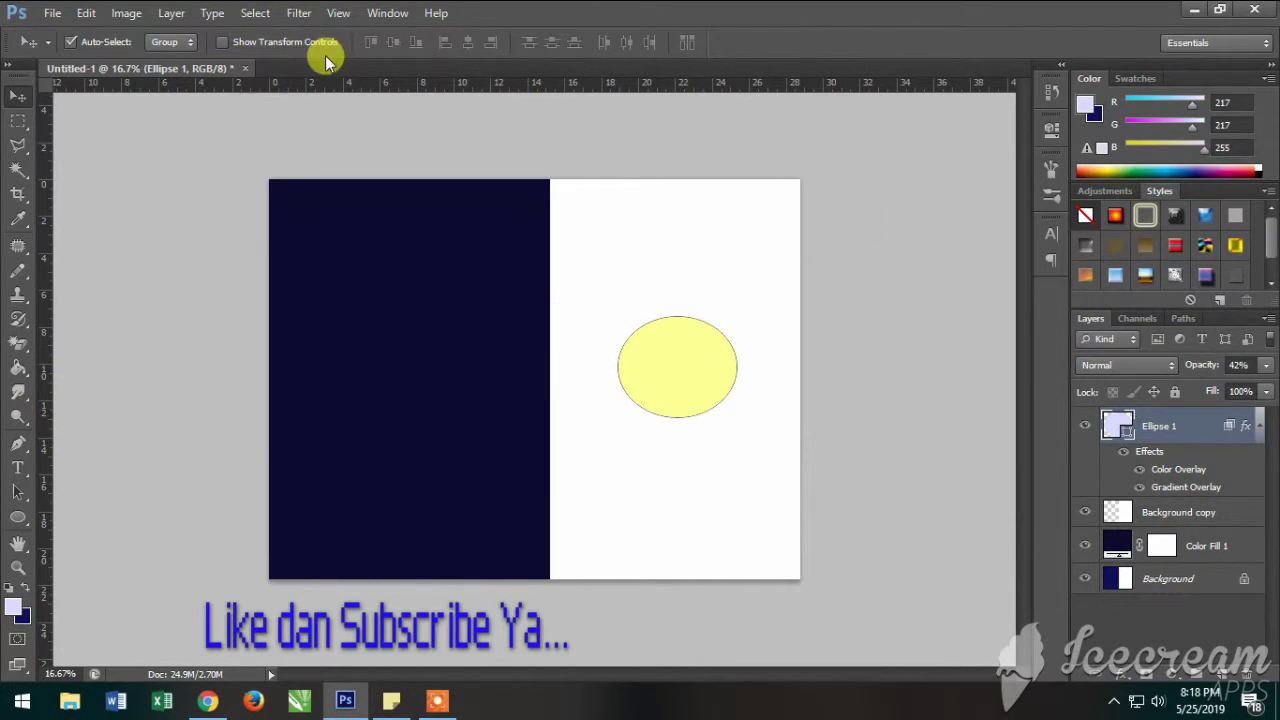
- Convert the Background to Layer 0 and test-move the ellipse, returning it to the white half
double_click(1167, 580)
click(797, 223)
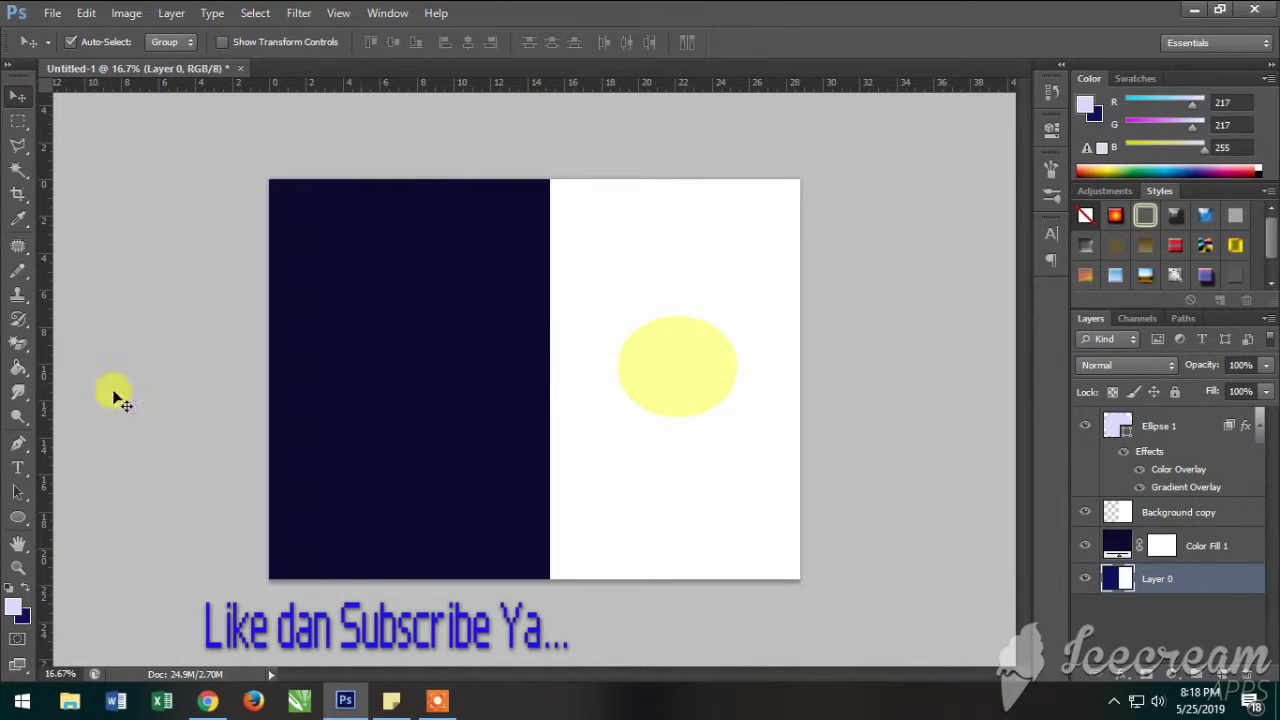
drag(647, 364, 387, 368)
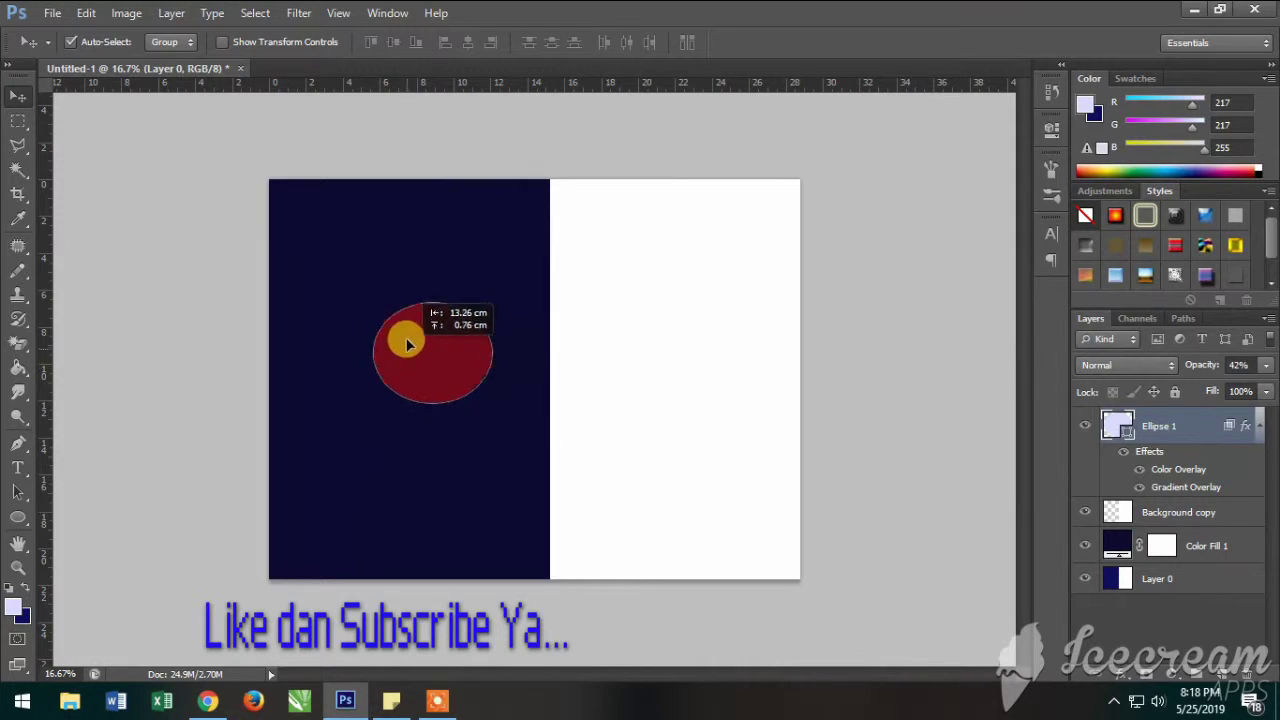
mouse_move(389, 373)
mouse_down()
mouse_move(631, 367)
mouse_move(633, 378)
mouse_up()
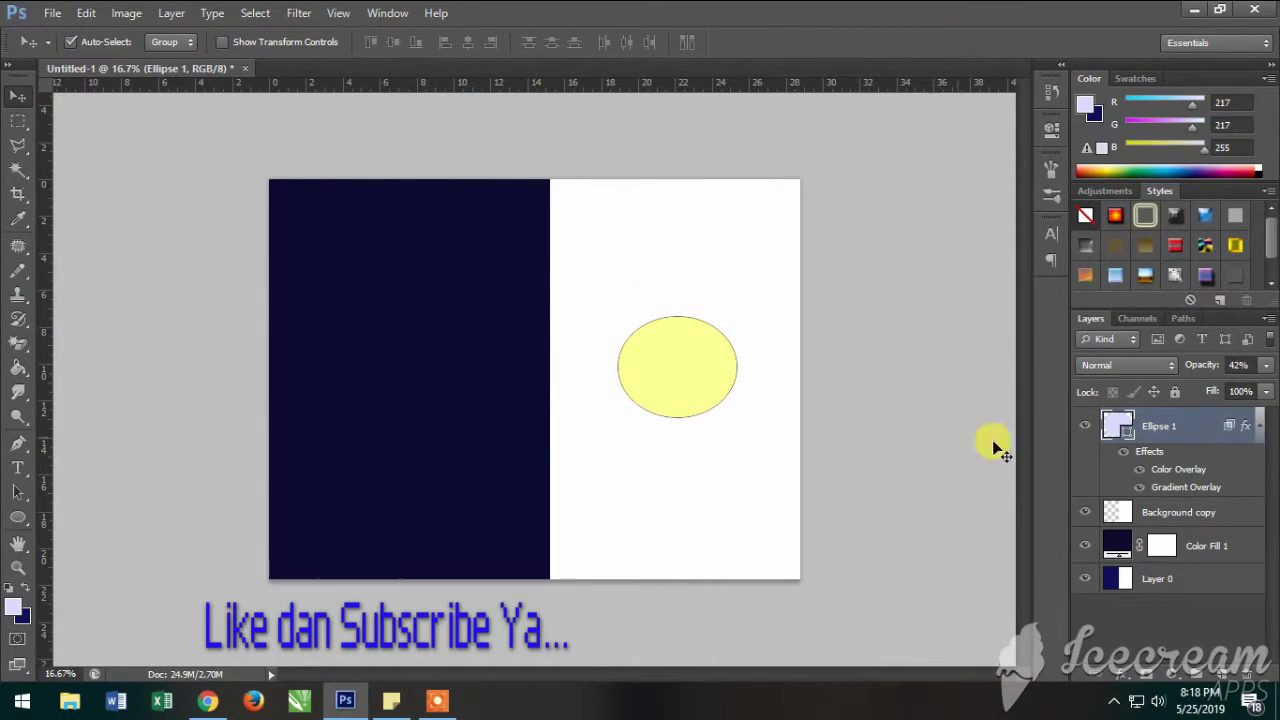
- Shuffle Ellipse 1 down with Ctrl+[ and back to the top with Ctrl+]
key(ctrl+bracketleft)
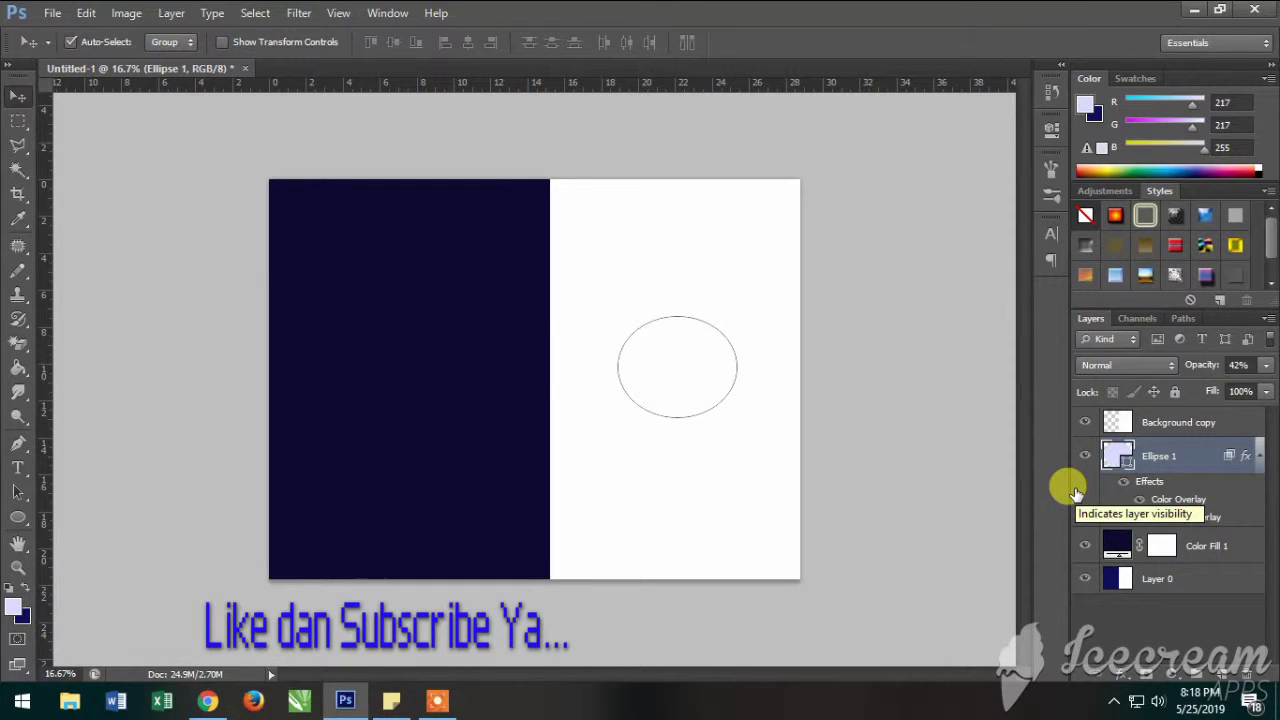
key(ctrl+bracketleft)
key(ctrl+bracketleft)
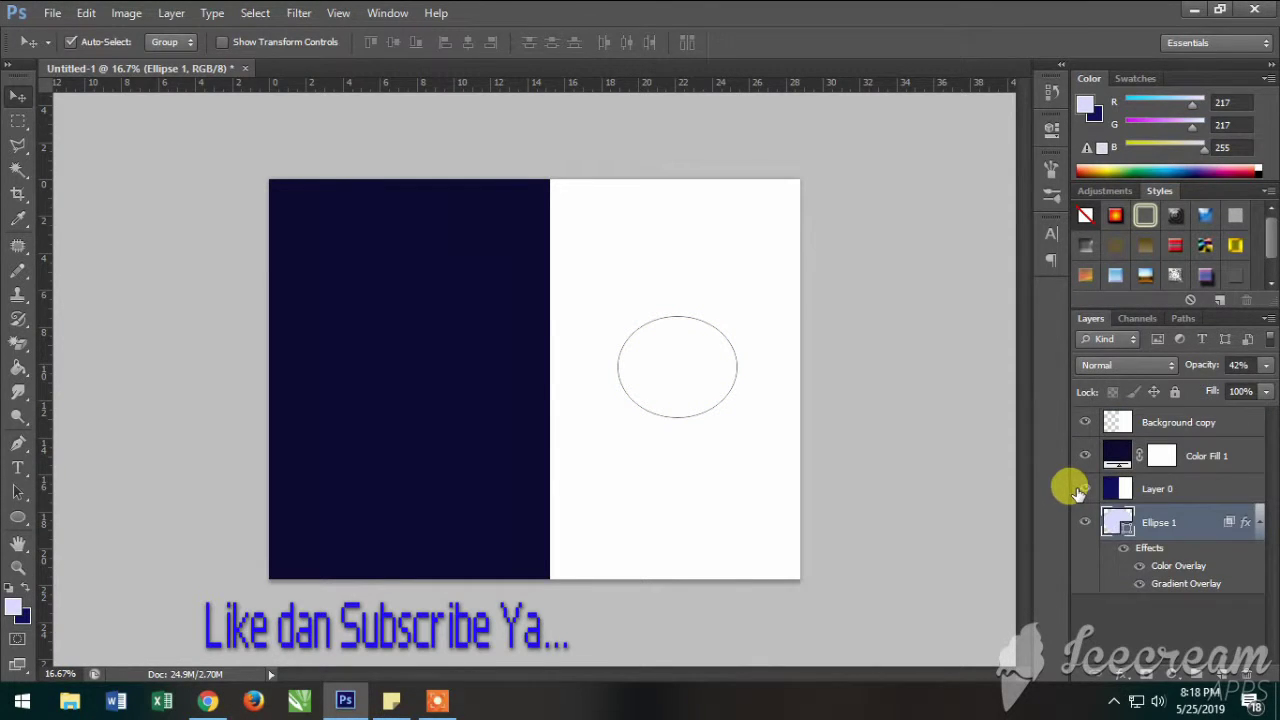
key(ctrl+bracketright)
key(ctrl+bracketright)
key(ctrl+bracketright)
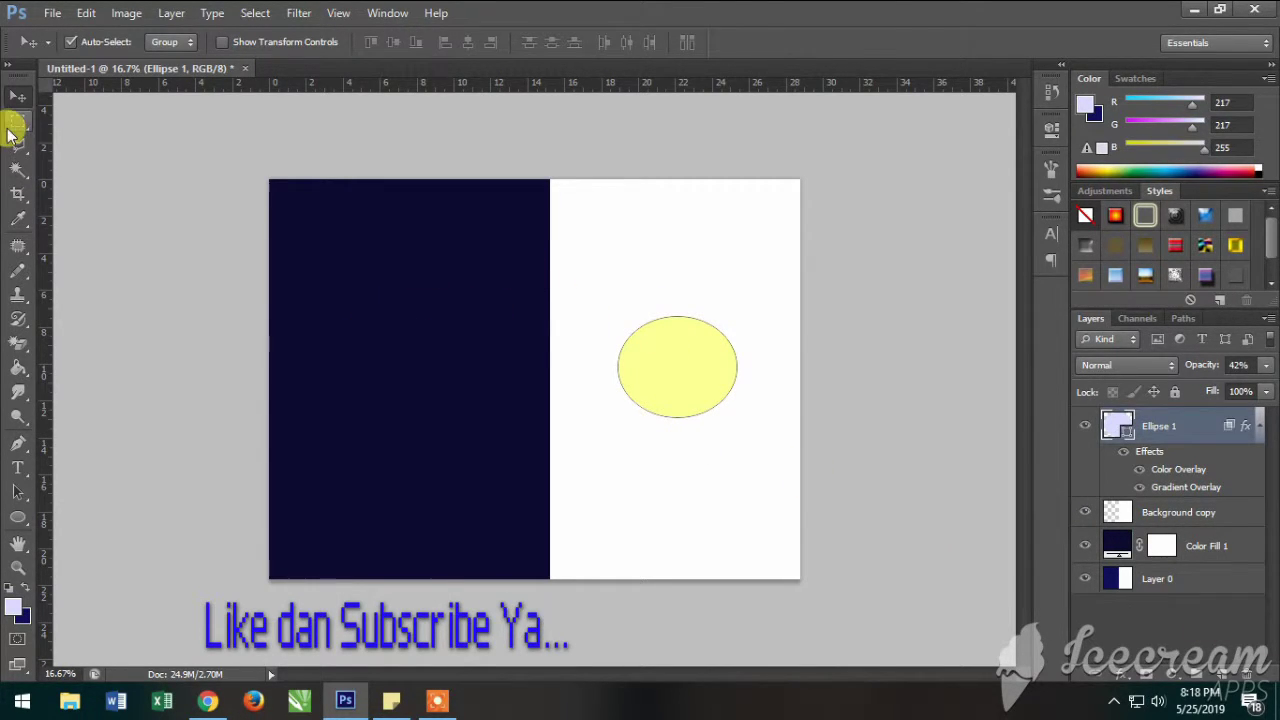
- Select Background copy and choose Duplicate Layer, keeping the name Background copy 2
mouse_move(686, 260)
mouse_down()
mouse_move(430, 266)
mouse_move(717, 253)
mouse_up()
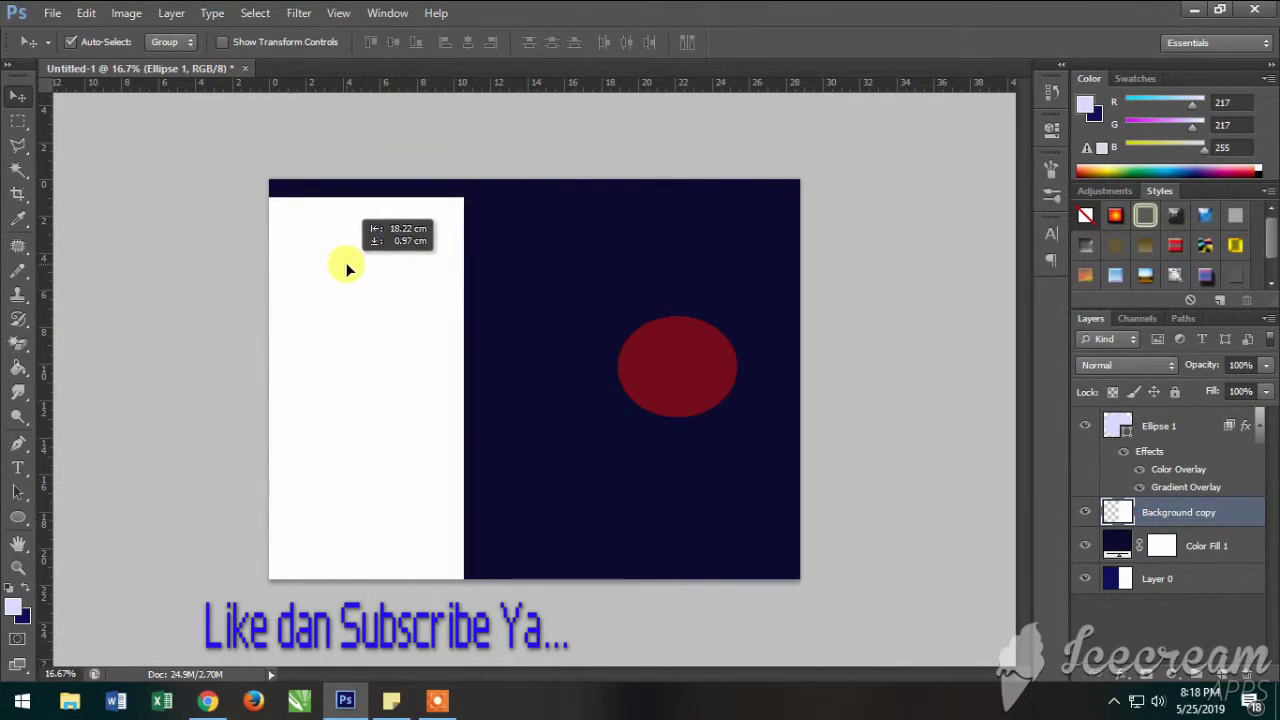
drag(717, 253, 683, 278)
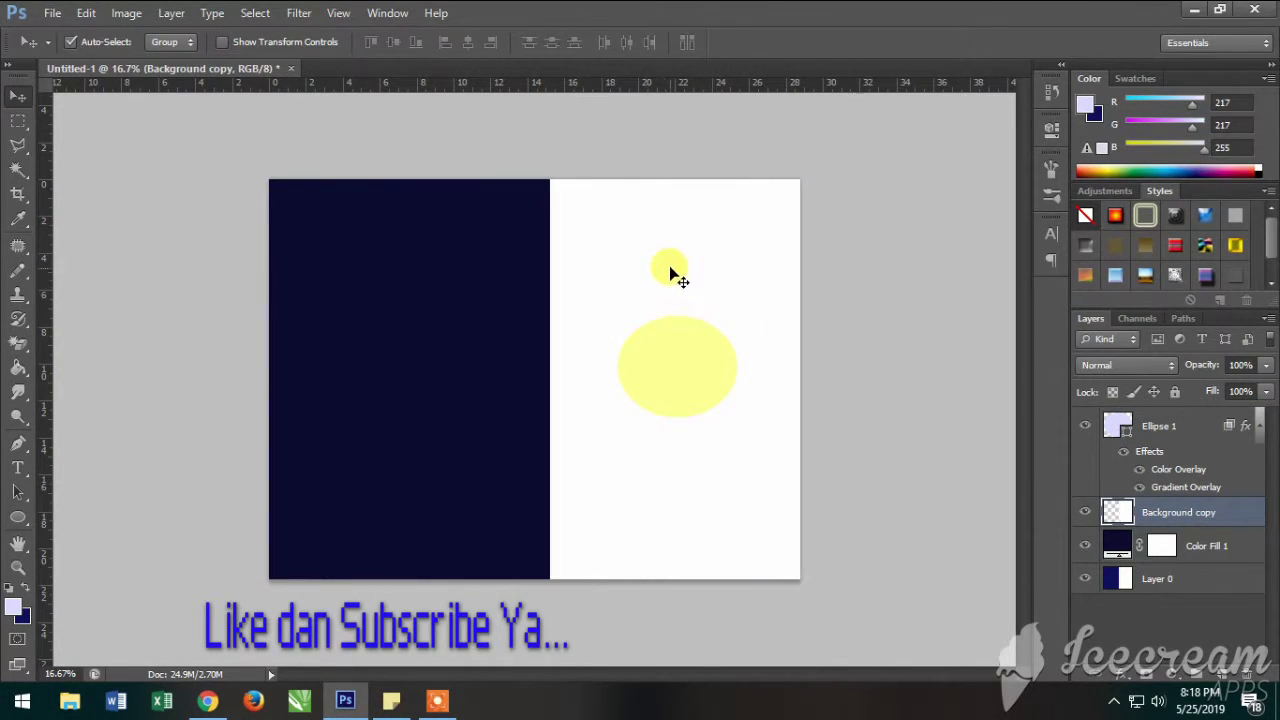
right_click(1110, 517)
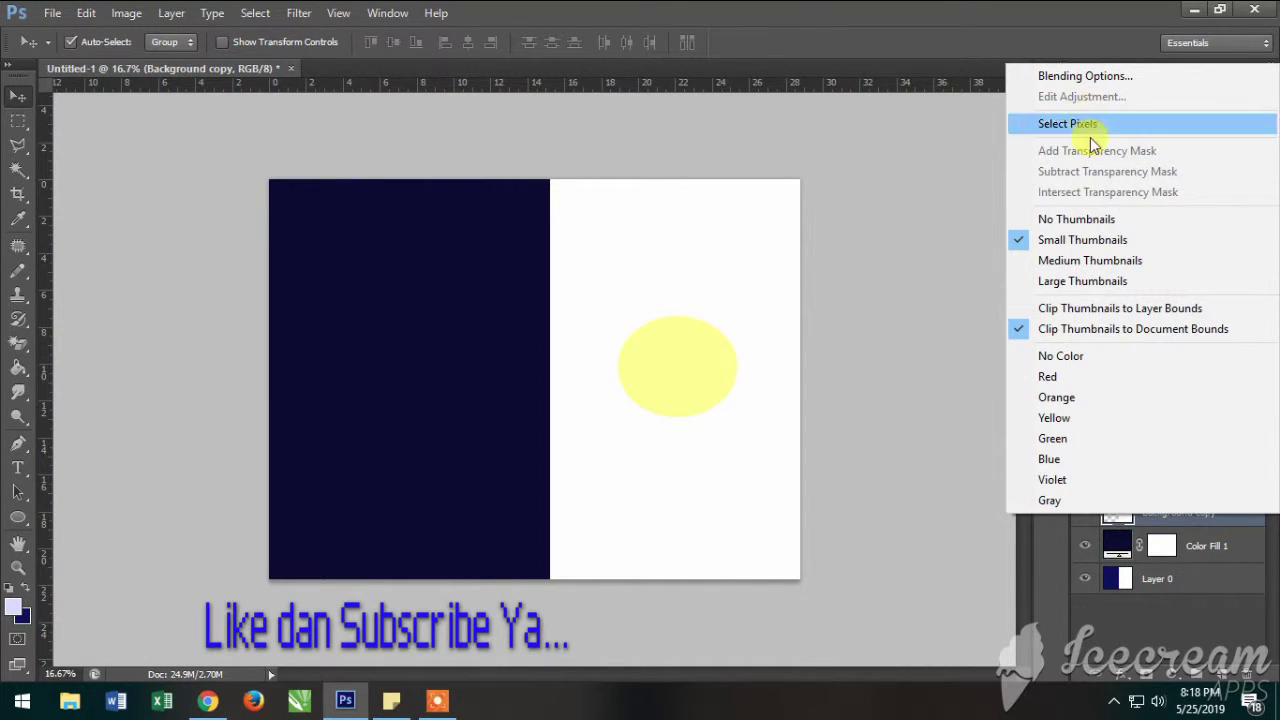
click(1025, 558)
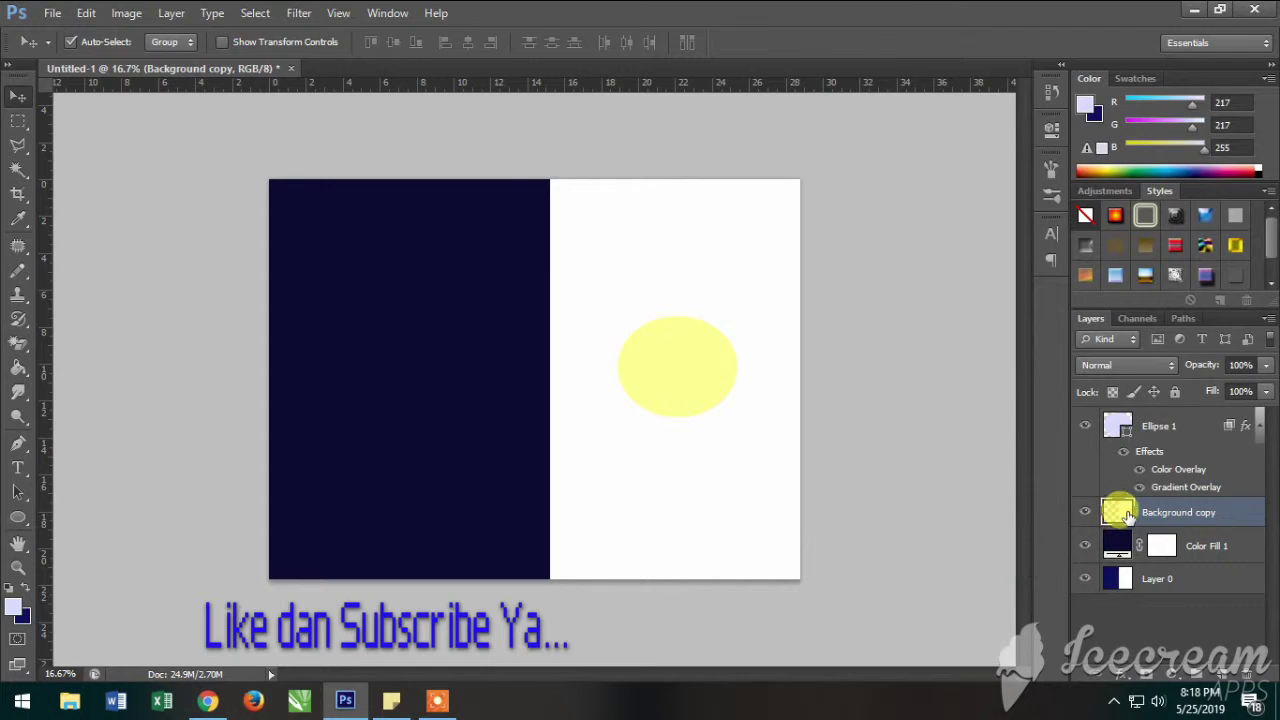
right_click(1122, 511)
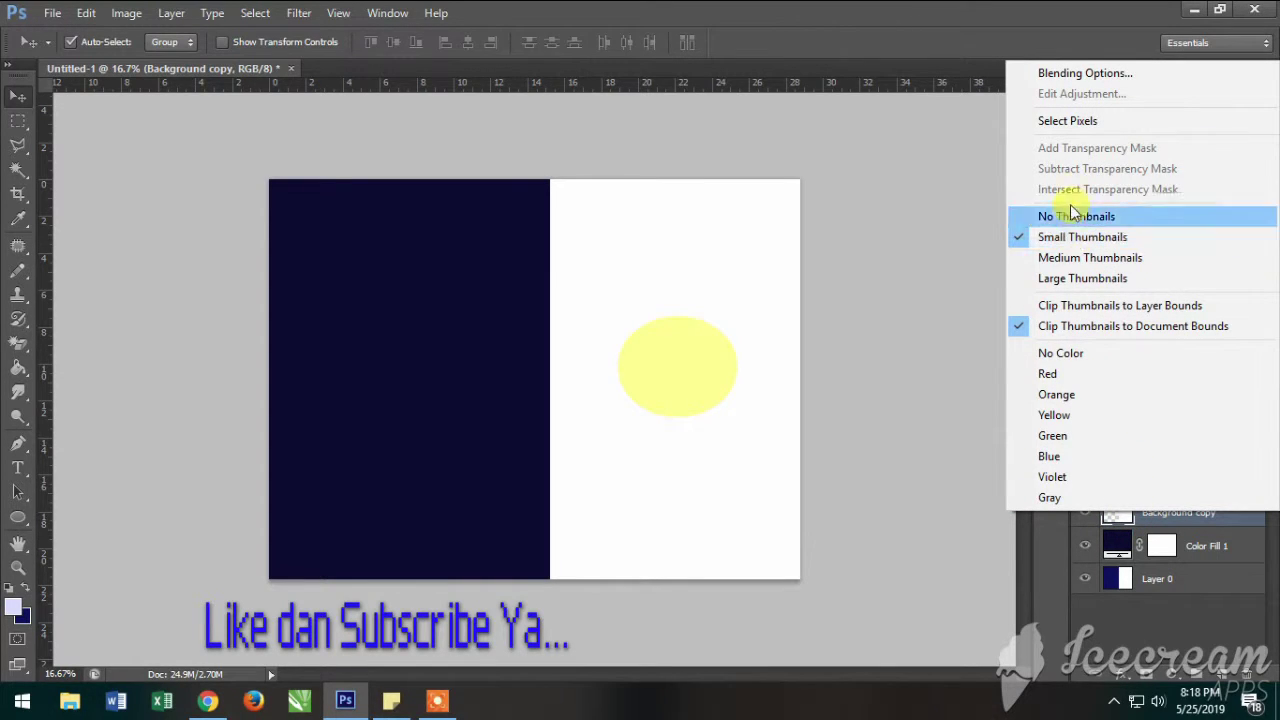
click(1043, 551)
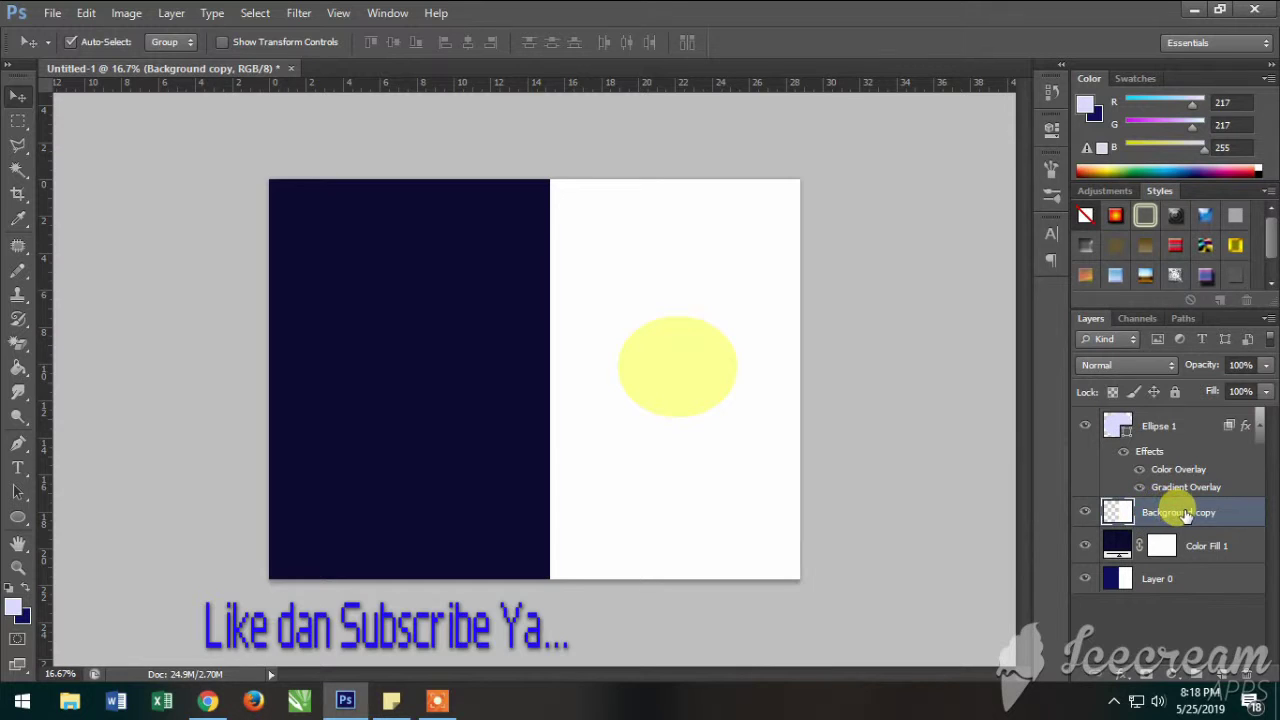
click(1094, 540)
click(1118, 512)
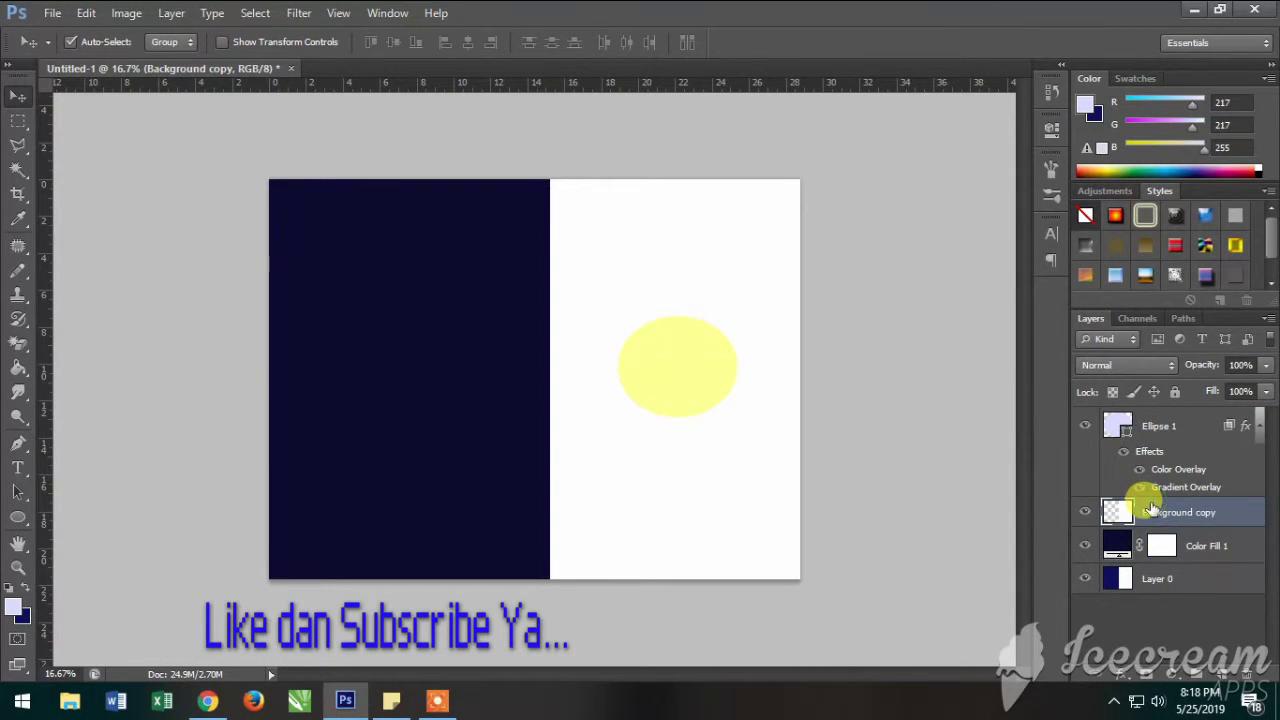
right_click(1152, 510)
click(925, 97)
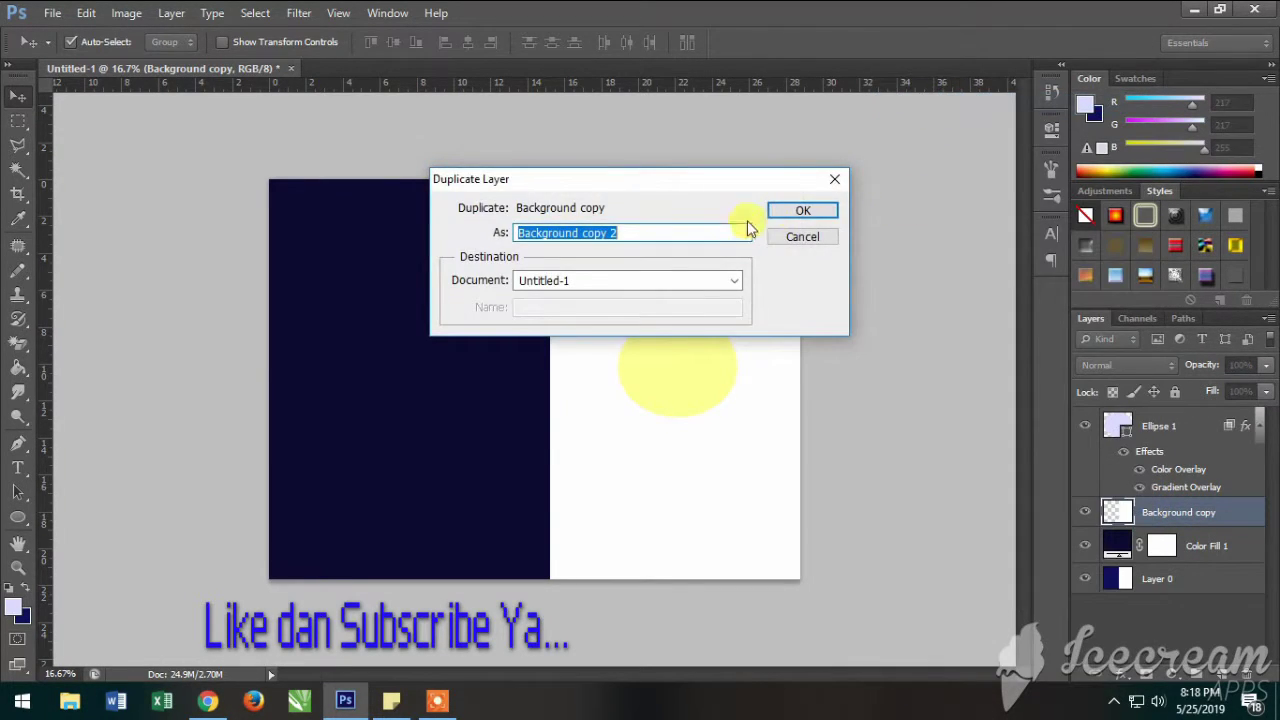
- Create Background copy 2 and slide it left, leaving only a narrow navy vertical strip
click(801, 210)
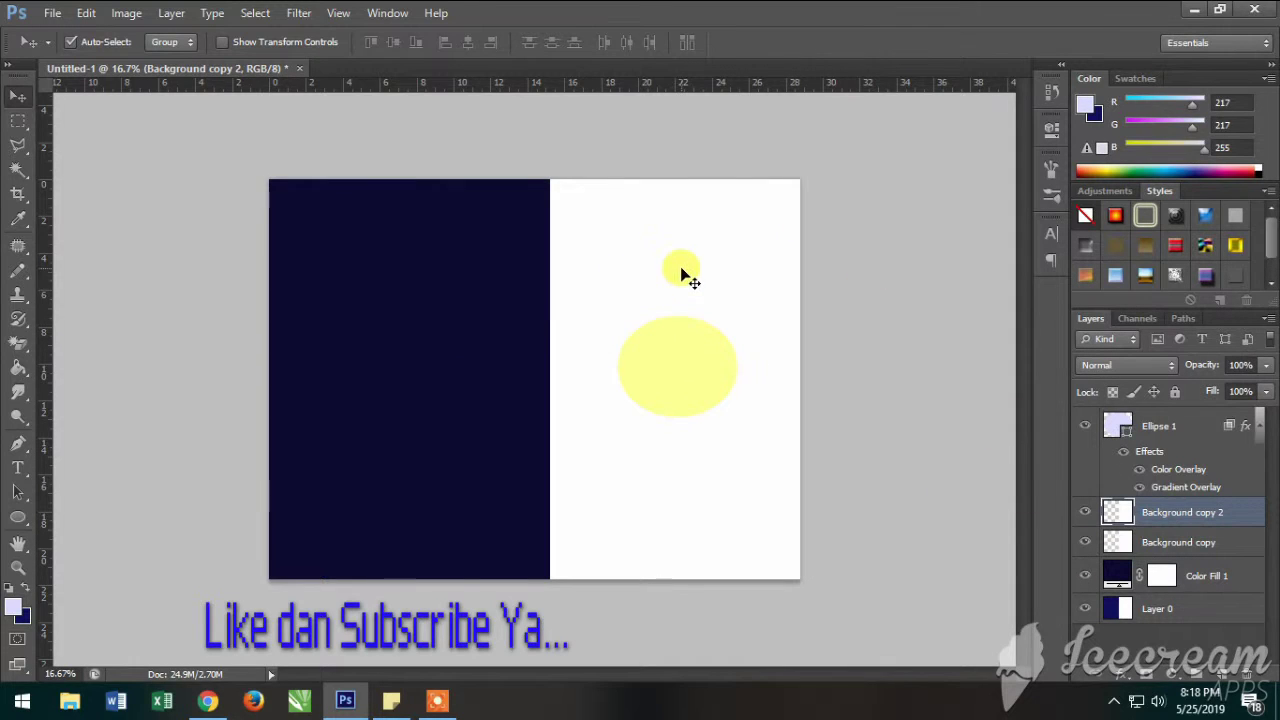
drag(681, 273, 473, 276)
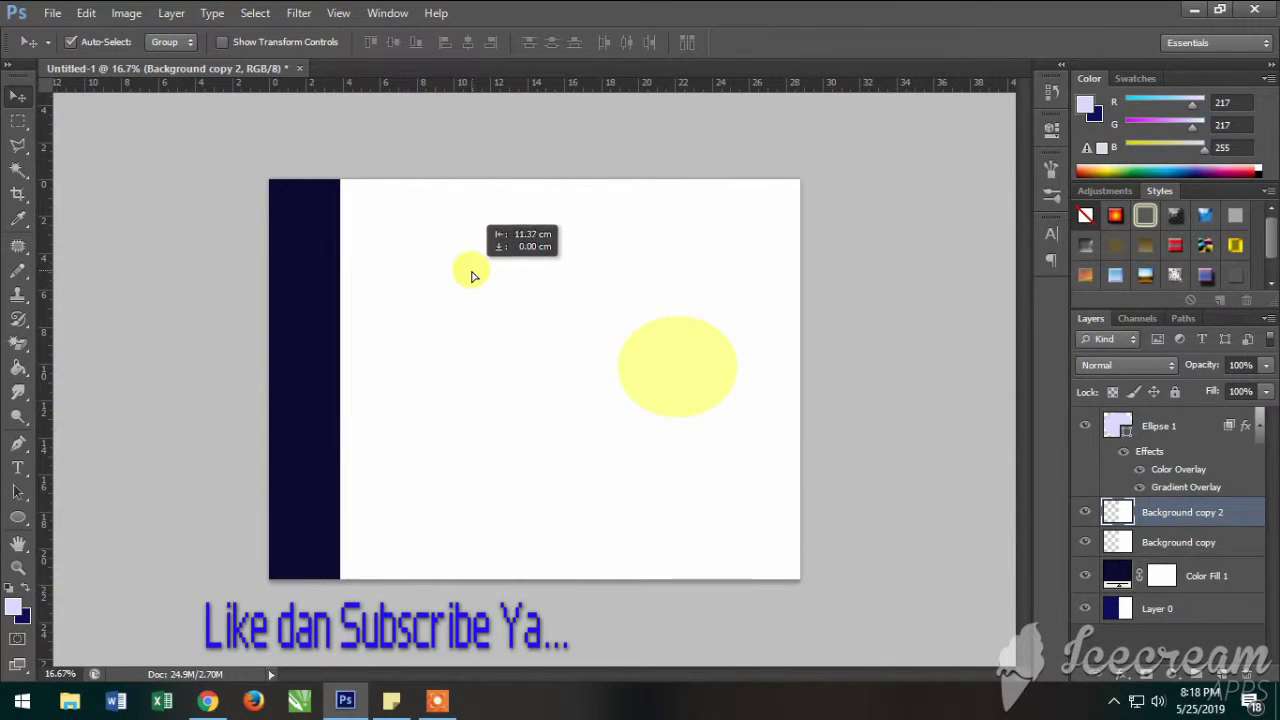
drag(473, 276, 394, 274)
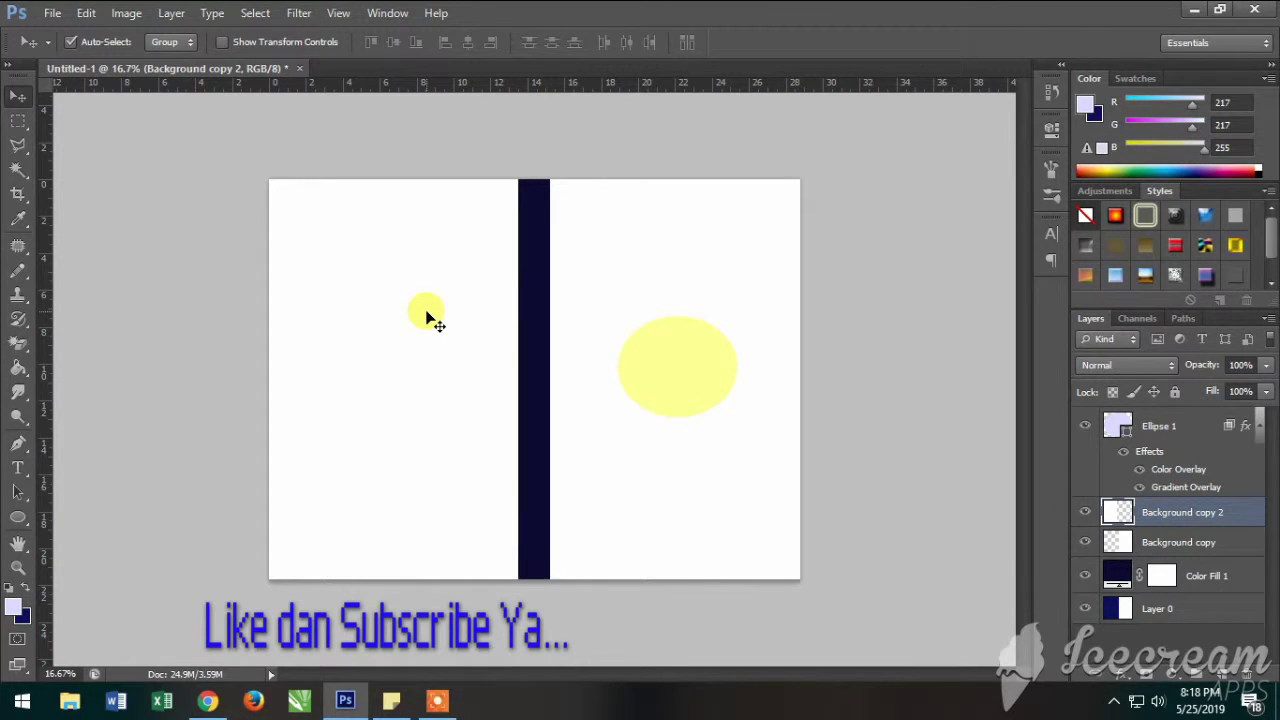
key(shift+Right)
key(shift+Right)
key(shift+Left)
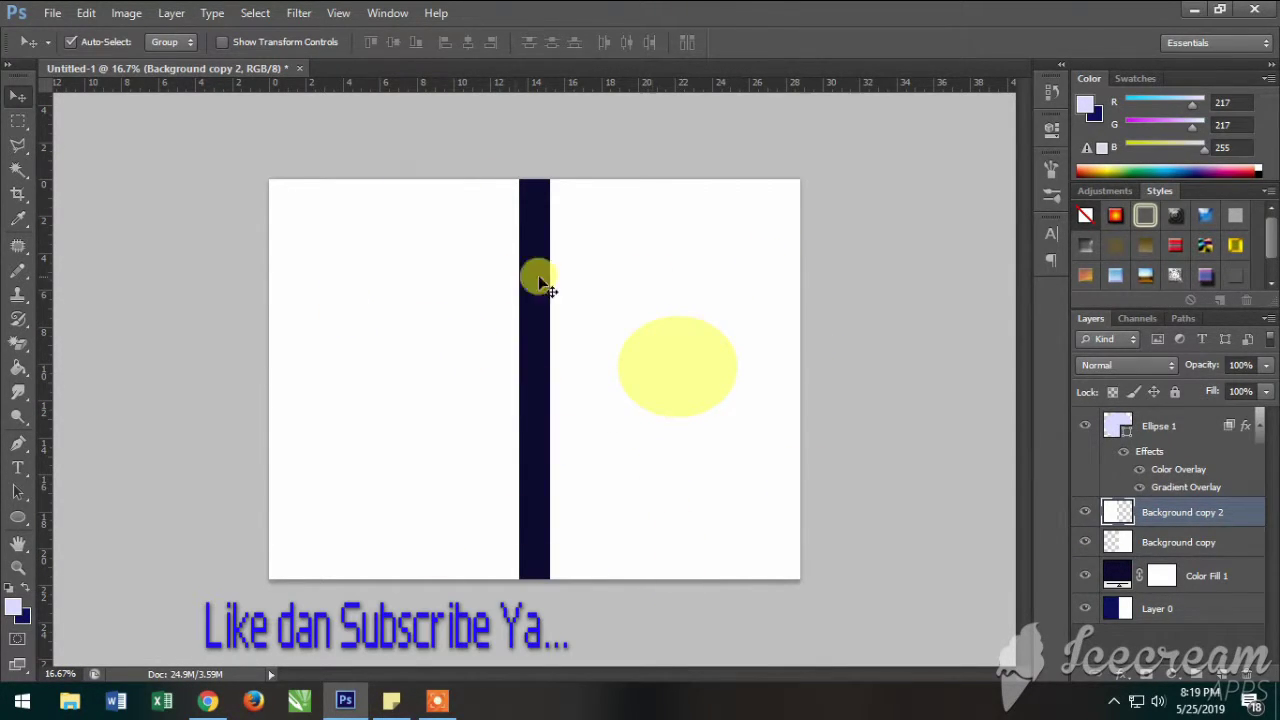
click(18, 516)
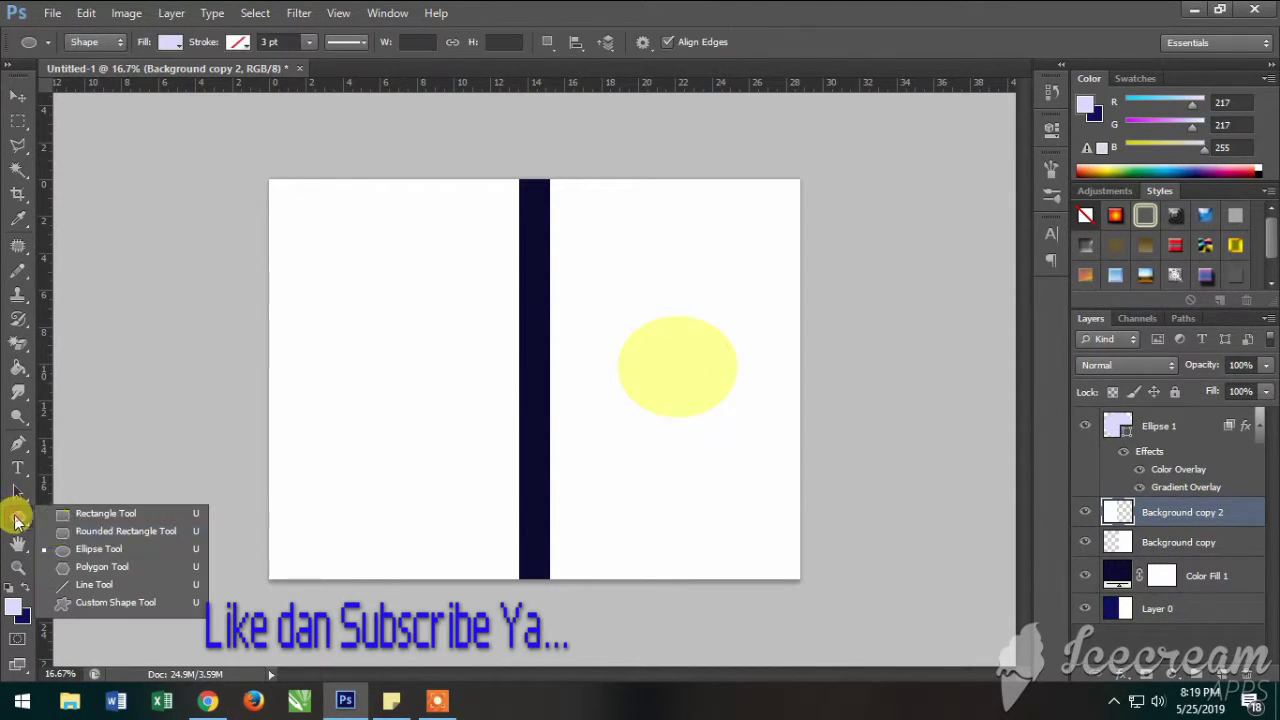
- Draw three pale lavender bars up from the bottom edge beside the navy strip, nudging the third up-left
click(90, 514)
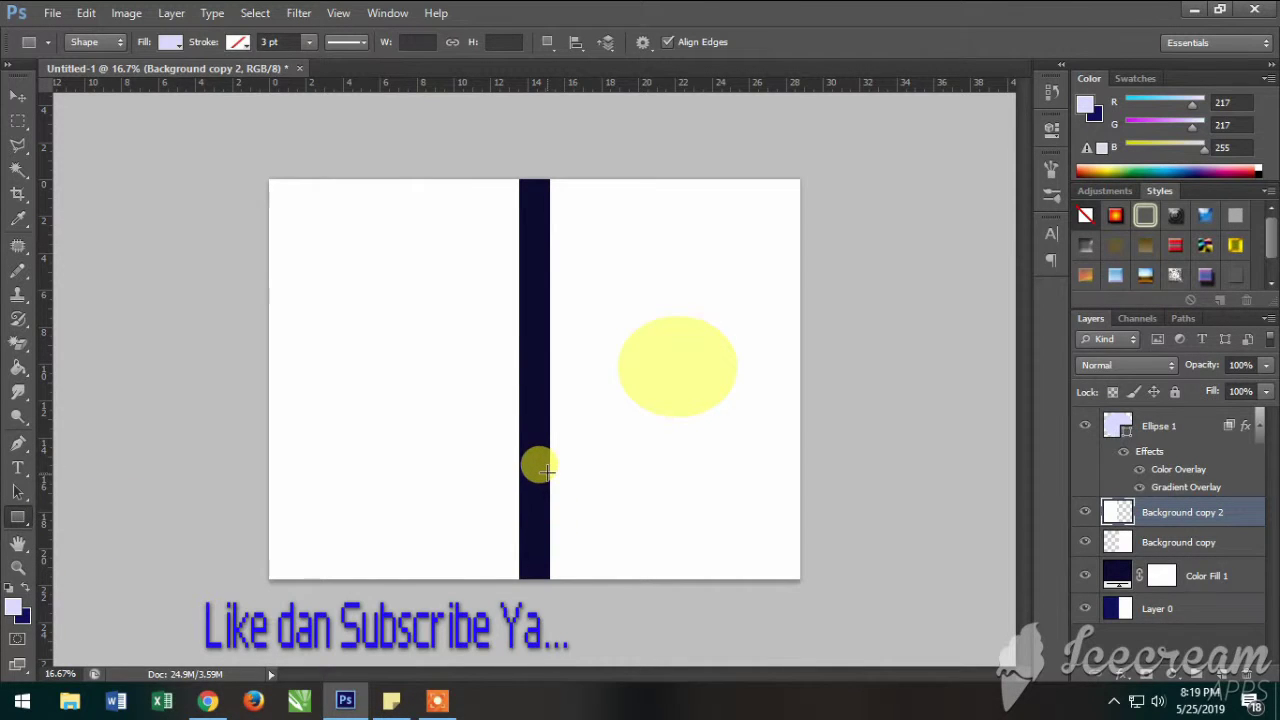
drag(568, 461, 610, 584)
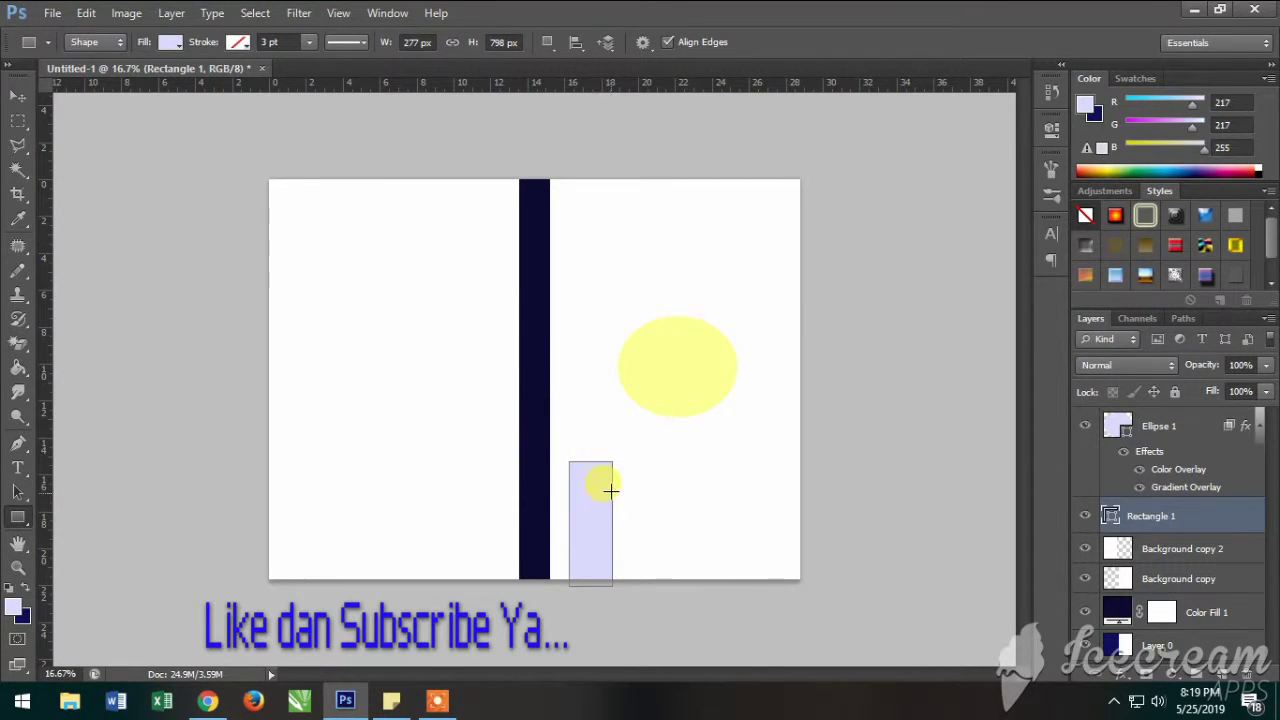
drag(611, 485, 654, 585)
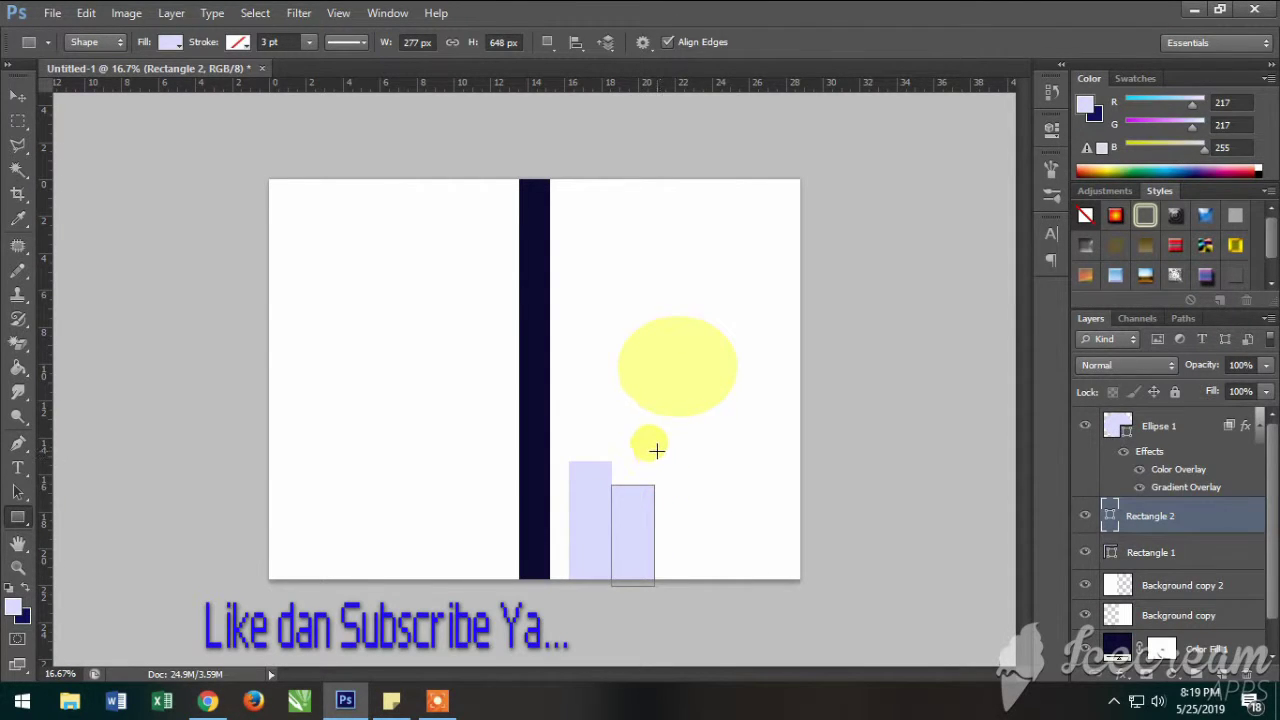
drag(658, 449, 703, 585)
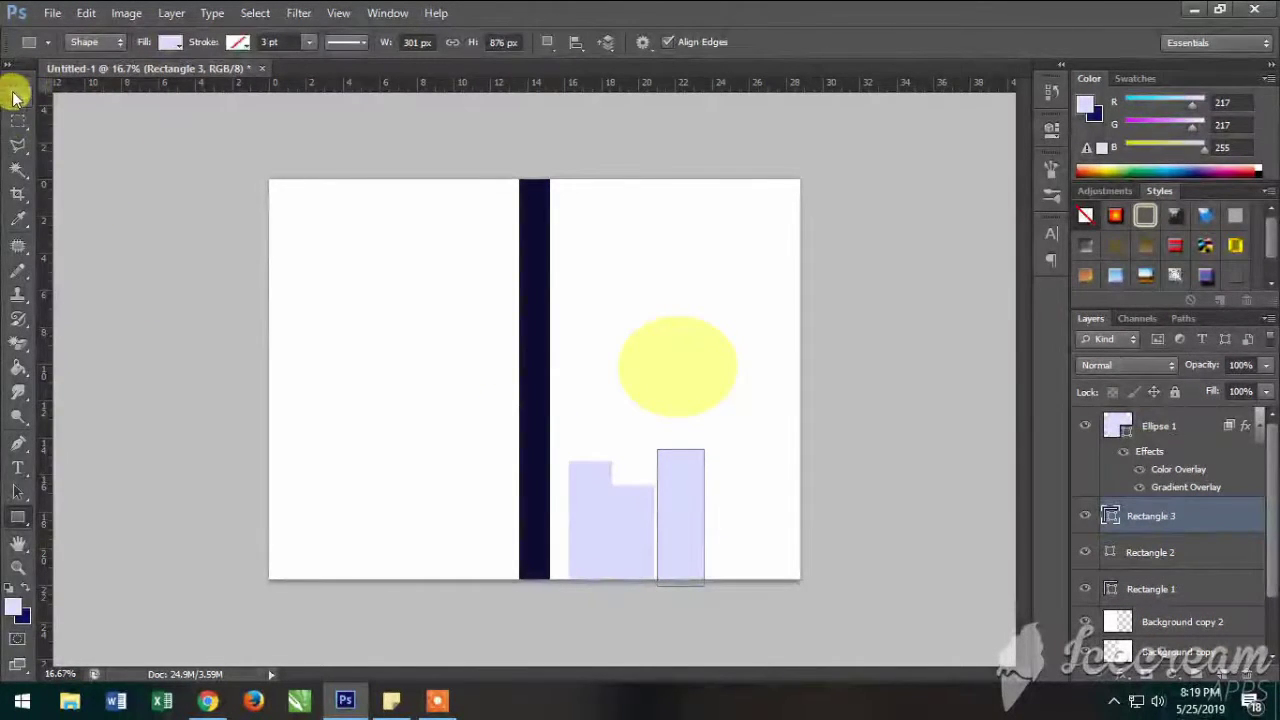
click(17, 95)
drag(663, 498, 652, 494)
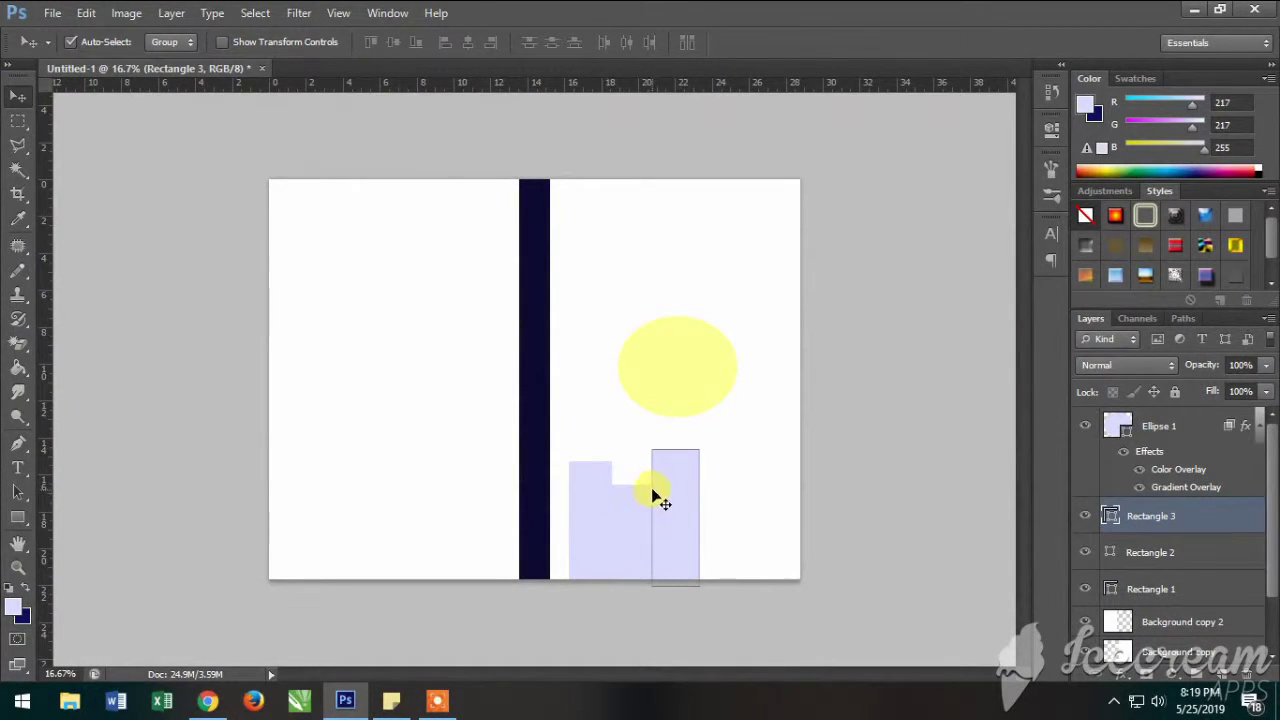
- Draw four more lavender rectangles: a narrow bar, a tall tower, a right-edge bar and a small base square
click(20, 515)
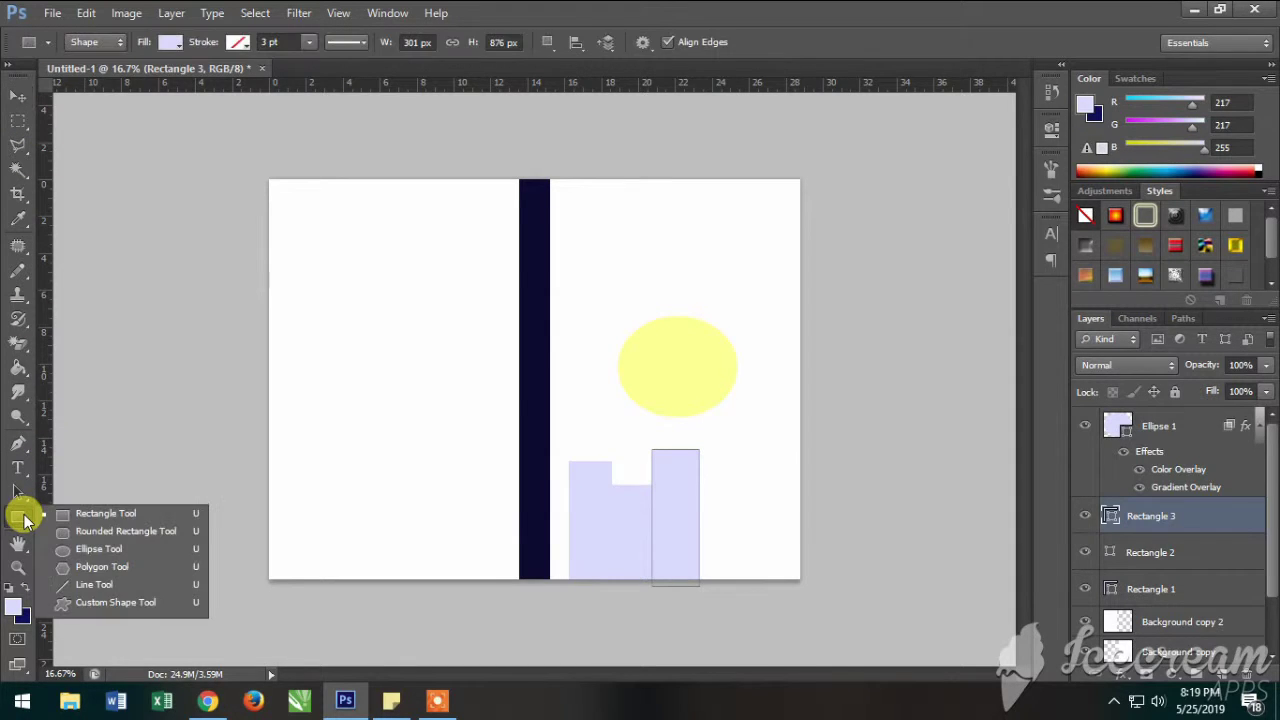
click(100, 513)
drag(693, 456, 725, 577)
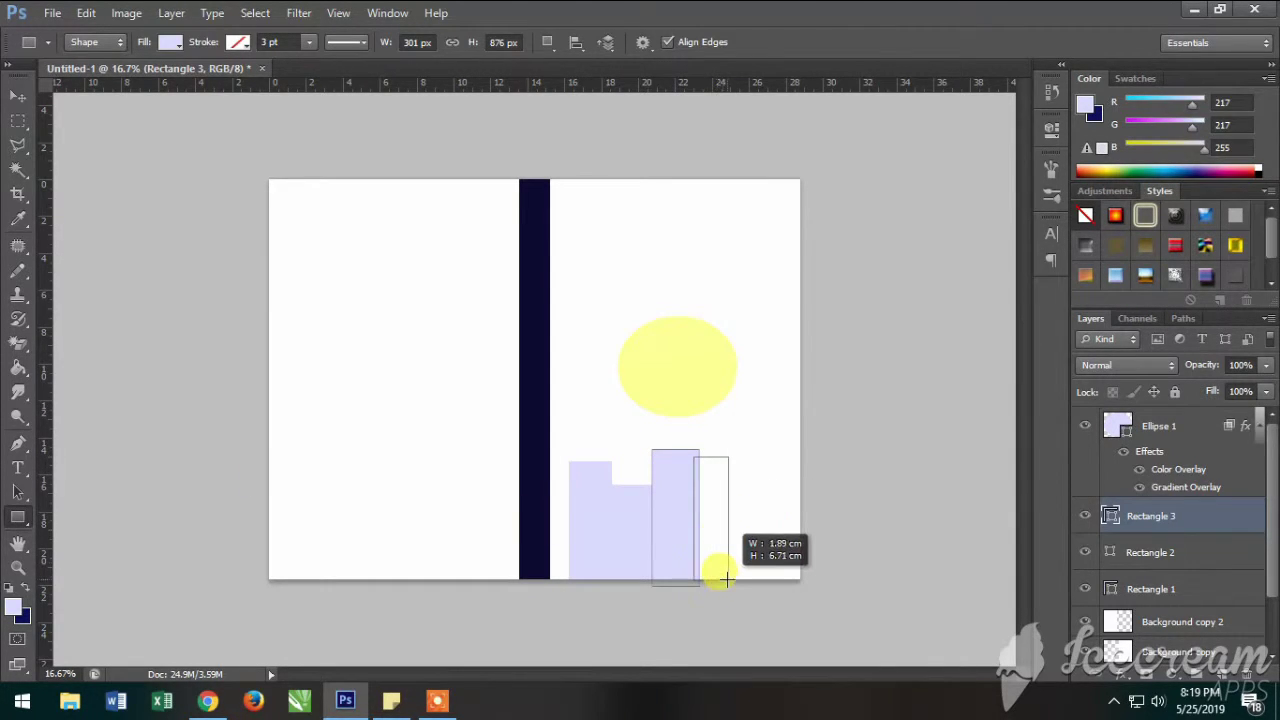
drag(725, 577, 727, 590)
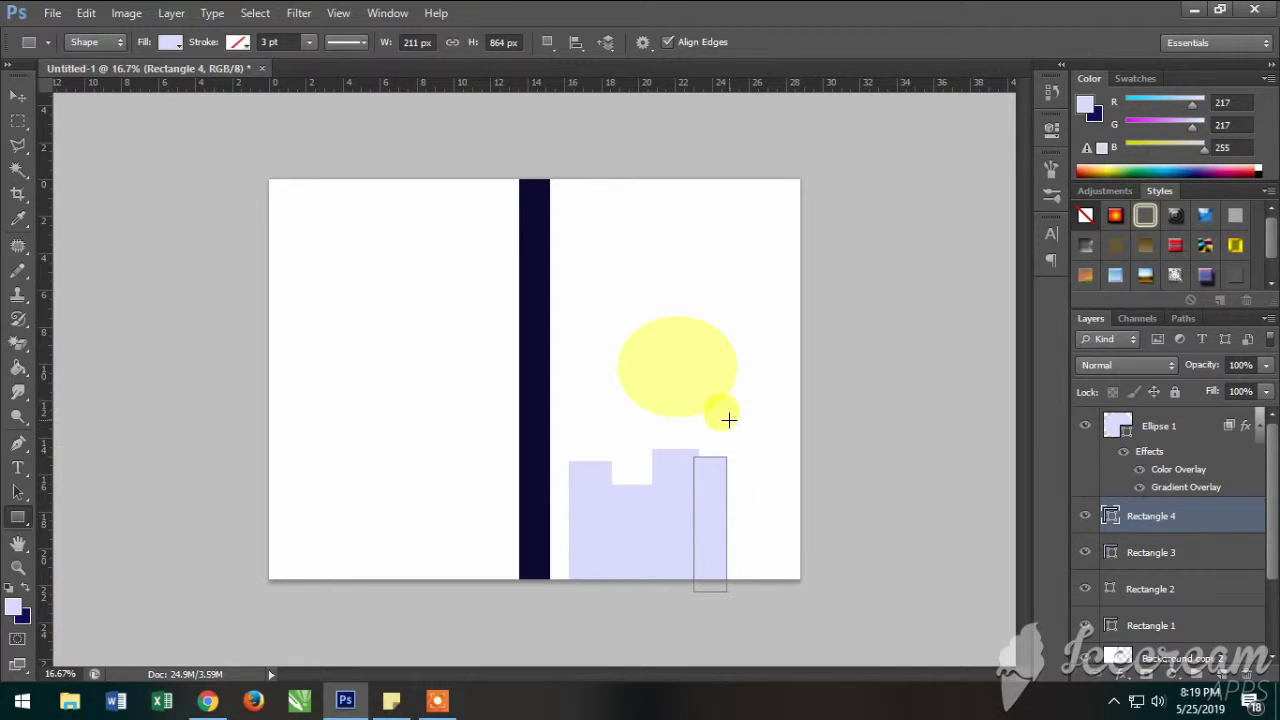
drag(728, 413, 776, 604)
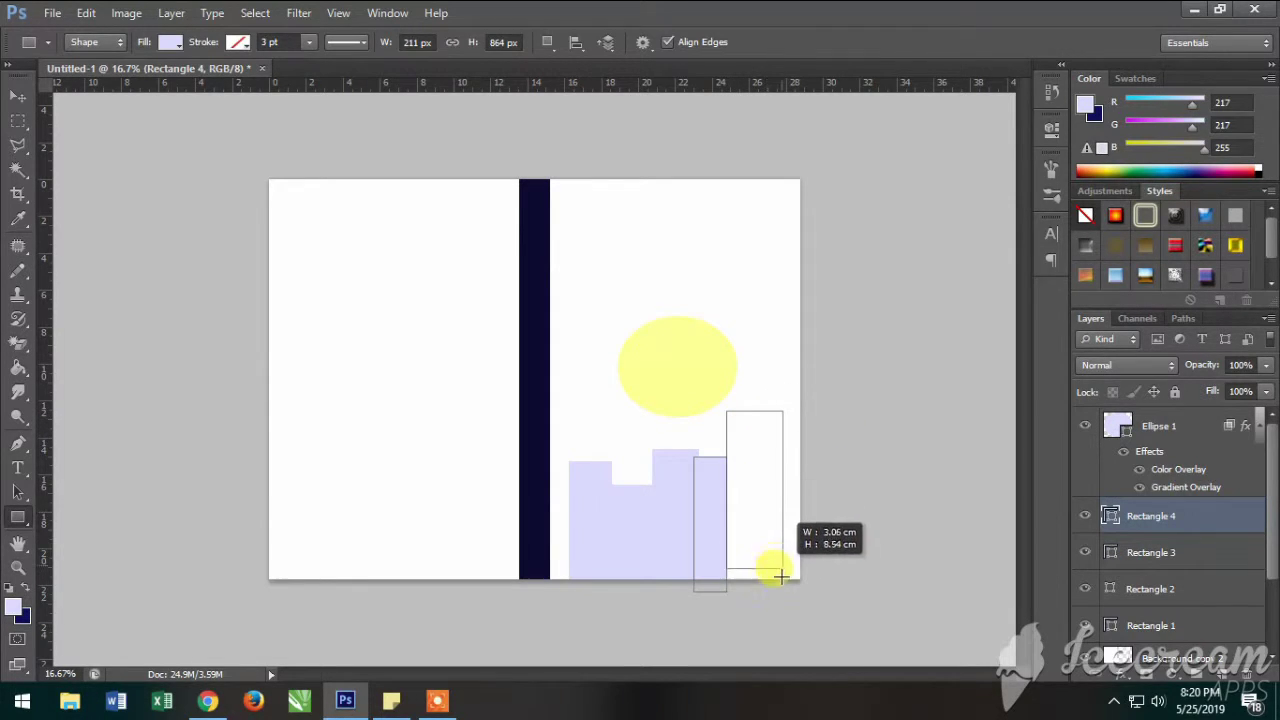
drag(776, 604, 776, 604)
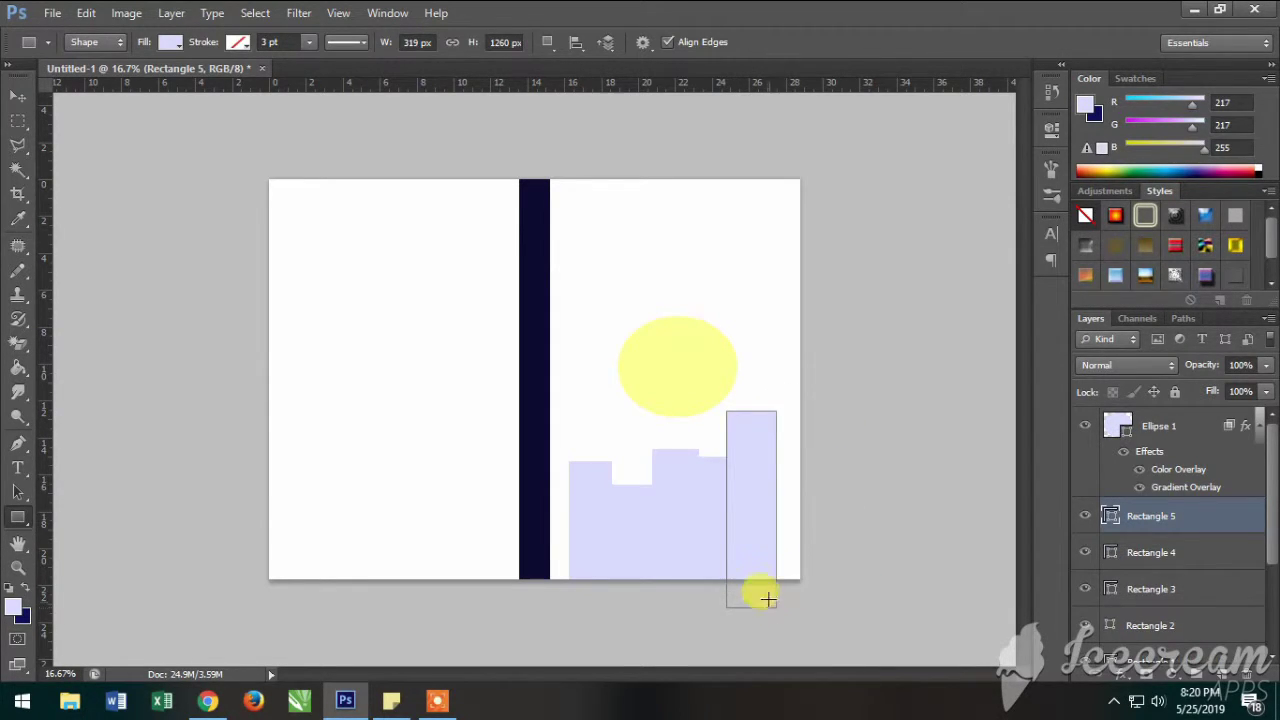
drag(770, 483, 802, 594)
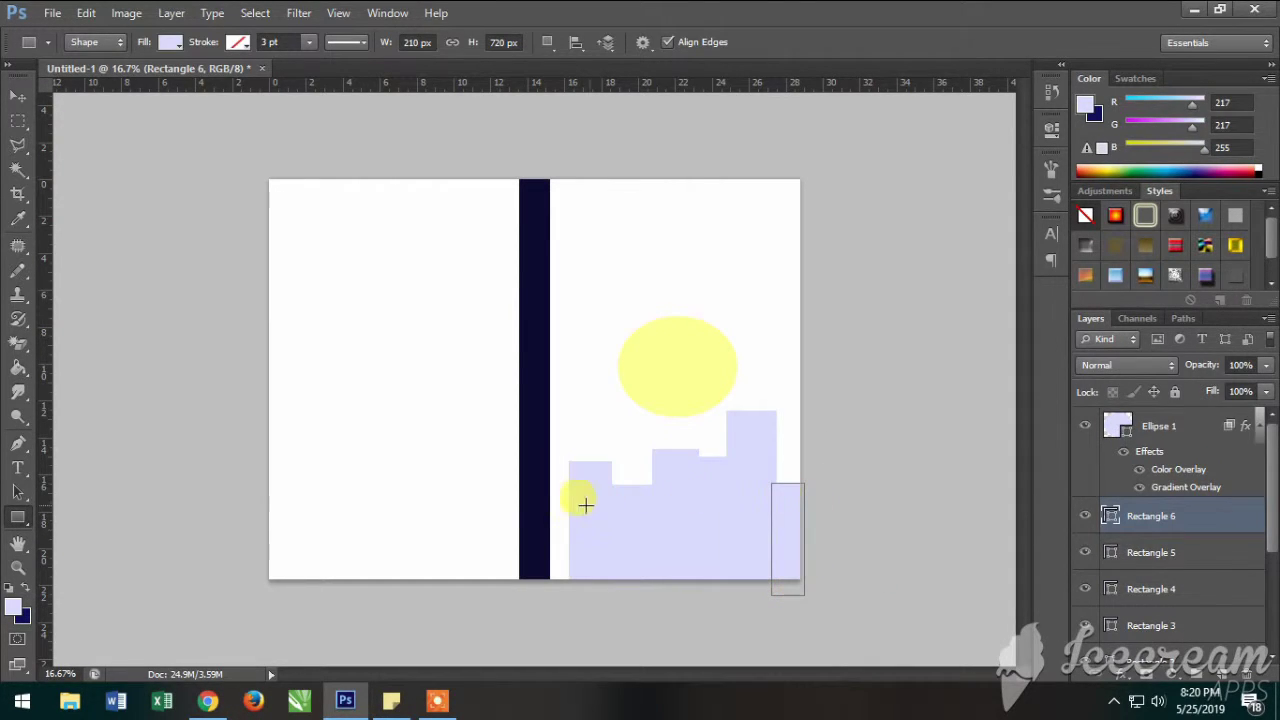
drag(544, 533, 590, 592)
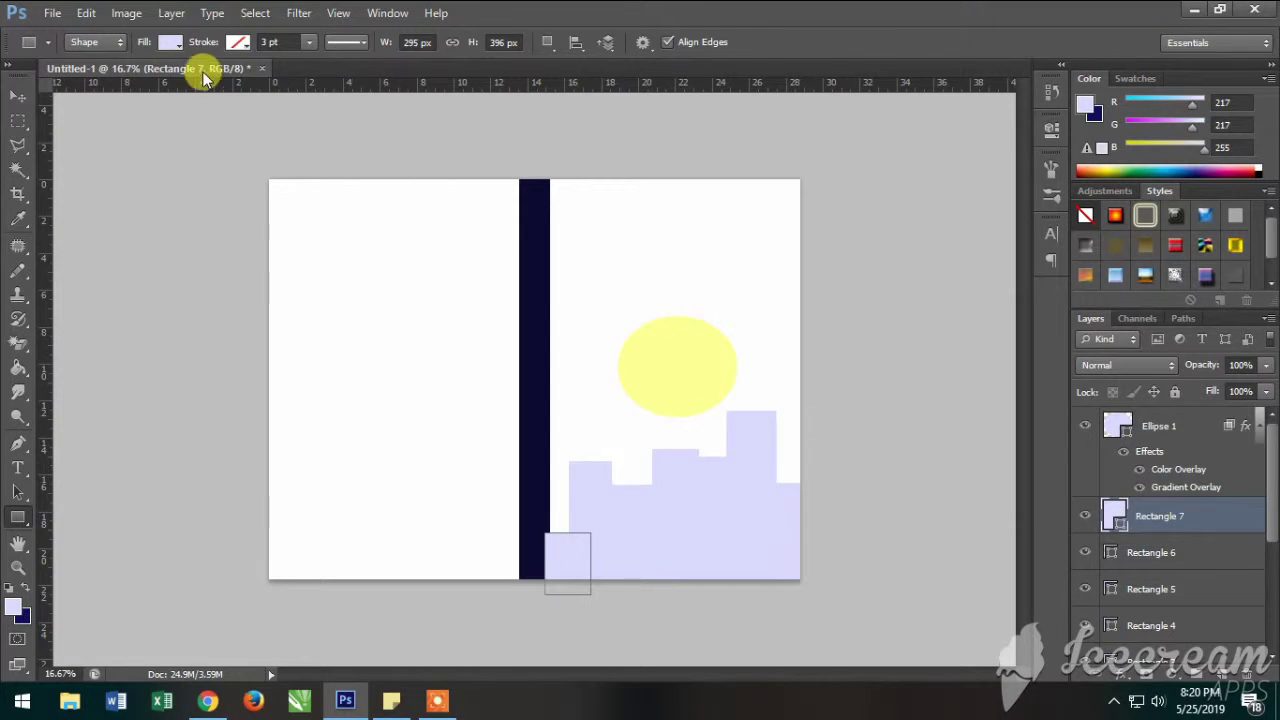
- Undo a mistaken magenta fill on the small square and reselect its layer, Rectangle 7
click(176, 44)
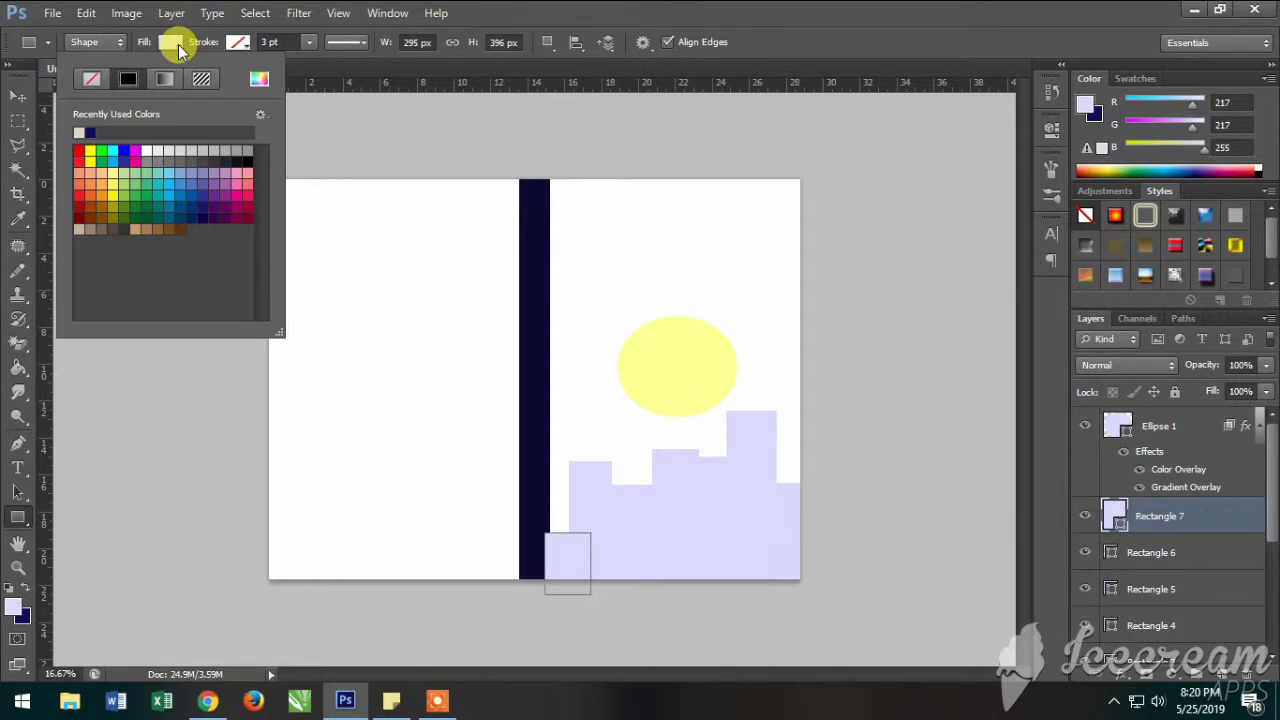
click(135, 152)
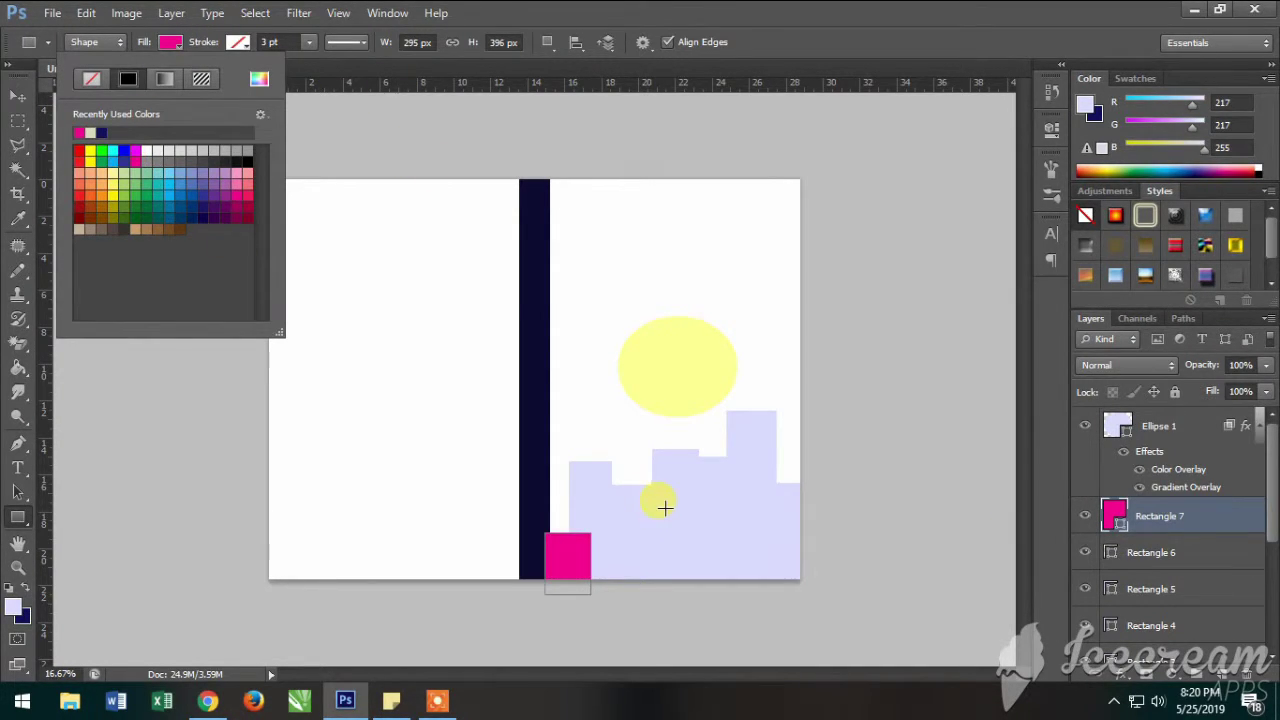
click(665, 507)
click(589, 288)
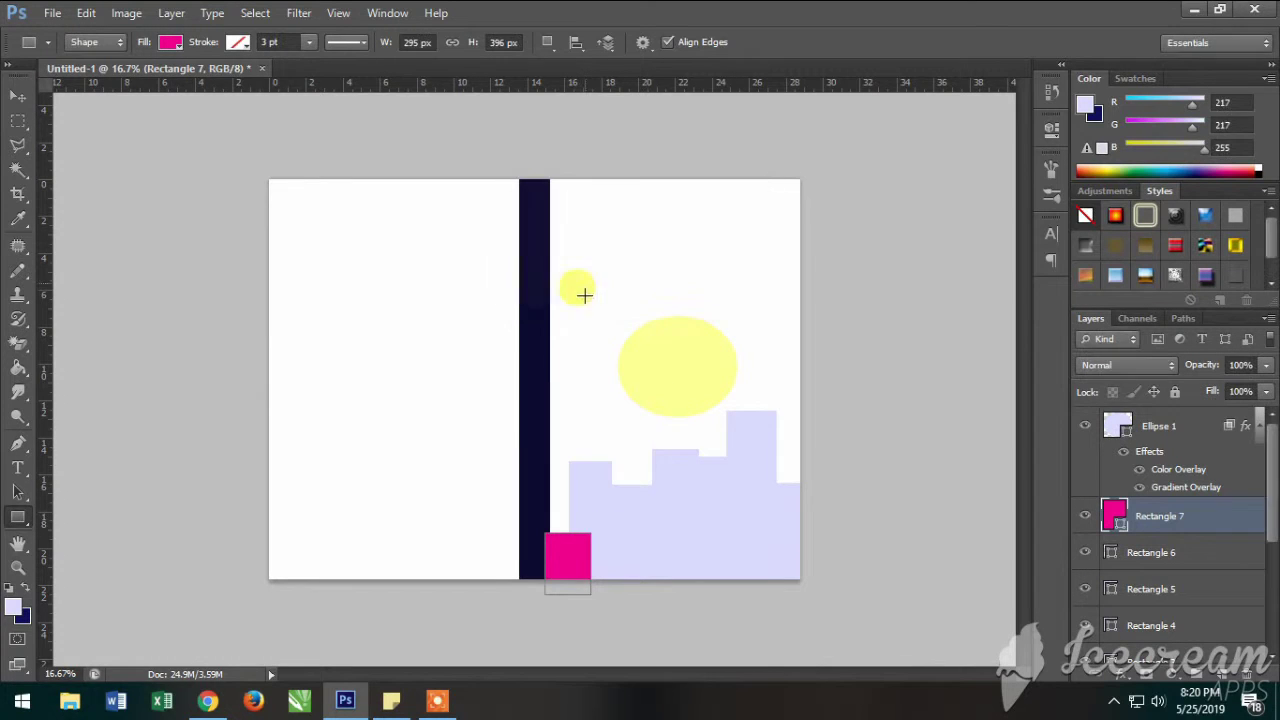
key(ctrl+z)
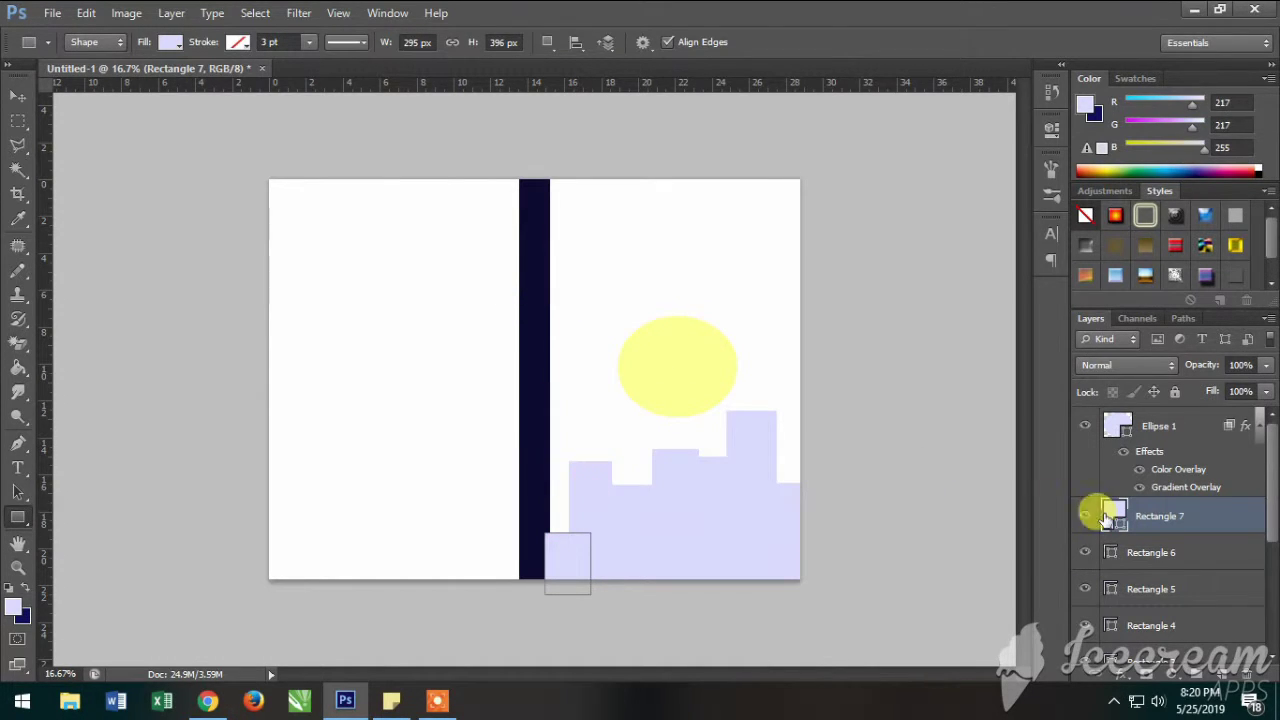
click(1131, 543)
click(1130, 523)
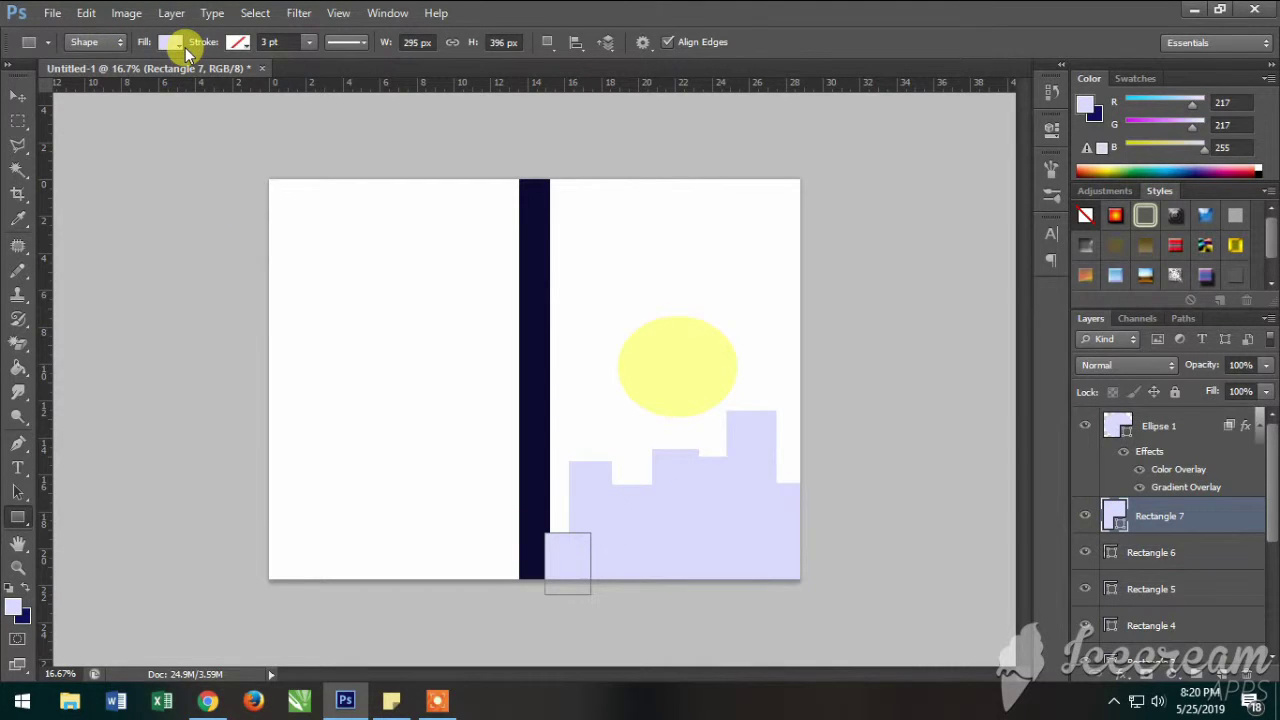
- Fill the small square dark blue and the right-edge bar Rectangle 6 yellow
click(171, 42)
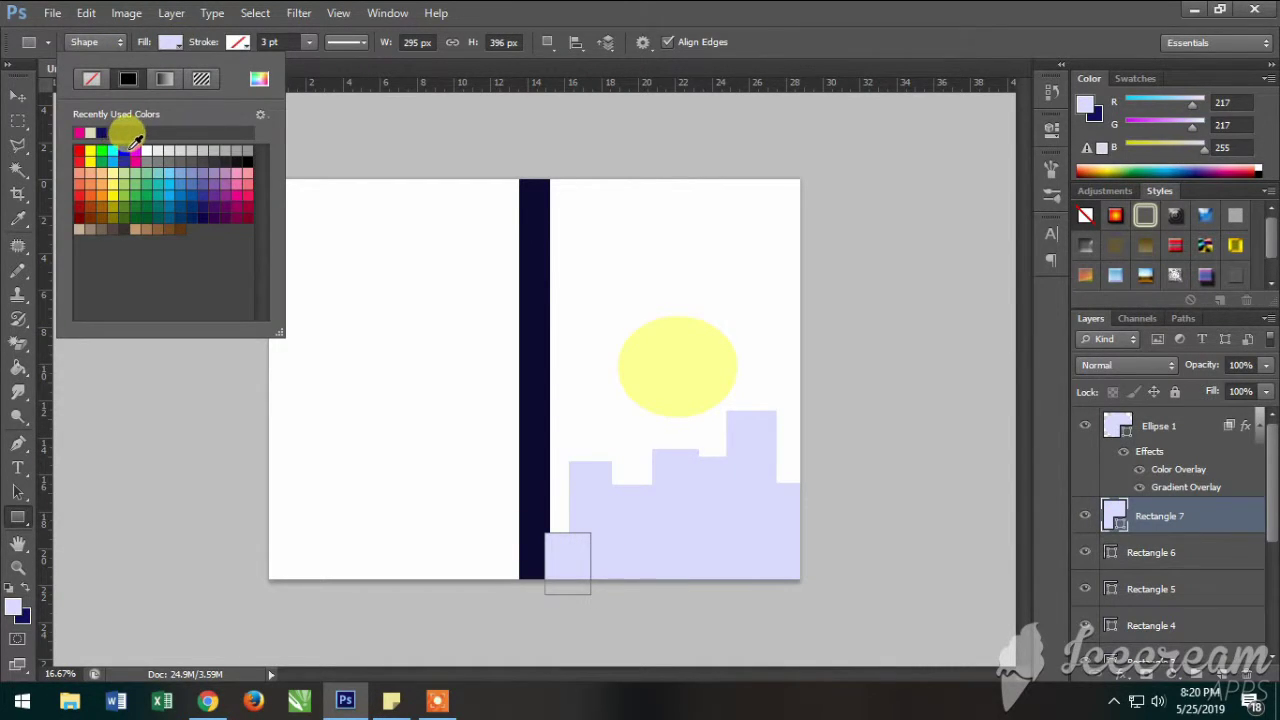
click(124, 158)
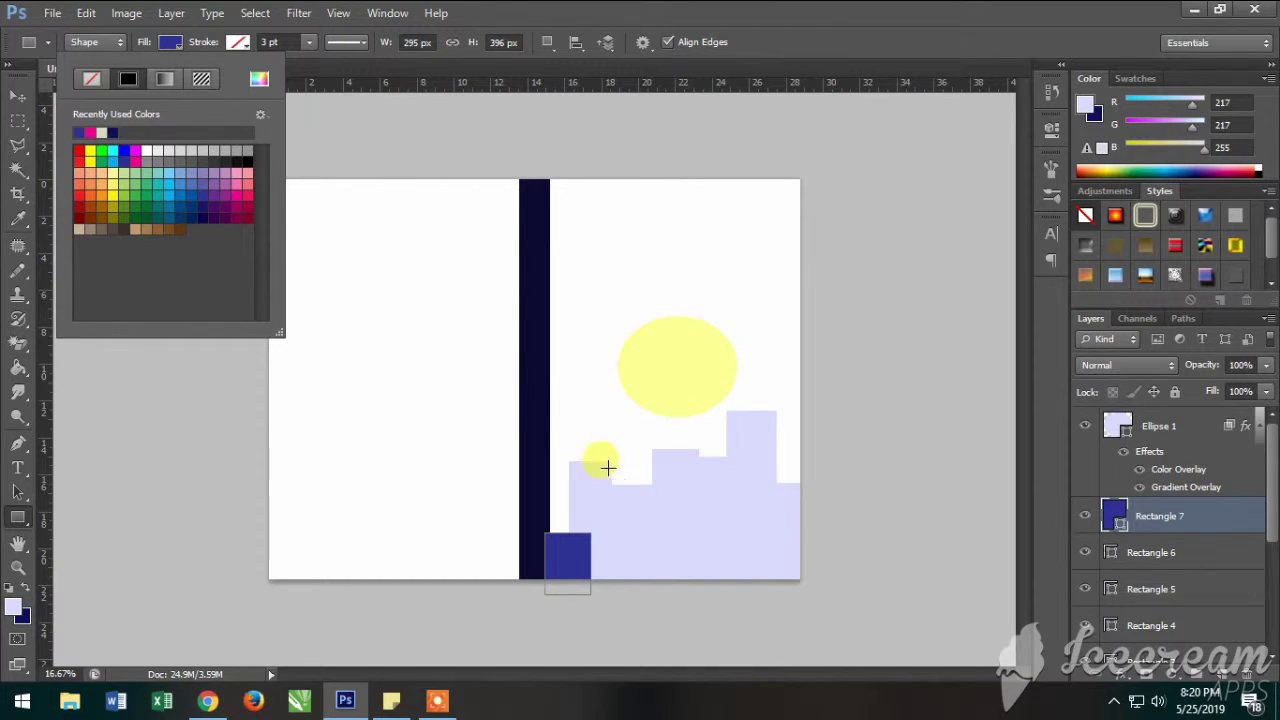
click(1128, 562)
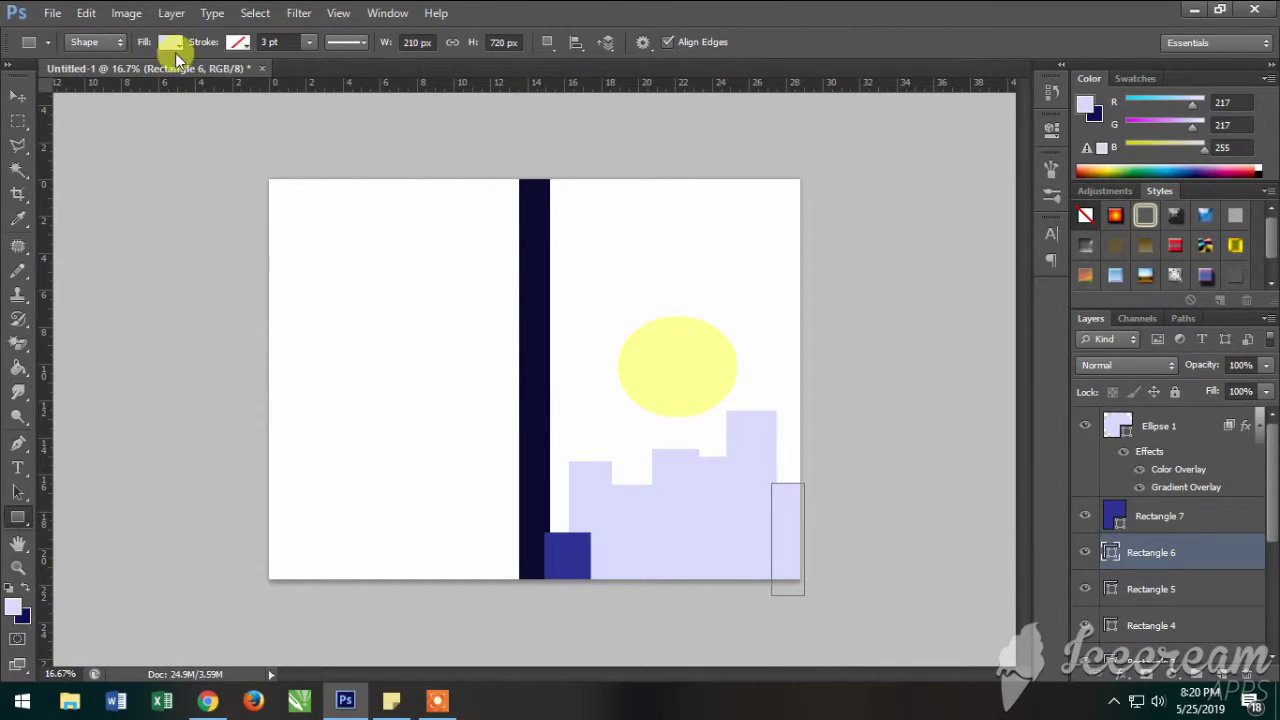
click(172, 44)
click(116, 180)
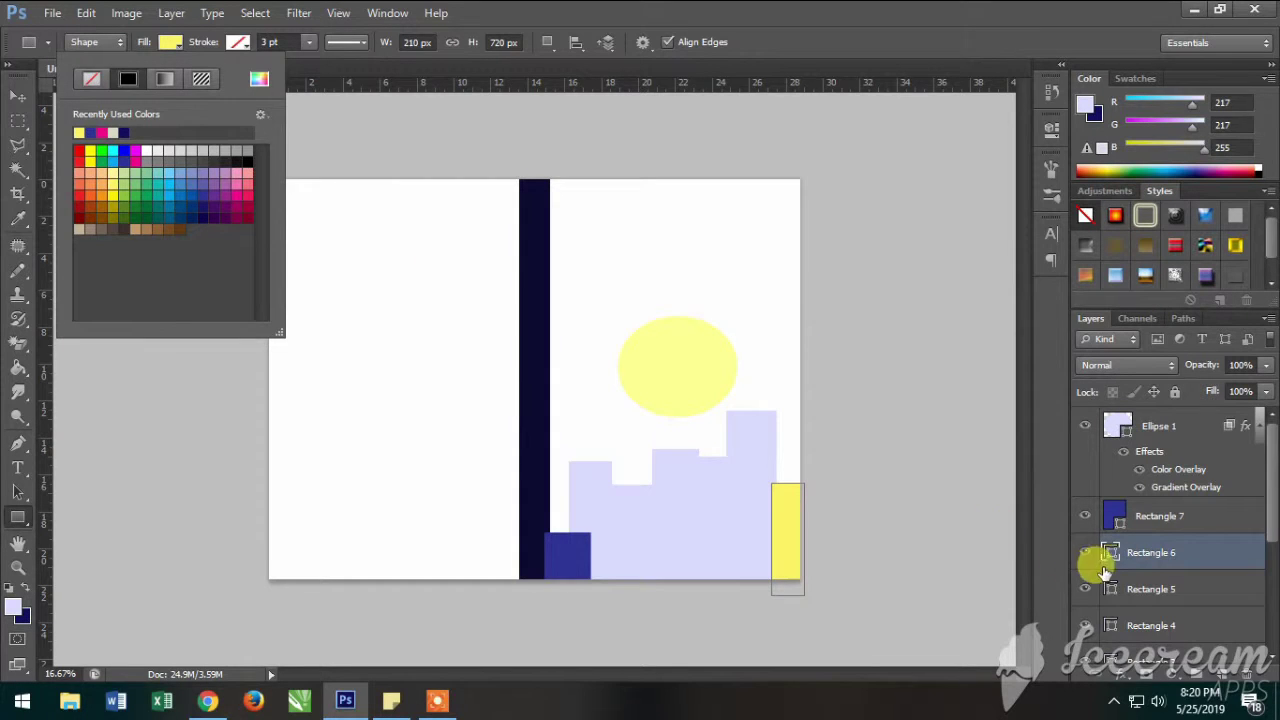
- Fill the tall bar Rectangle 5 dark navy and Rectangle 4 dark green
click(1104, 586)
click(170, 42)
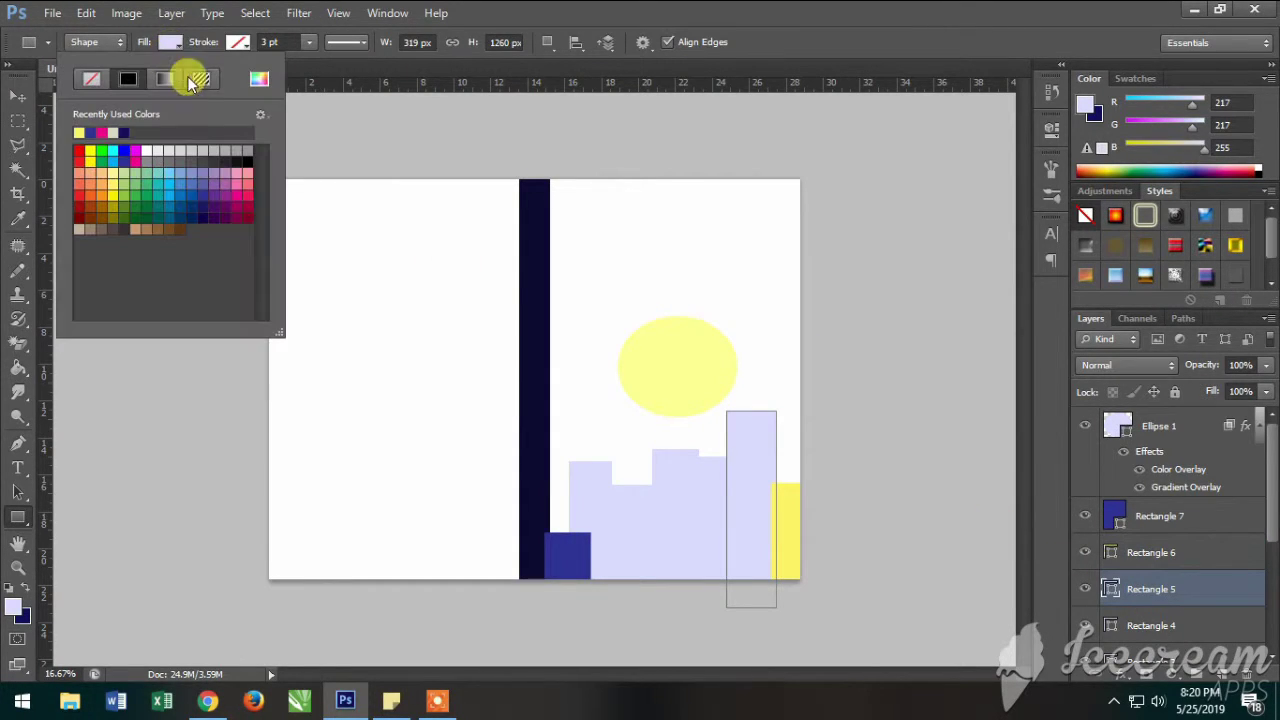
click(187, 216)
click(1152, 632)
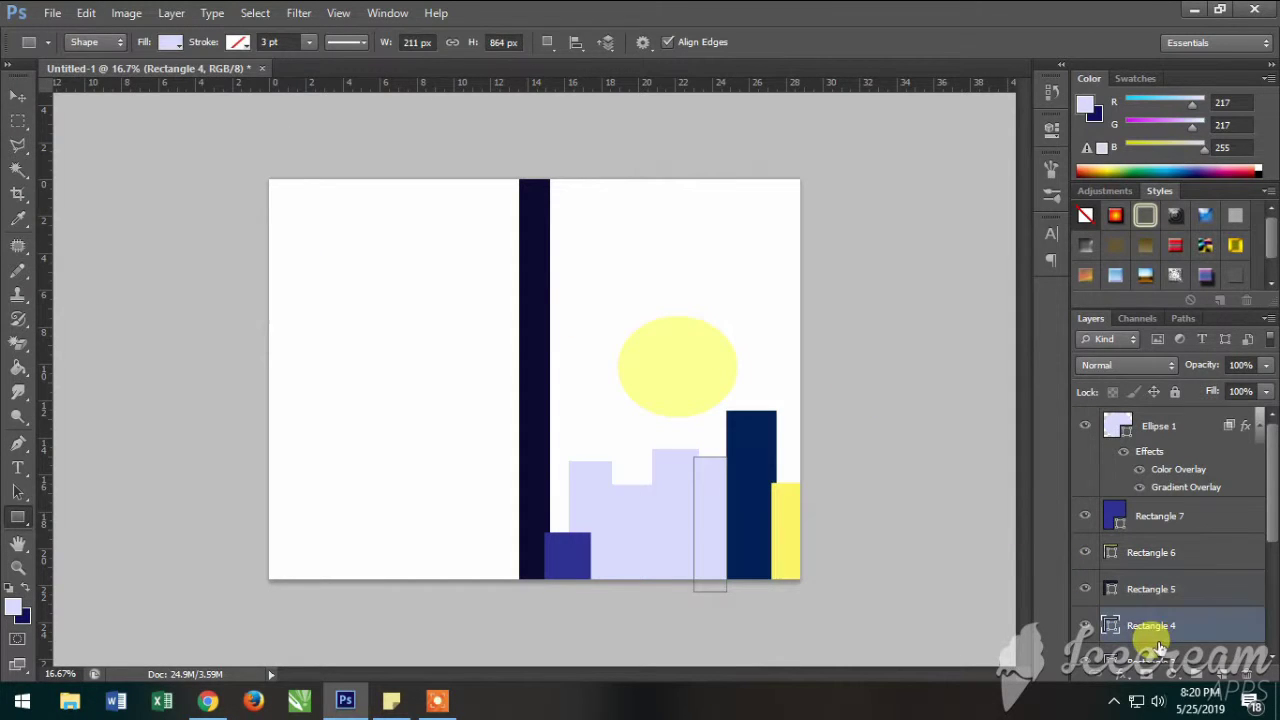
click(170, 42)
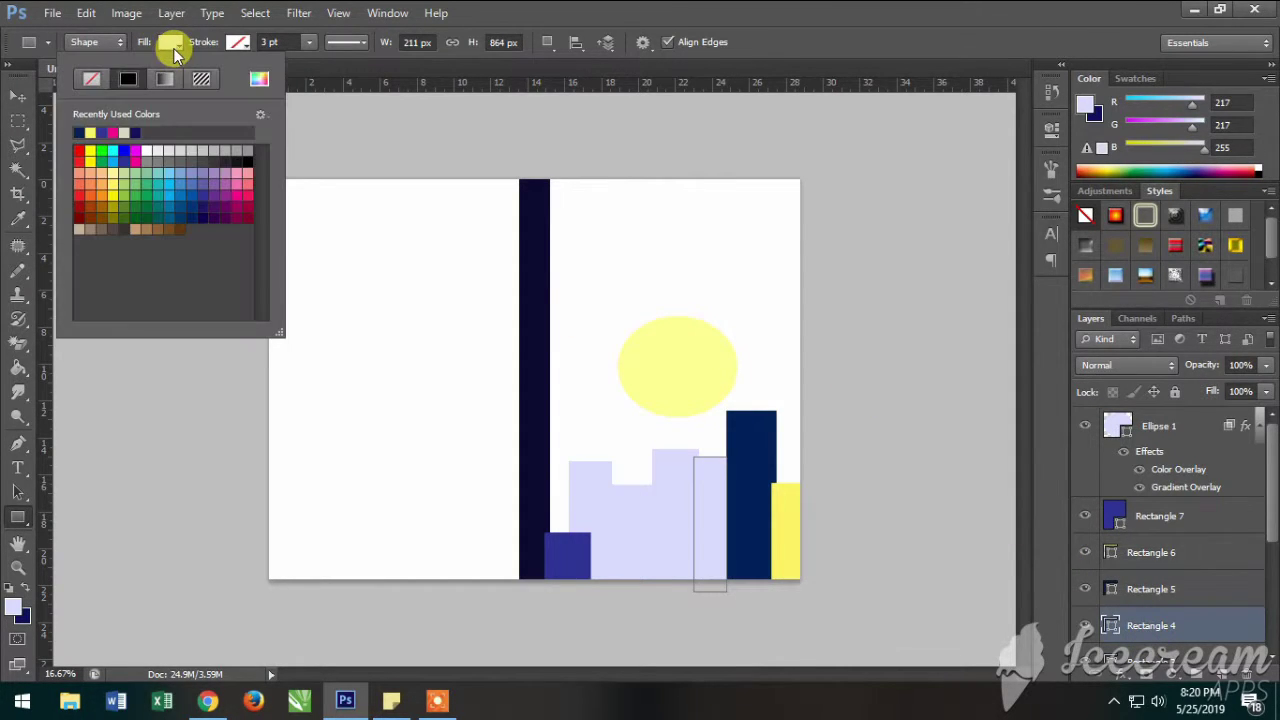
click(137, 214)
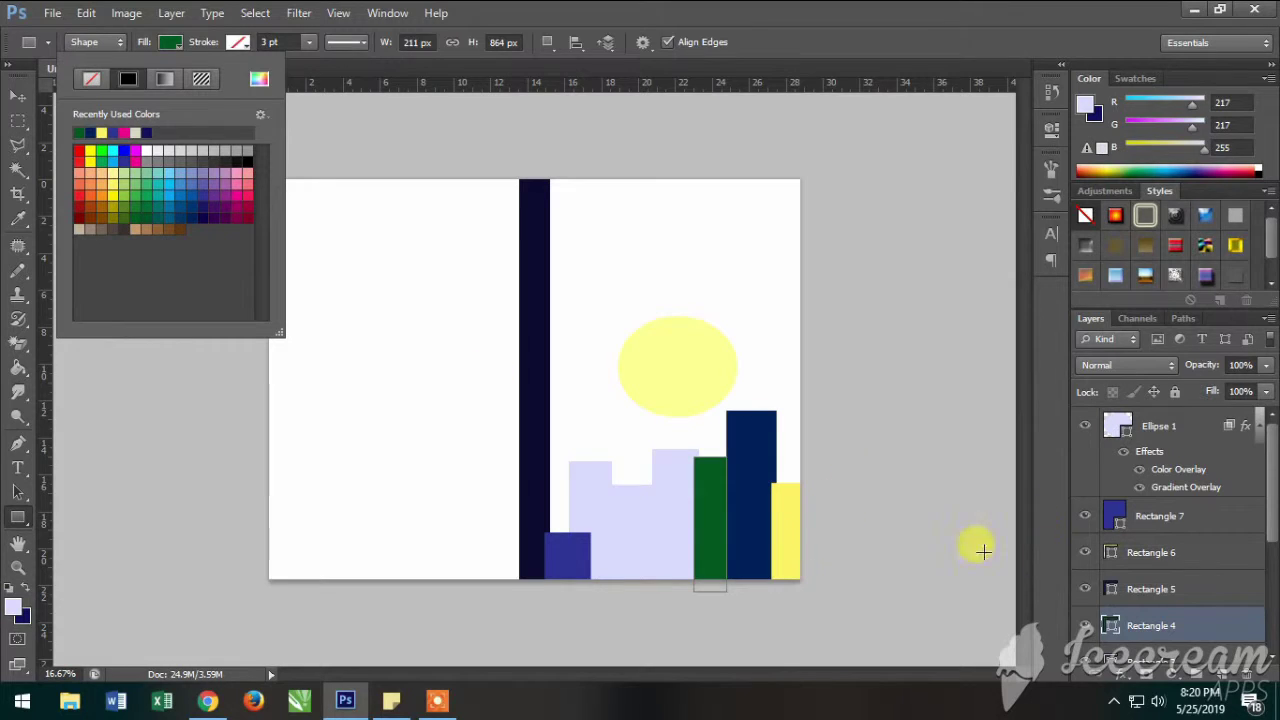
- Change Rectangle 3's fill to orange, then dismiss a browser pop-up and return to Photoshop
scroll(1185, 630, down, 3)
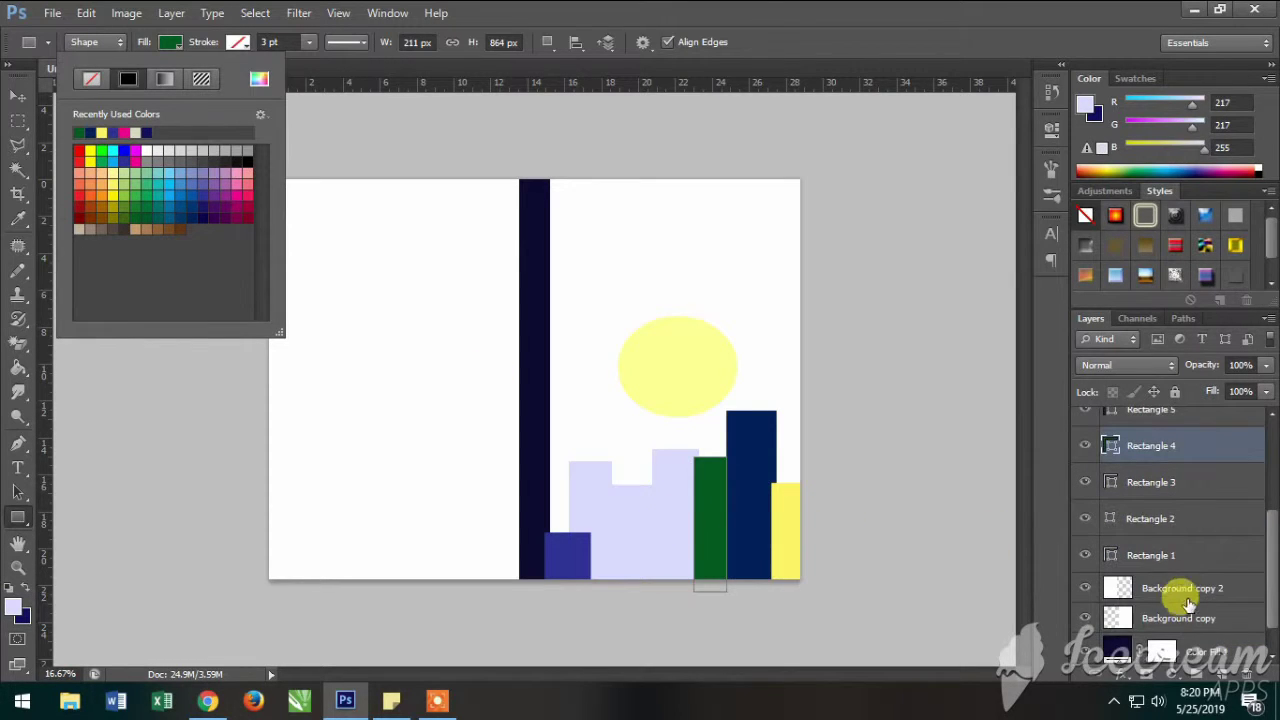
click(1149, 488)
click(185, 45)
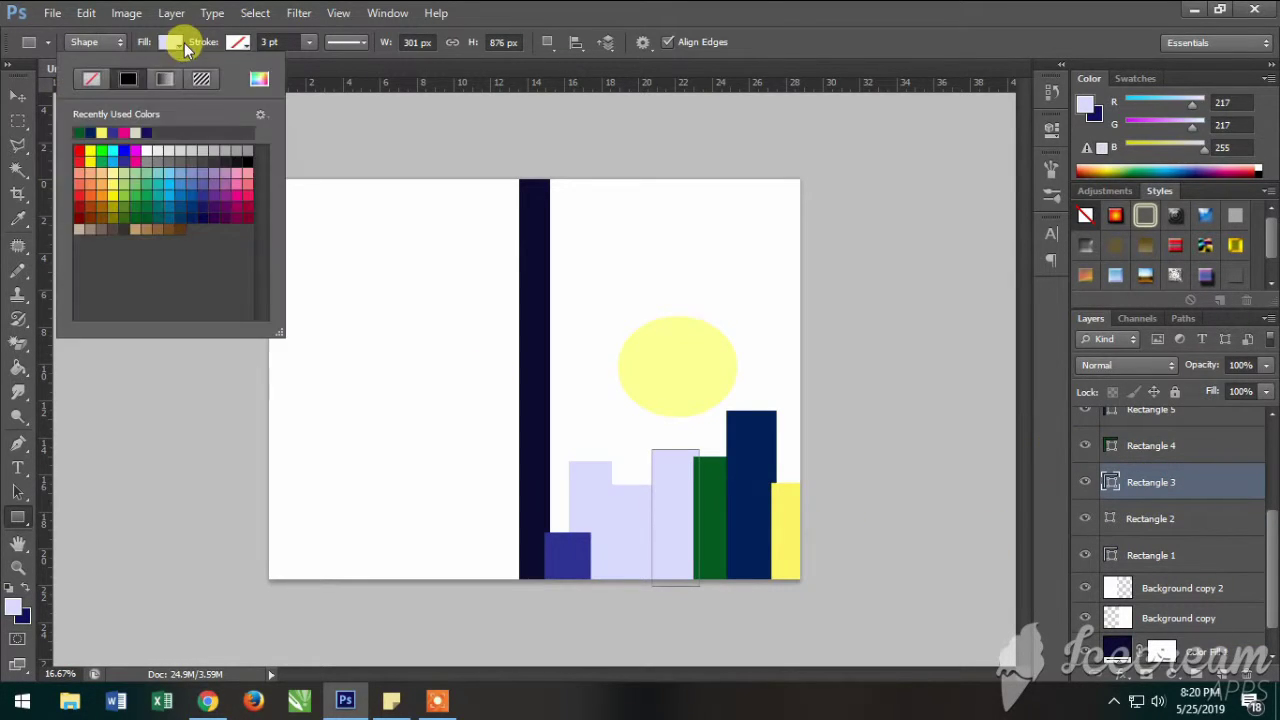
click(112, 186)
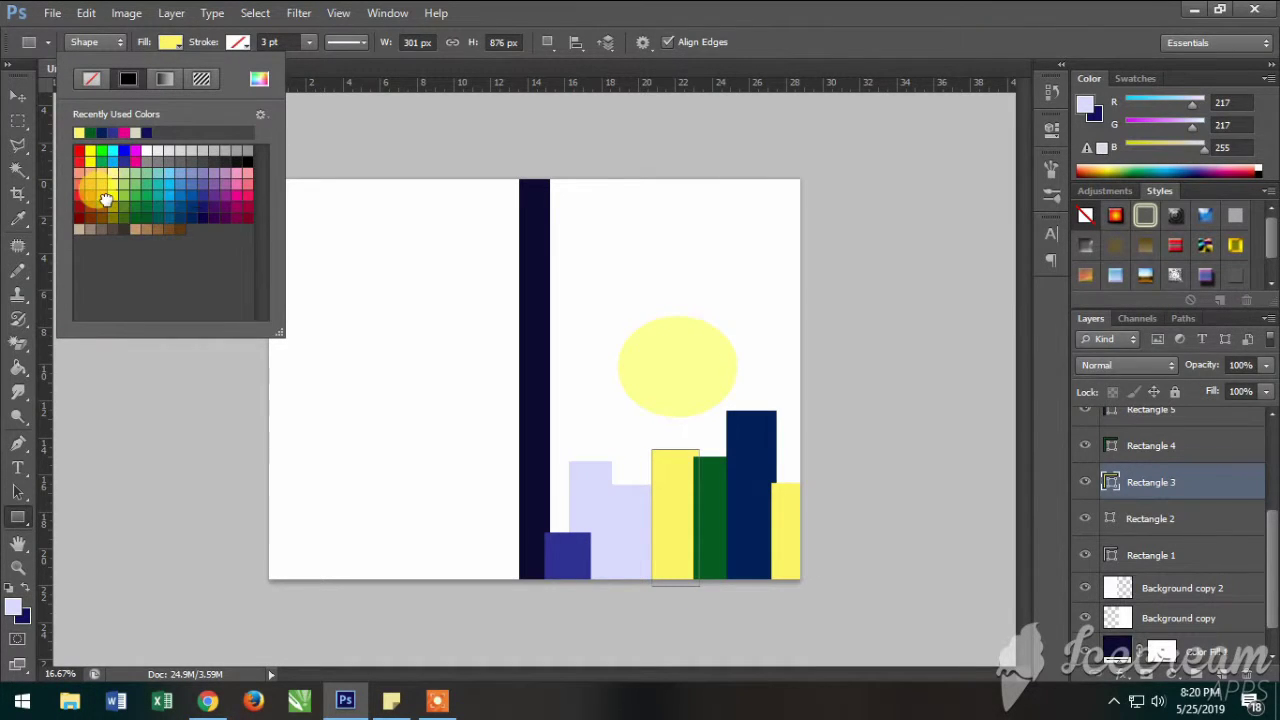
click(112, 190)
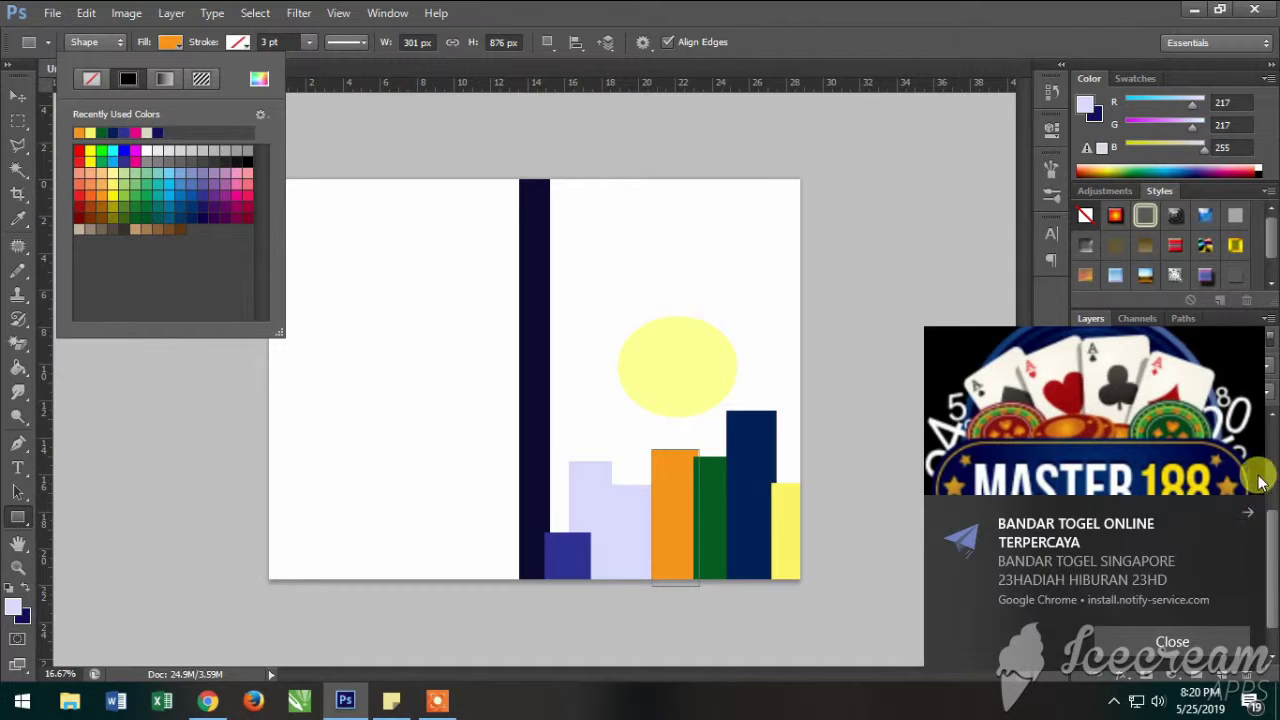
click(1195, 625)
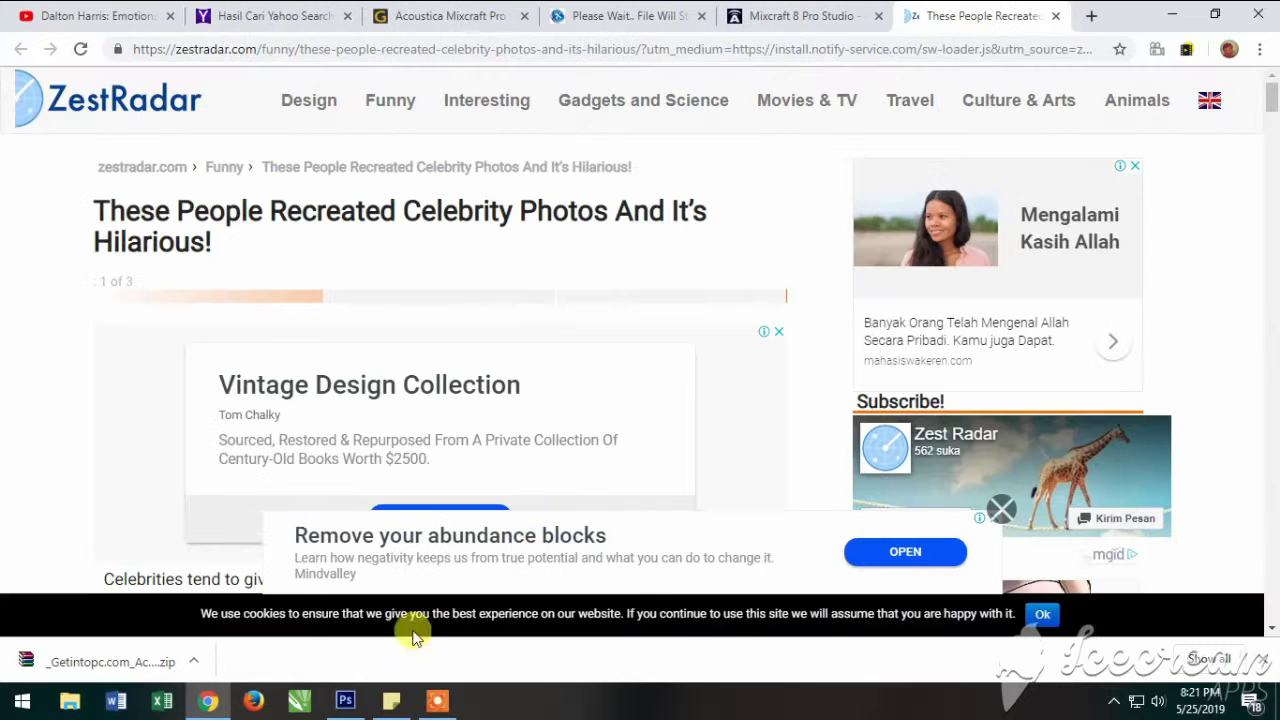
click(343, 699)
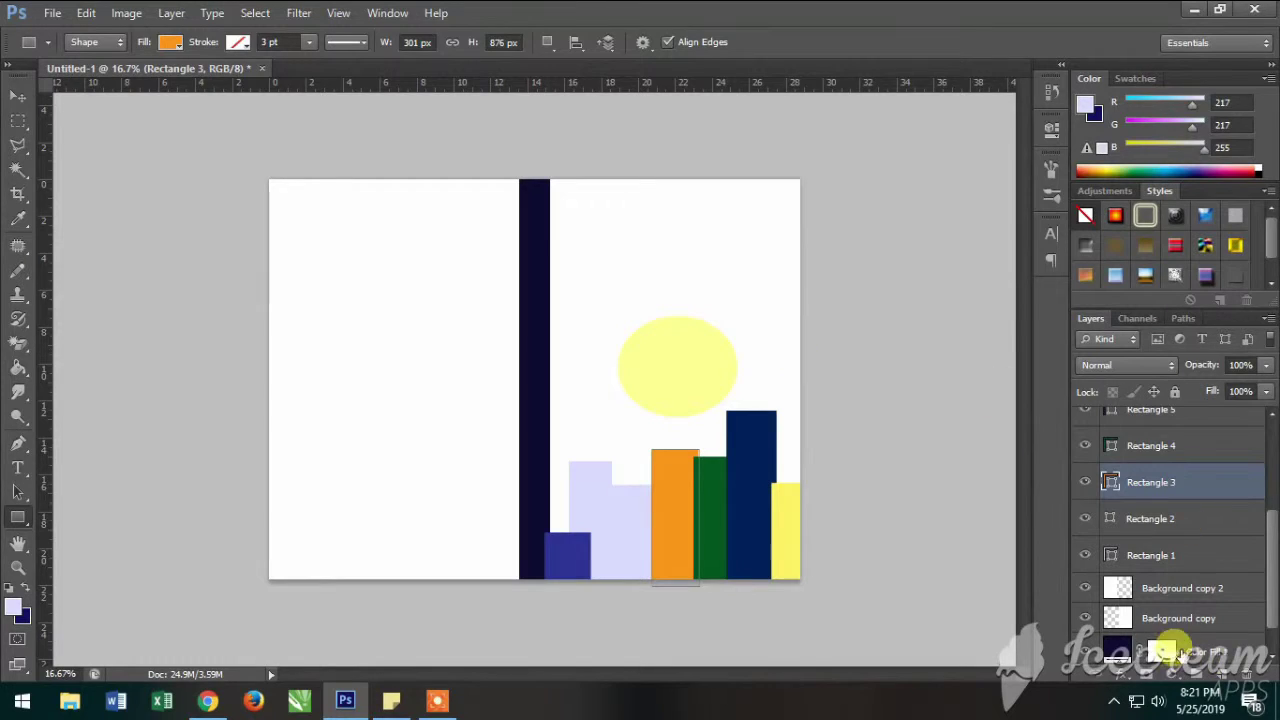
- Fill the taller lavender bar, Rectangle 1, red
click(1145, 555)
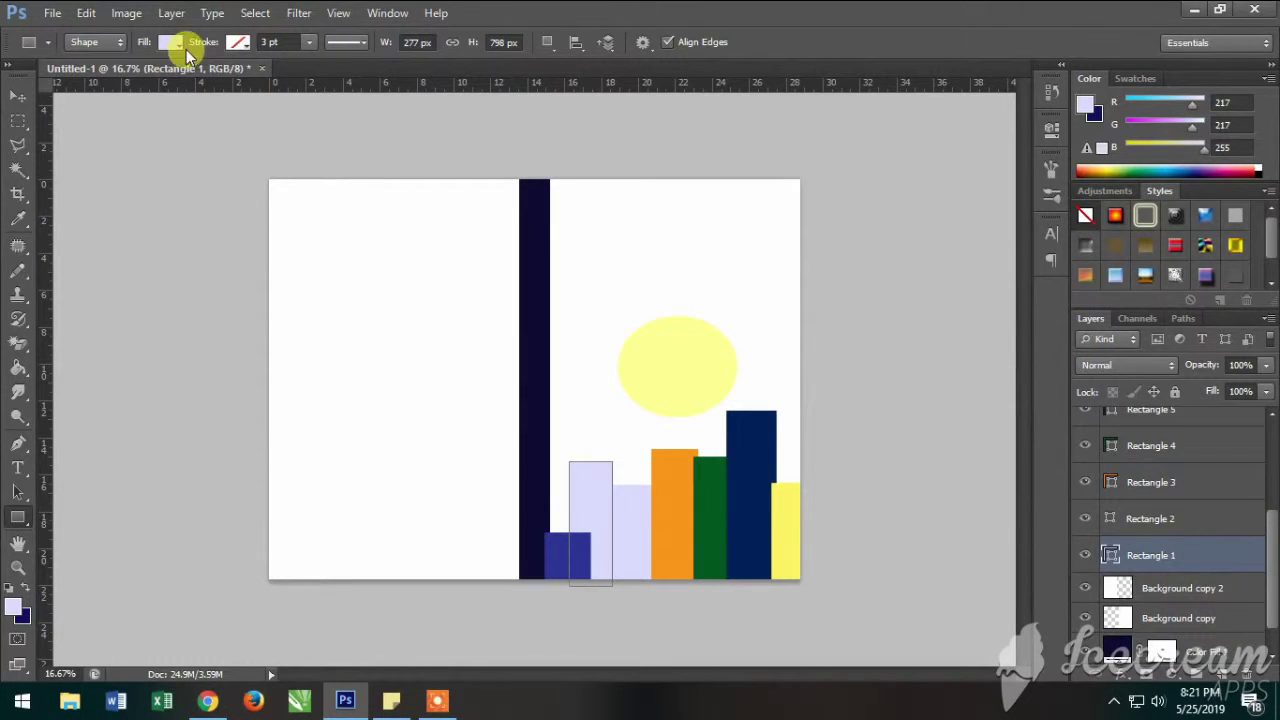
click(172, 42)
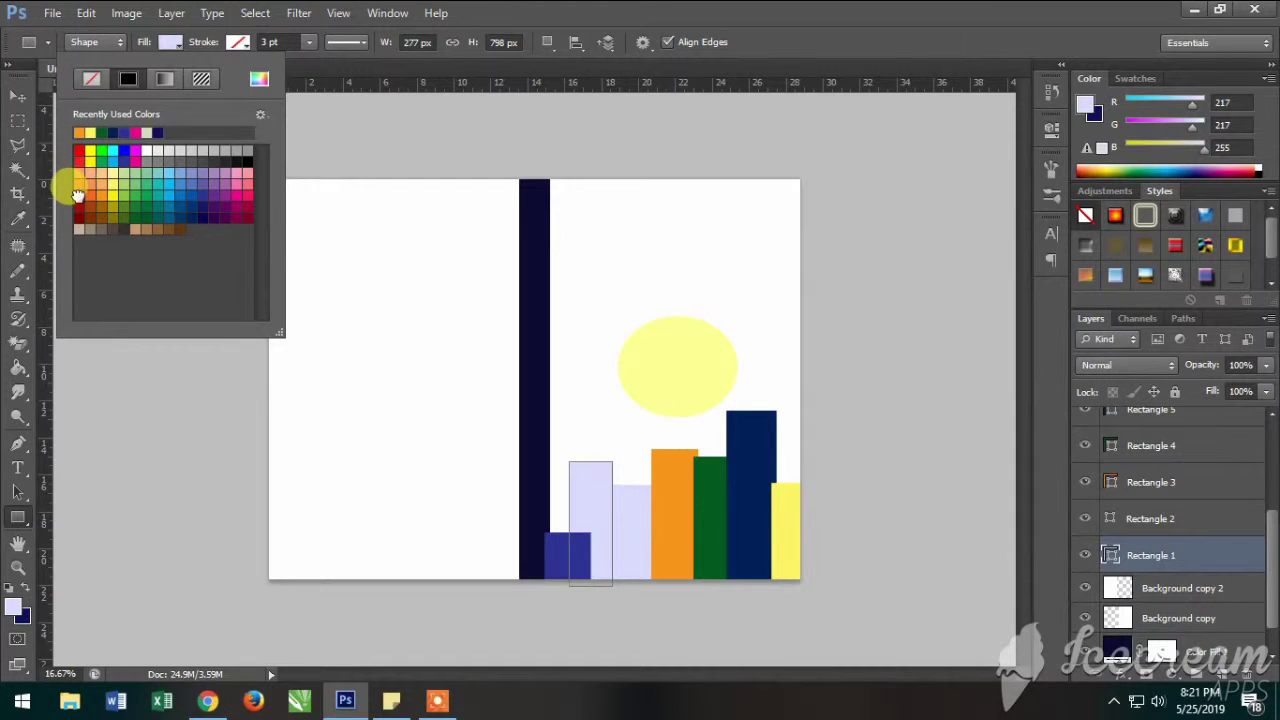
click(78, 193)
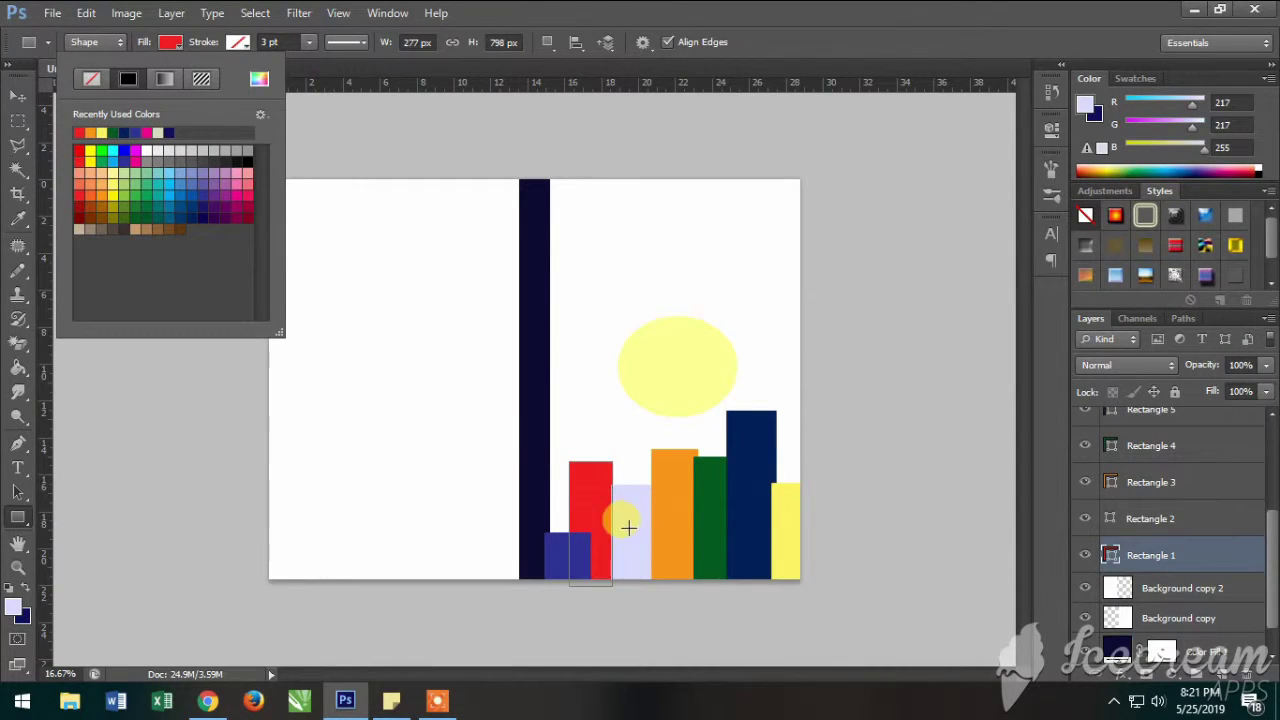
- Fill the other lavender bar, Rectangle 2, blue from the Fill swatches
click(1113, 510)
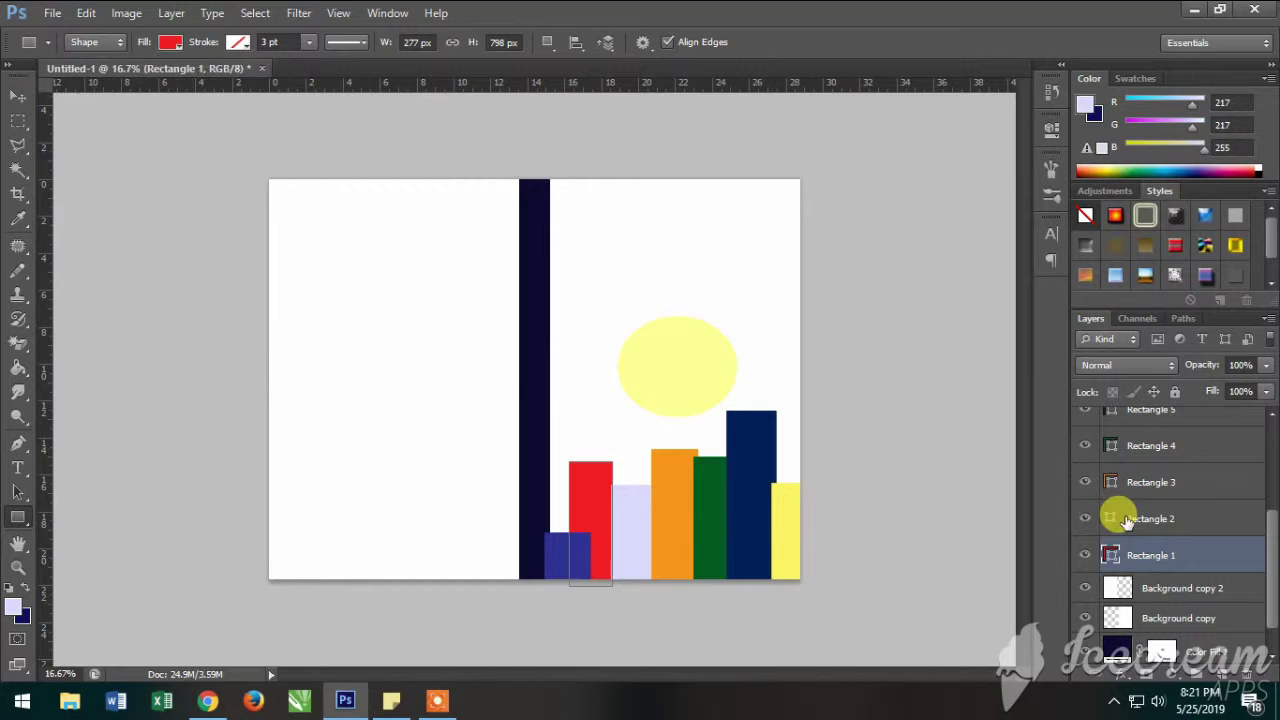
click(181, 48)
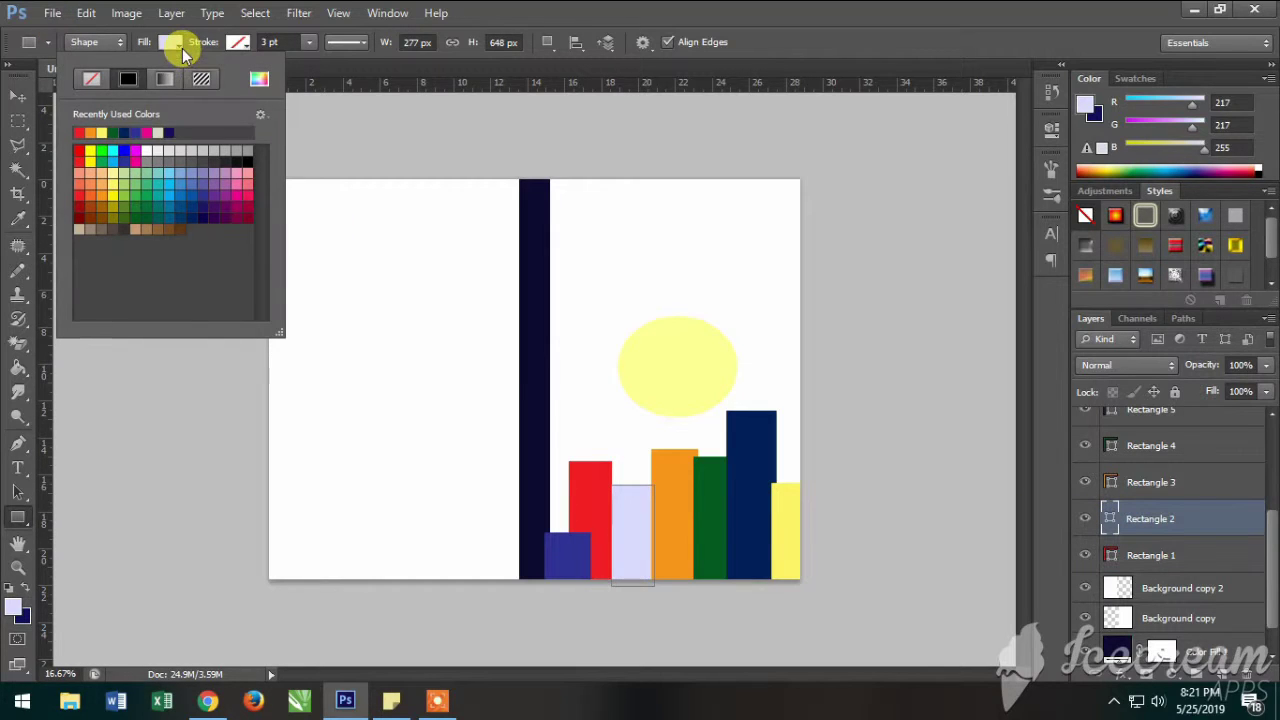
click(124, 151)
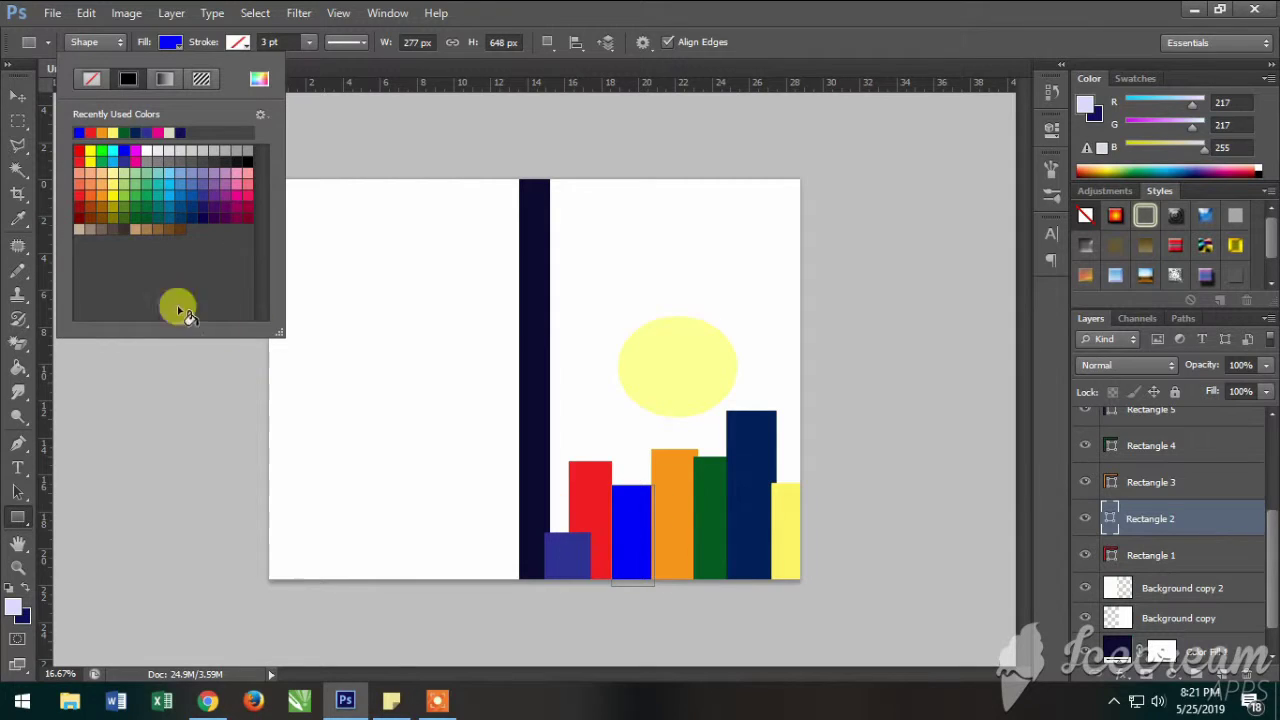
click(118, 46)
click(127, 39)
click(117, 43)
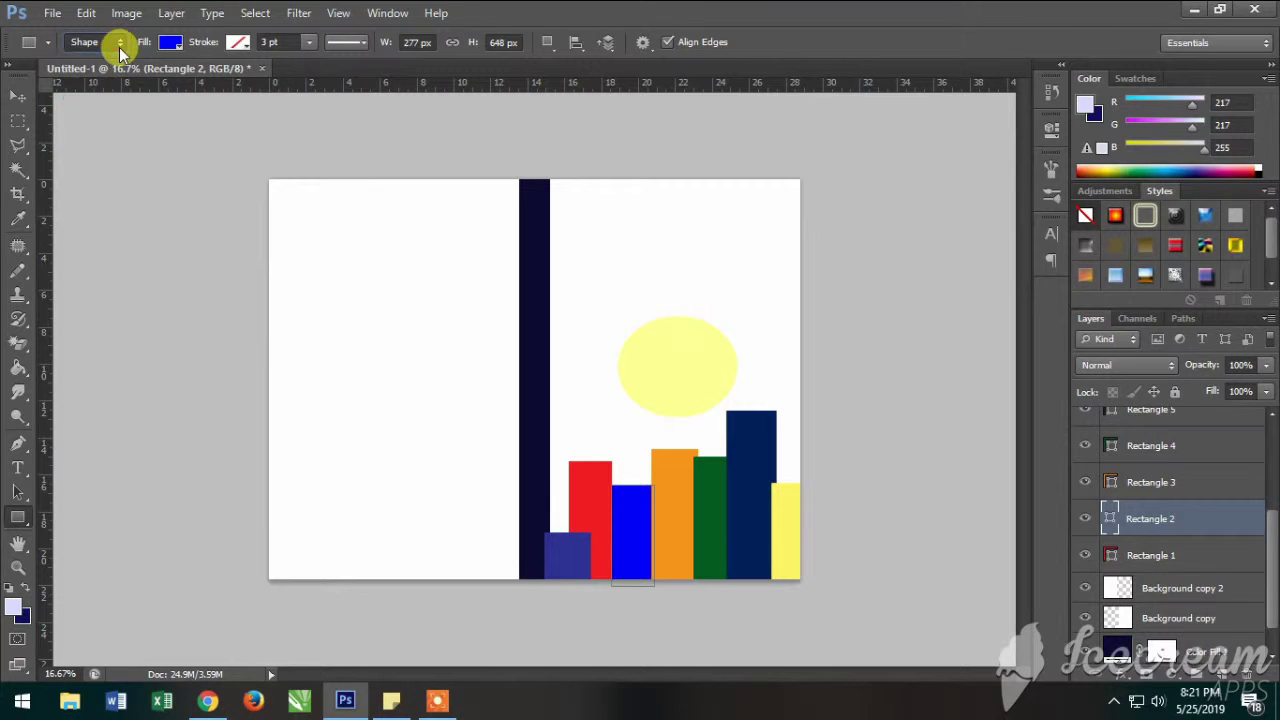
click(179, 51)
- Give Rectangle 2 a violet-to-orange gradient fill with an added white stop and a transparent section
click(172, 77)
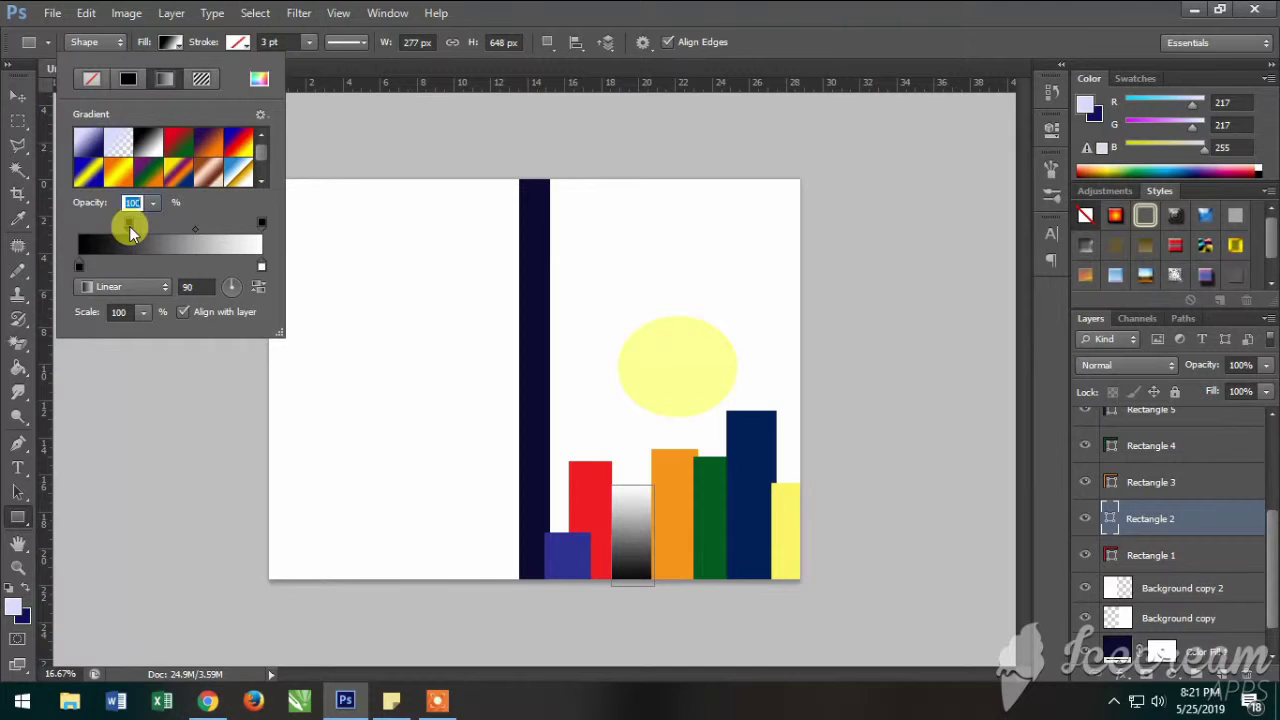
mouse_move(80, 224)
mouse_down()
mouse_move(128, 226)
mouse_move(117, 224)
mouse_up()
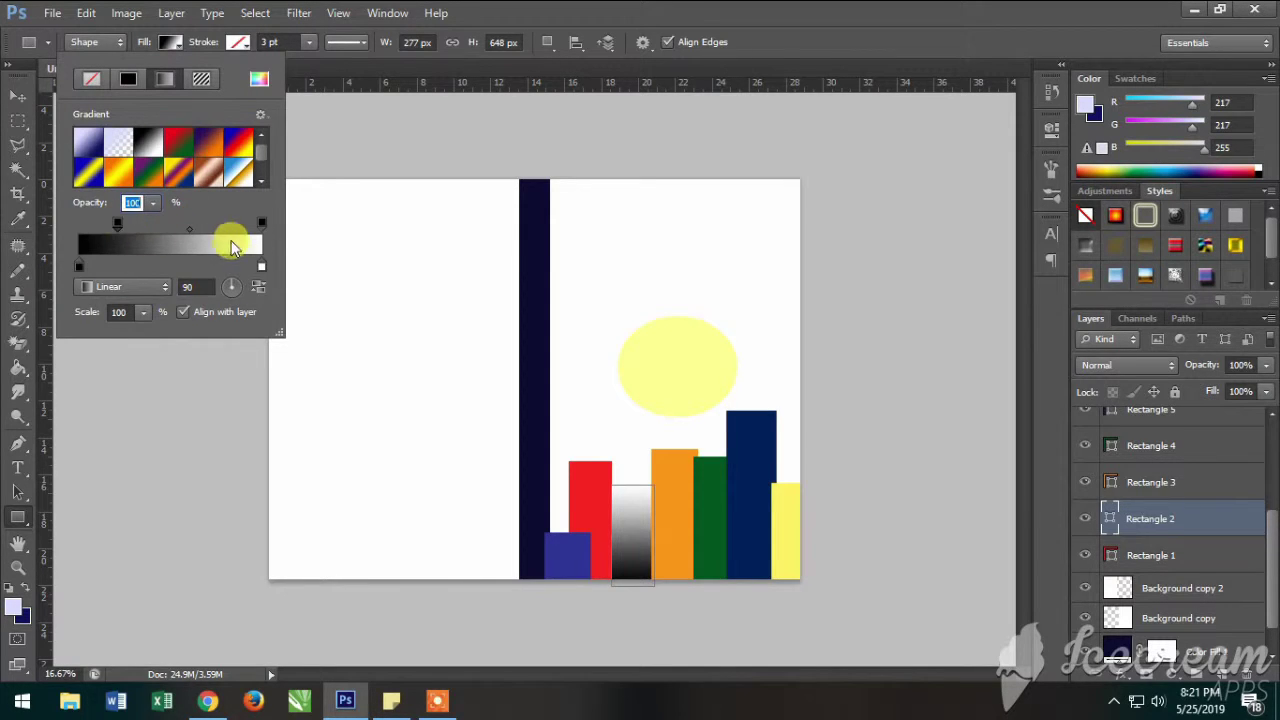
mouse_move(256, 230)
mouse_down()
mouse_move(223, 229)
mouse_move(260, 222)
mouse_move(248, 226)
mouse_up()
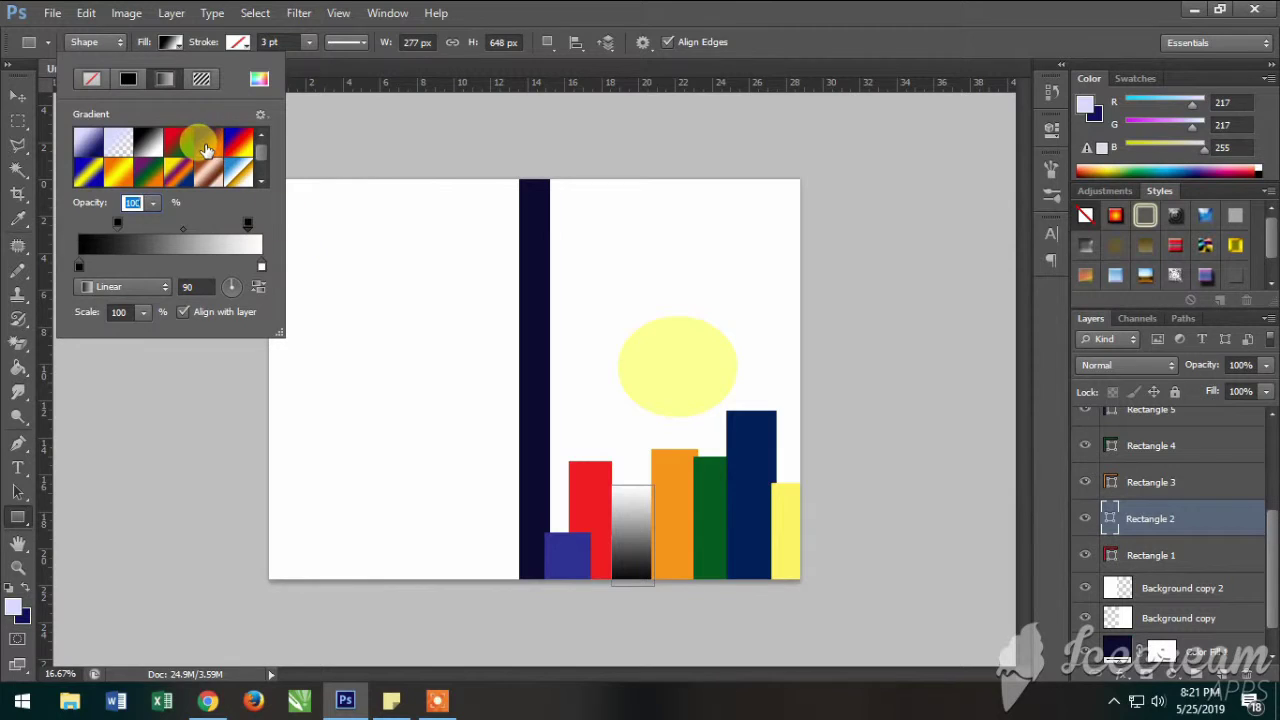
click(208, 143)
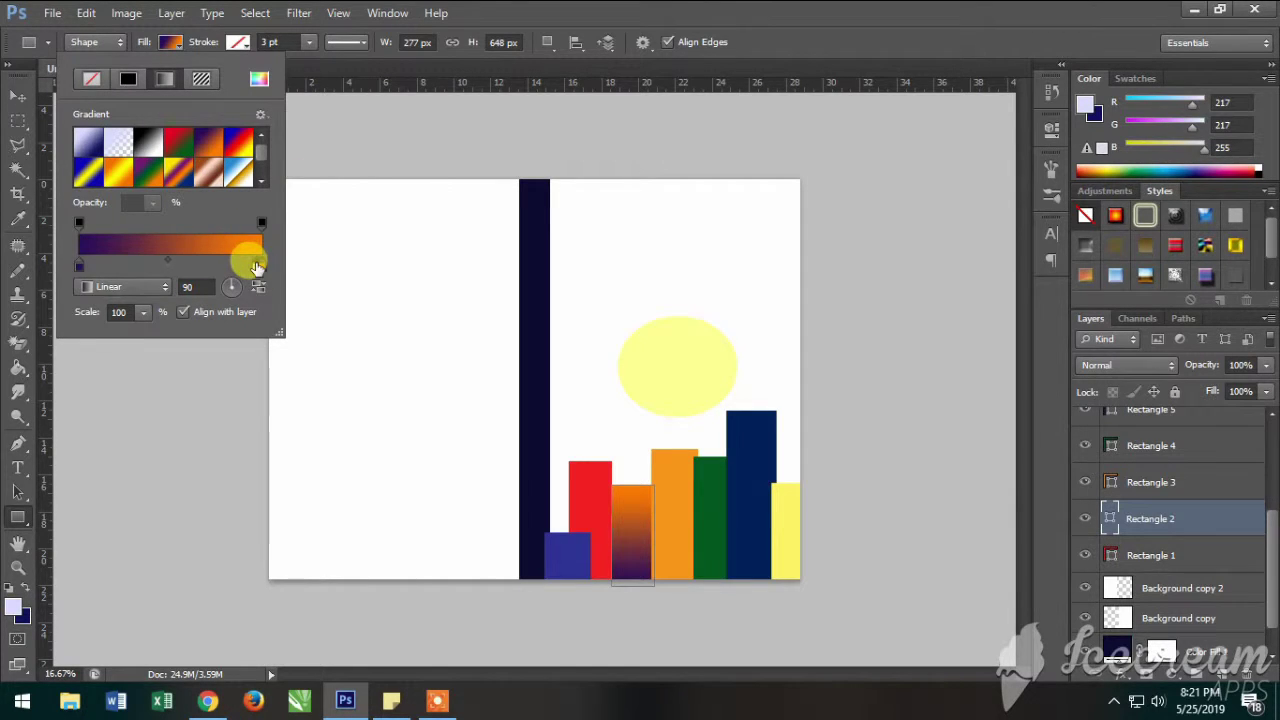
click(221, 265)
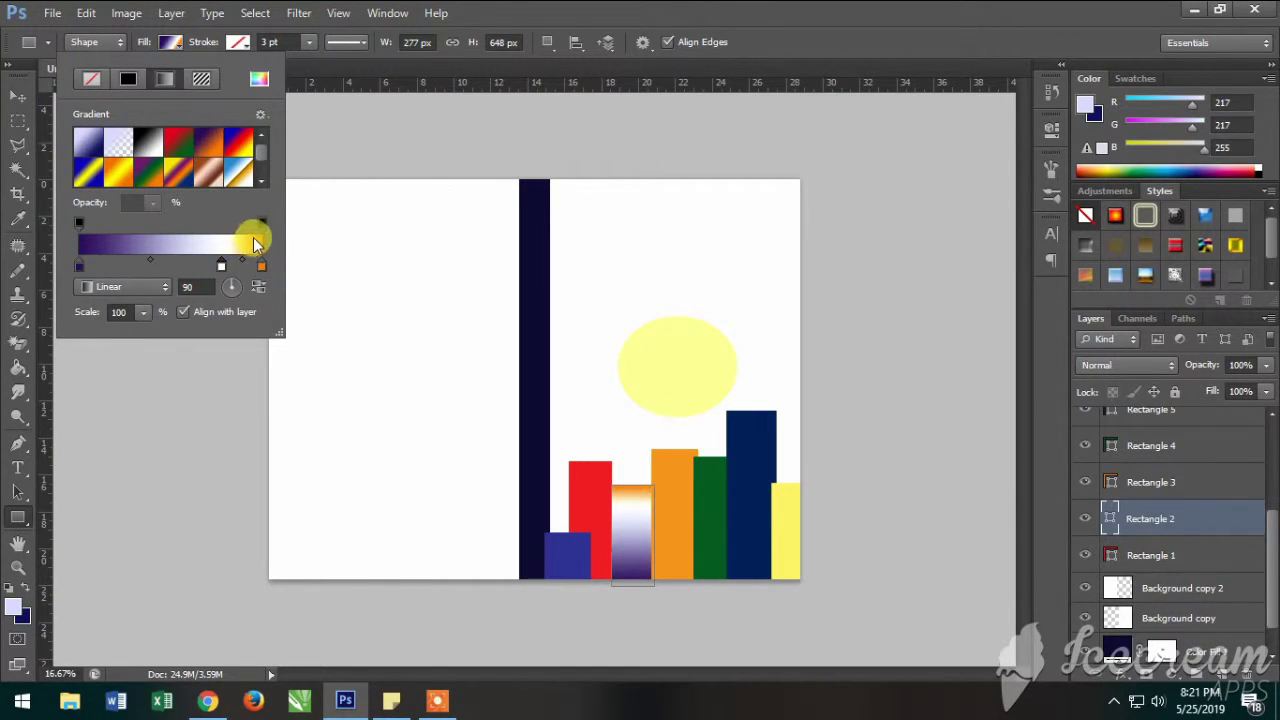
drag(254, 223, 218, 223)
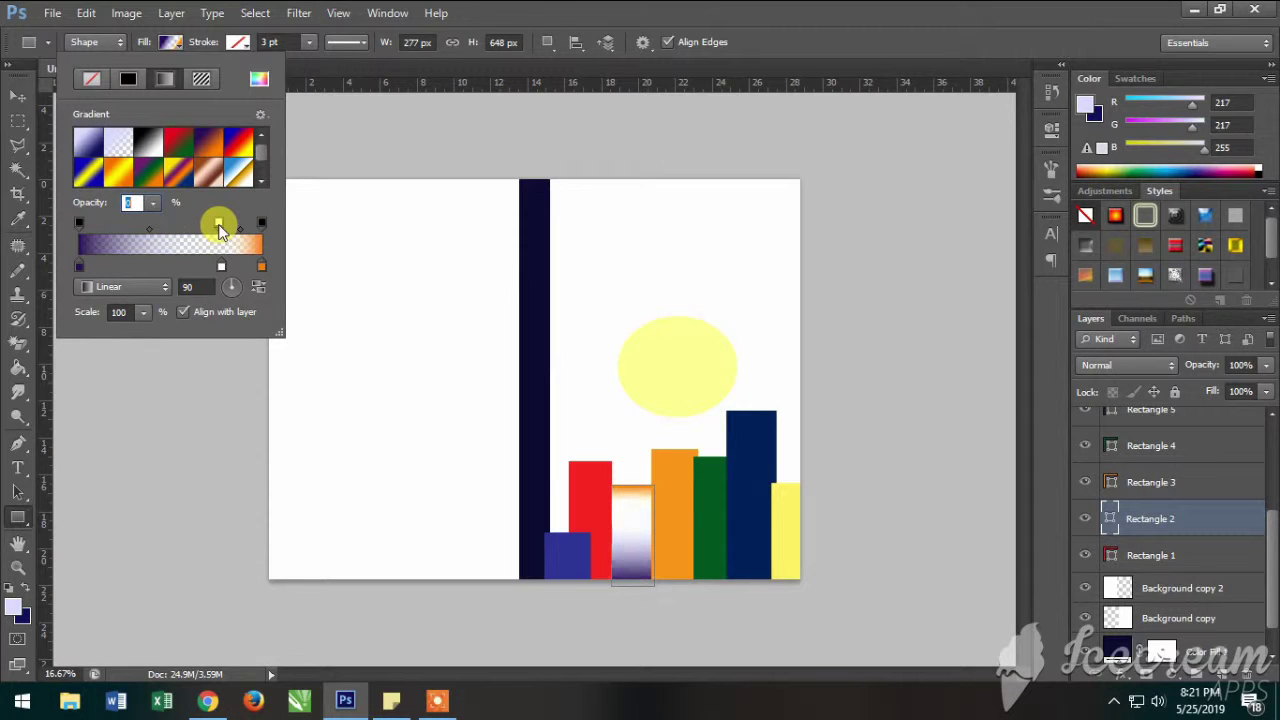
click(678, 470)
- Add a 277 × 648 px rectangle layer with the blue-yellow-blue gradient preset
click(698, 283)
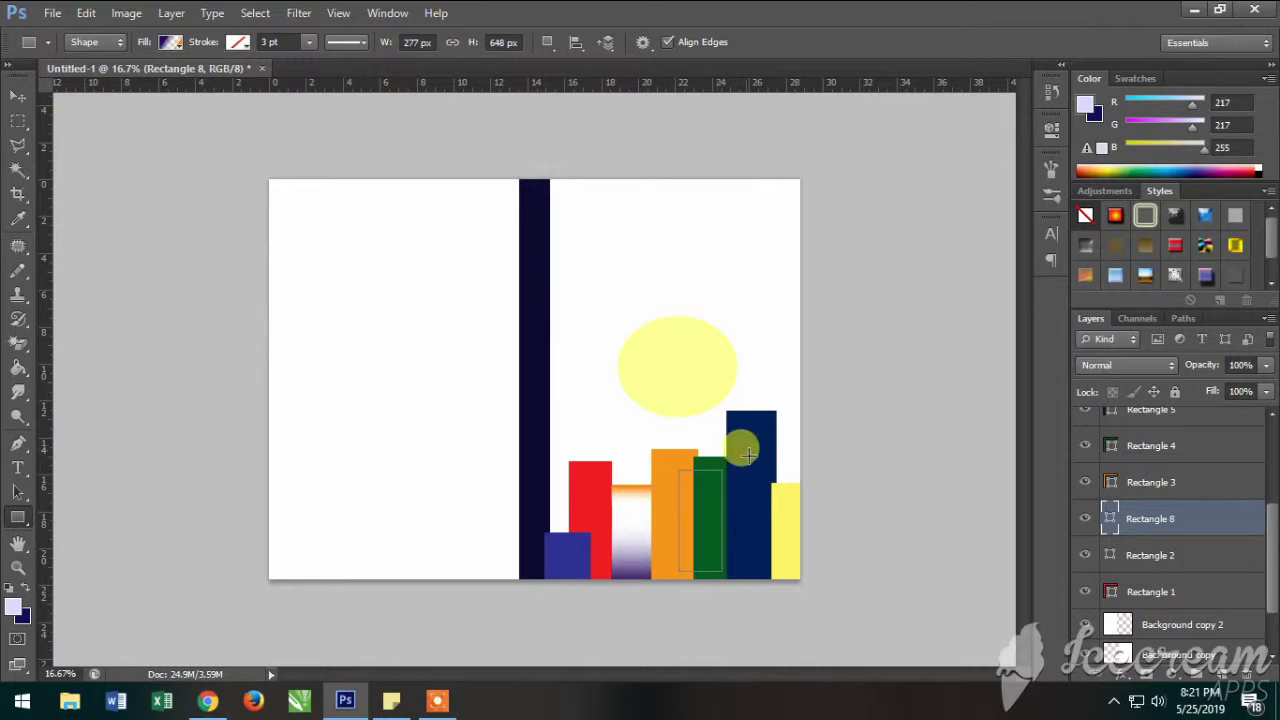
click(180, 42)
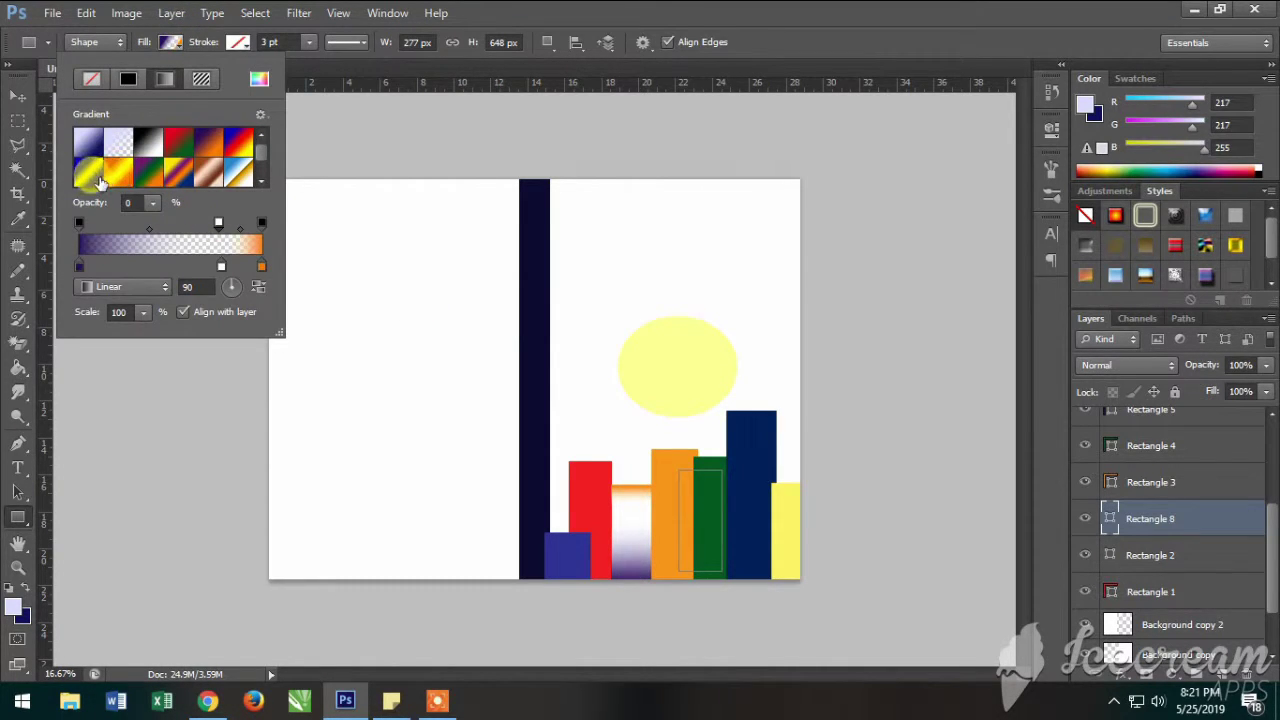
click(99, 180)
click(87, 175)
click(243, 224)
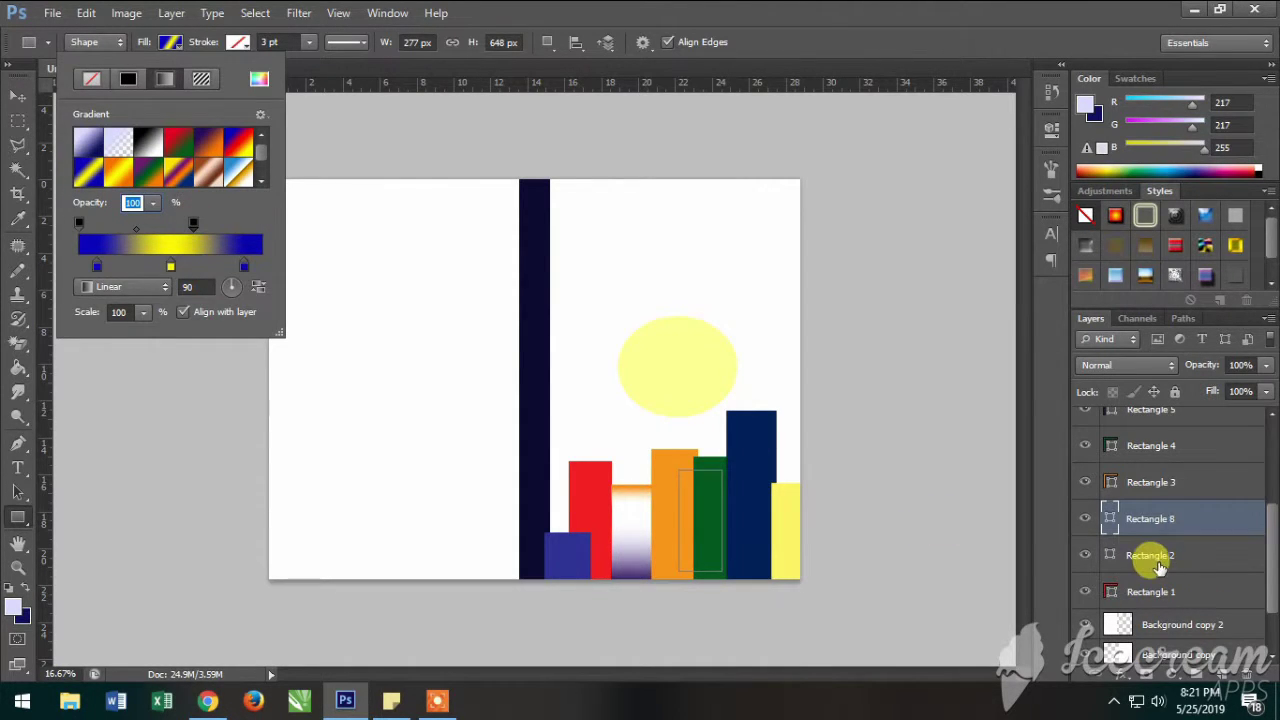
click(1145, 555)
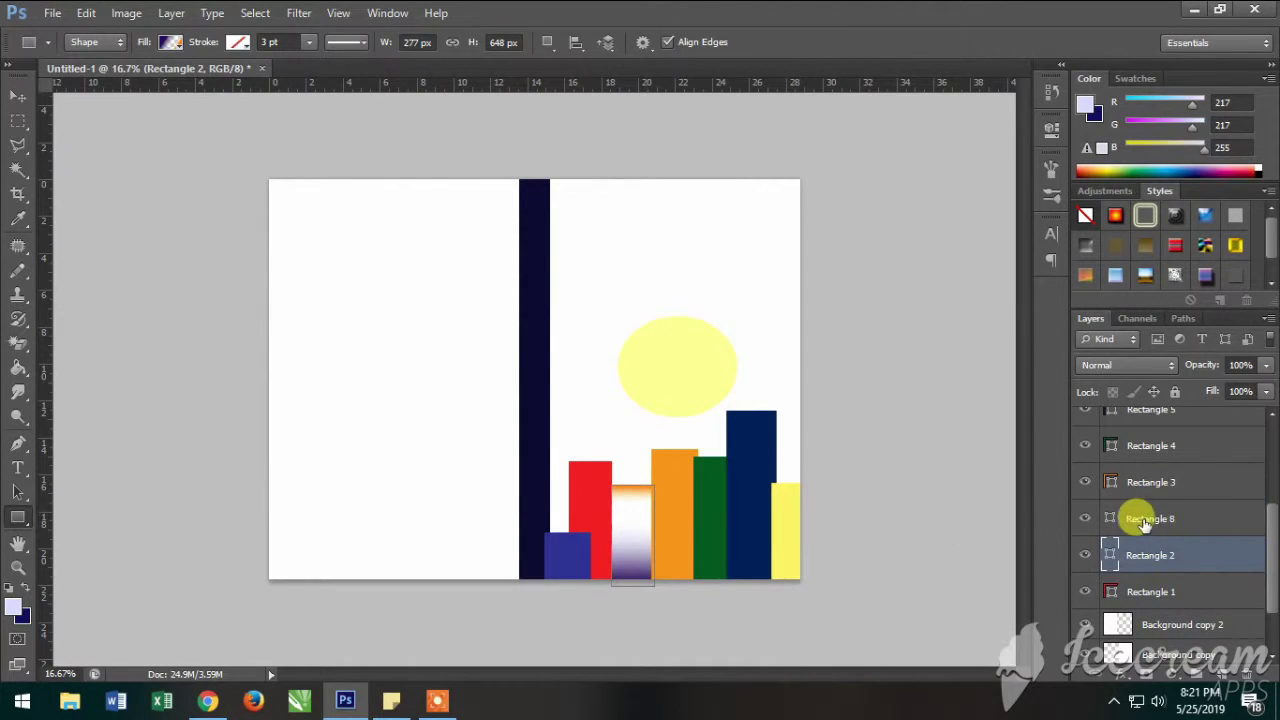
click(1130, 515)
click(1110, 481)
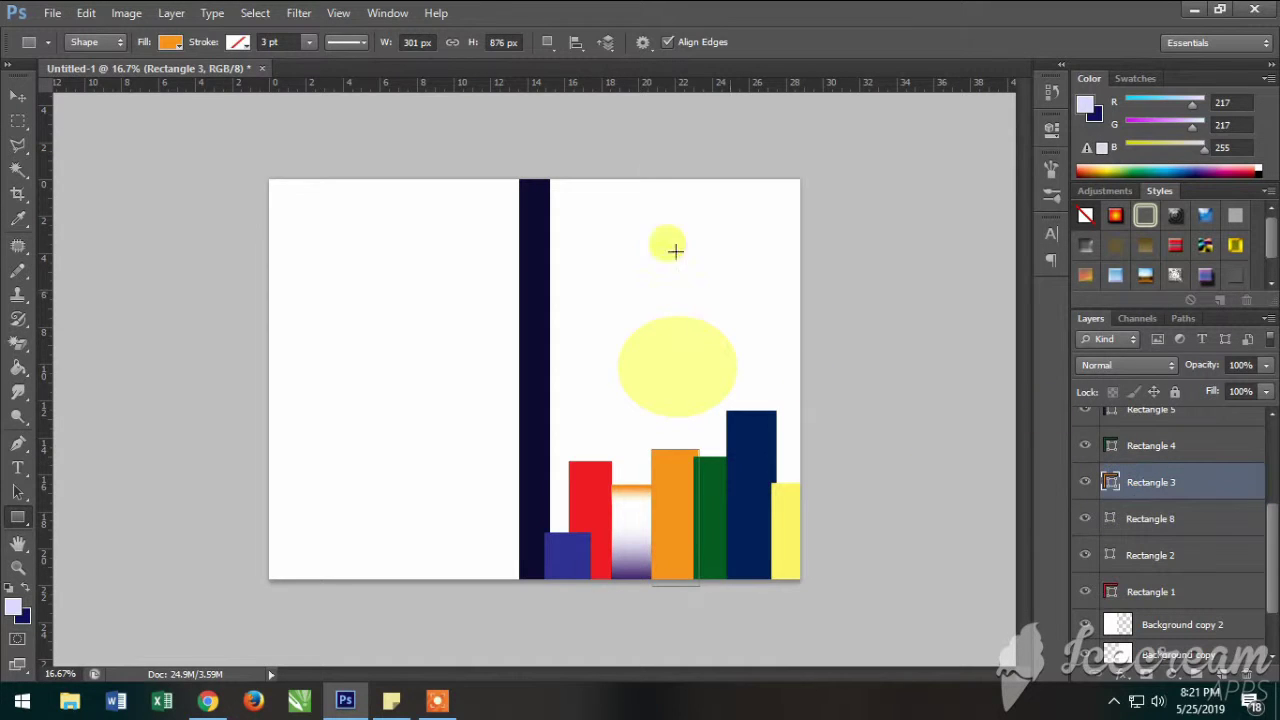
- Give Rectangle 3's stroke the copper gradient preset in Angle style
click(238, 41)
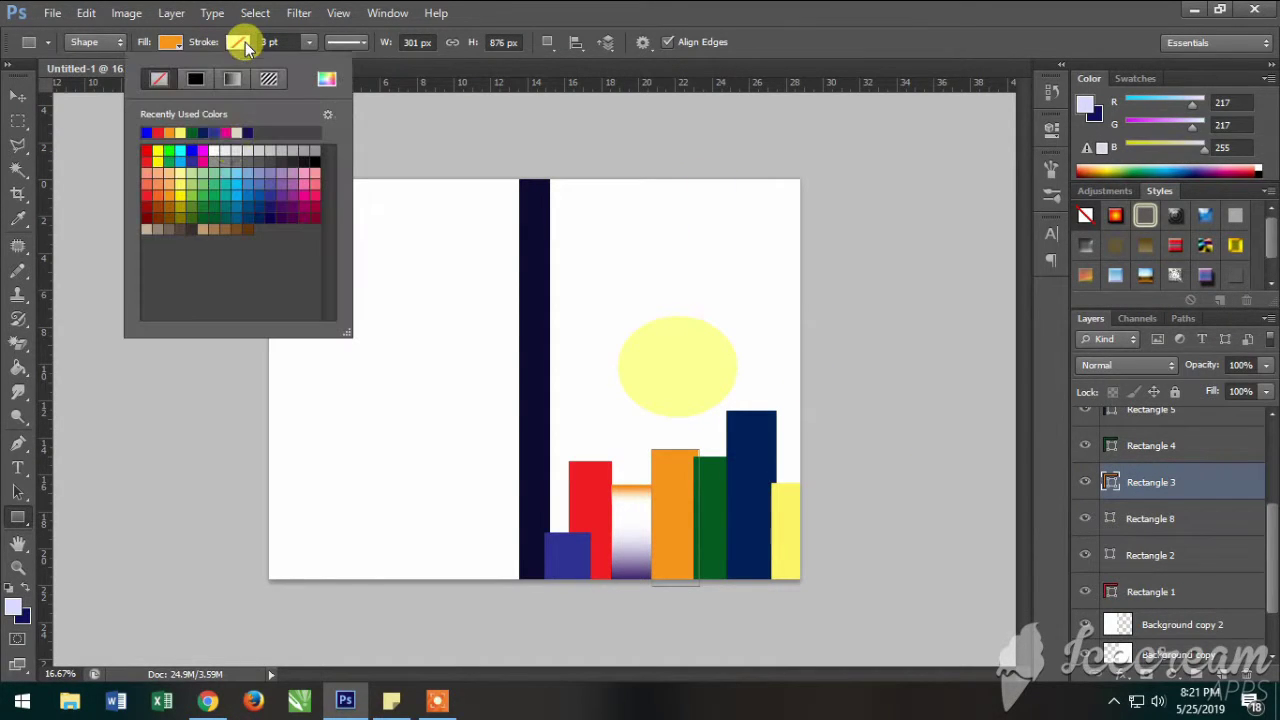
click(228, 78)
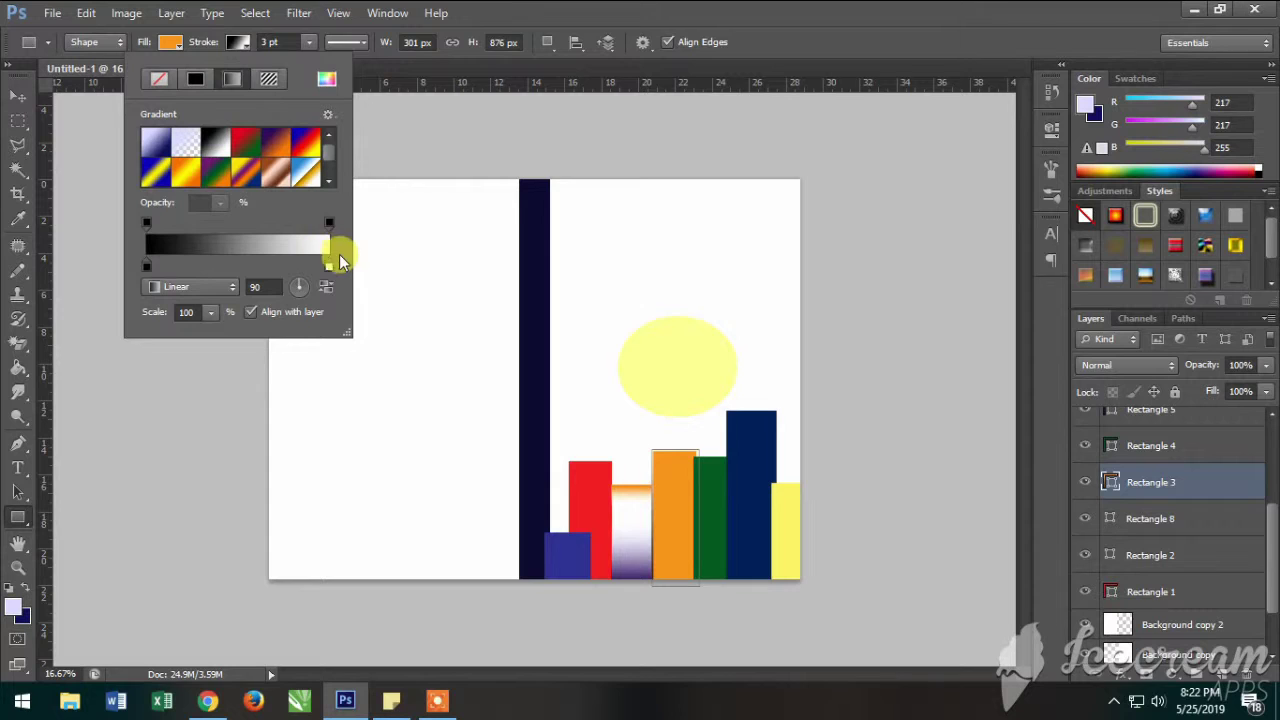
drag(325, 266, 197, 264)
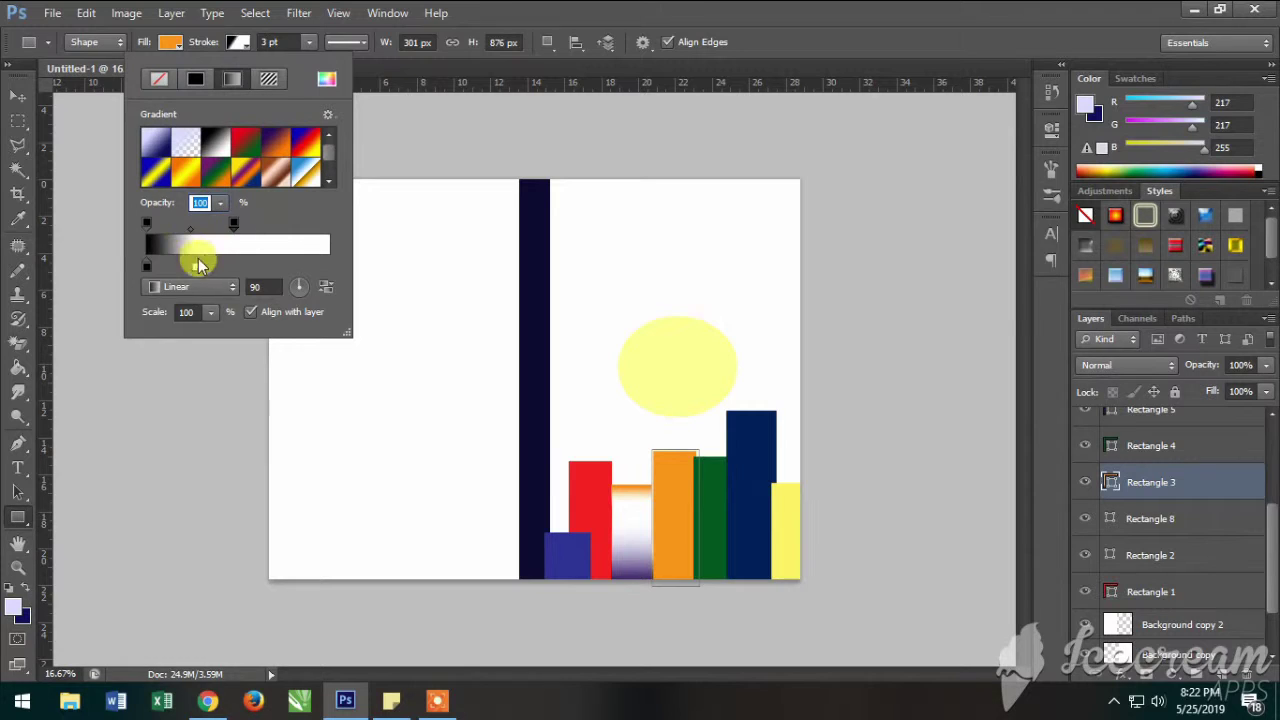
click(178, 182)
click(276, 173)
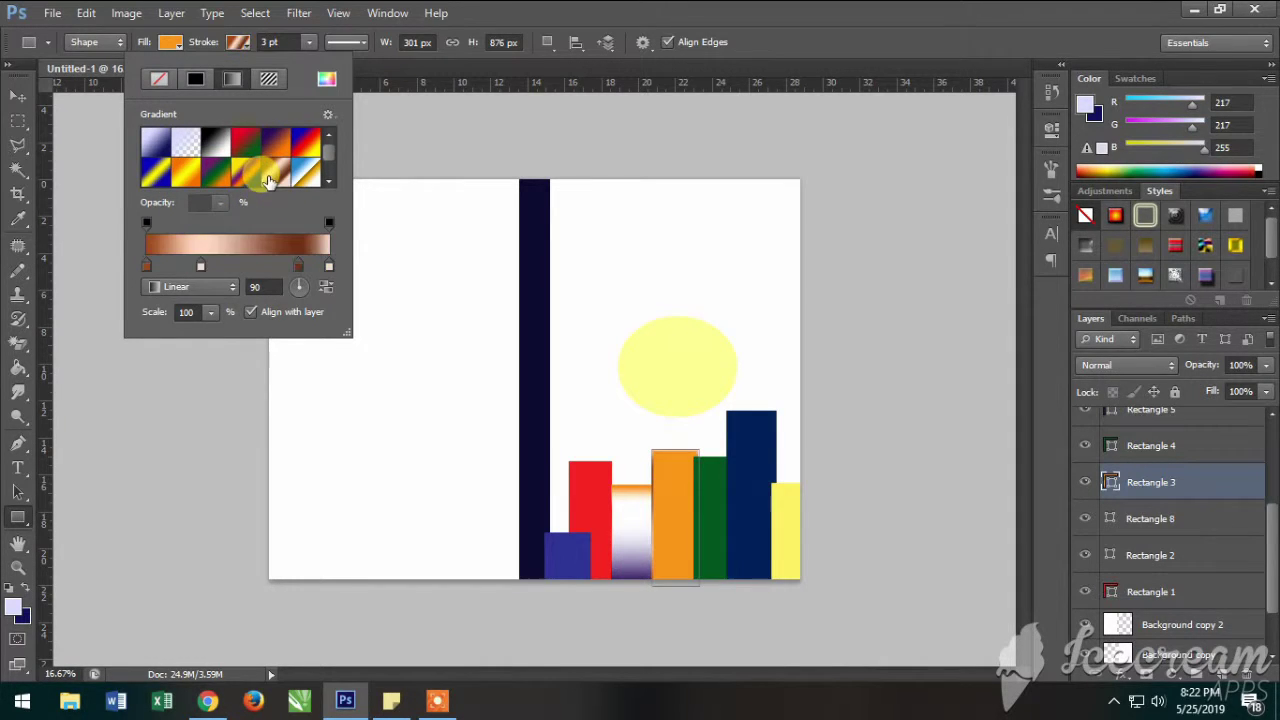
click(224, 288)
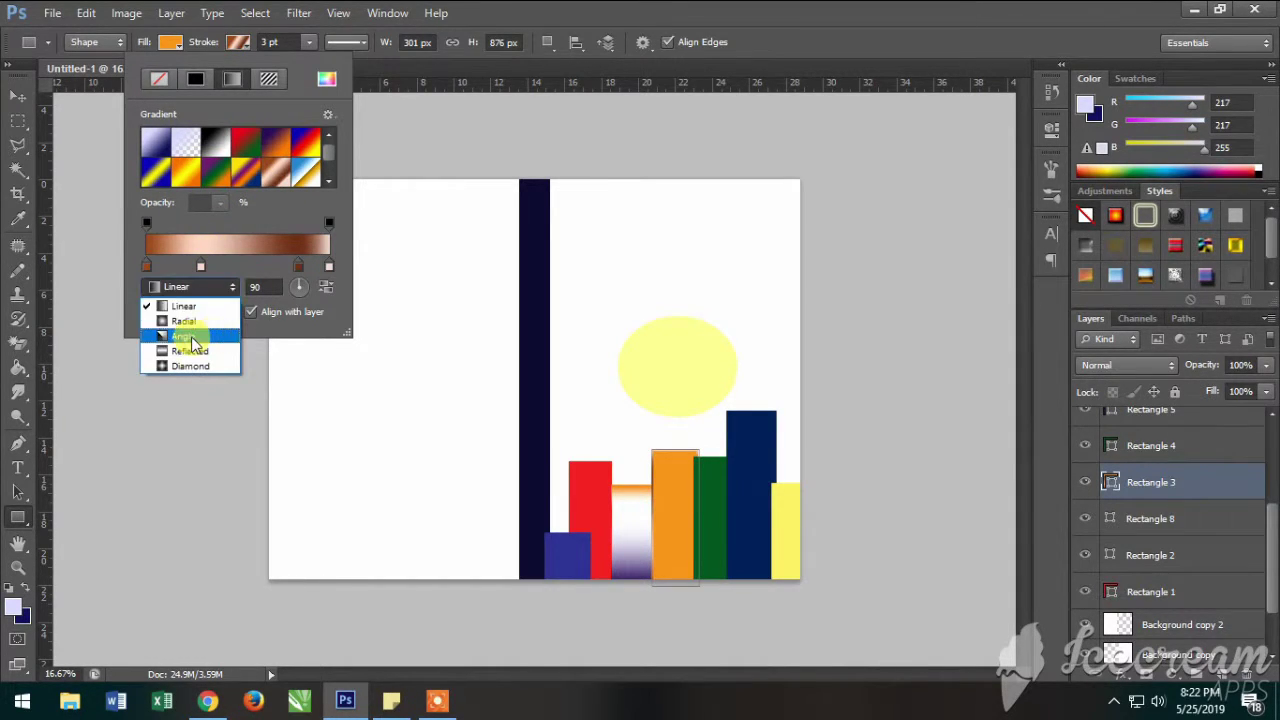
click(190, 334)
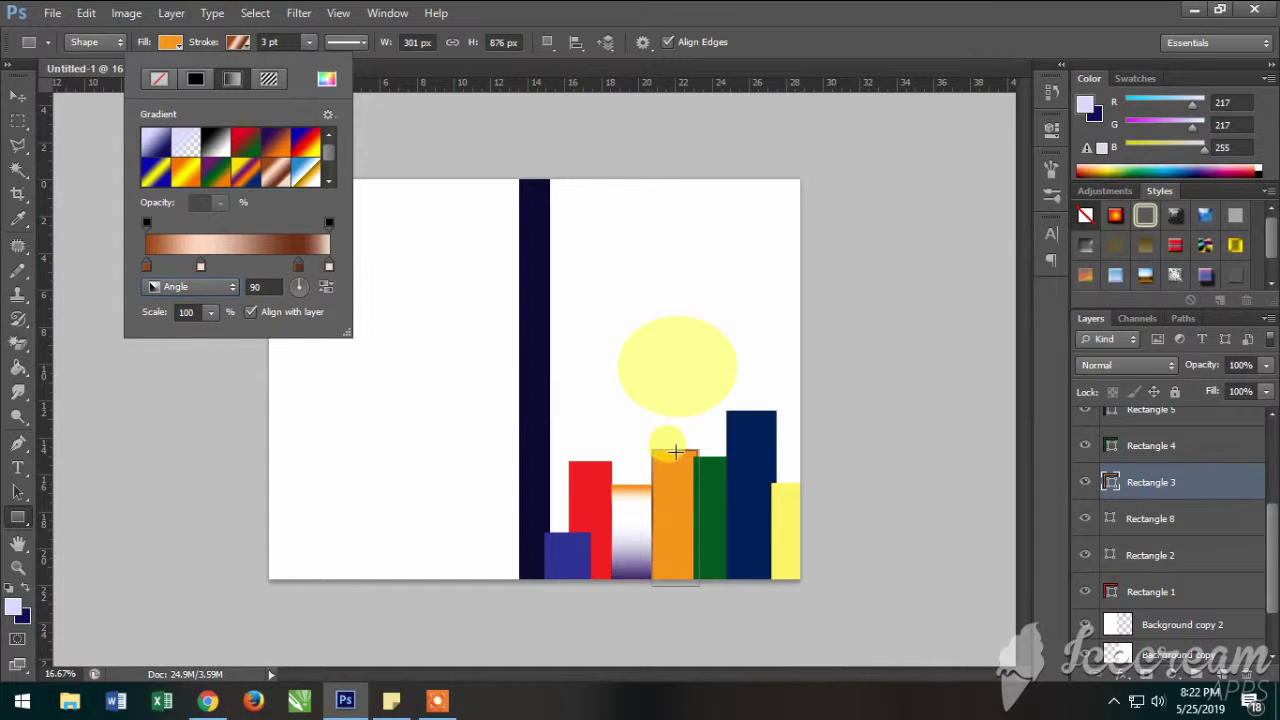
click(590, 125)
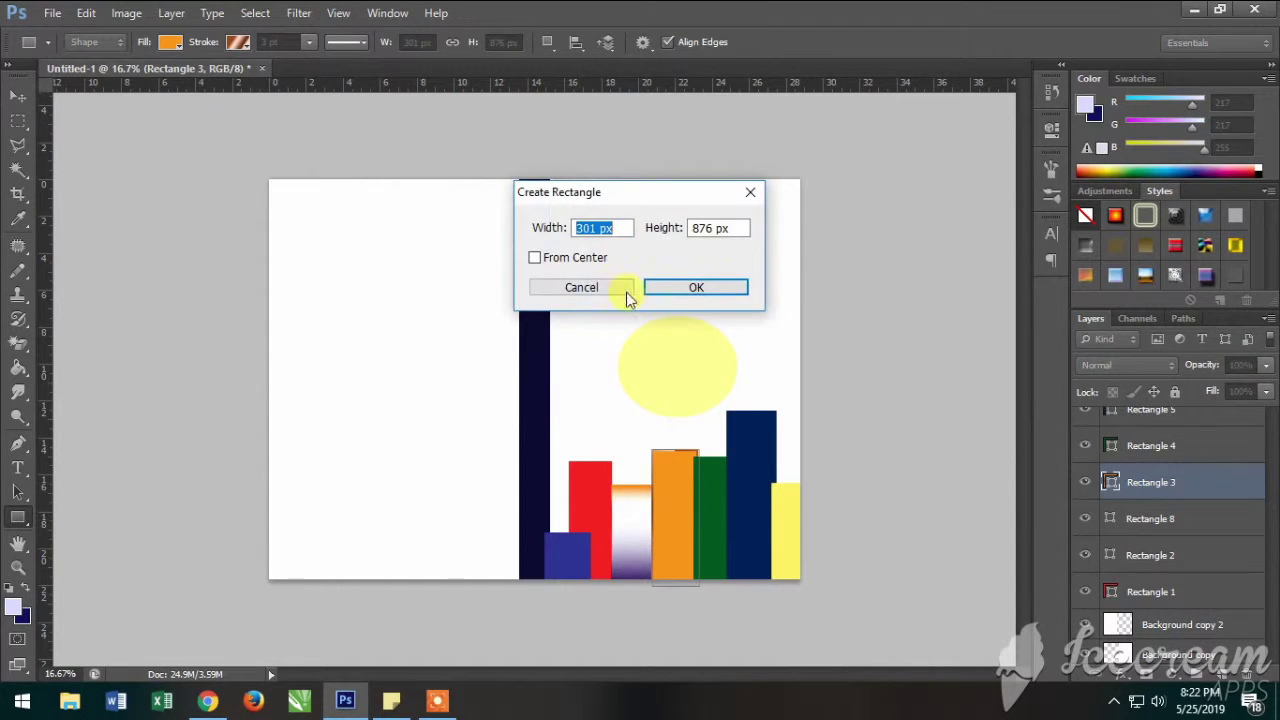
- Undo an unwanted 301 × 876 px rectangle, keeping the orange bar in place
click(713, 293)
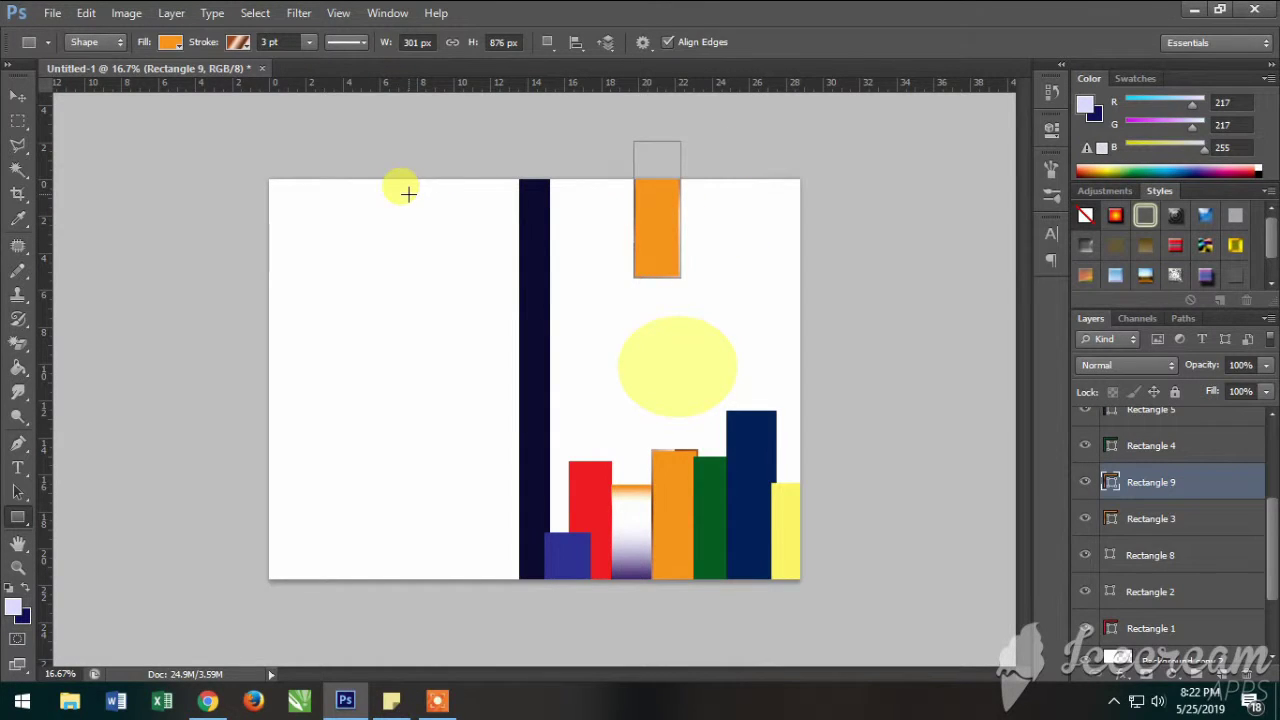
key(ctrl+z)
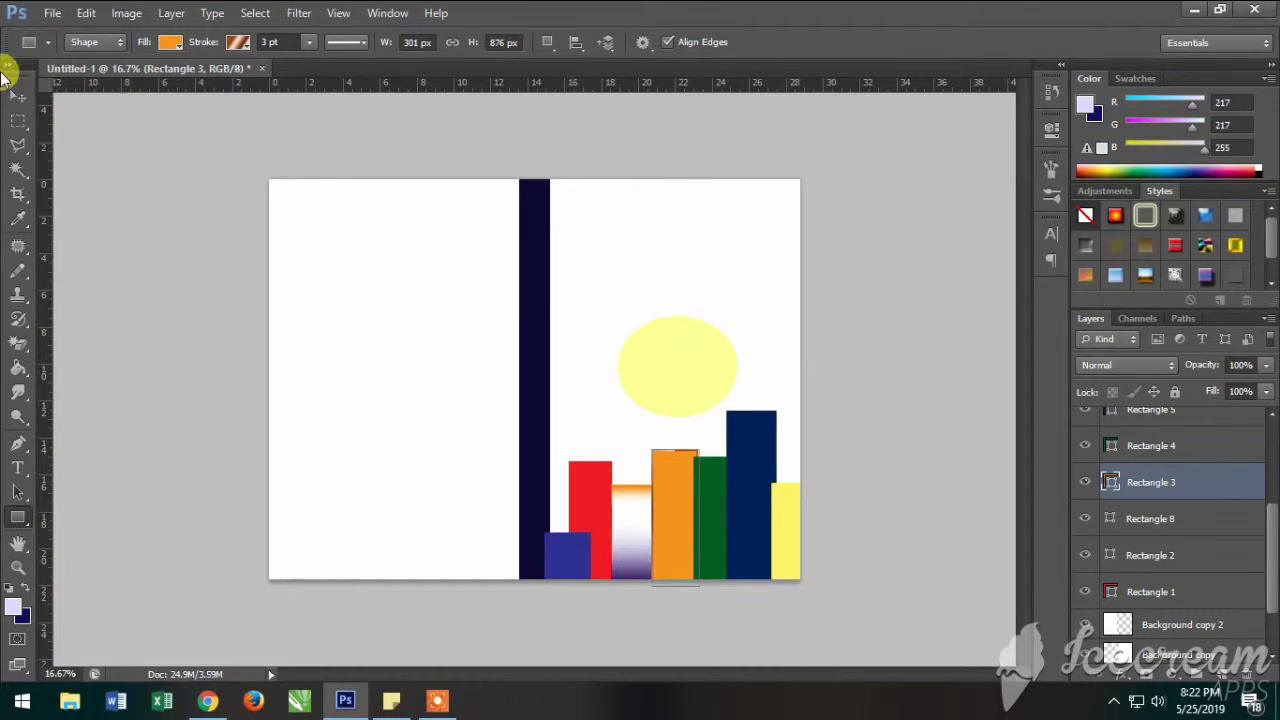
click(17, 92)
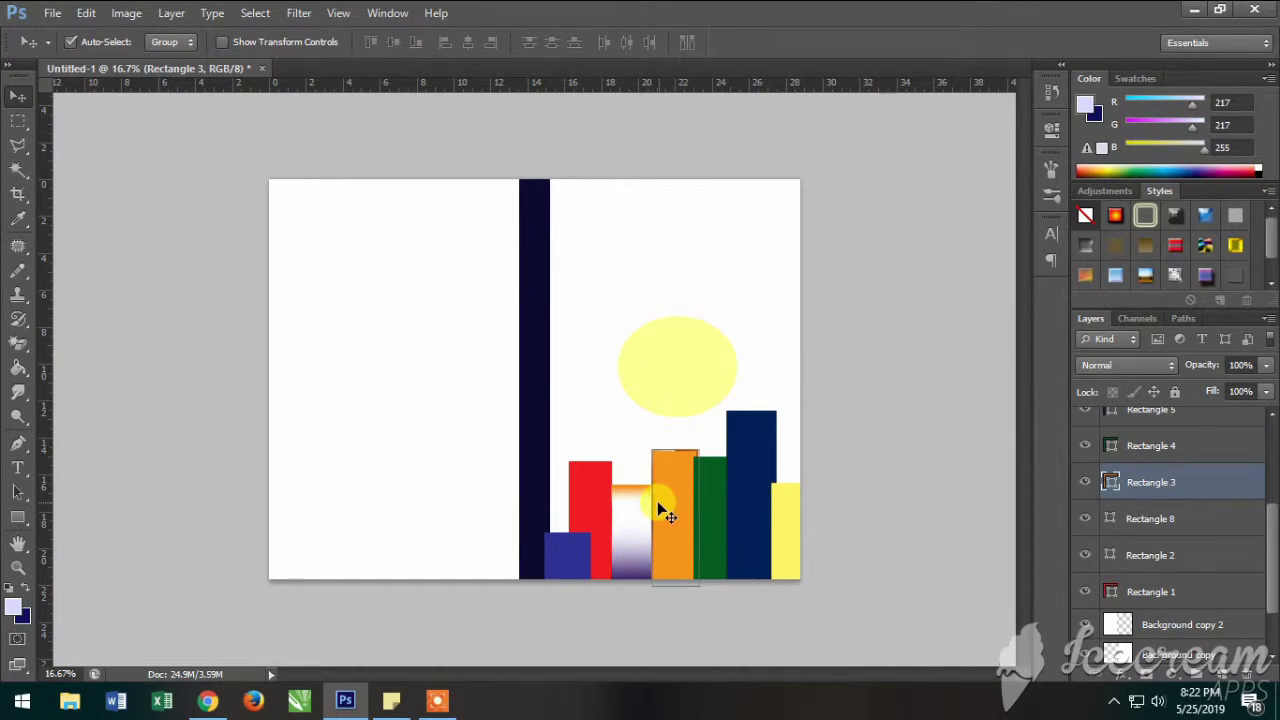
key(Delete)
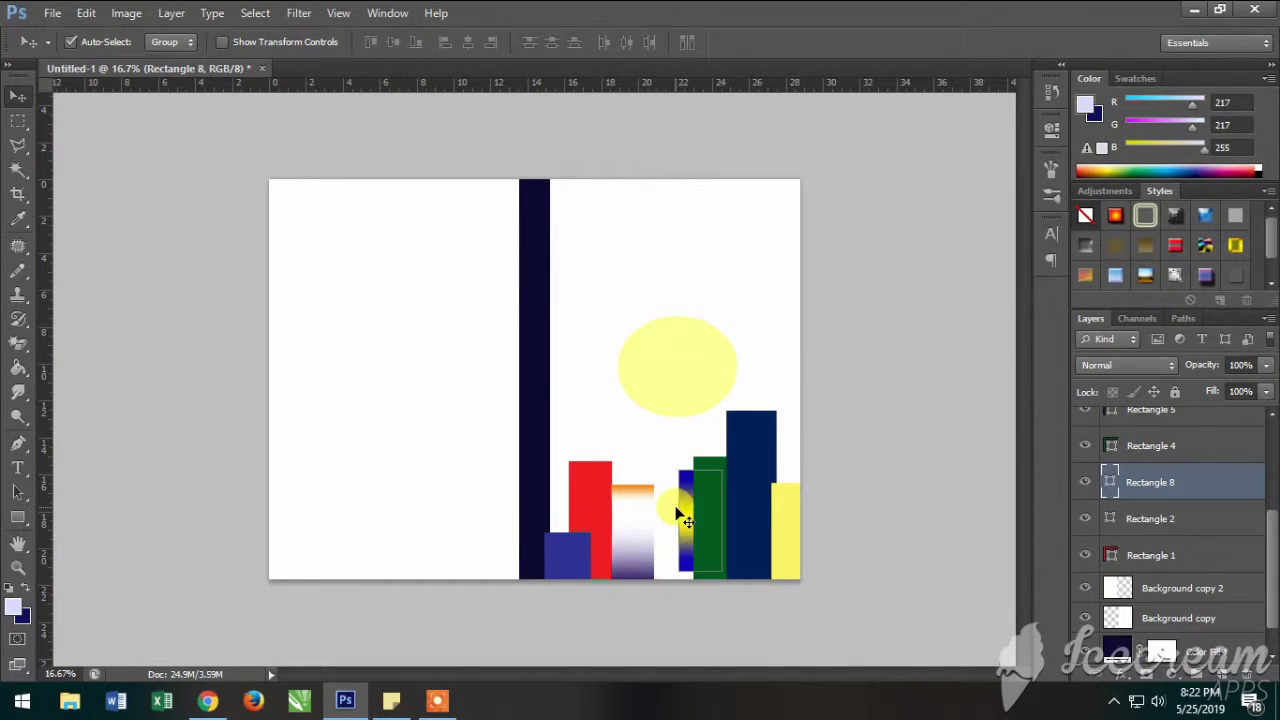
key(ctrl+z)
key(ctrl+z)
key(ctrl+z)
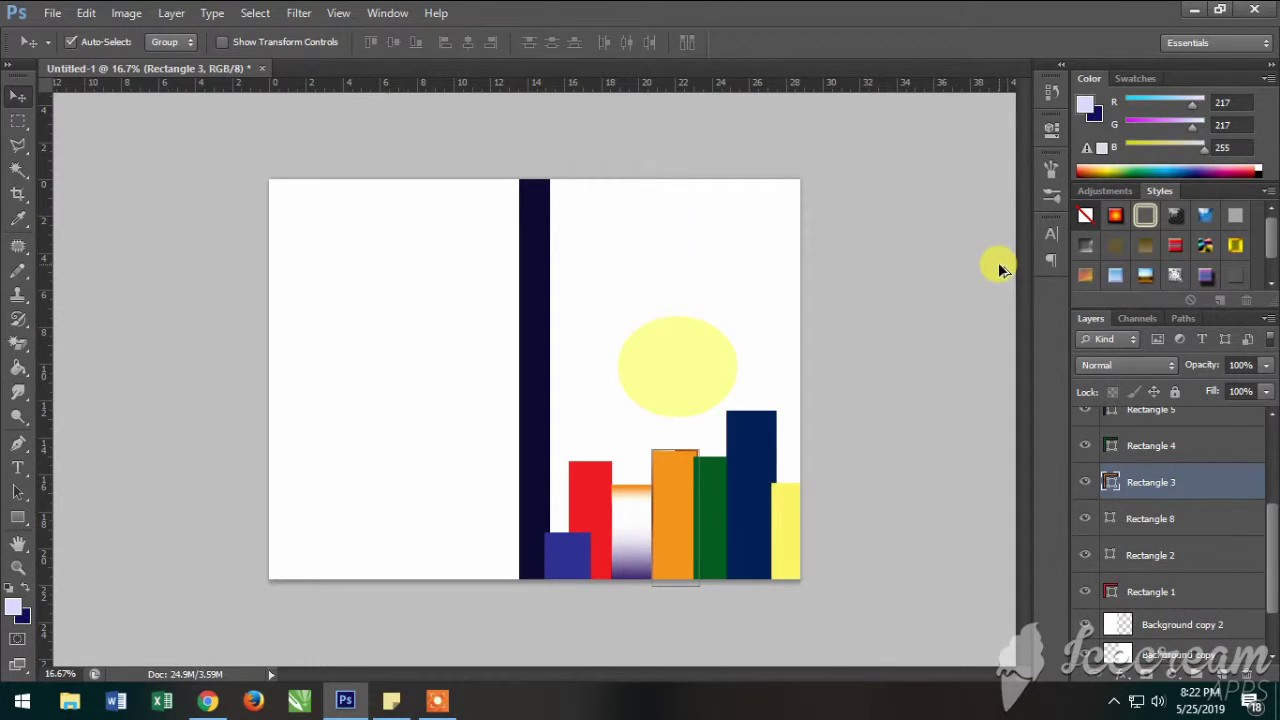
key(ctrl+z)
key(ctrl+z)
- With Auto-Select off, drag Rectangle 8 off the canvas and delete it
key(alt+bracketleft)
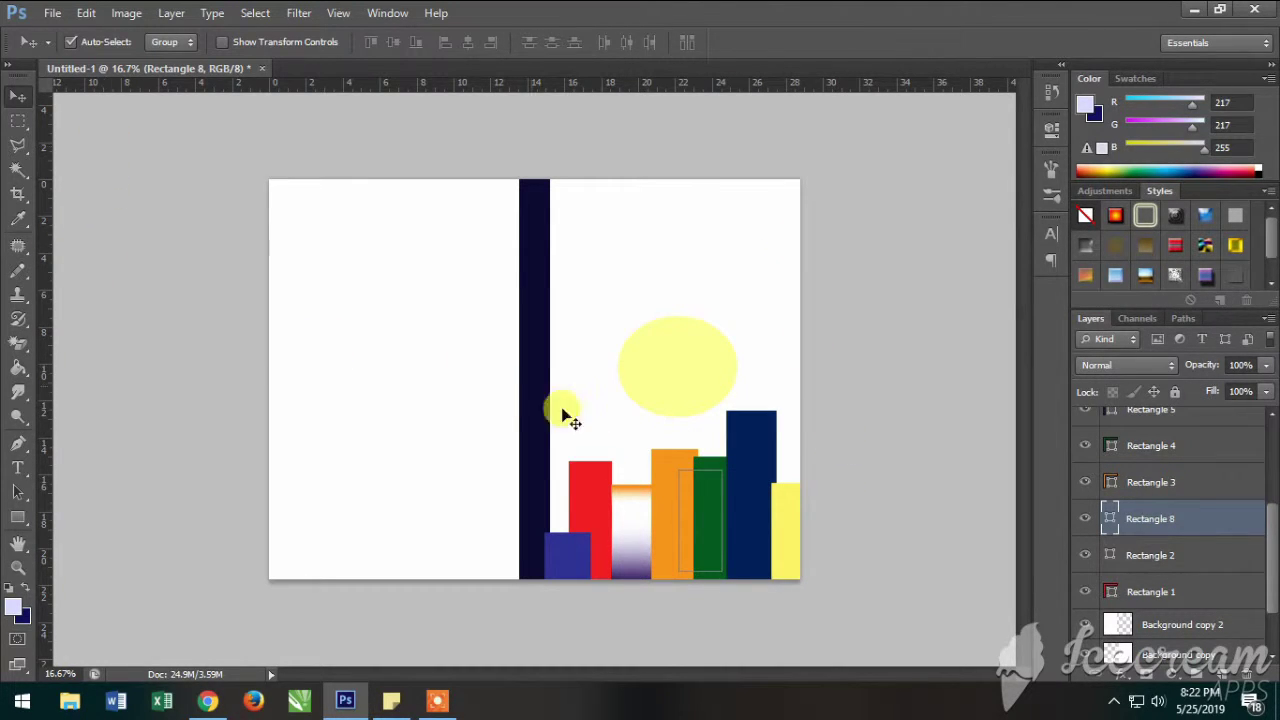
click(79, 45)
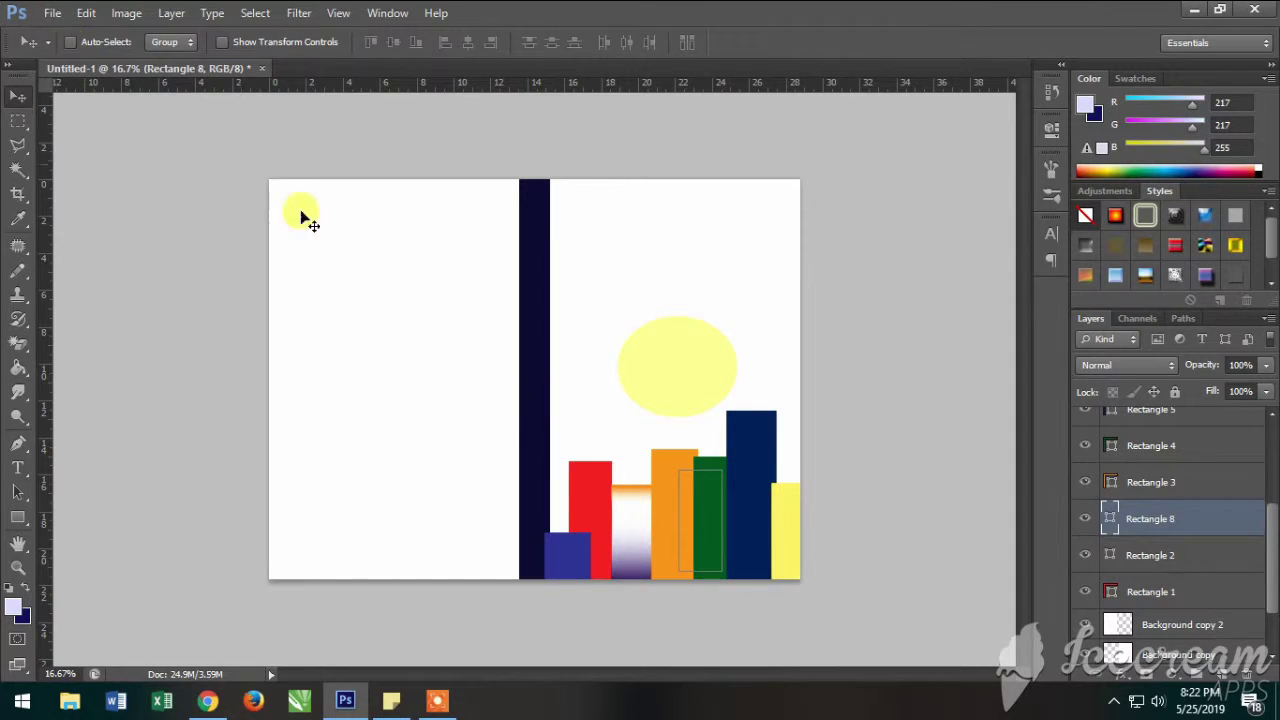
drag(698, 481, 870, 402)
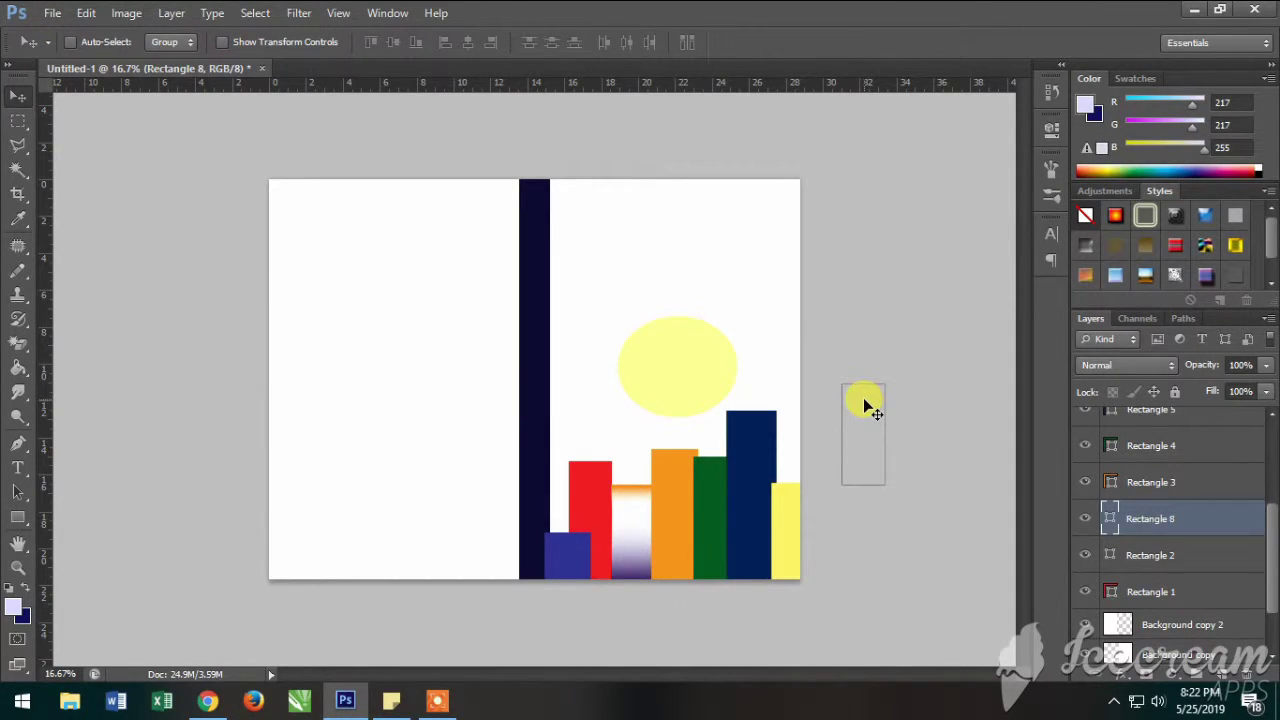
key(Delete)
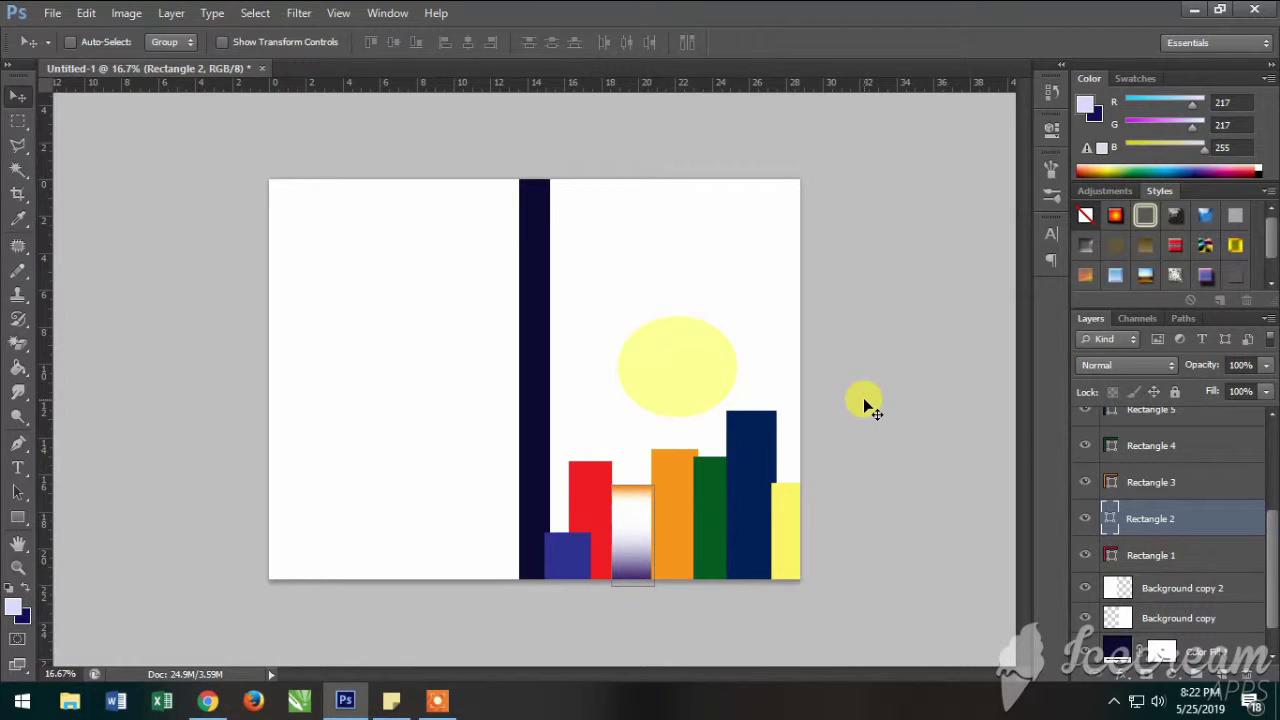
click(1140, 556)
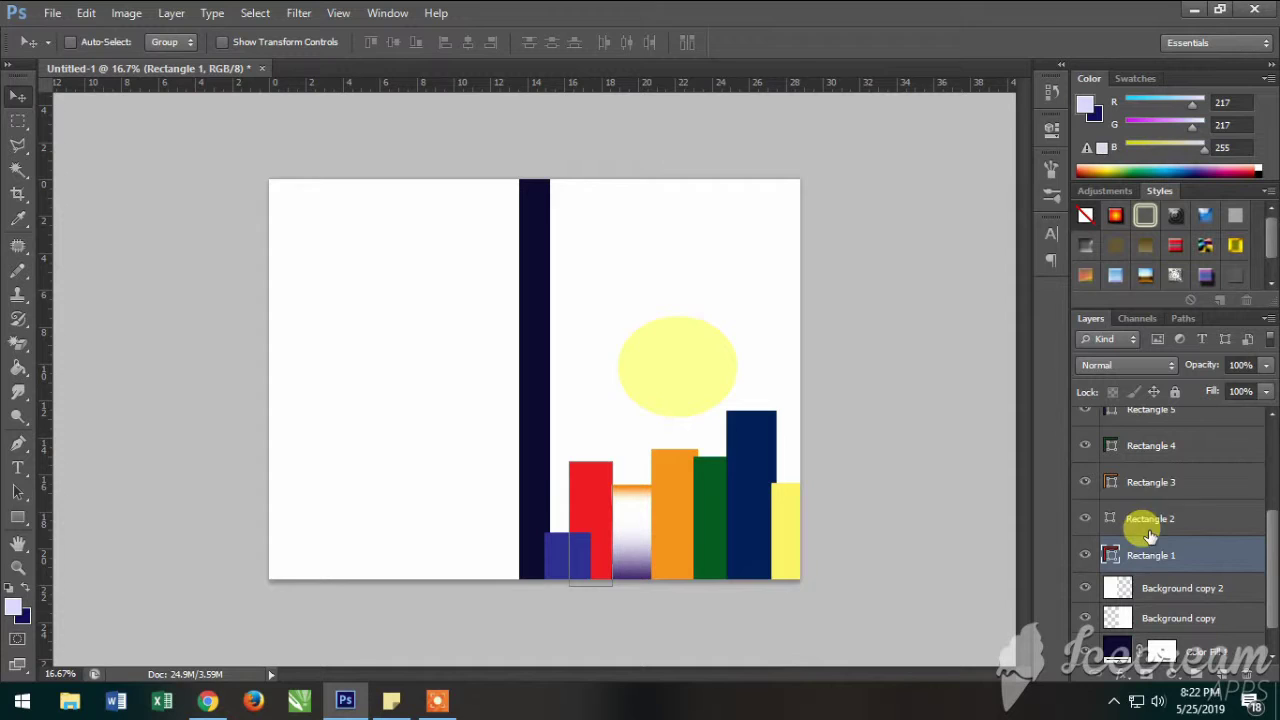
scroll(1130, 460, up, 3)
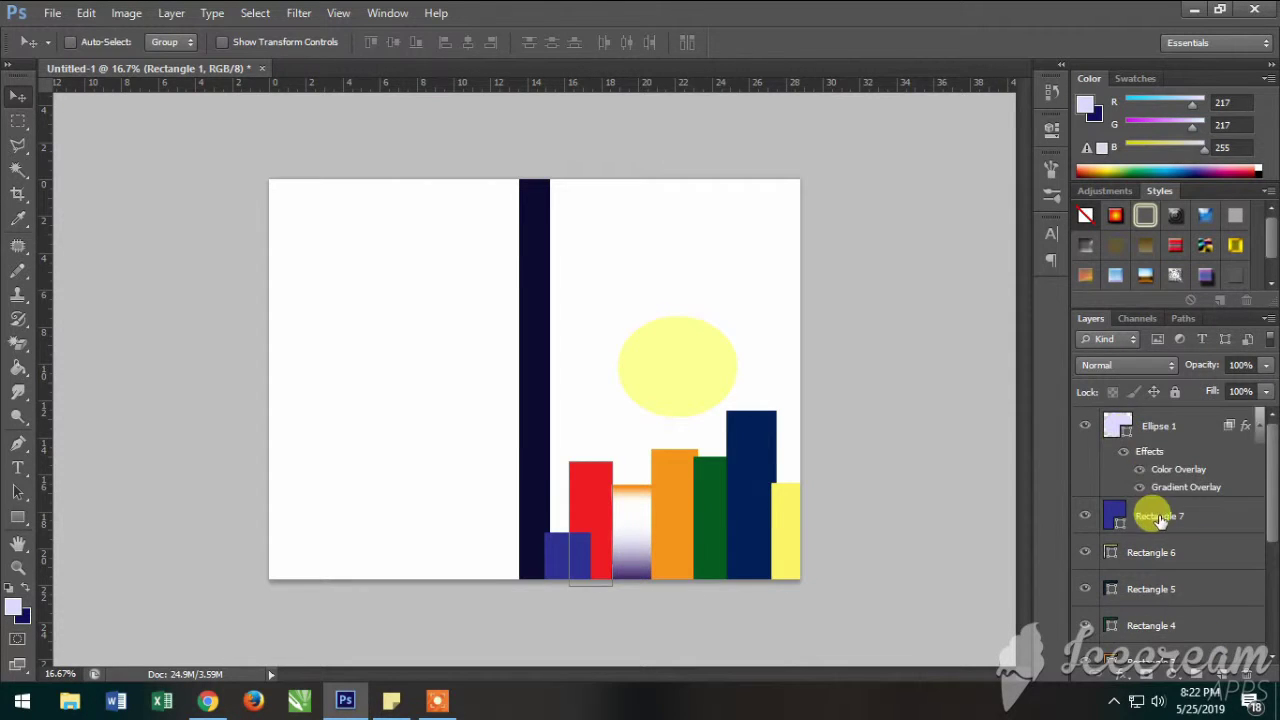
scroll(1158, 520, down, 3)
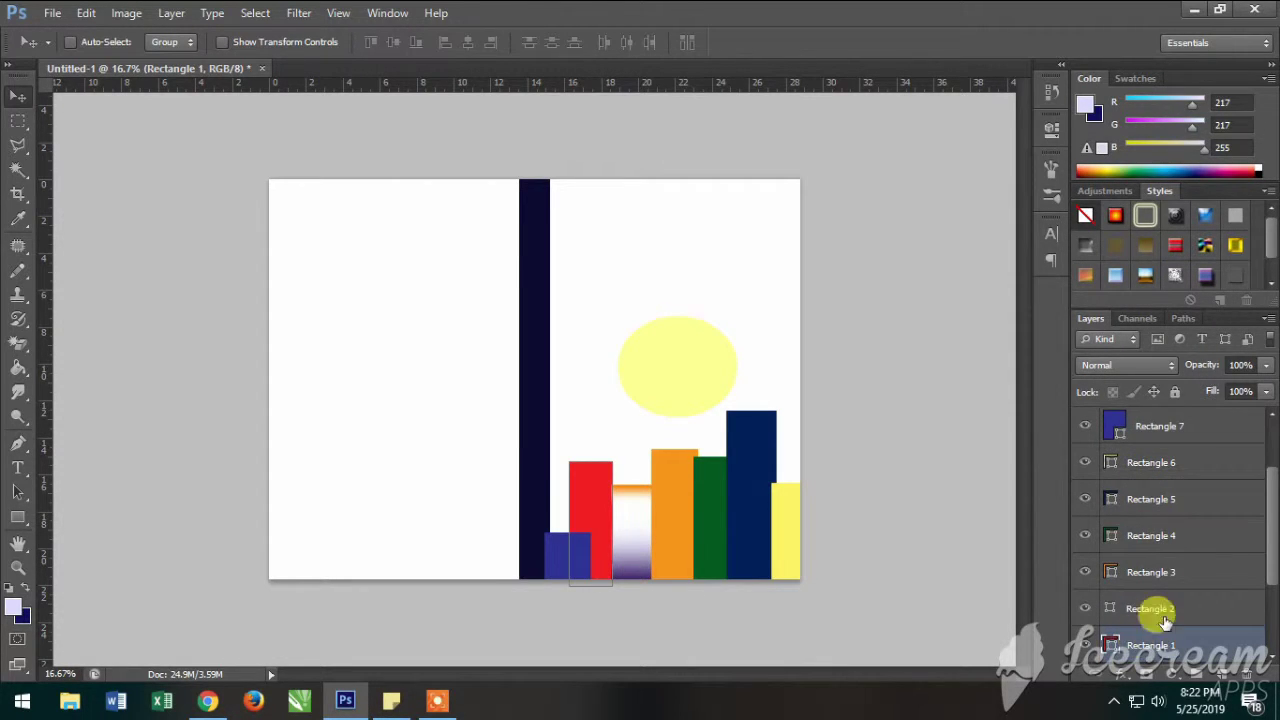
- Select all seven rectangle layers, then undo an accidental shift of the bars
shift+click(1150, 605)
shift+click(1152, 540)
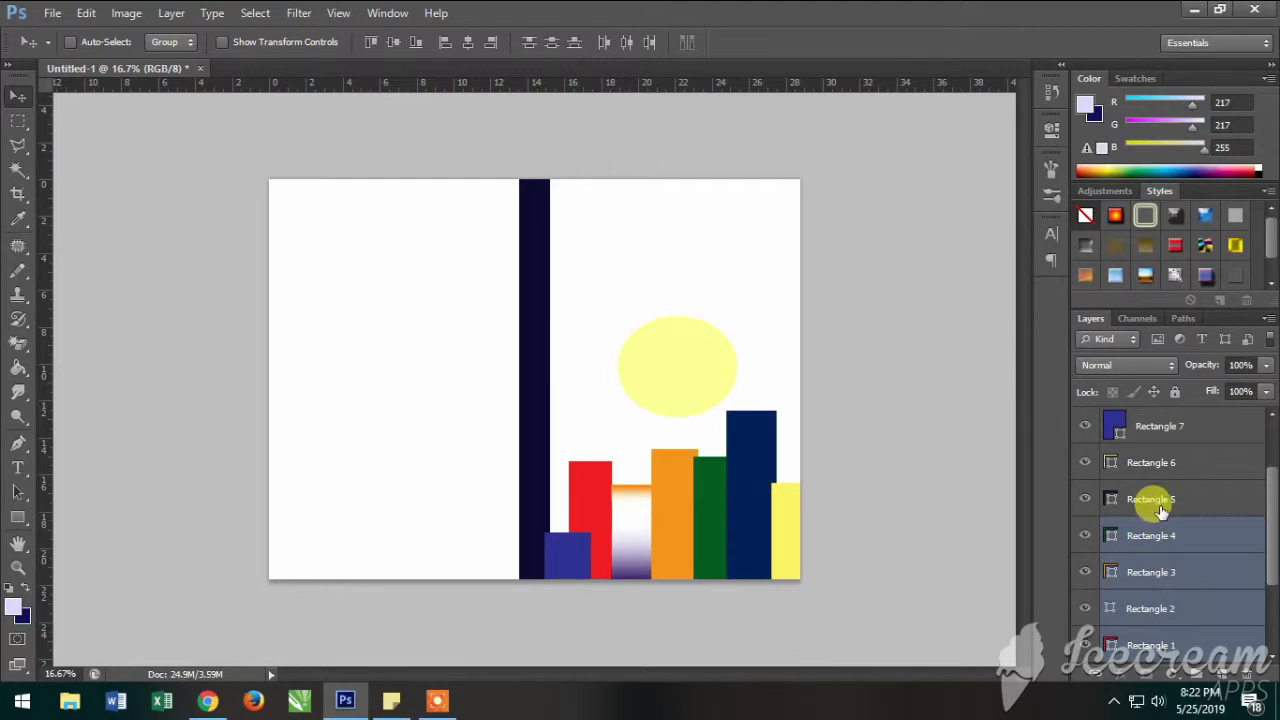
shift+click(1160, 510)
shift+click(1138, 452)
shift+click(1140, 426)
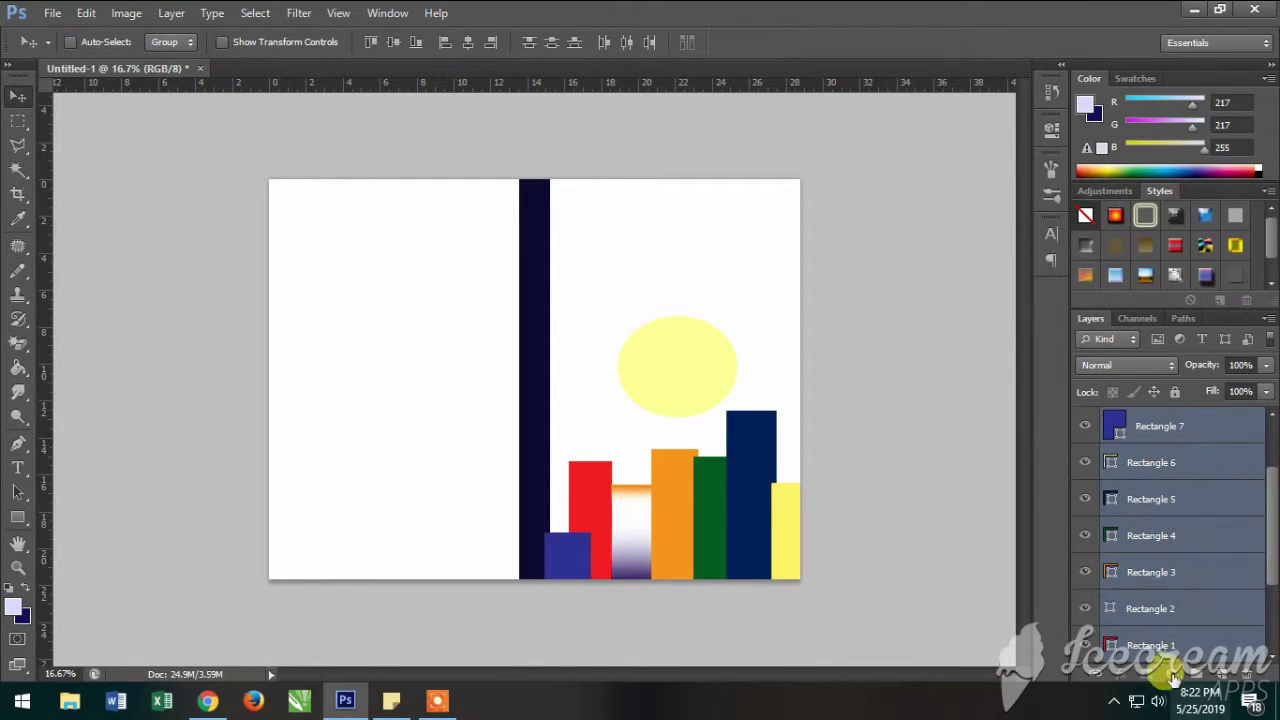
mouse_move(1123, 425)
mouse_down()
mouse_move(1145, 502)
mouse_move(1135, 426)
mouse_up()
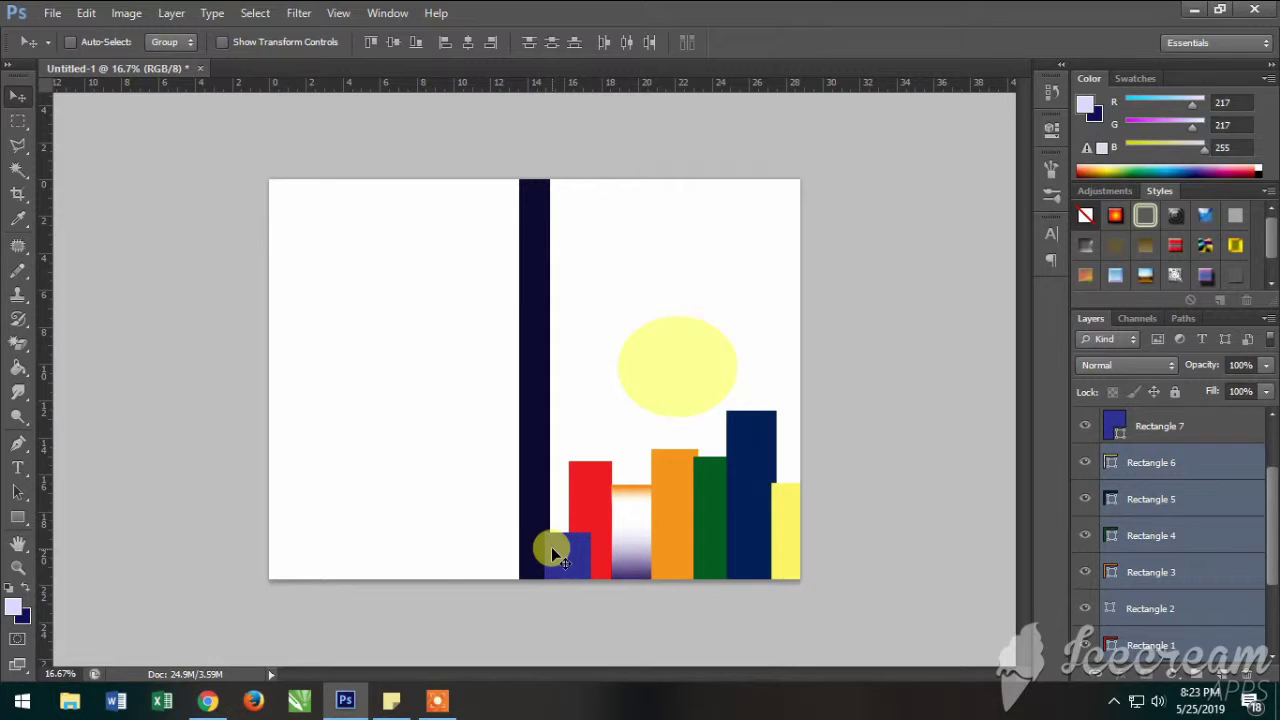
drag(552, 549, 583, 551)
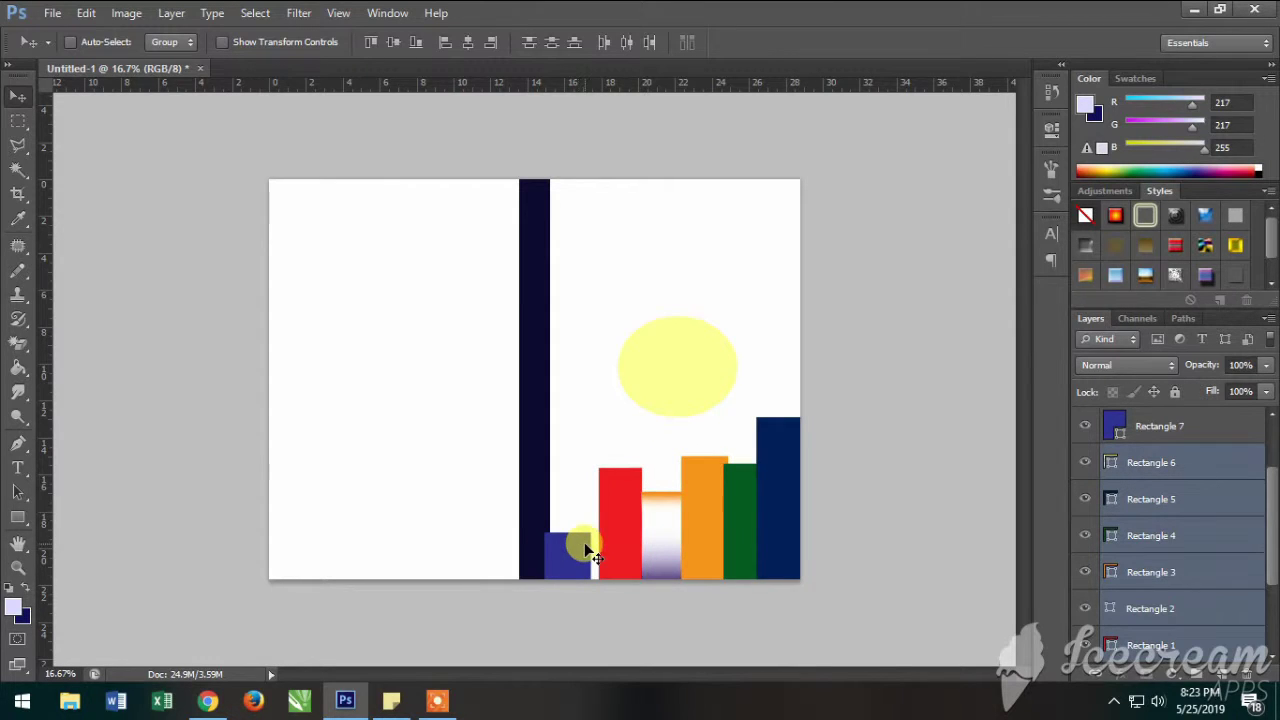
key(ctrl+z)
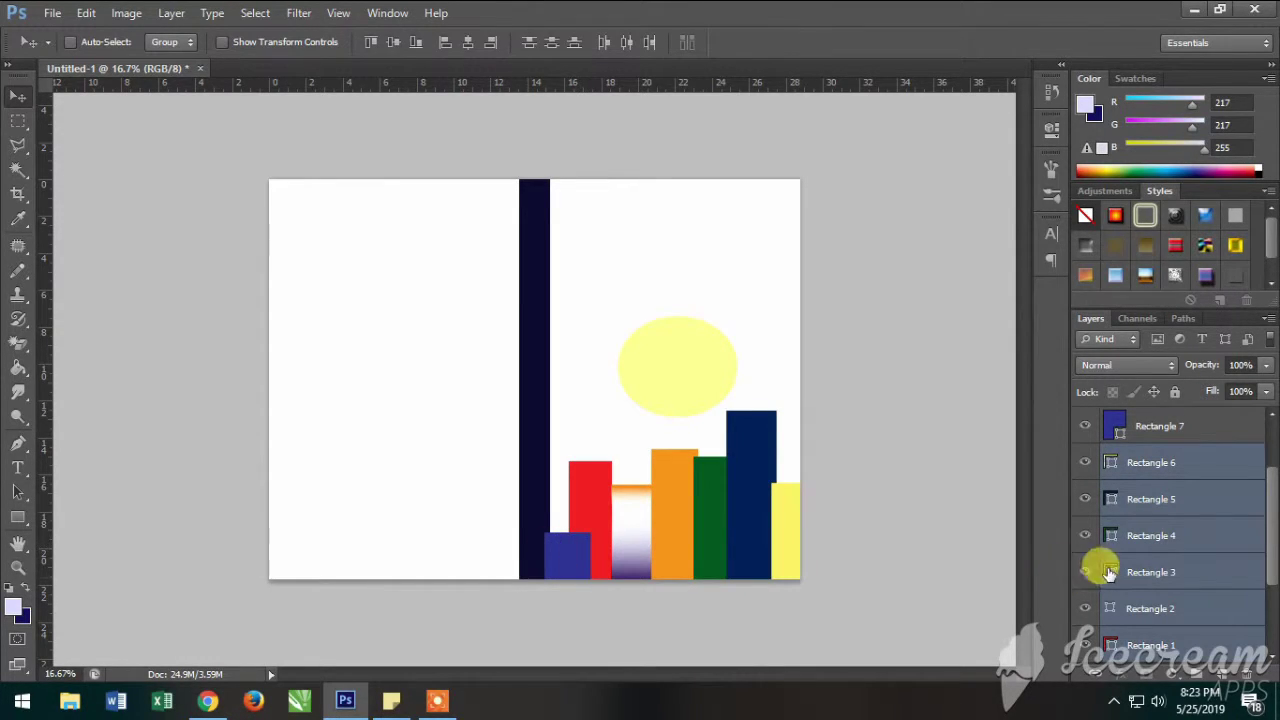
- Nudge the small blue square slightly right against the red bar
click(1100, 425)
drag(573, 557, 566, 556)
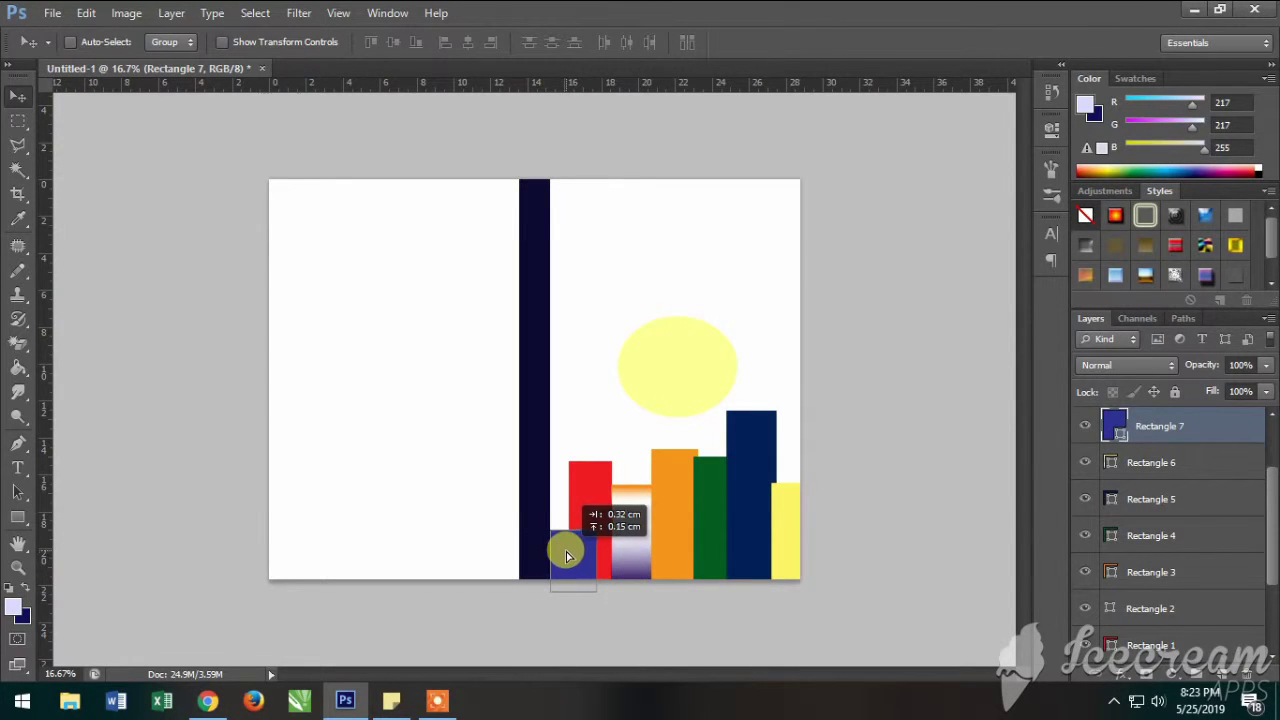
drag(566, 556, 564, 551)
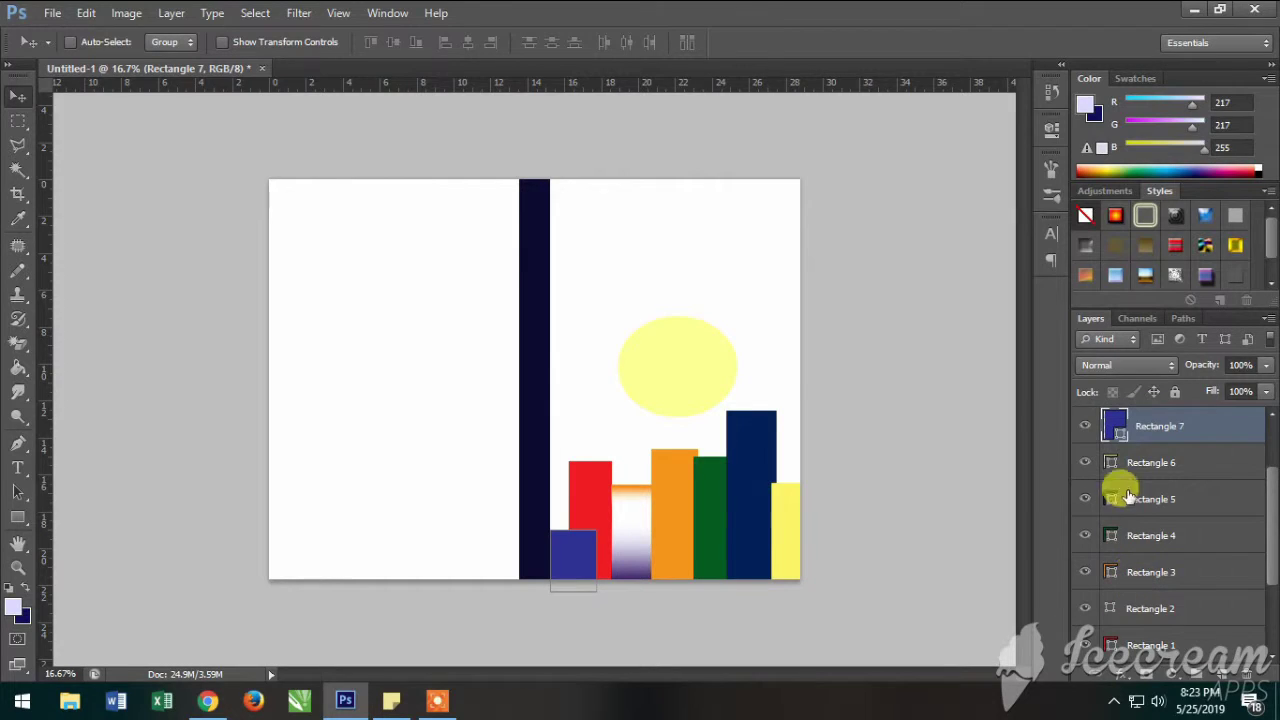
- Move Rectangle 4 above Rectangle 5 in the stack and reselect every rectangle layer
mouse_move(1133, 462)
mouse_down()
mouse_move(1135, 478)
mouse_move(1134, 463)
mouse_up()
drag(1143, 534, 1134, 491)
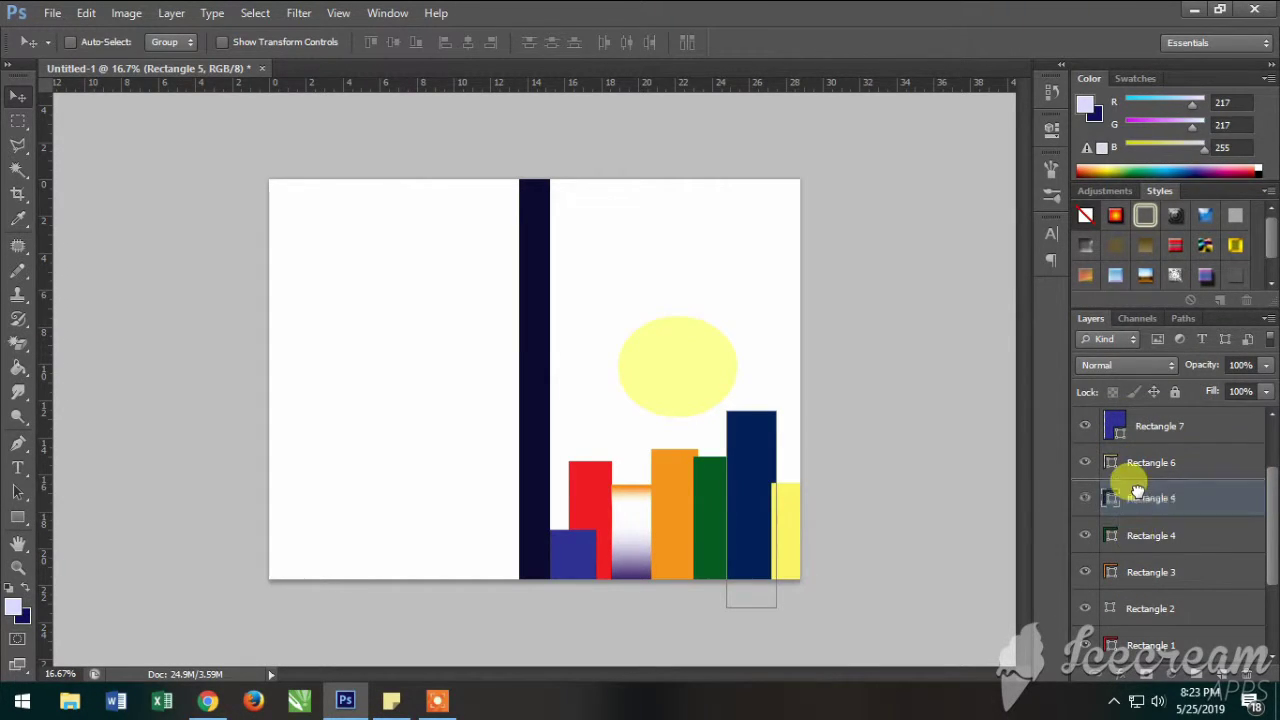
ctrl+click(1137, 643)
ctrl+click(1137, 608)
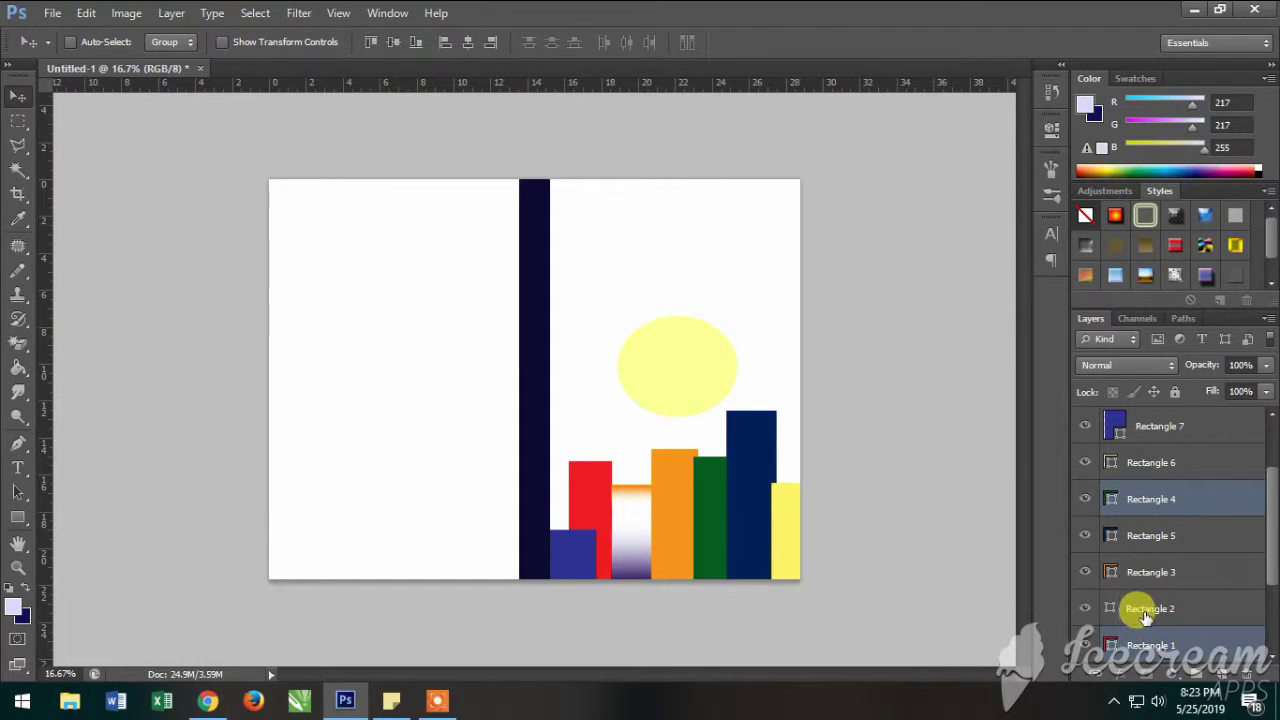
shift+click(1148, 574)
shift+click(1143, 462)
shift+click(1141, 430)
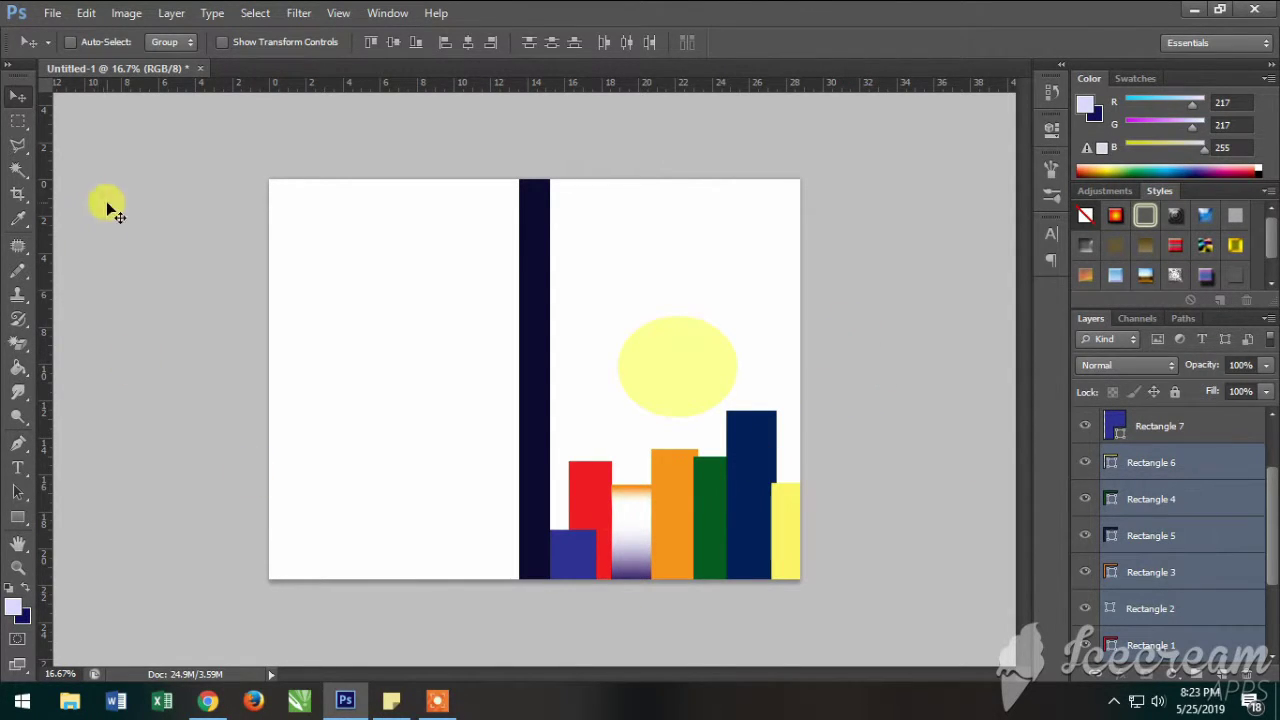
- Show transform controls and try centre, top and left alignments on the bars, then undo them
click(185, 45)
click(284, 40)
click(390, 45)
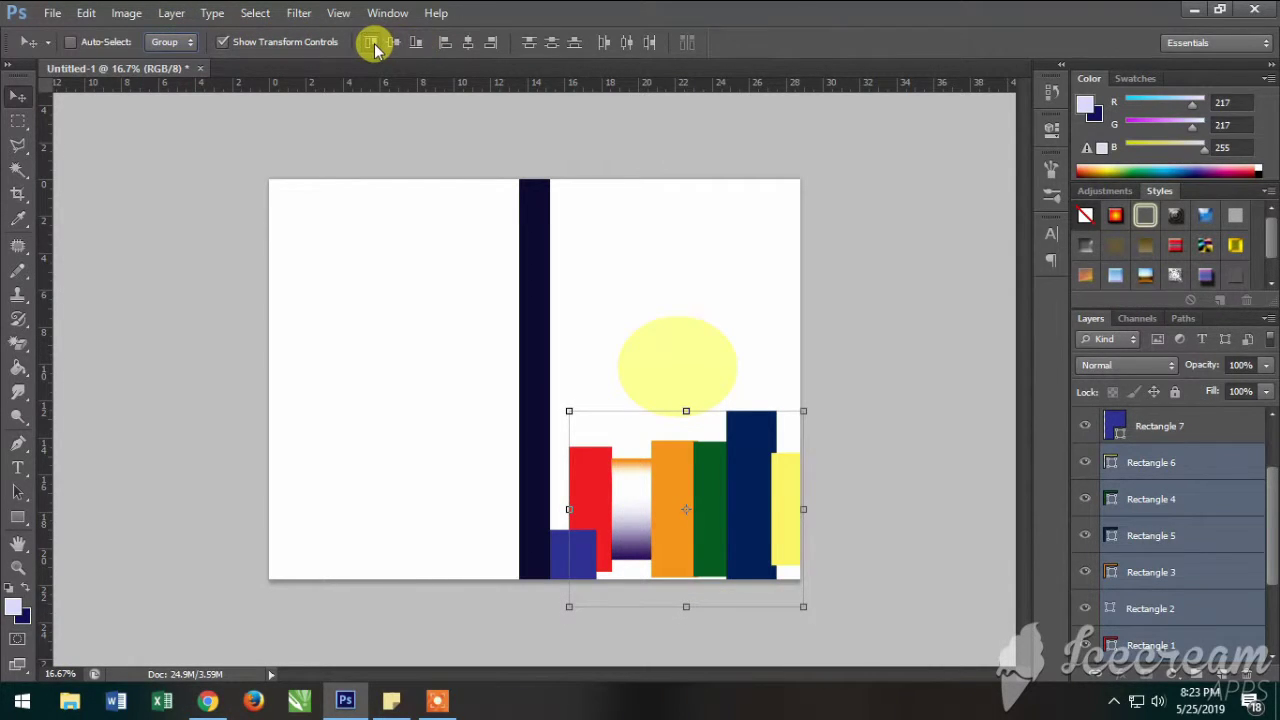
click(372, 45)
click(453, 47)
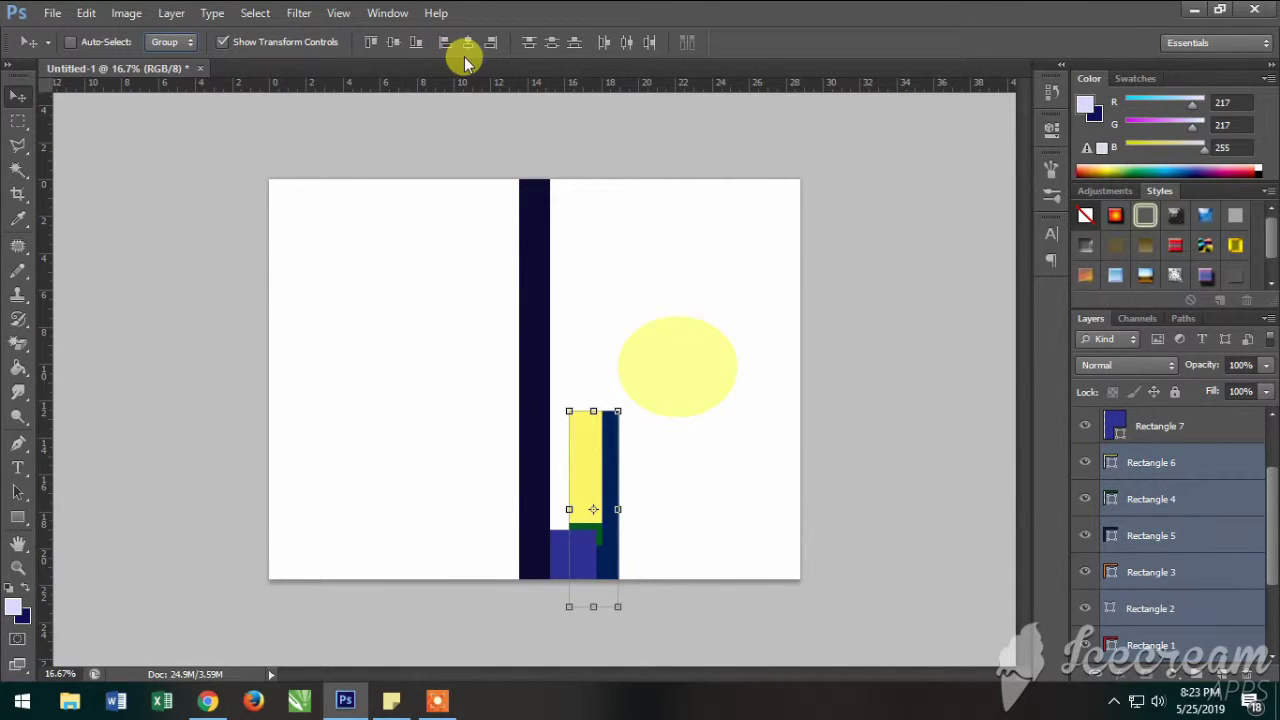
key(ctrl+z)
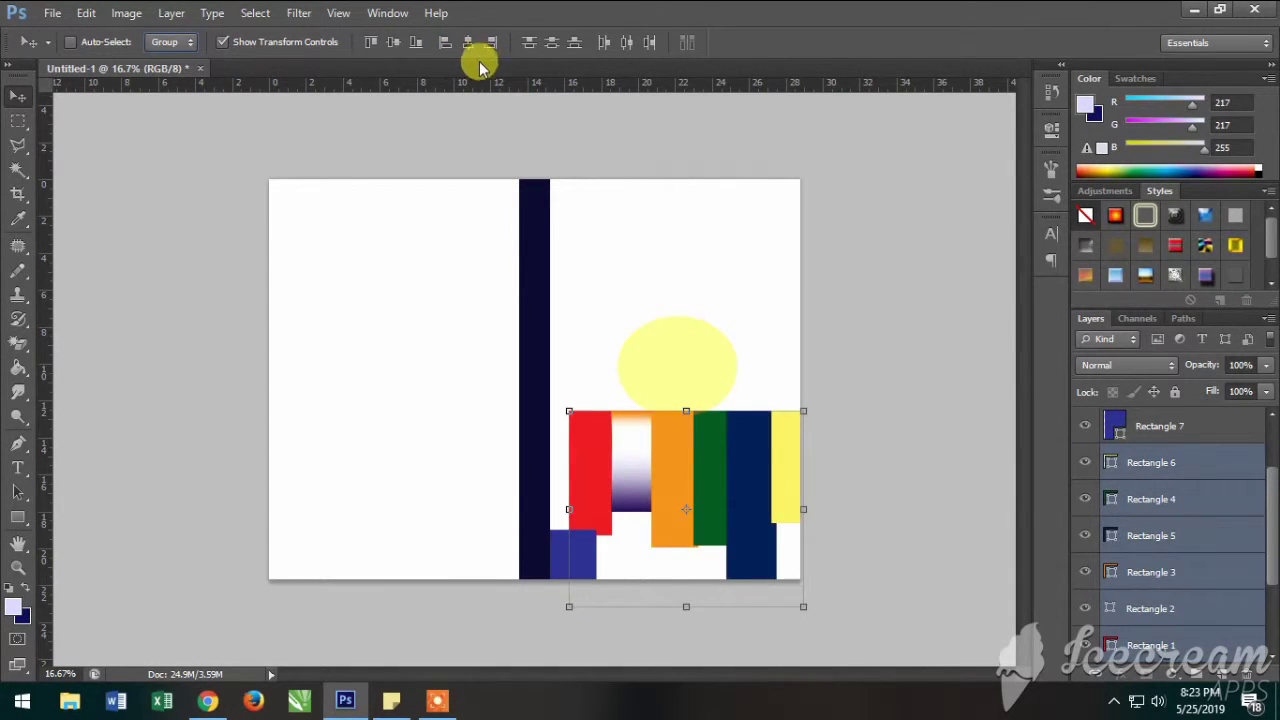
key(ctrl+alt+z)
key(ctrl+alt+z)
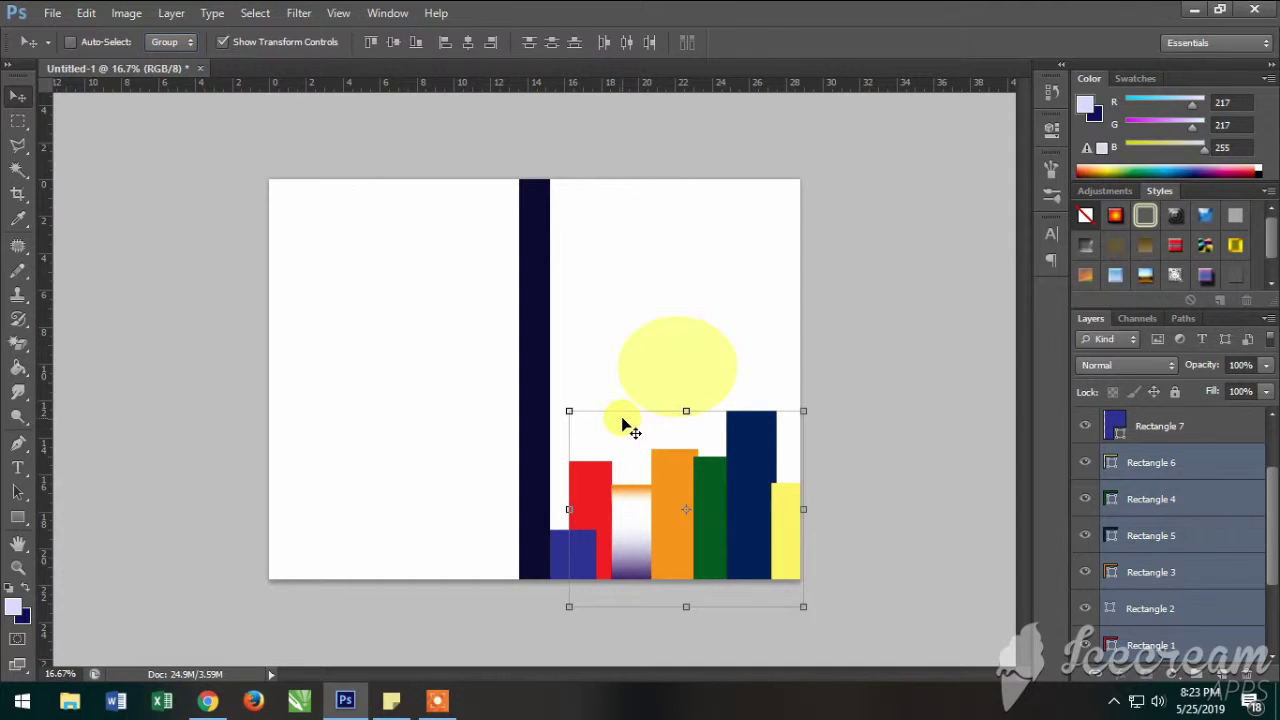
- Shift the group of skyline bars slightly left and up
mouse_move(622, 426)
mouse_down()
mouse_move(615, 229)
mouse_move(640, 429)
mouse_move(594, 423)
mouse_move(616, 418)
mouse_up()
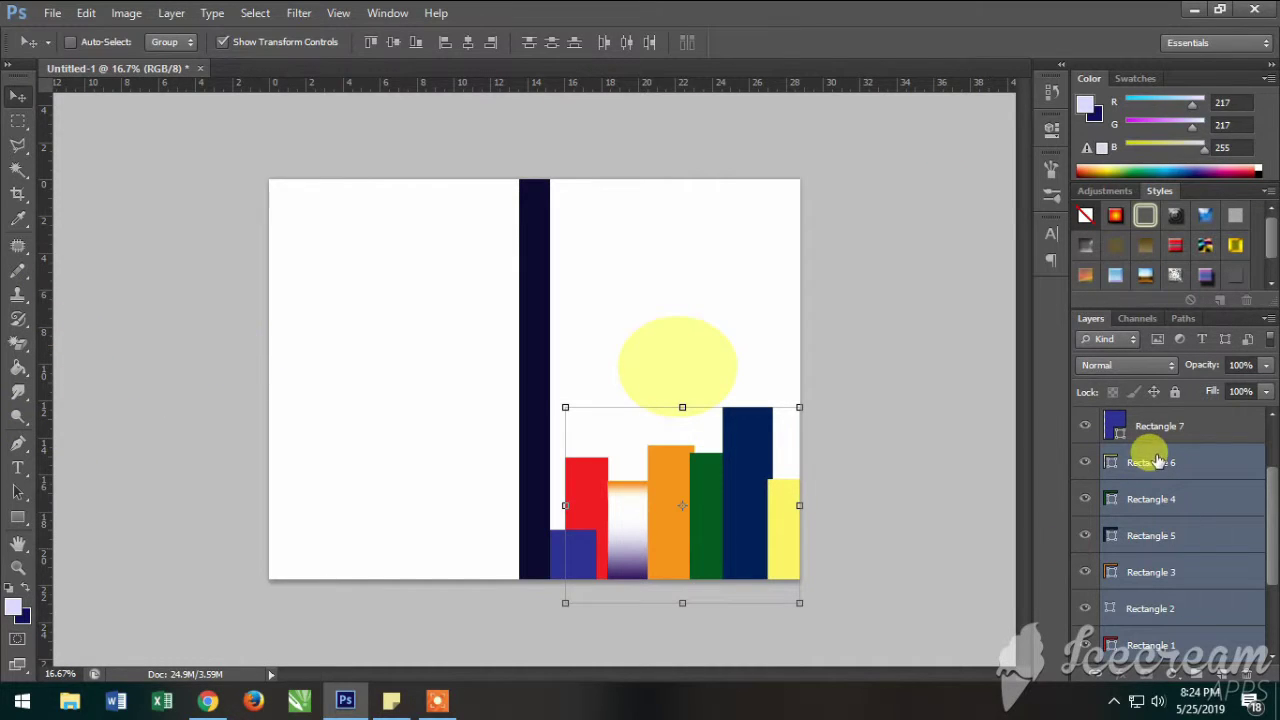
drag(1143, 463, 1138, 428)
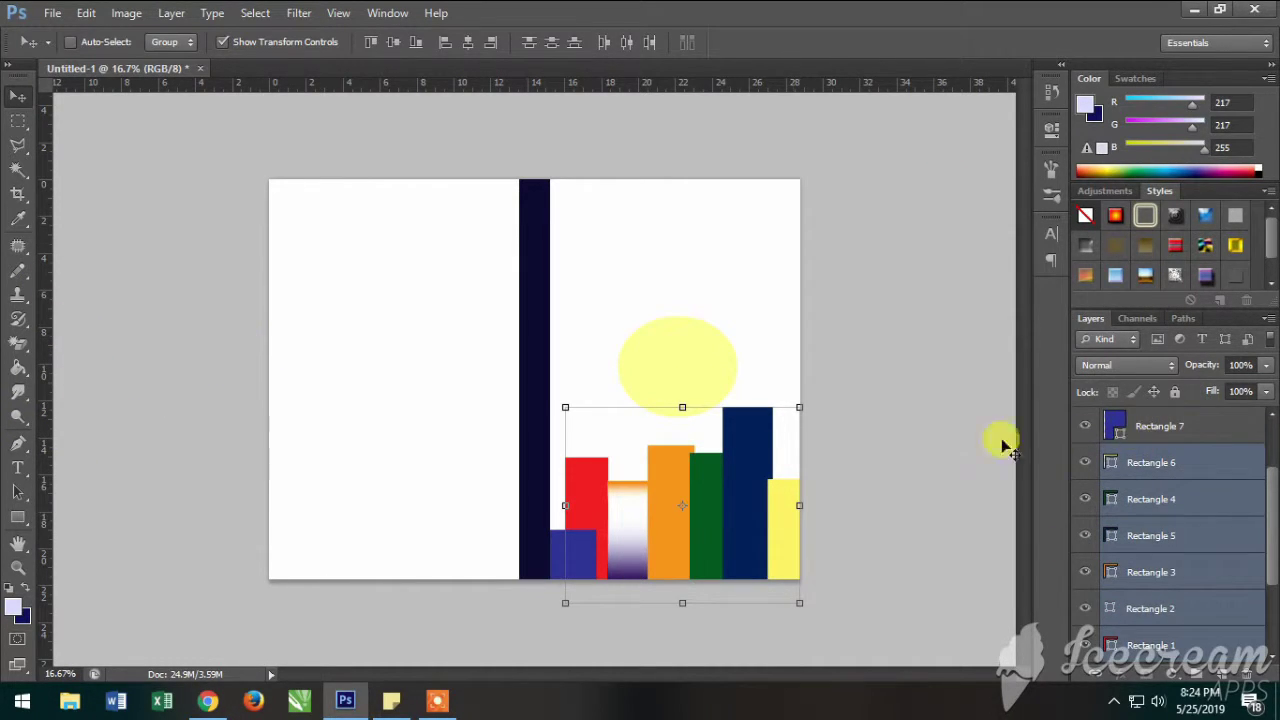
scroll(1150, 580, down, 2)
scroll(1130, 553, up, 4)
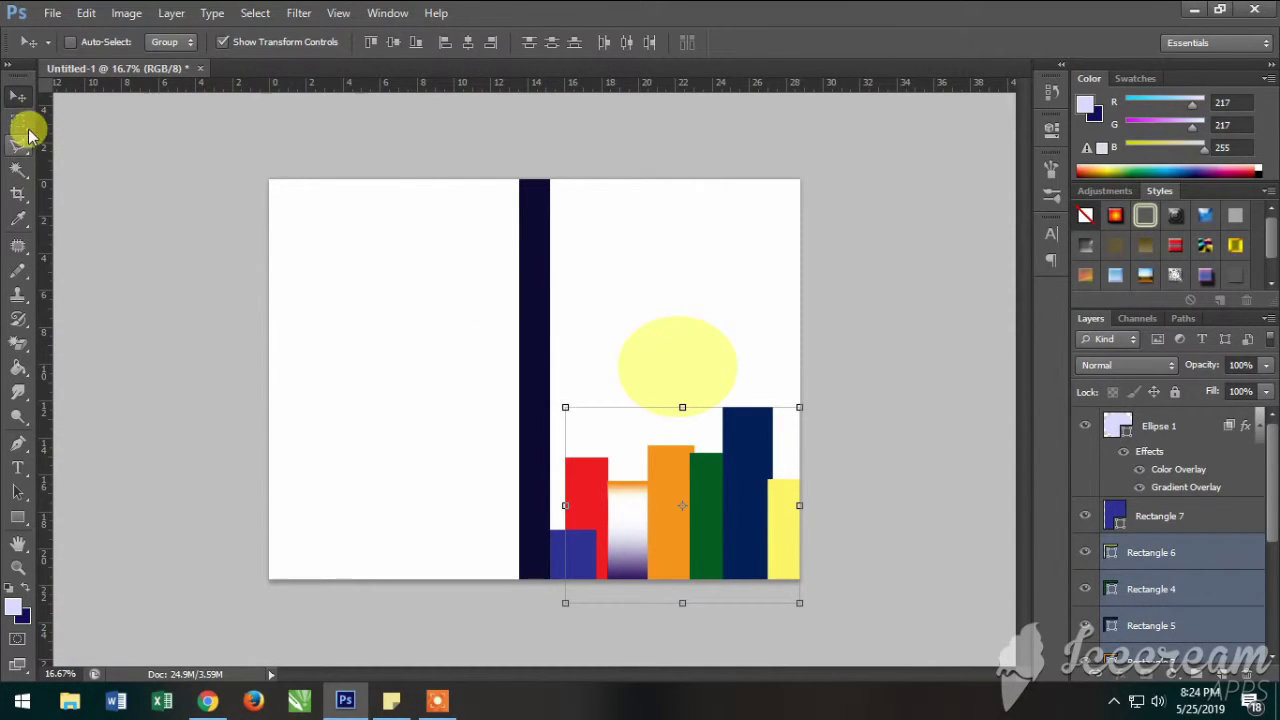
- Restack the background copy and Rectangle layers so the bars sit just beneath Background copy 2
click(18, 120)
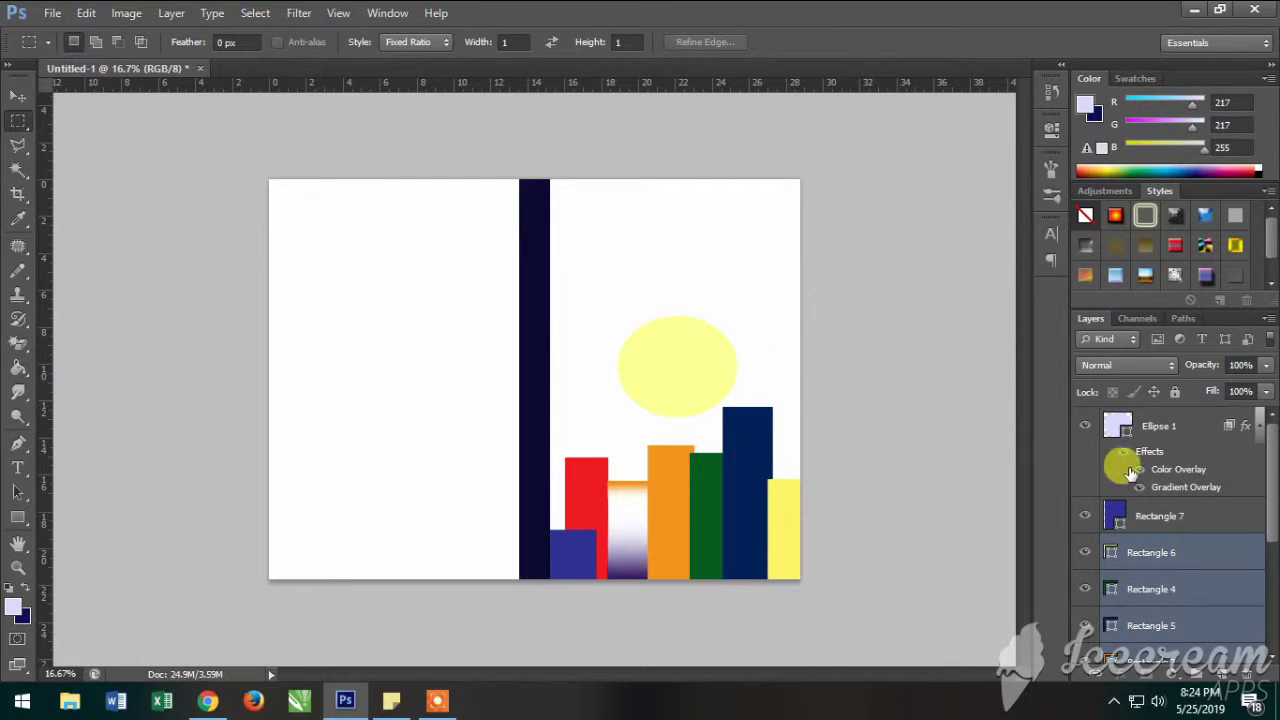
scroll(1140, 485, down, 5)
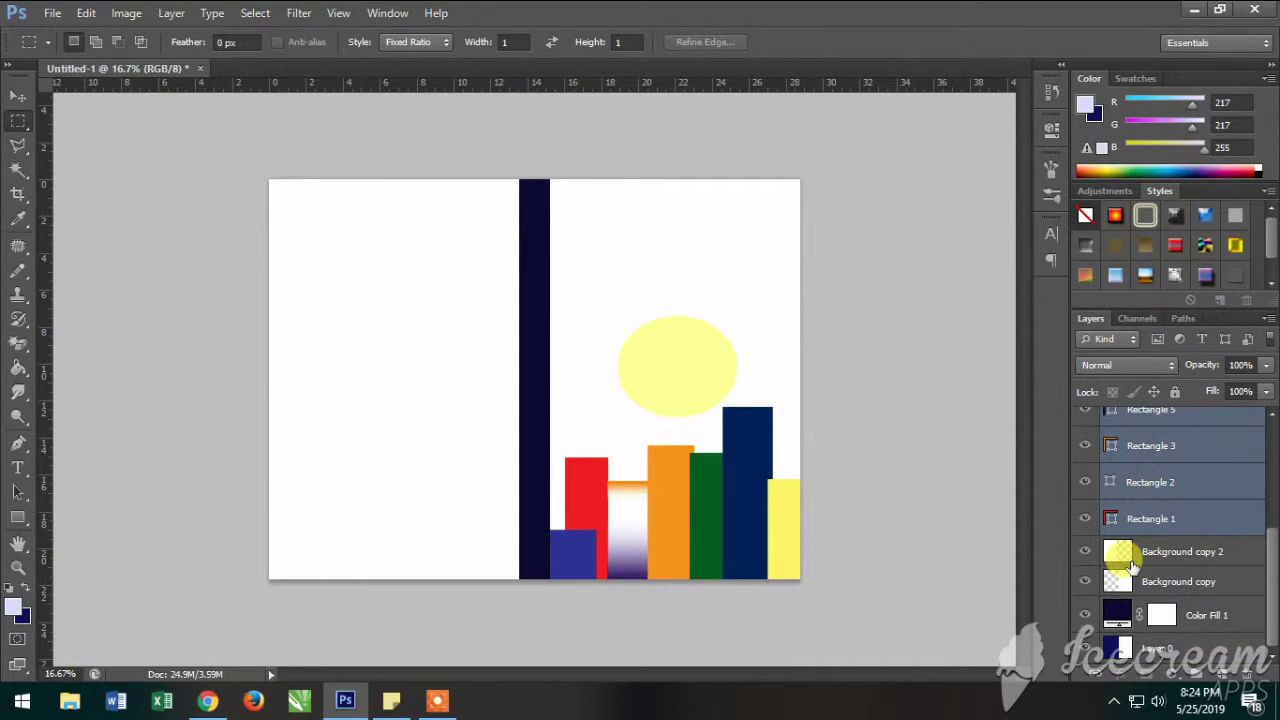
drag(1105, 570, 1105, 650)
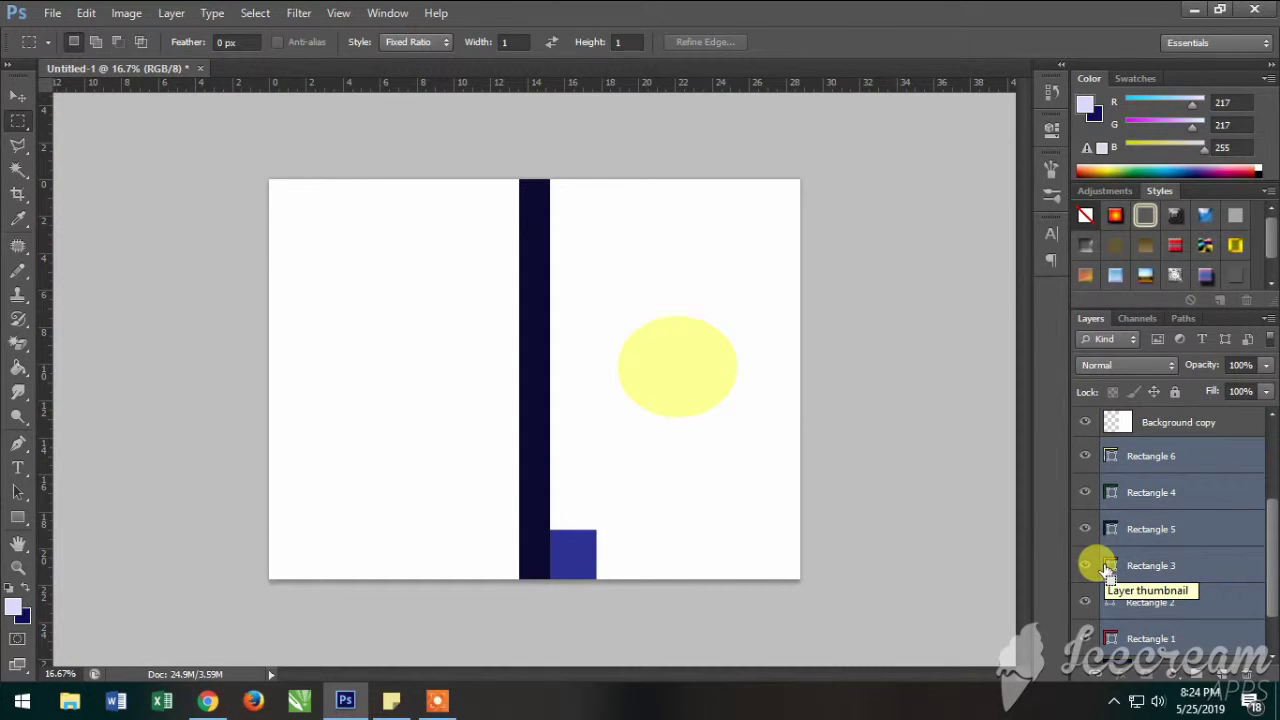
drag(1107, 568, 1105, 568)
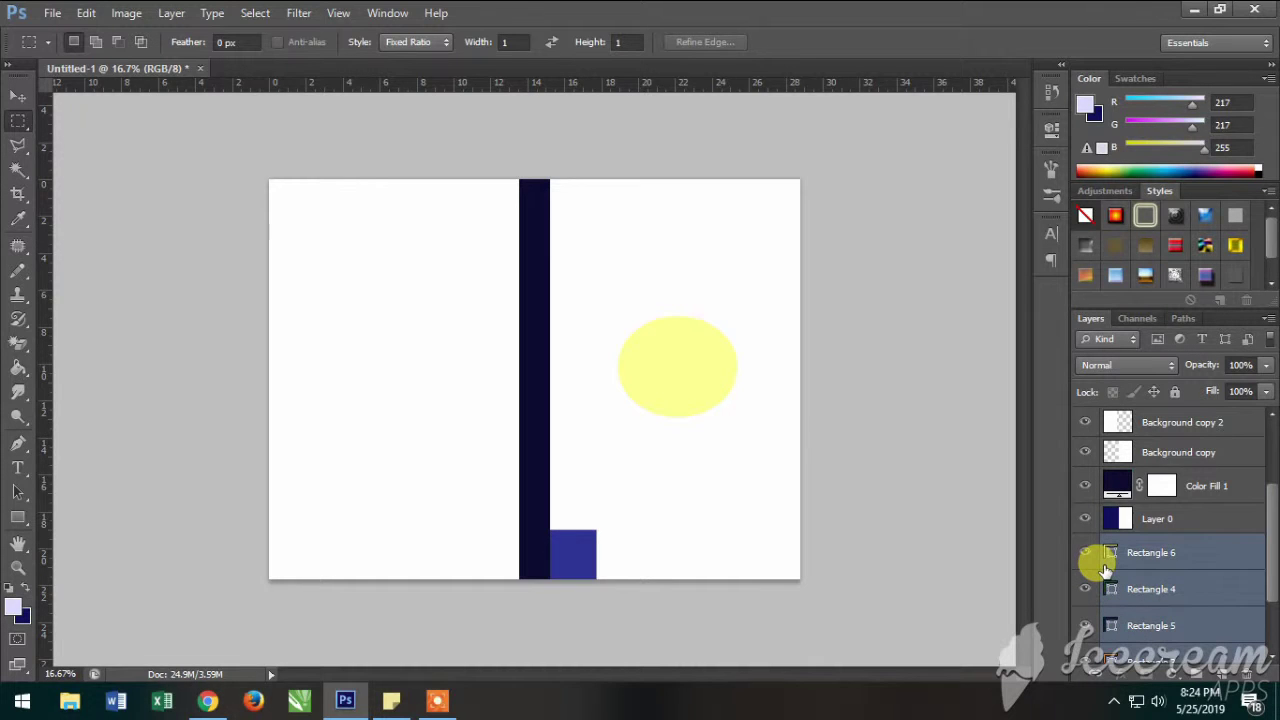
drag(1105, 570, 1107, 570)
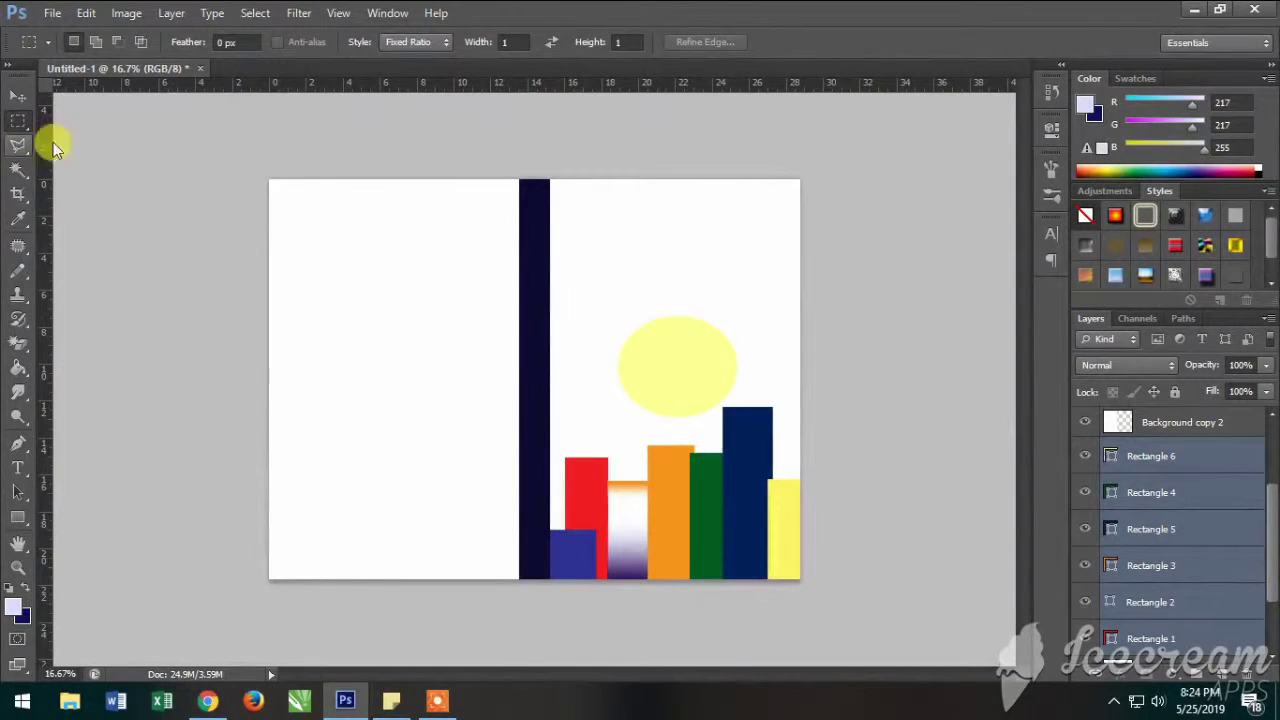
- Lower the selected skyline bars slightly toward the canvas bottom with the Move tool
click(17, 96)
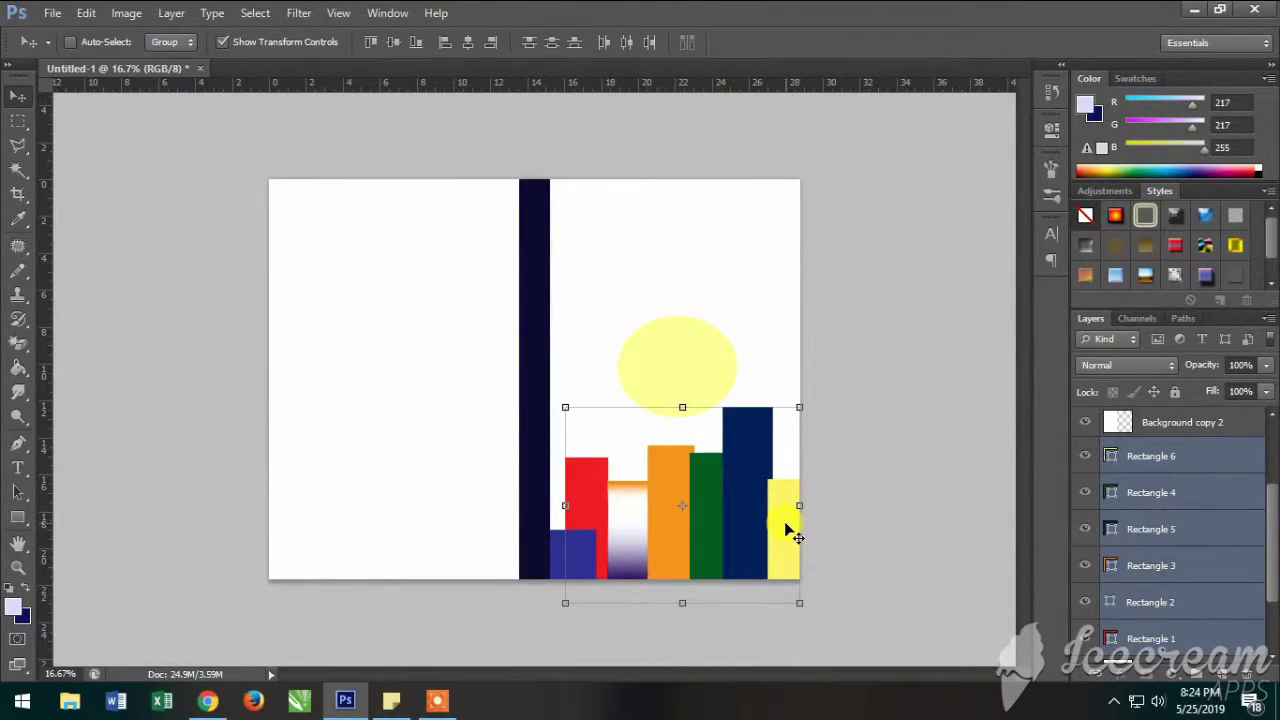
drag(785, 523, 792, 524)
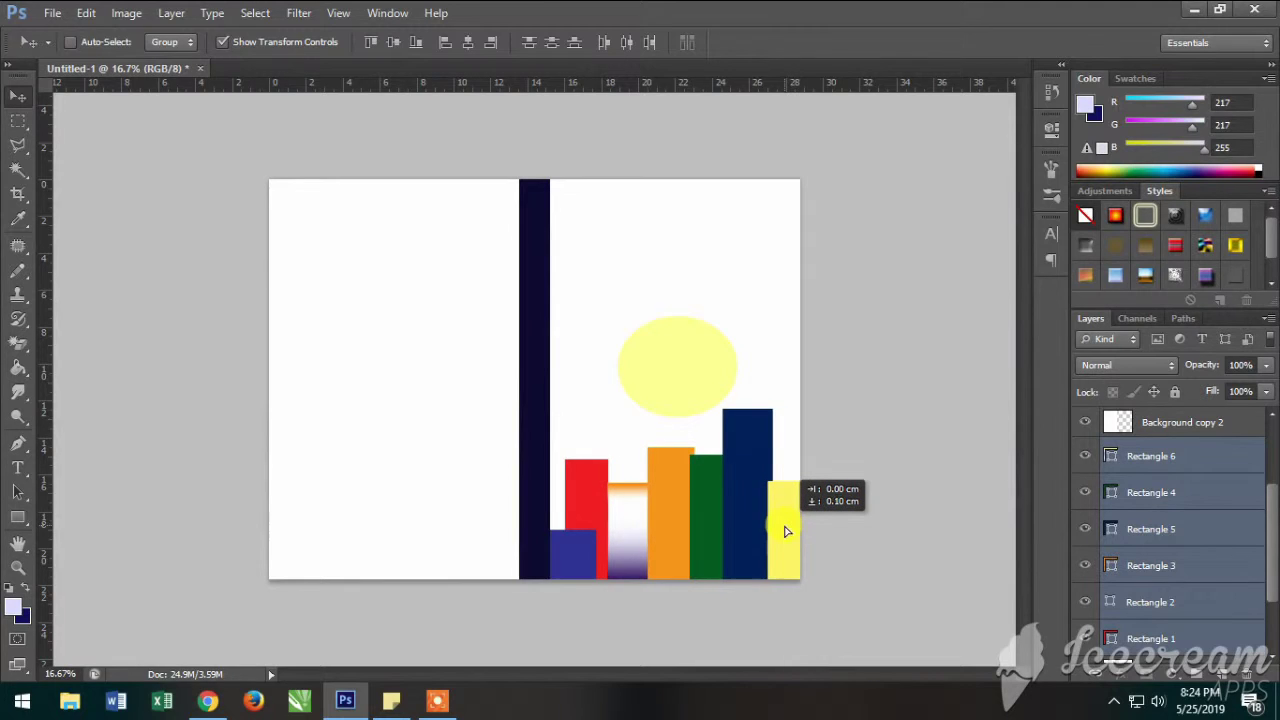
drag(792, 529, 785, 545)
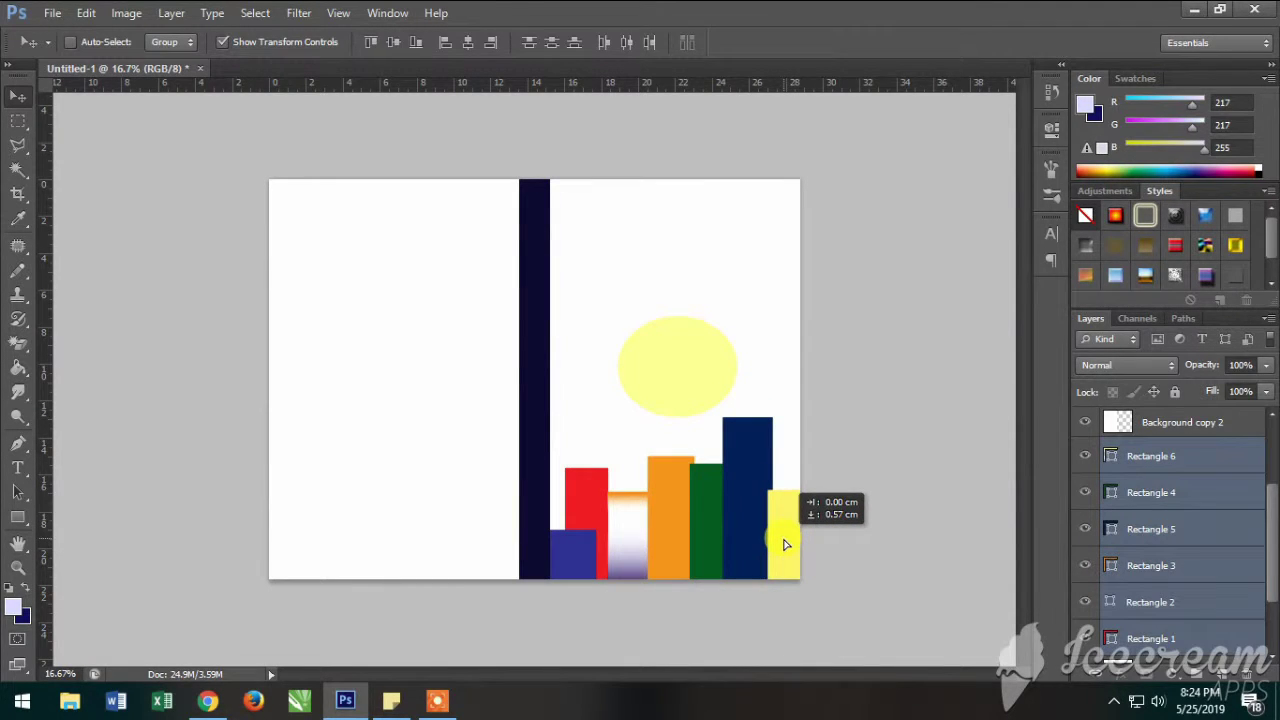
- Select Rectangle 6 alone and nudge the yellow bar right until it sits flush with the edge
click(1155, 458)
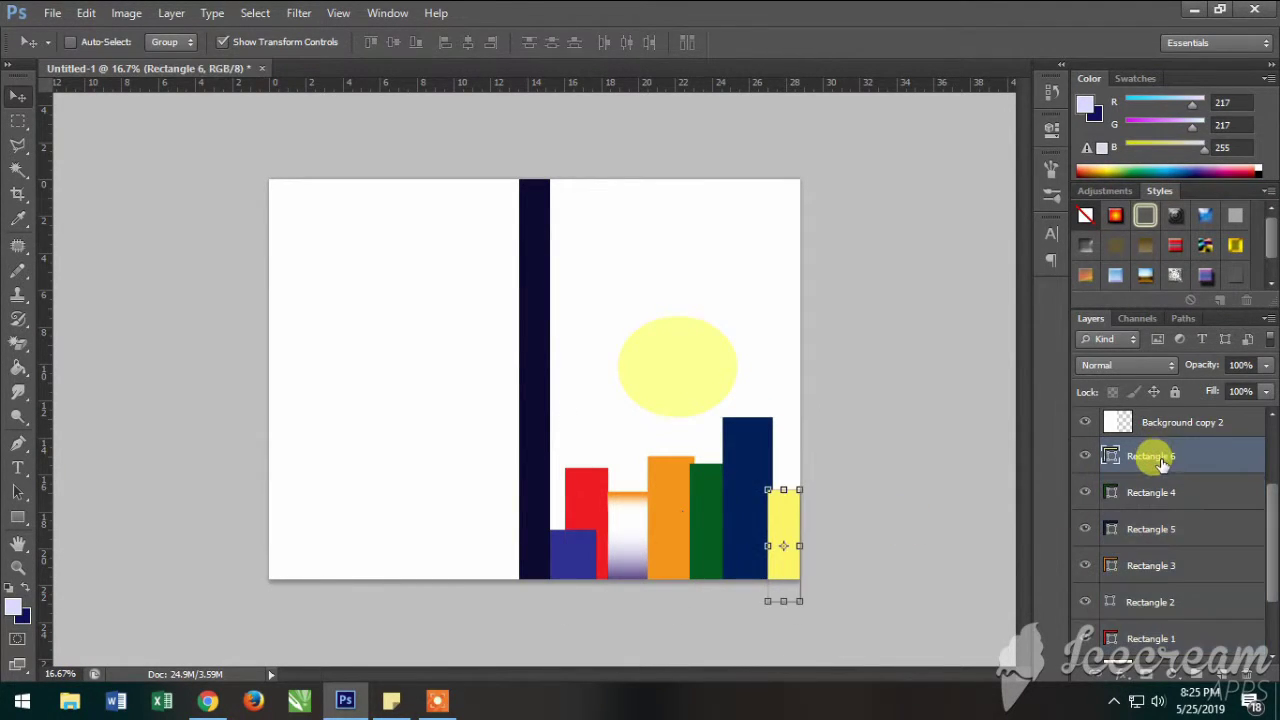
key(shift+Right)
key(shift+Right)
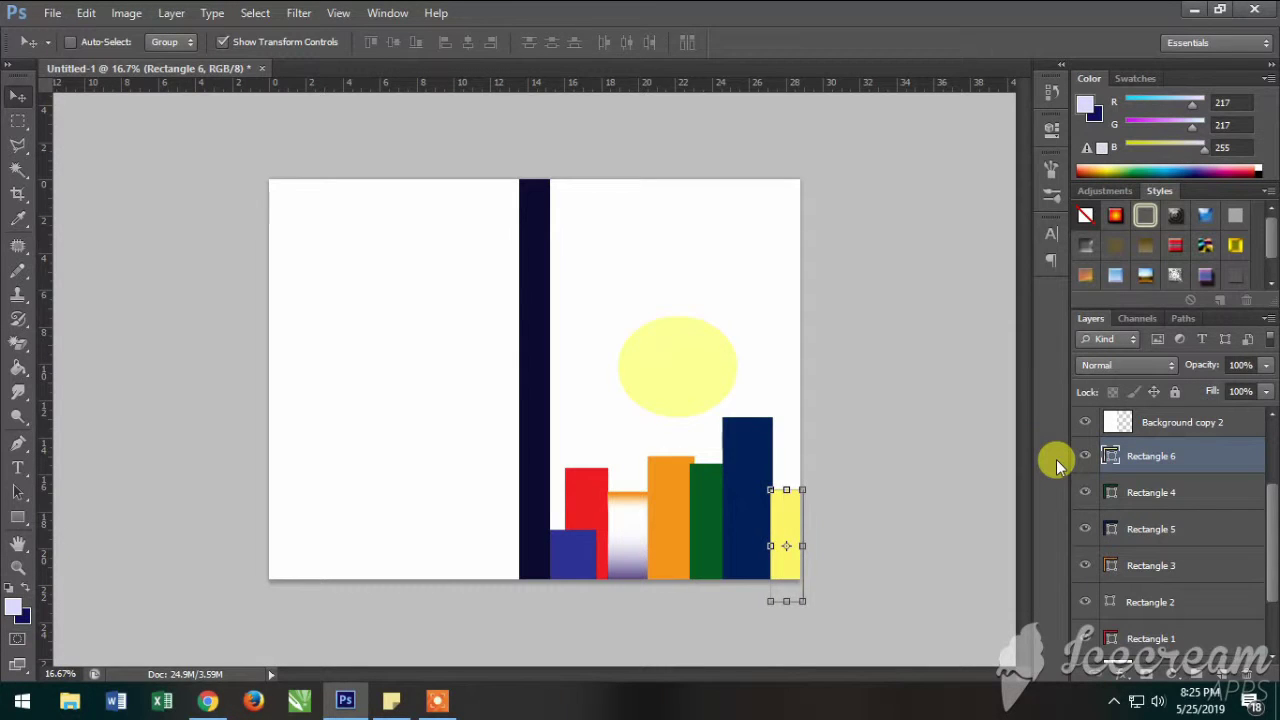
key(shift+Right)
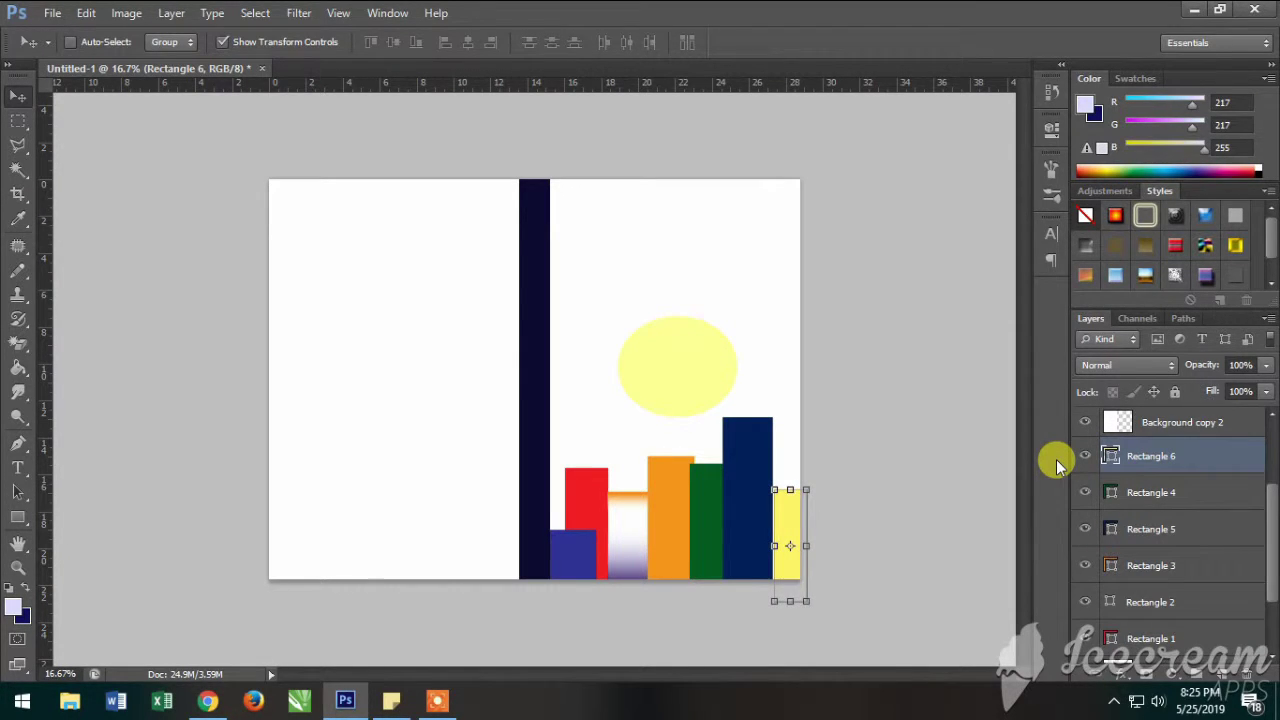
key(shift+Left)
click(17, 120)
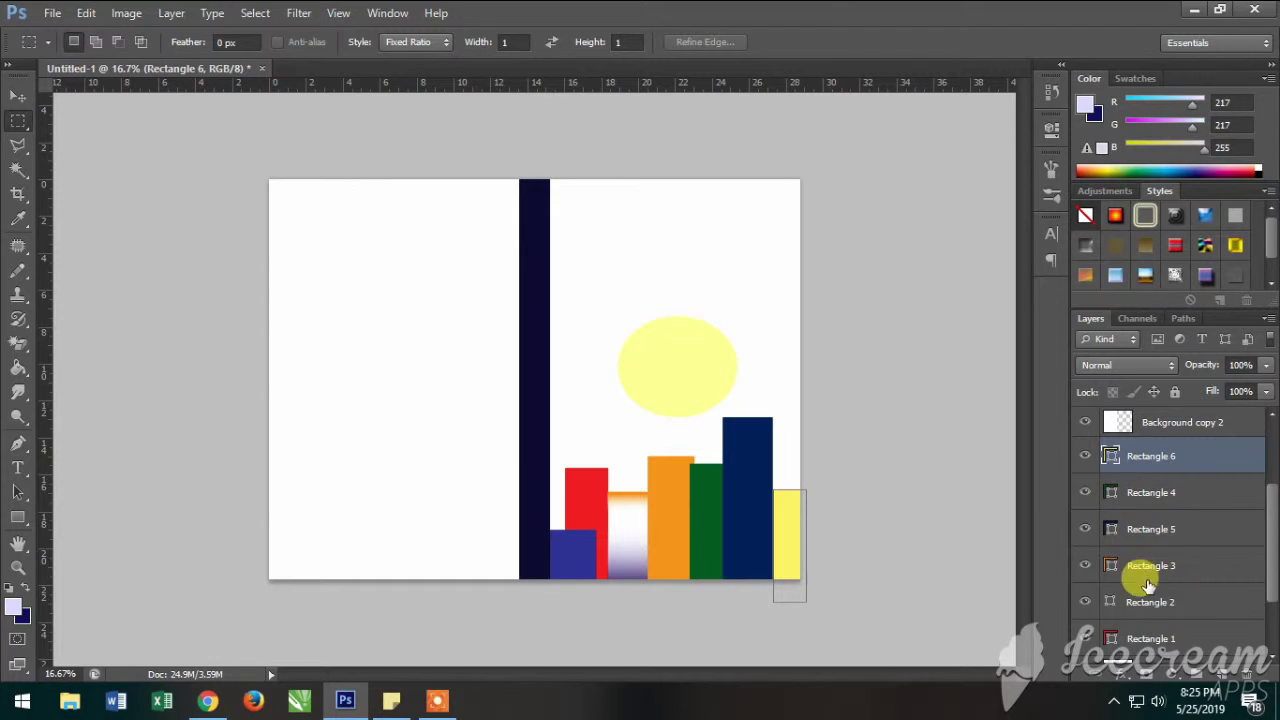
- Select Rectangles 4, 5, 3, 2 and 1 and drag them up to just below Rectangle 7
scroll(1138, 575, down, 2)
scroll(1120, 580, up, 3)
scroll(1108, 563, up, 1)
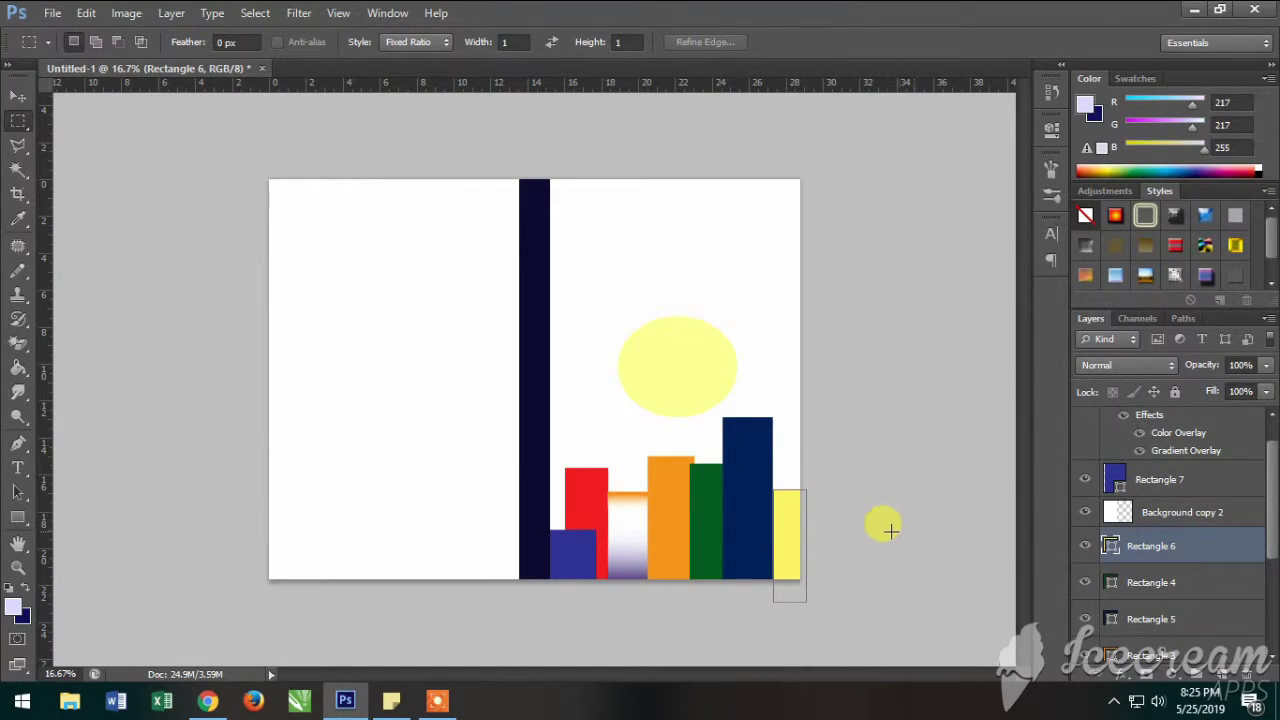
click(1140, 582)
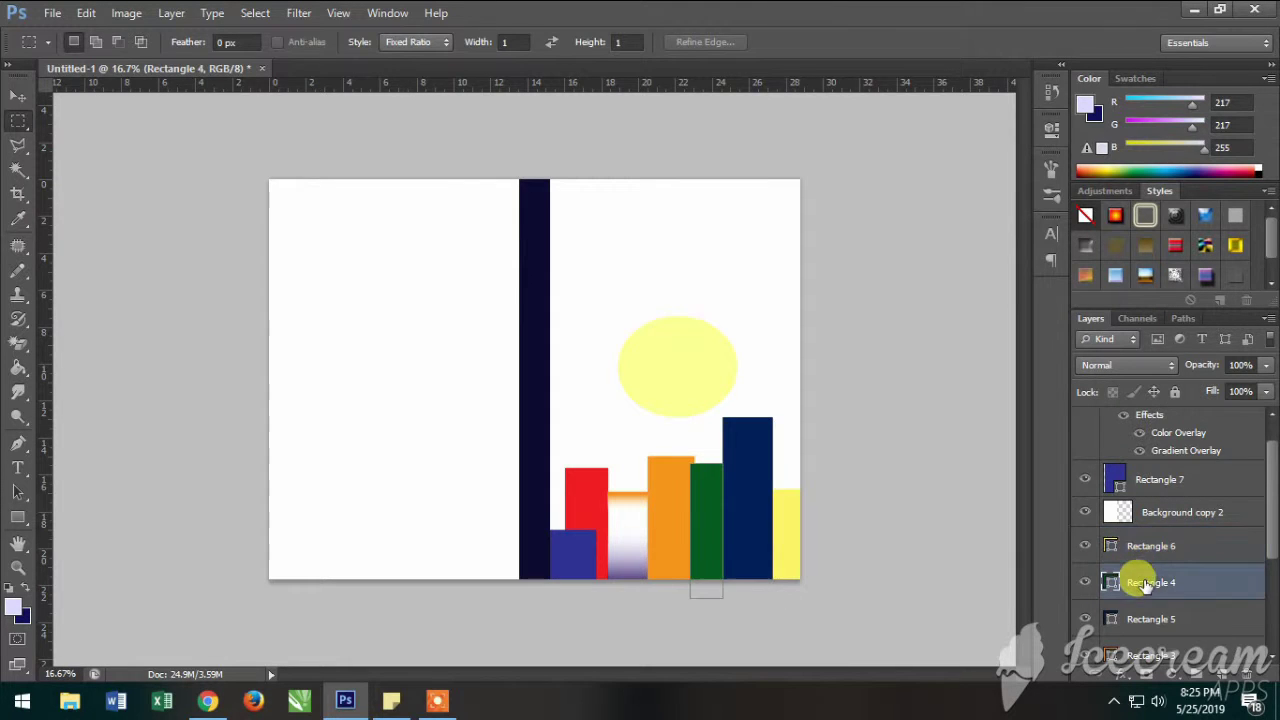
ctrl+click(1143, 616)
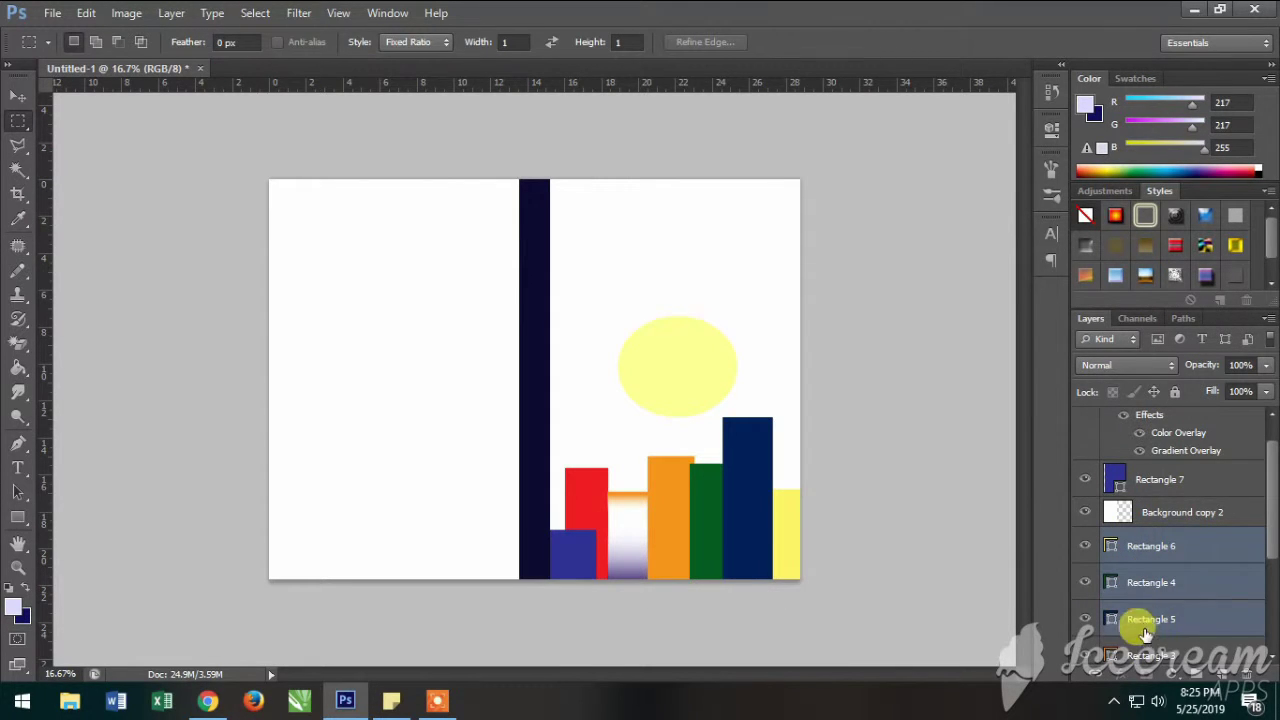
ctrl+click(1150, 652)
scroll(1155, 630, down, 3)
ctrl+click(1145, 512)
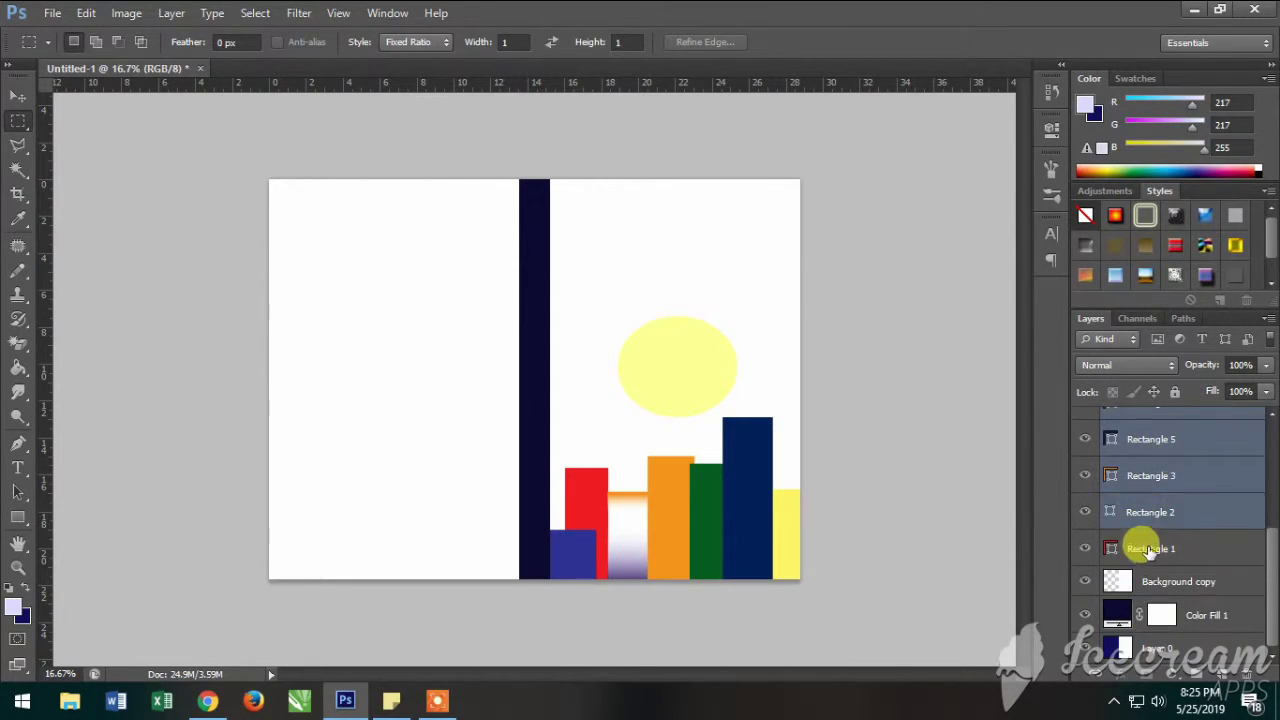
ctrl+click(1153, 548)
scroll(1155, 555, up, 3)
scroll(1158, 570, up, 2)
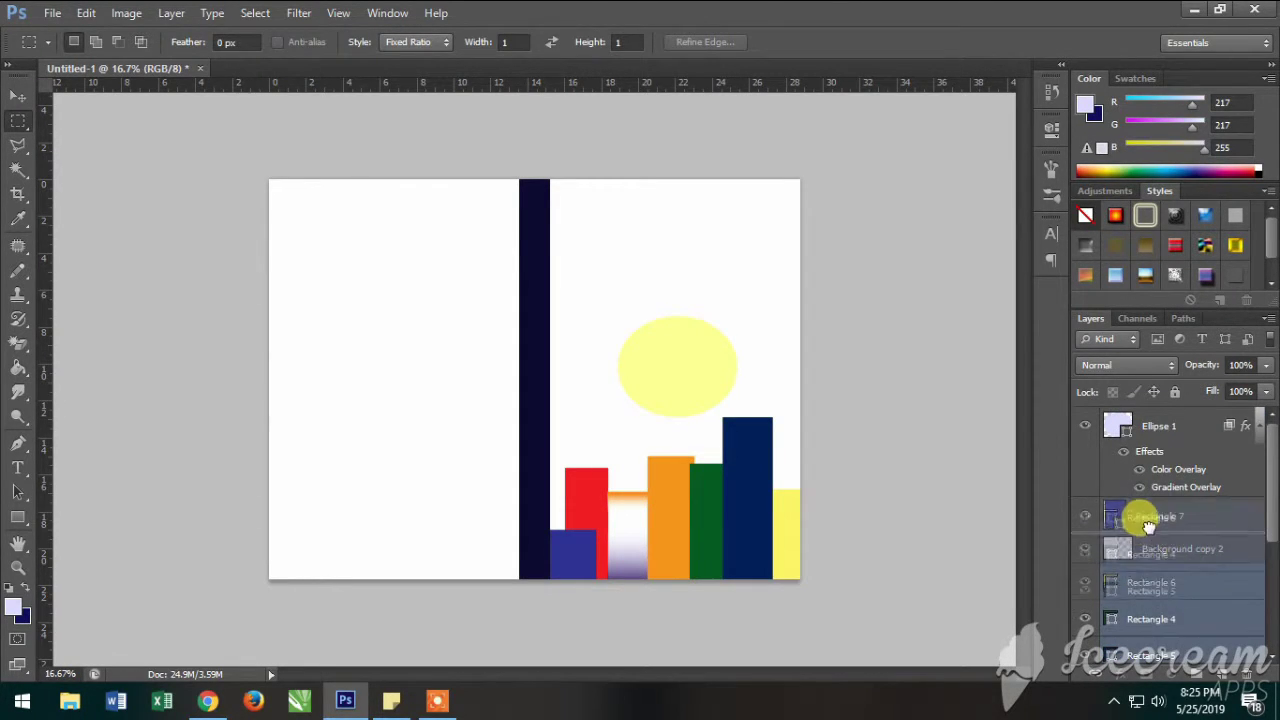
drag(1160, 582, 1143, 530)
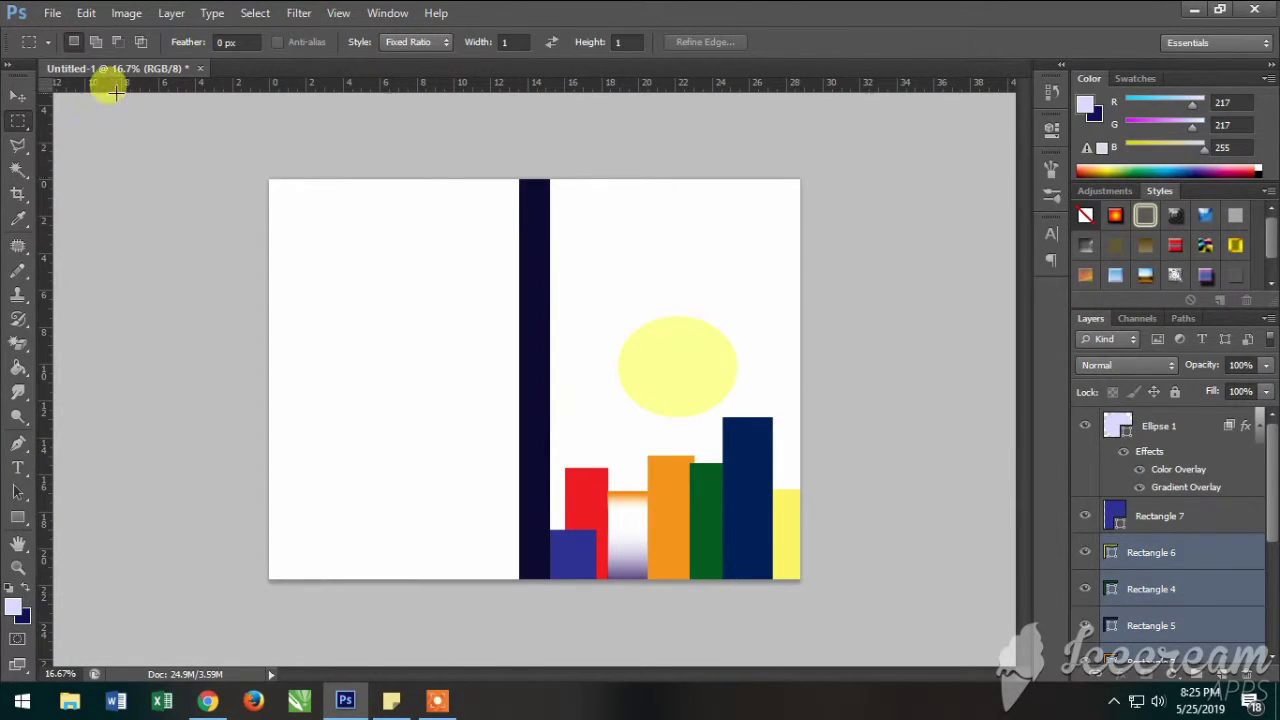
- With the Rectangle tool active, switch the bars' stroke type to Gradient
click(18, 518)
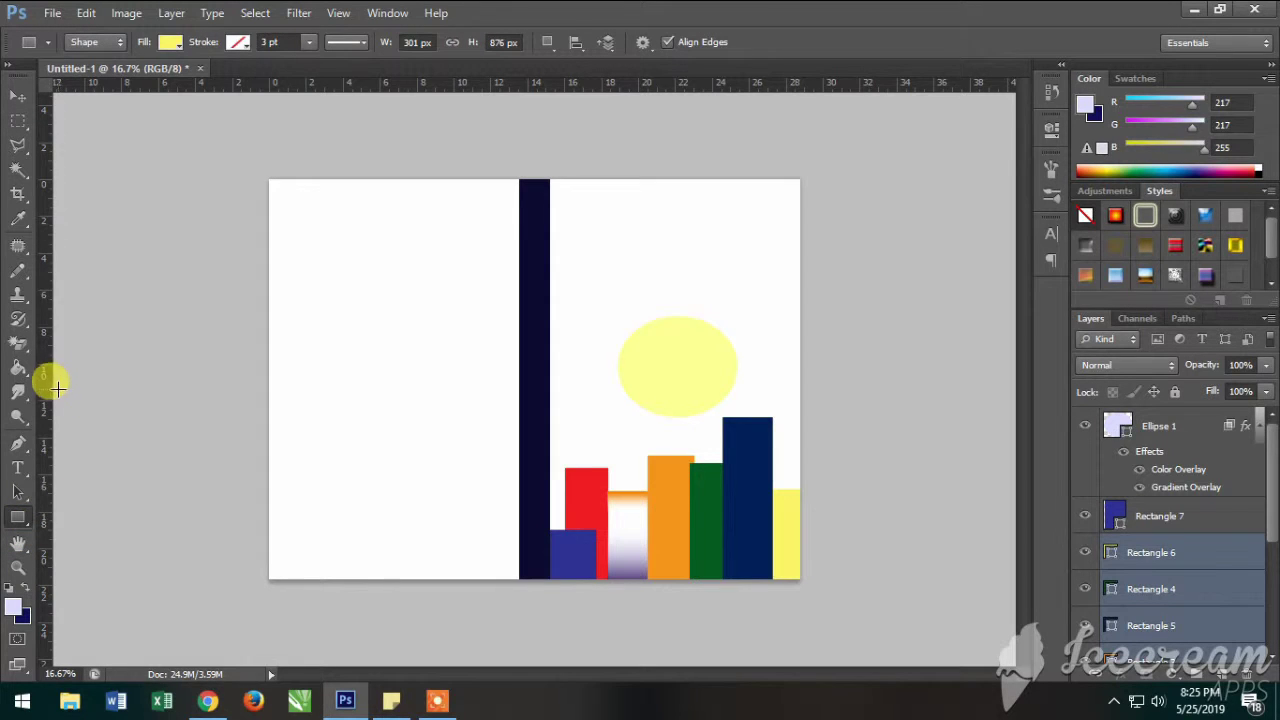
click(174, 44)
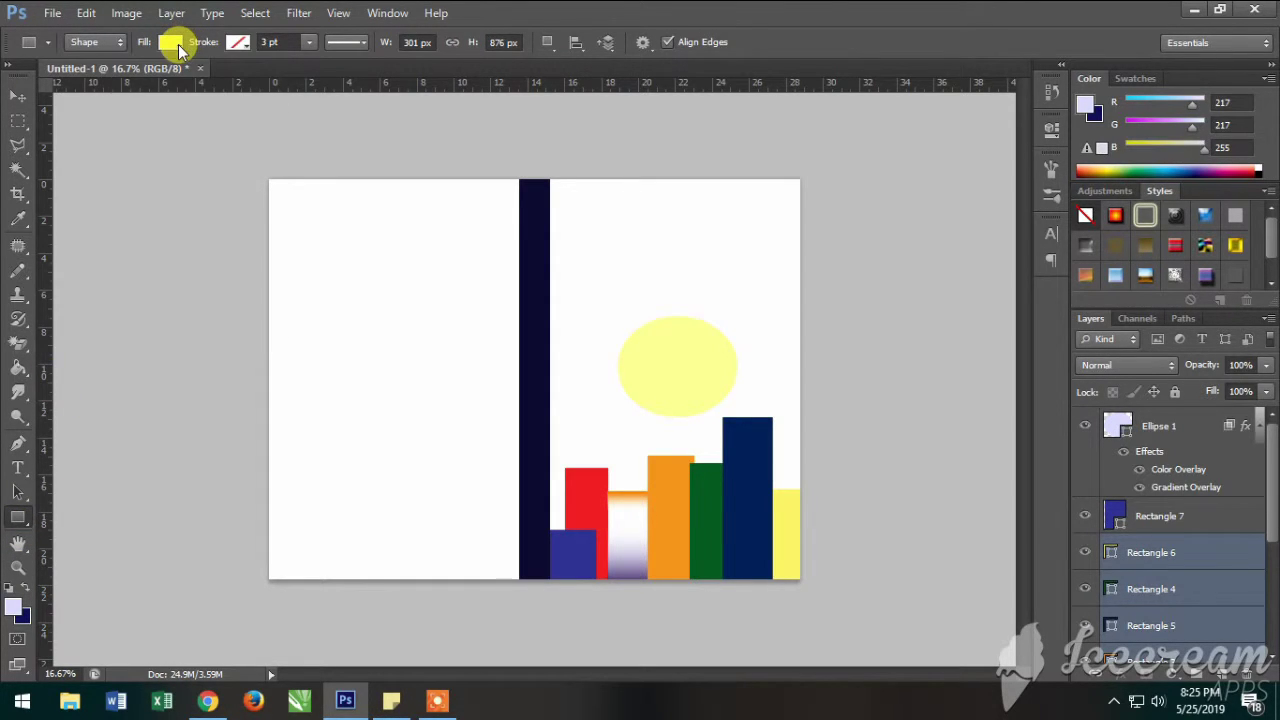
click(240, 43)
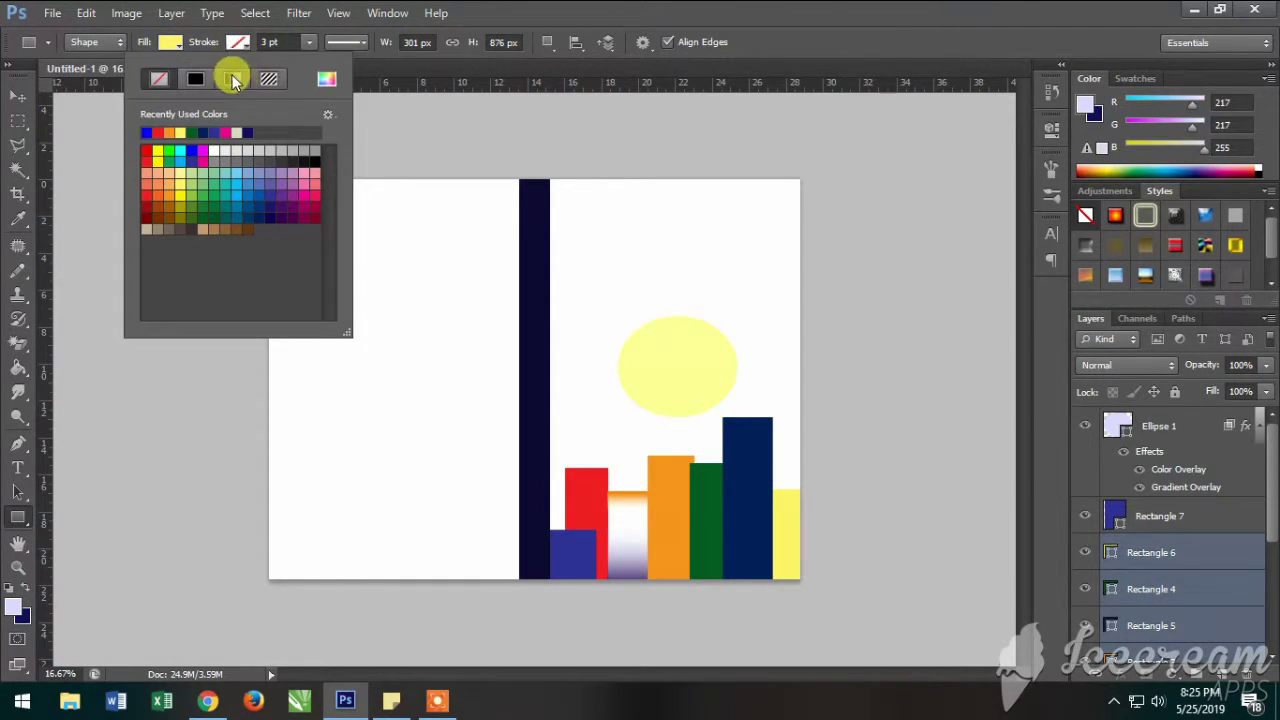
click(232, 79)
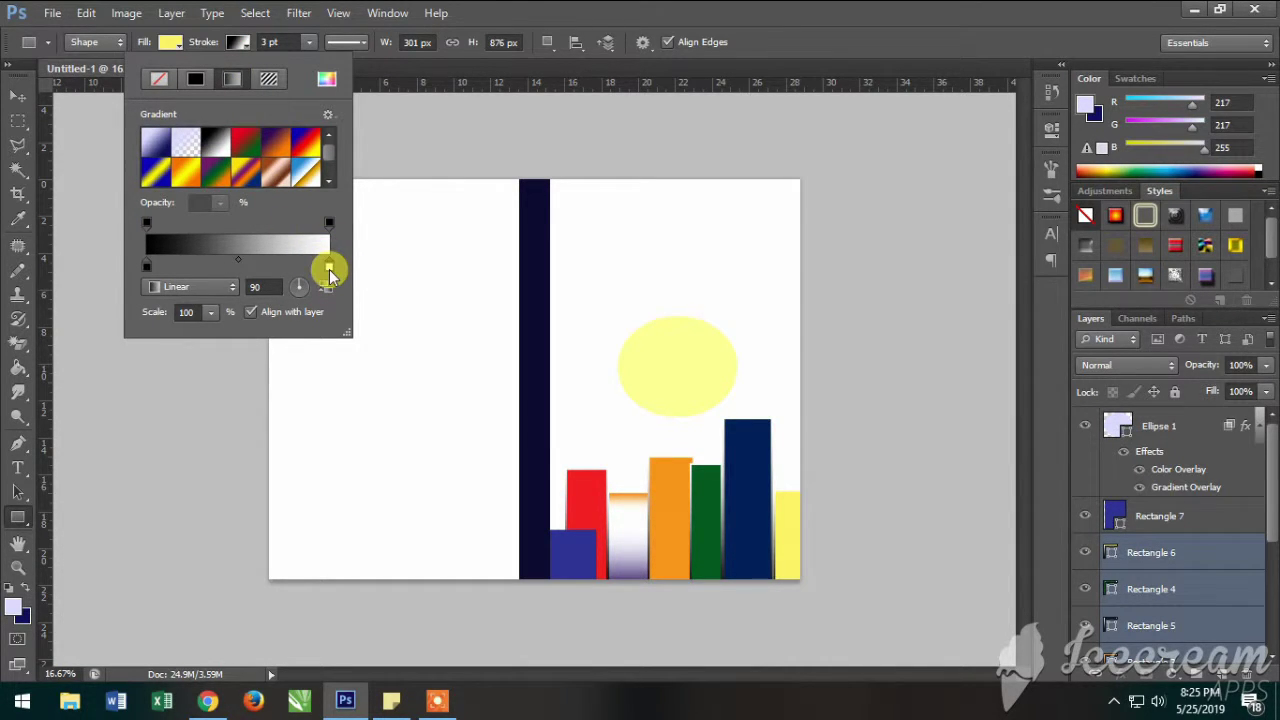
- Reposition the white stop, set the stroke gradient angle to -41°, and apply the blue-red-yellow preset
drag(287, 265, 331, 270)
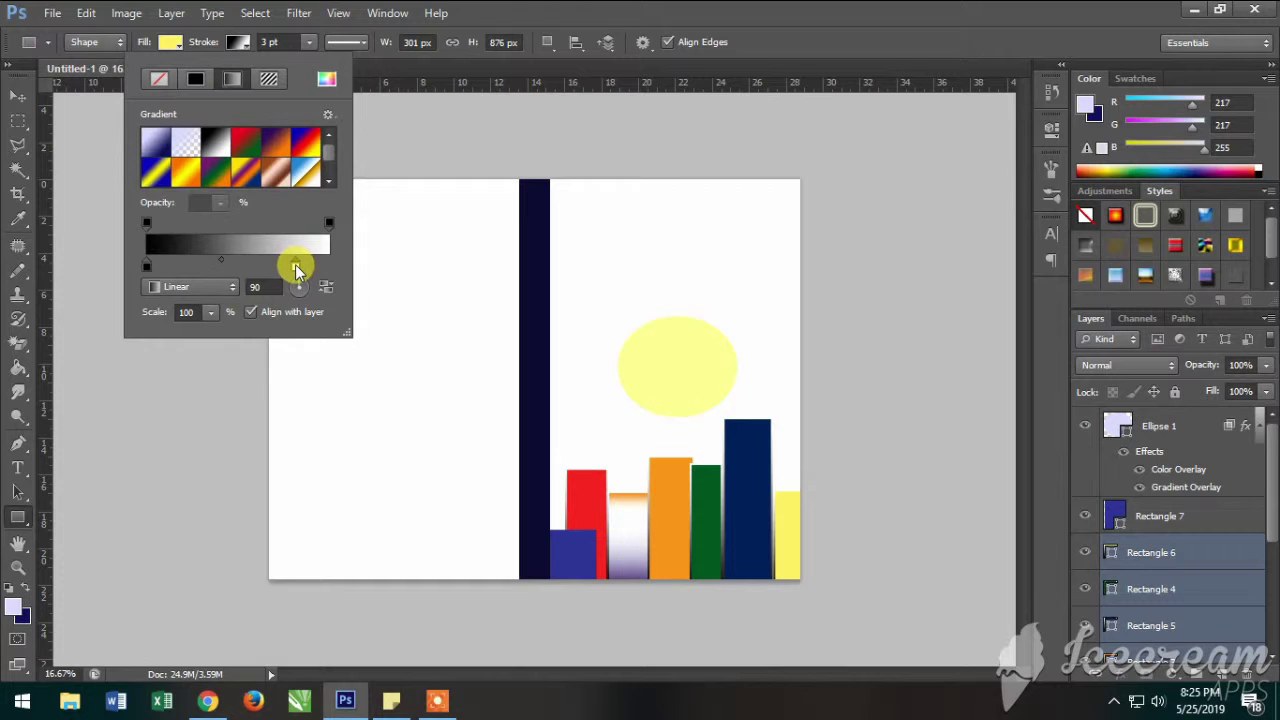
drag(330, 268, 309, 268)
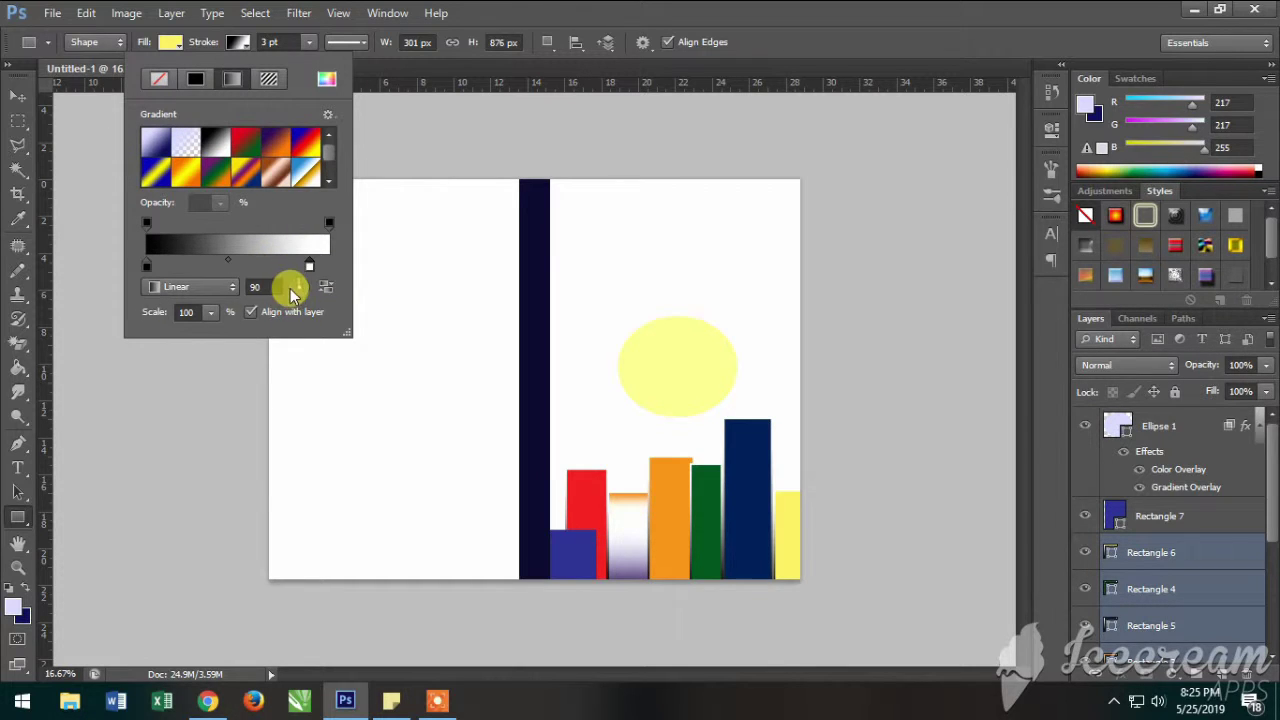
click(305, 290)
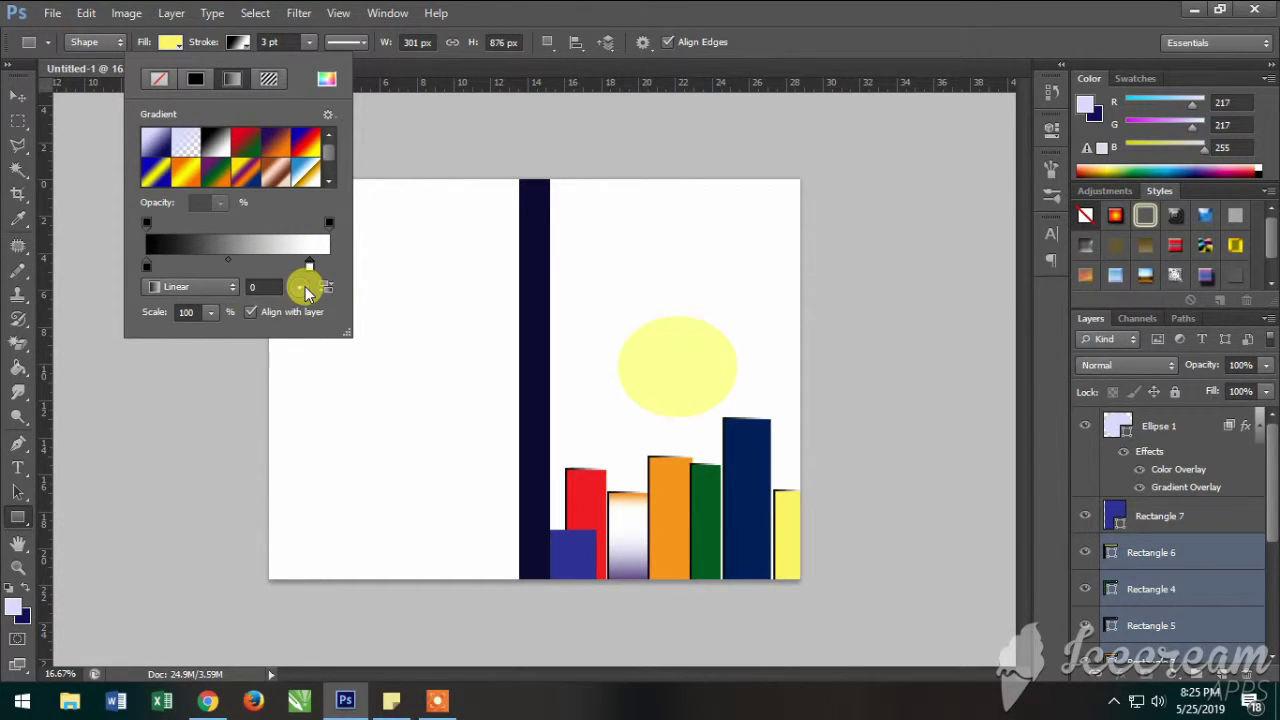
mouse_move(305, 280)
mouse_down()
mouse_move(270, 305)
mouse_move(295, 286)
mouse_up()
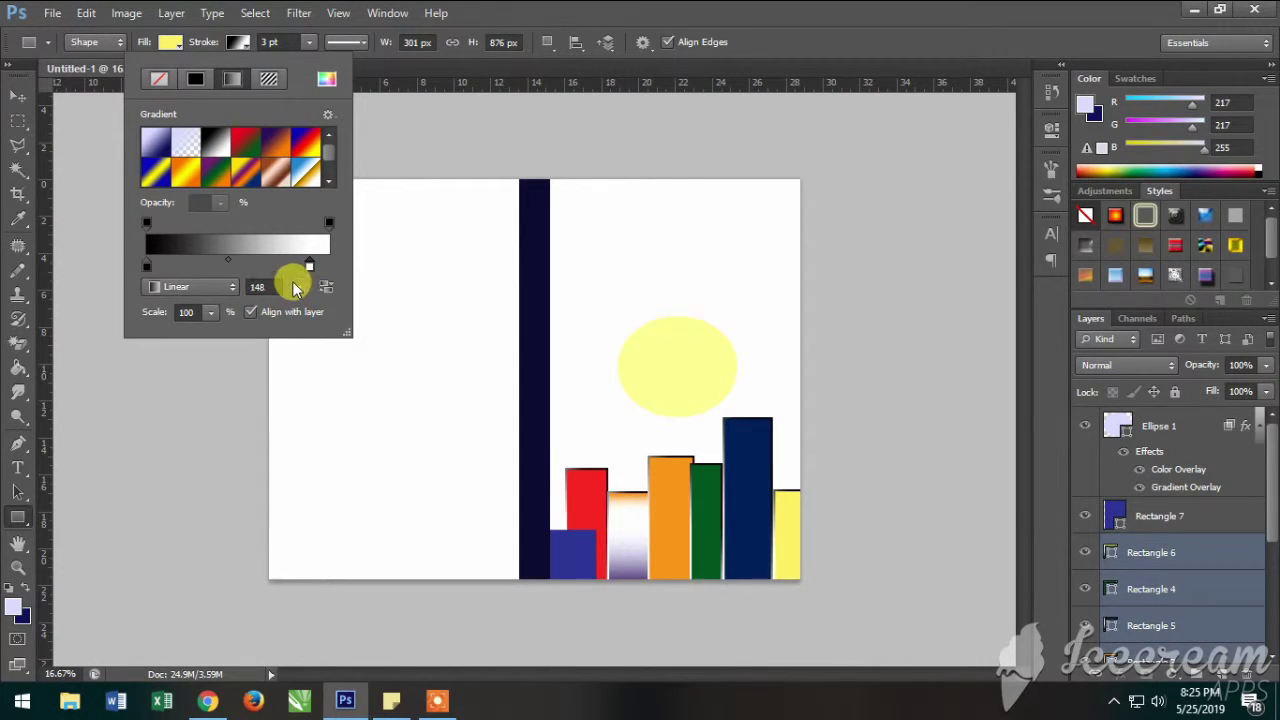
click(256, 284)
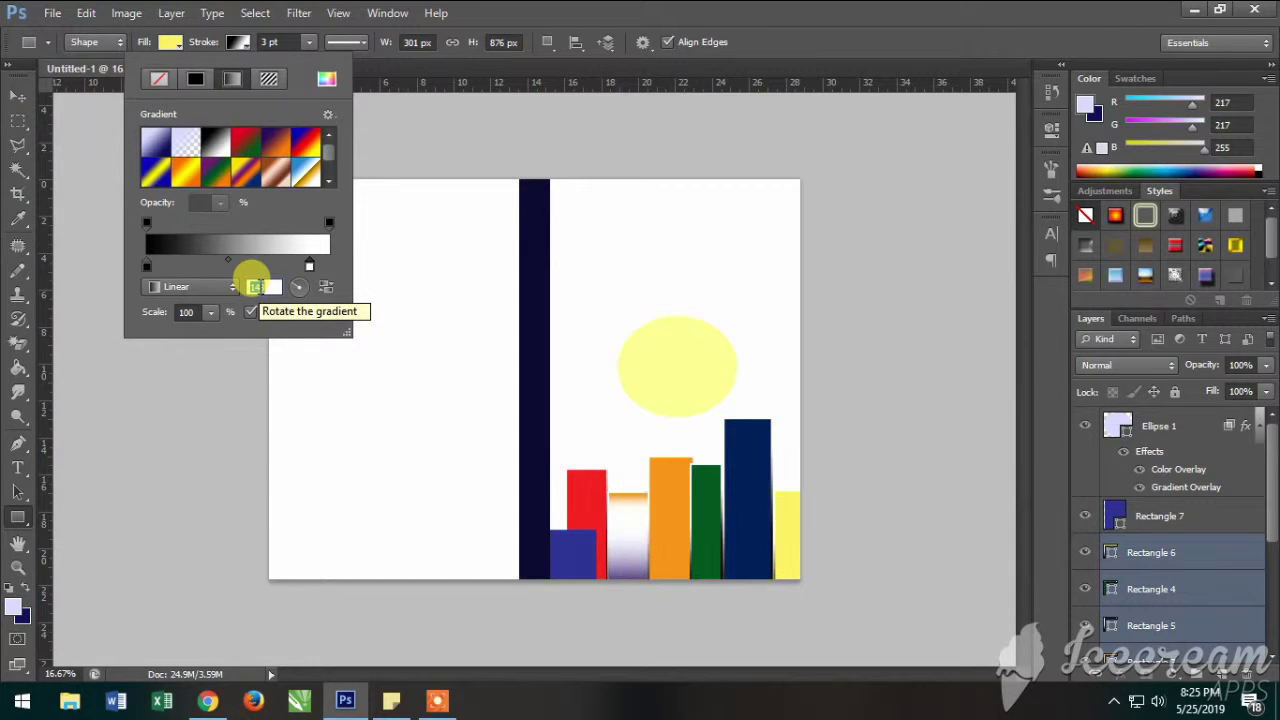
key(Up)
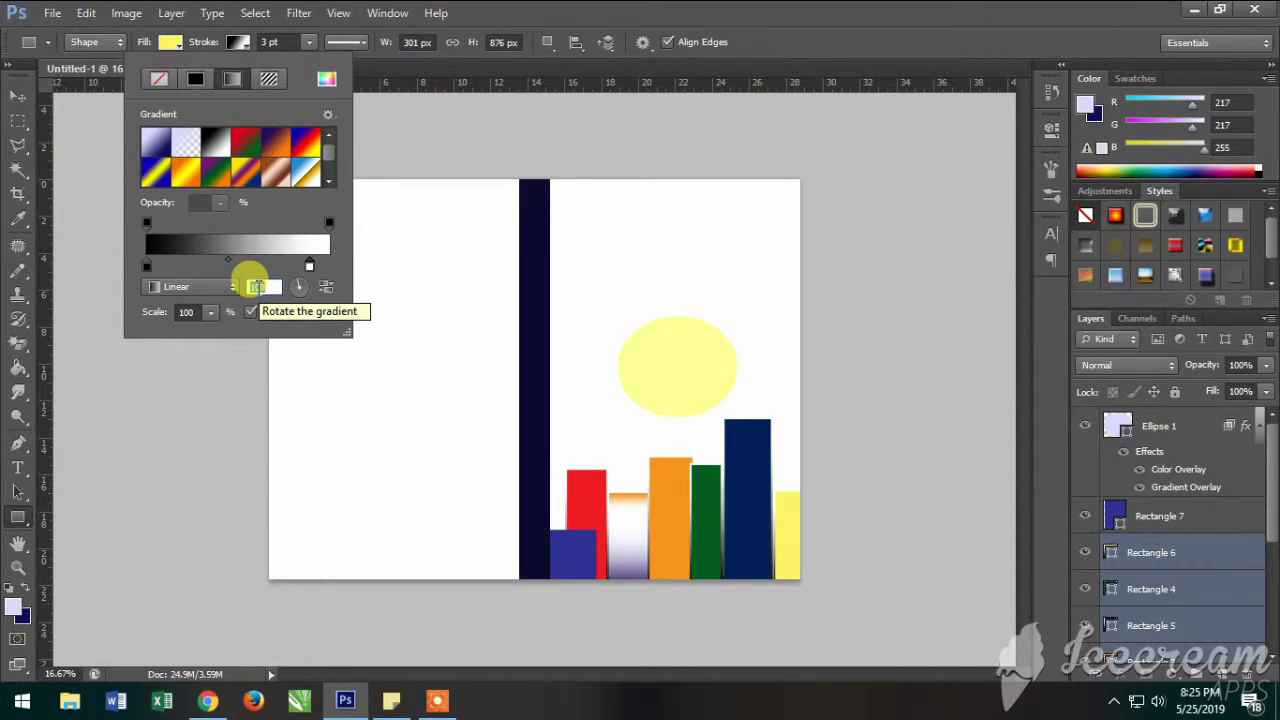
key(Up)
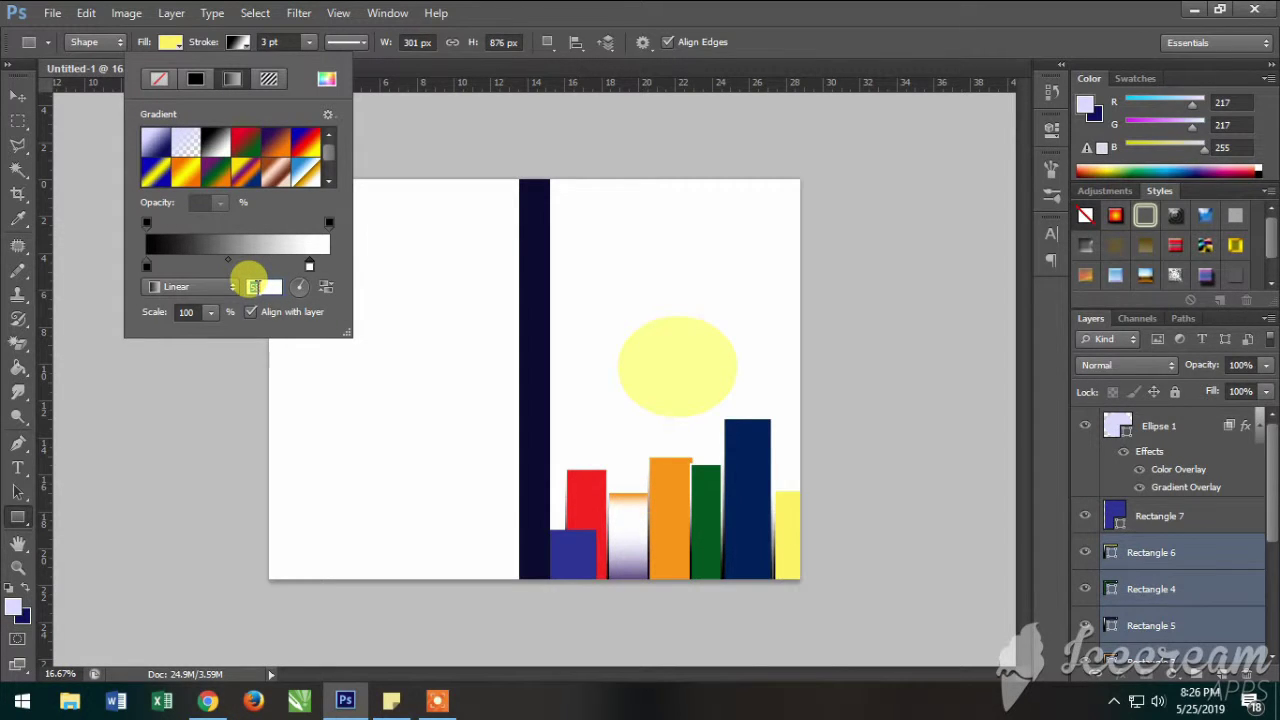
key(Up)
key(Up)
key(Up)
key(Up)
key(Up)
key(Up)
key(Up)
key(Up)
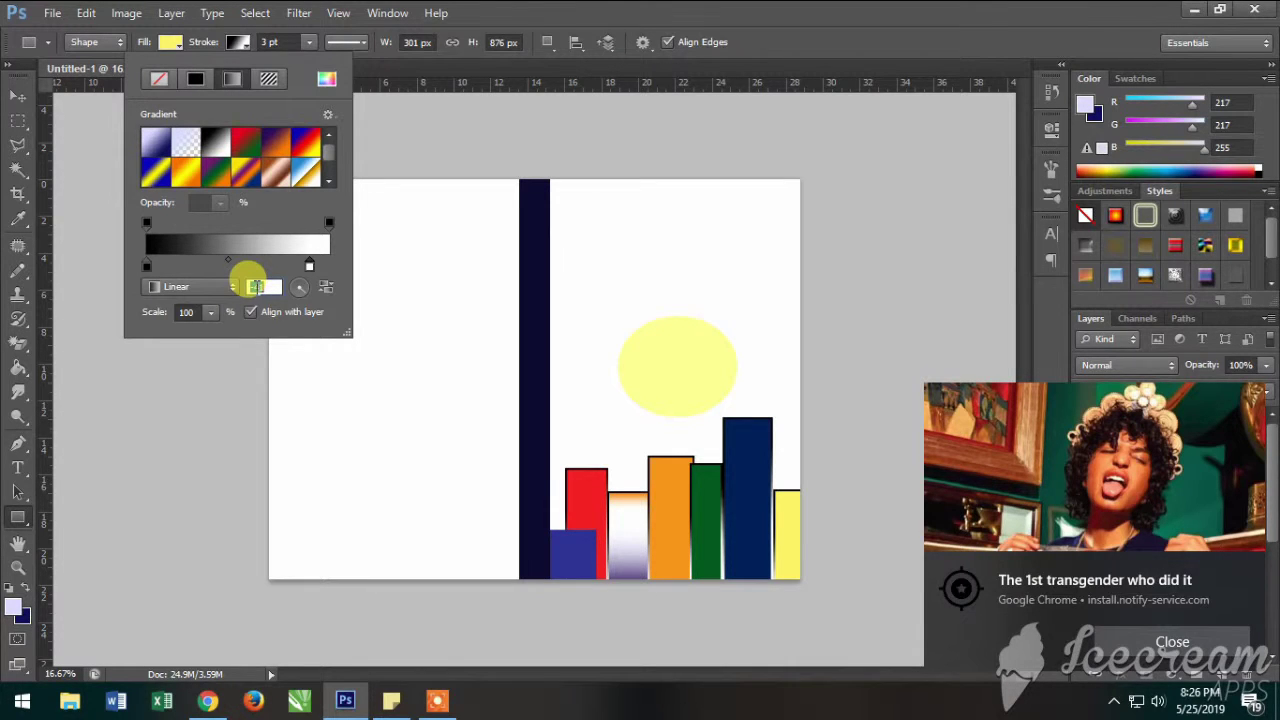
click(309, 155)
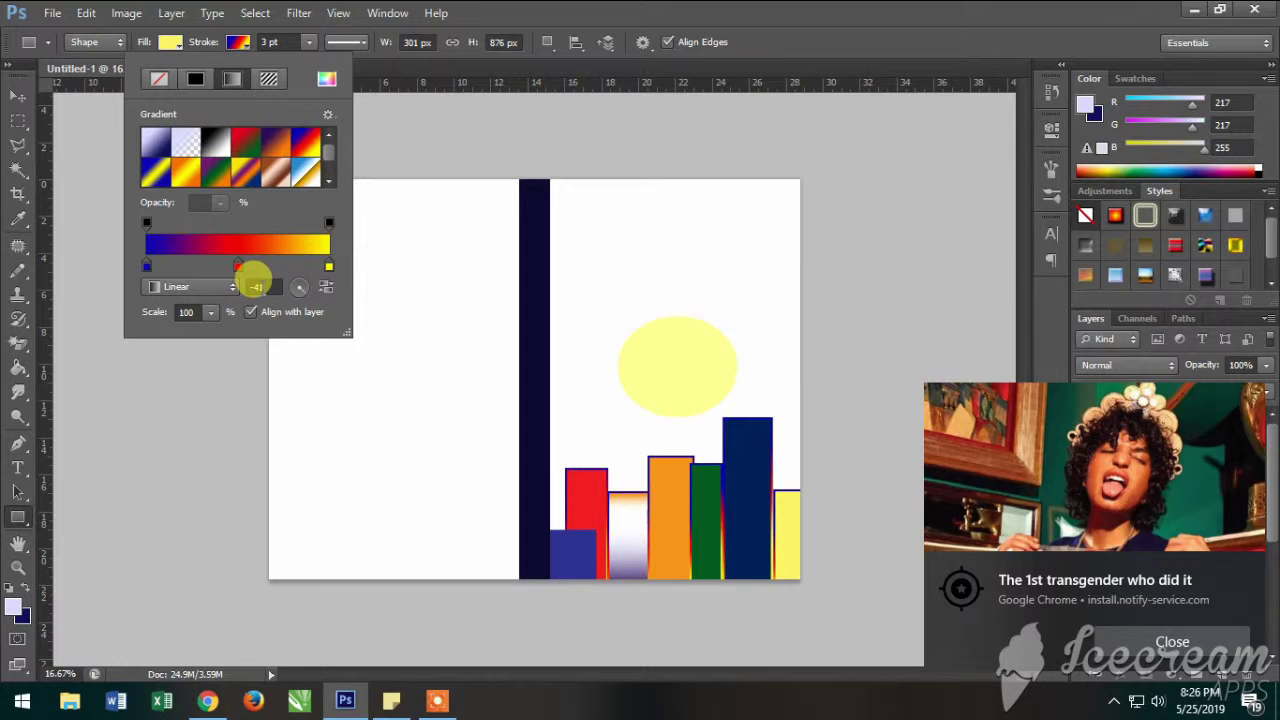
- Scale the stroke gradient to 159%, toggle Reverse on and off, and edit the yellow stop's colour
click(213, 314)
mouse_move(218, 328)
mouse_down()
mouse_move(323, 357)
mouse_move(189, 343)
mouse_move(216, 343)
mouse_up()
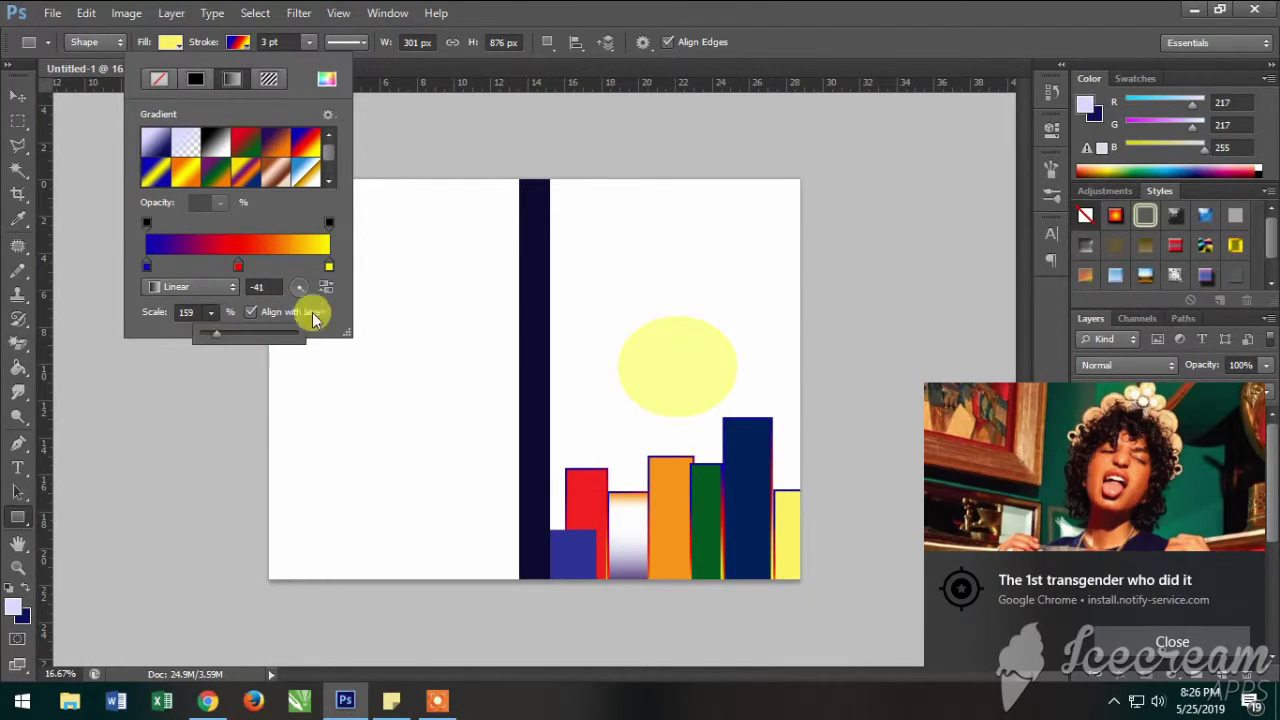
click(326, 287)
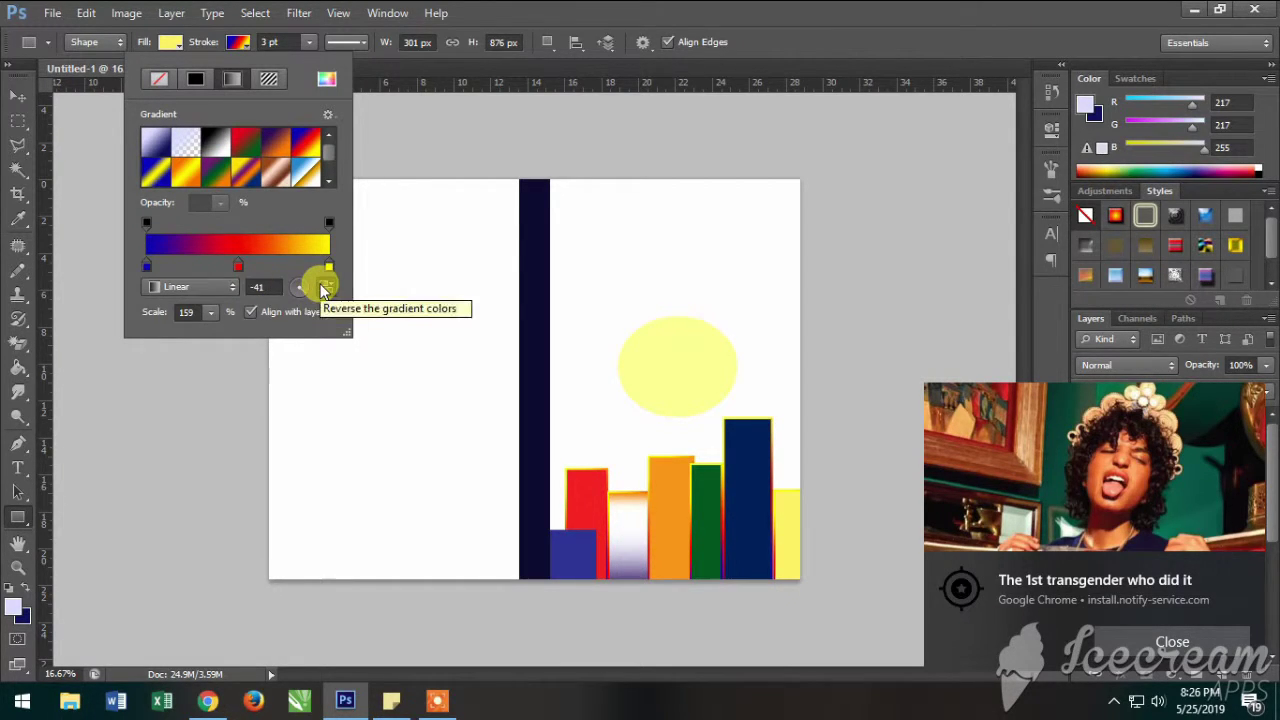
click(326, 288)
double_click(329, 265)
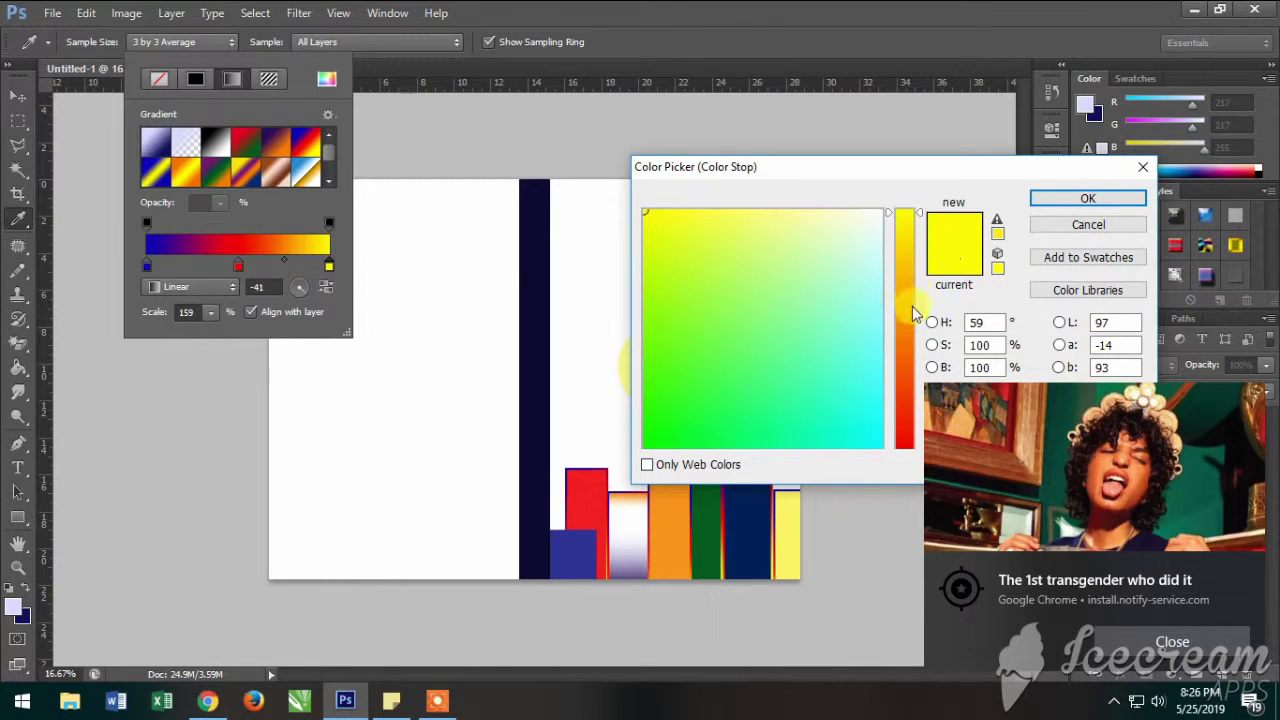
click(1086, 201)
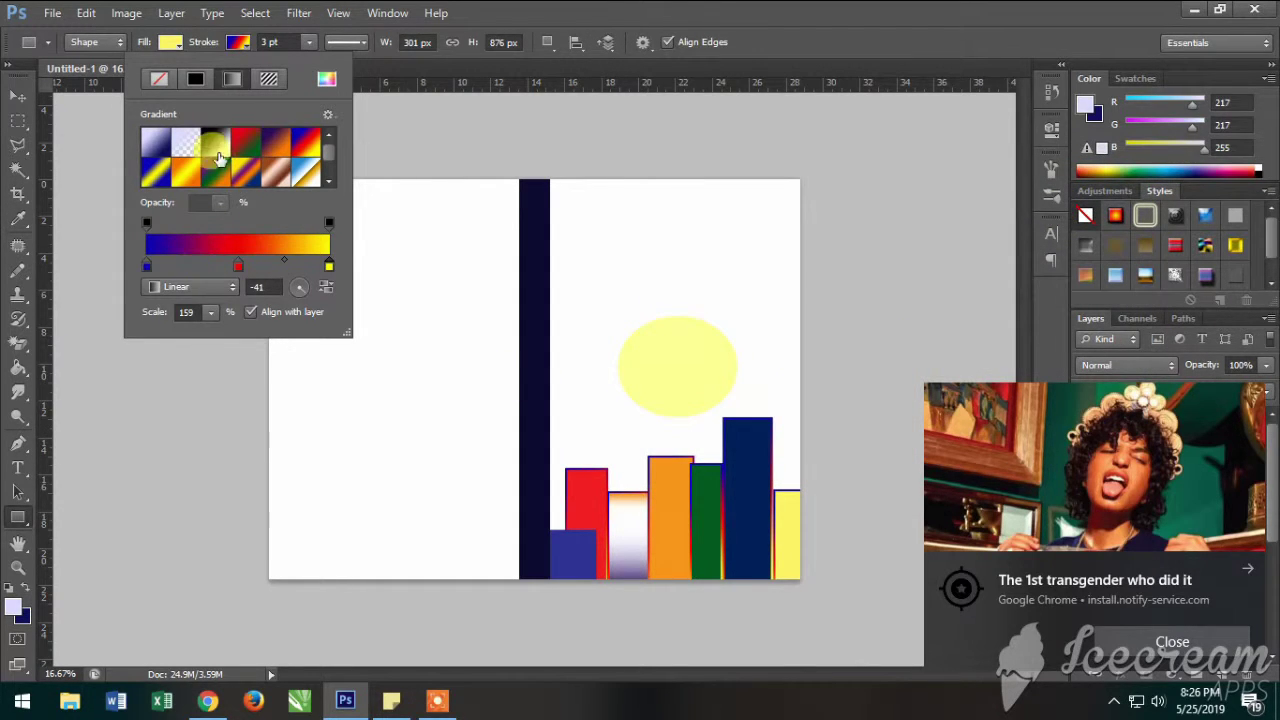
- Try Foreground-to-Transparent, Pattern and Solid Color strokes, then settle on a black-to-white gradient
click(185, 142)
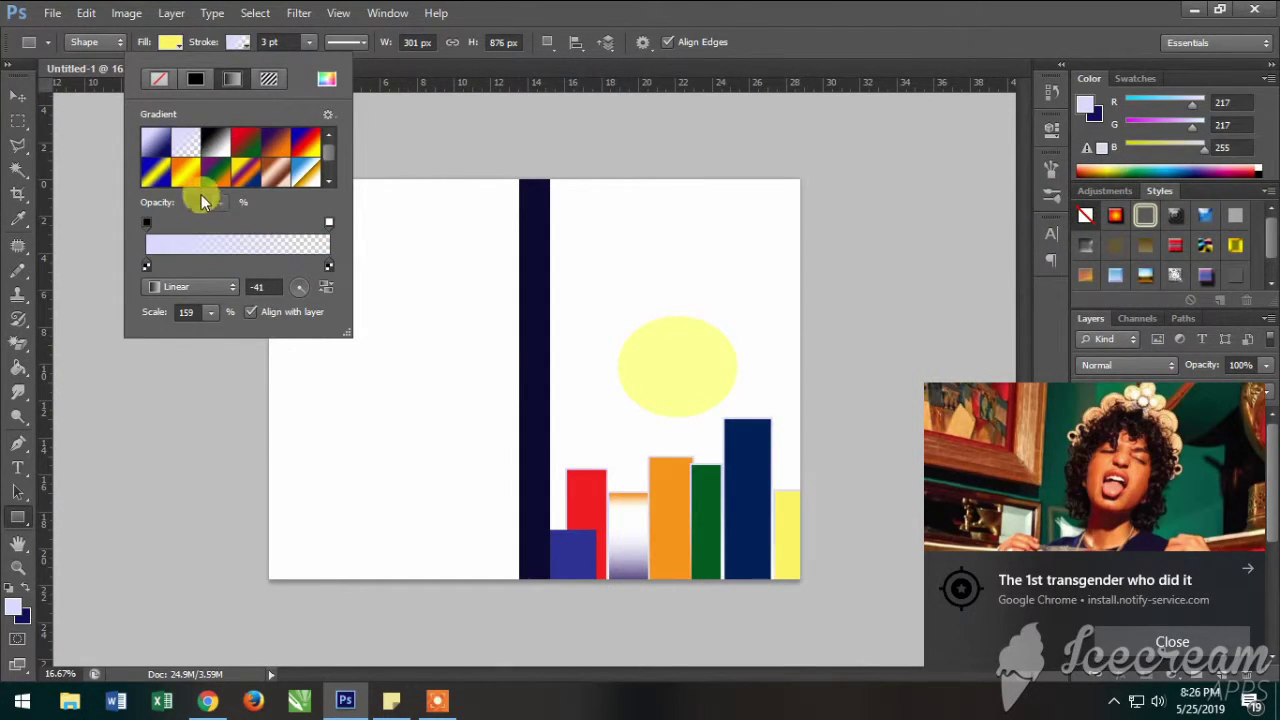
mouse_move(329, 222)
mouse_down()
mouse_move(287, 229)
mouse_move(306, 224)
mouse_up()
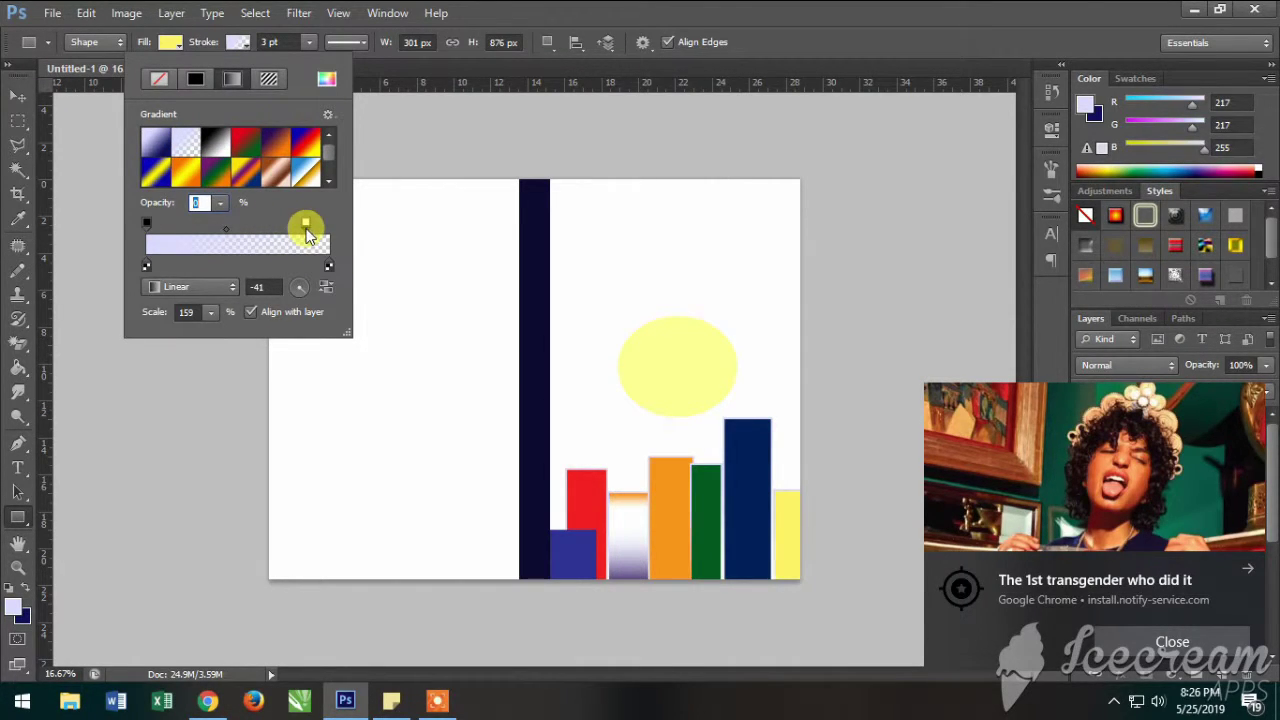
click(268, 80)
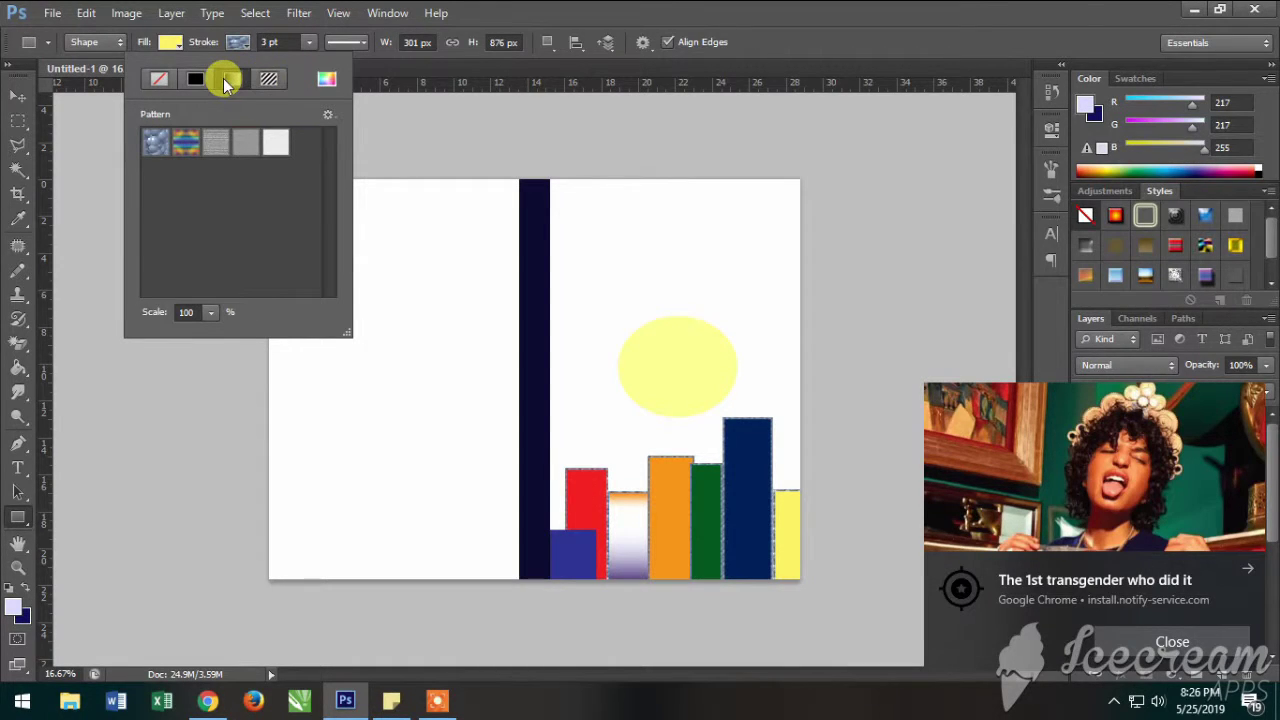
click(223, 78)
click(198, 80)
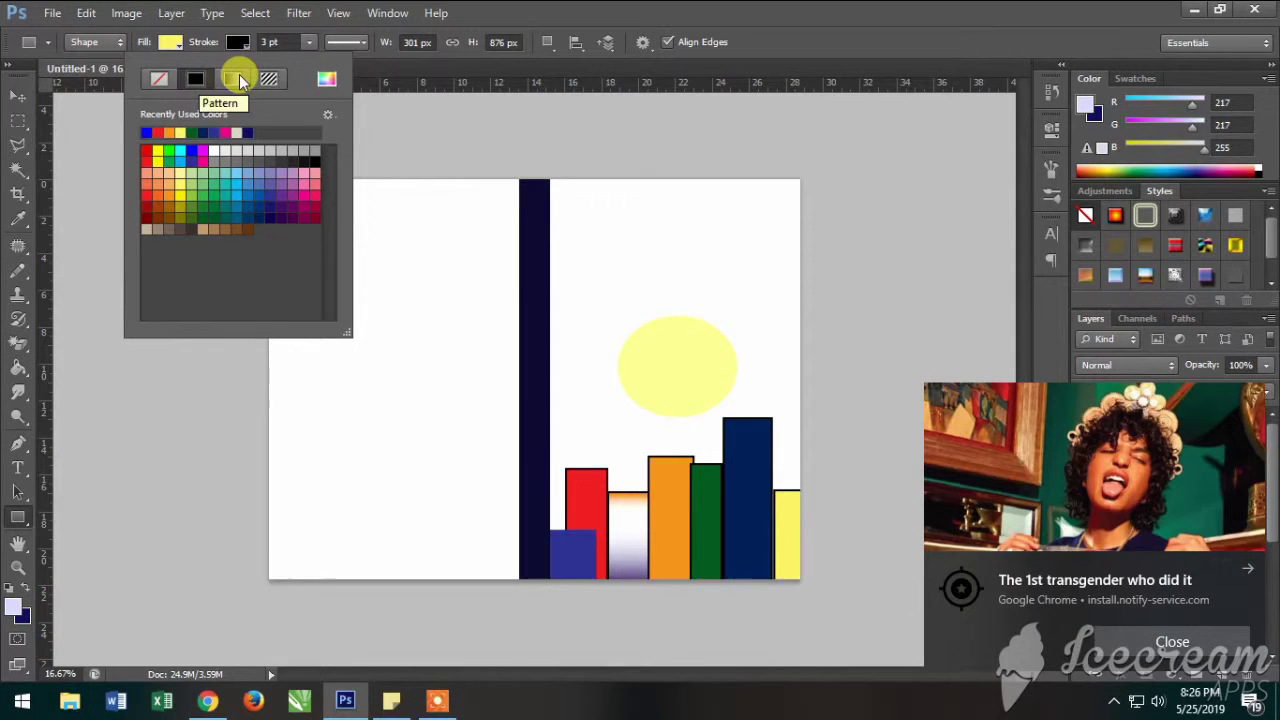
click(233, 78)
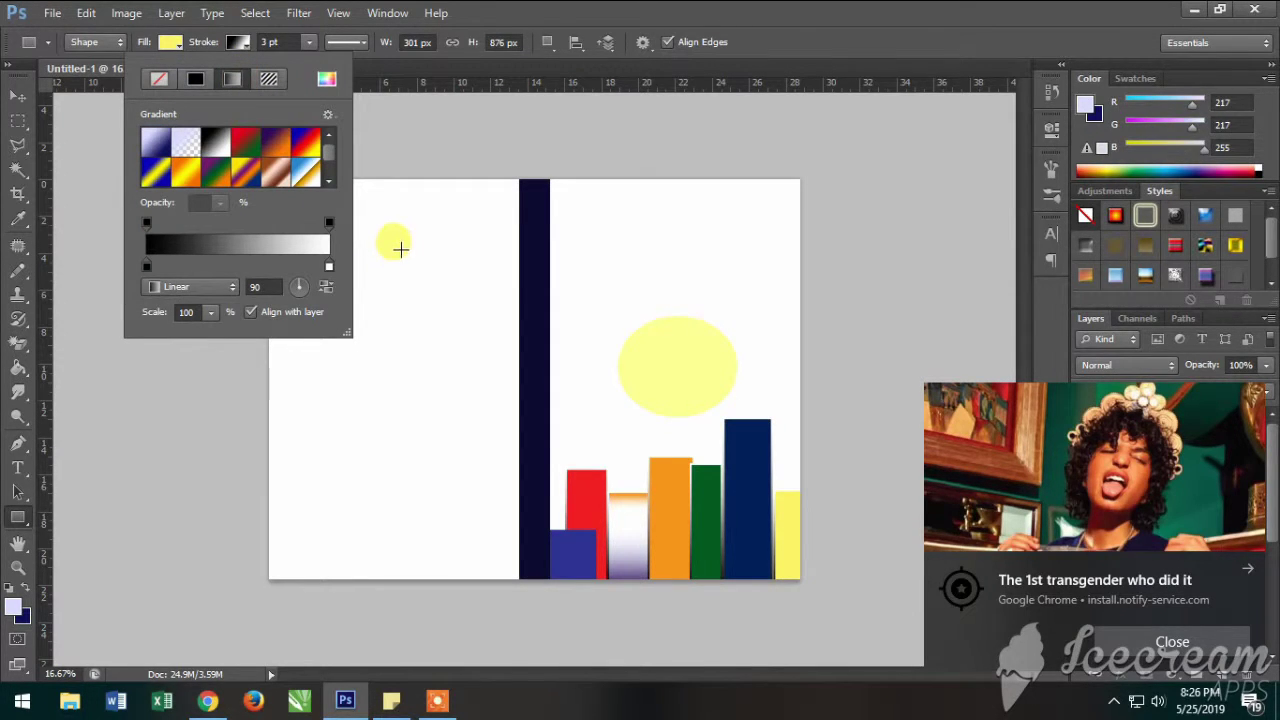
click(304, 40)
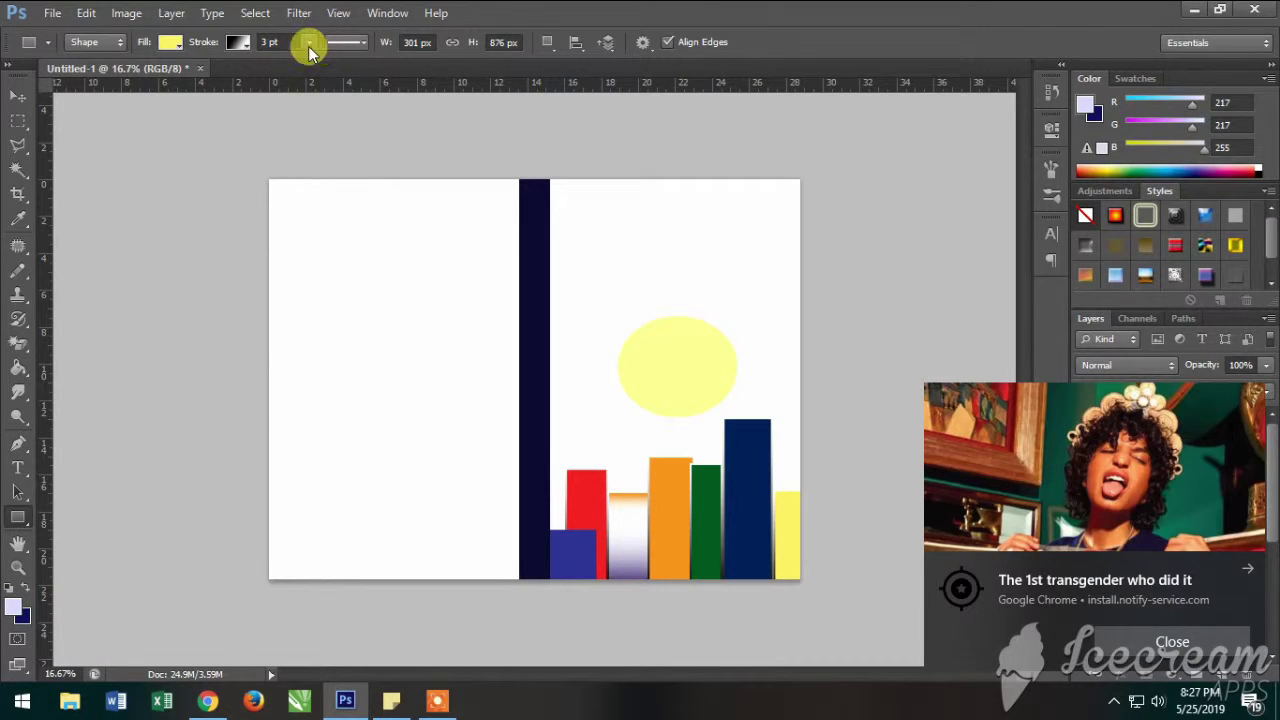
- Set the bars' gradient stroke width to 5.46 pt, dismissing a pop-up notification along the way
mouse_move(320, 64)
mouse_down()
mouse_move(352, 64)
mouse_move(330, 68)
mouse_up()
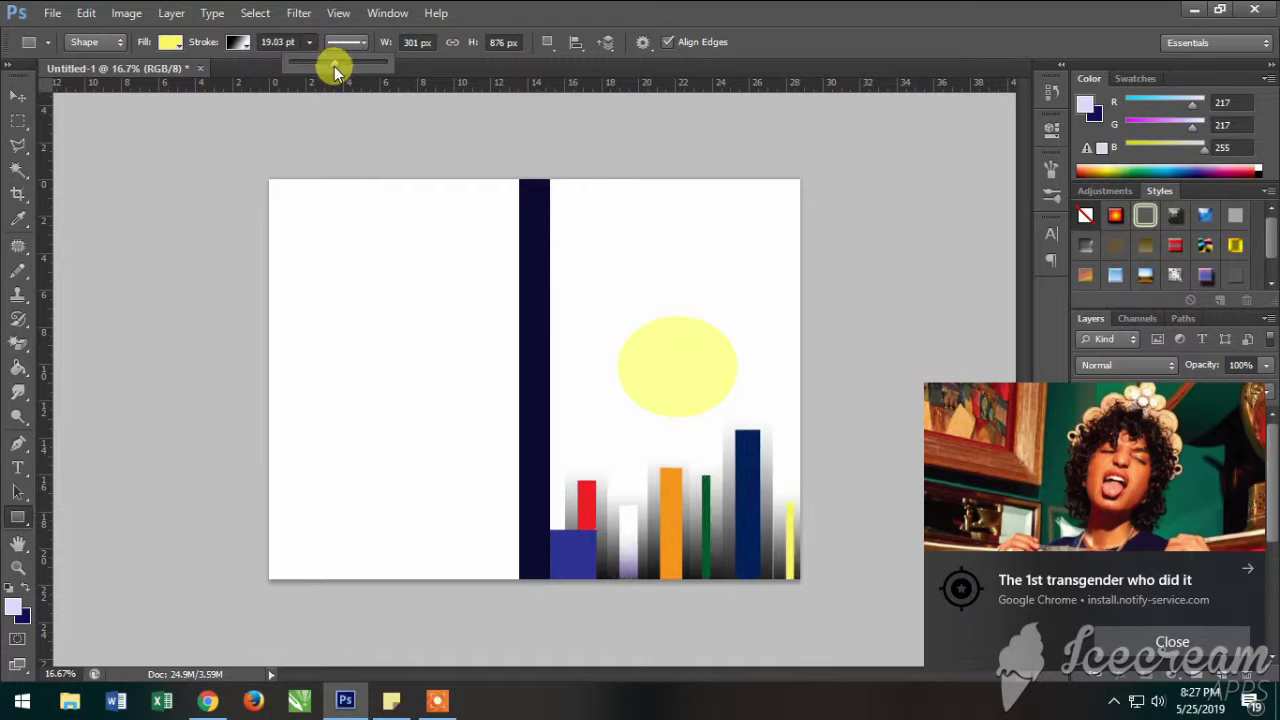
drag(330, 74, 313, 86)
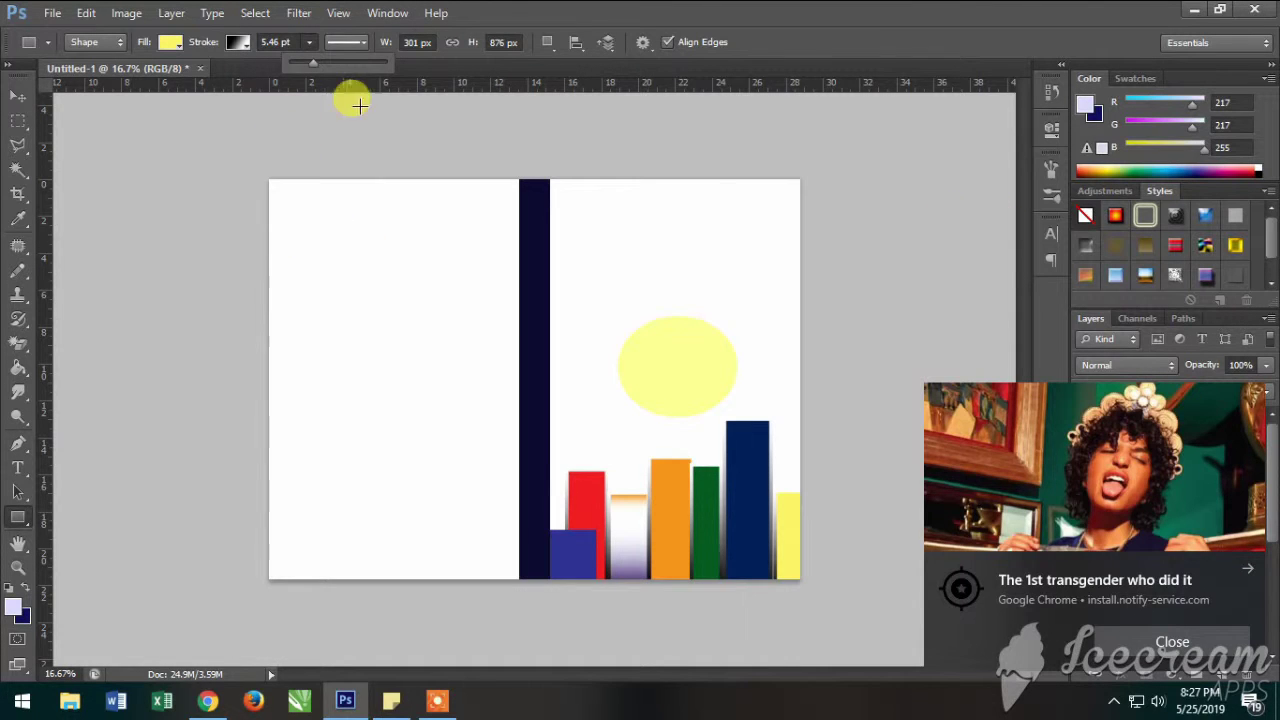
click(1186, 660)
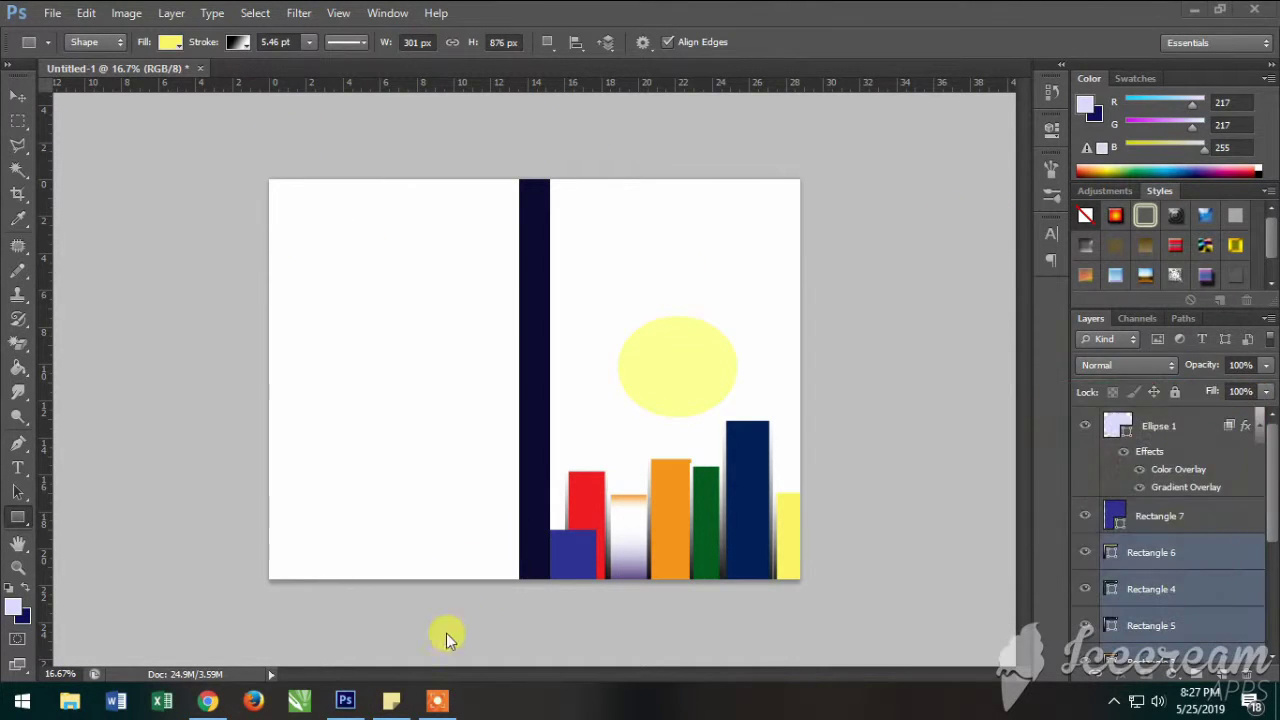
click(1058, 15)
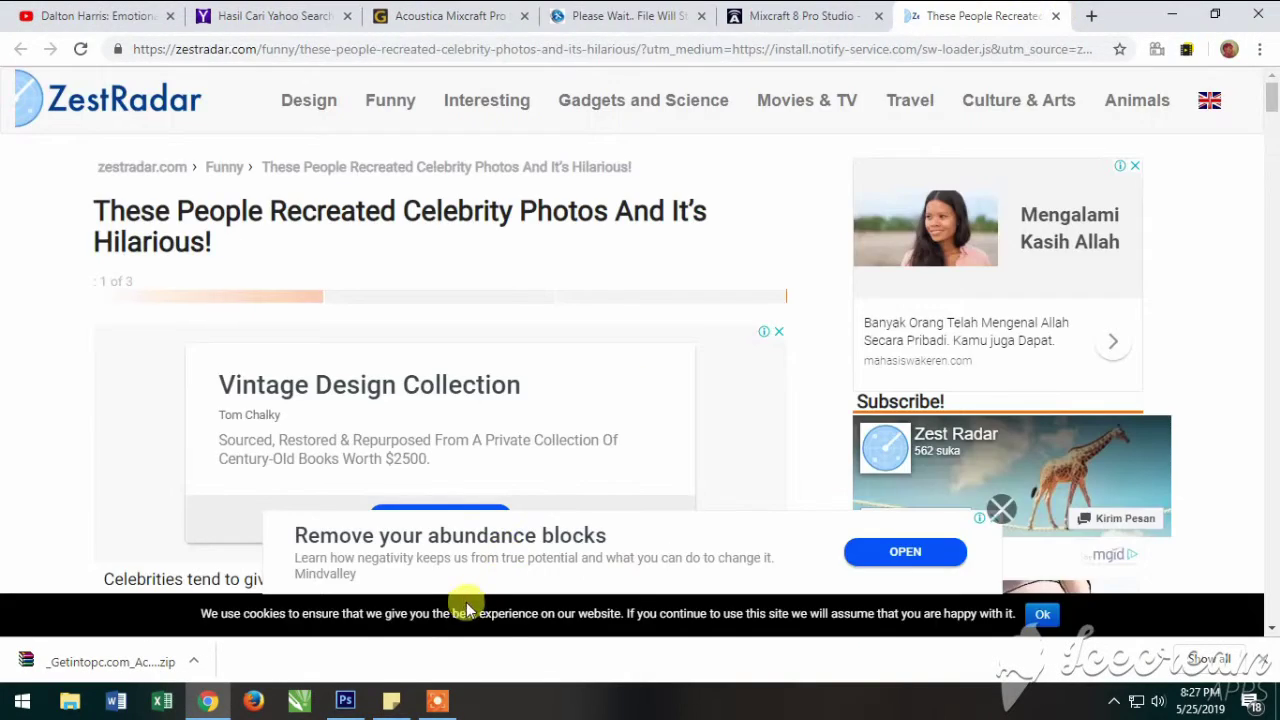
click(345, 701)
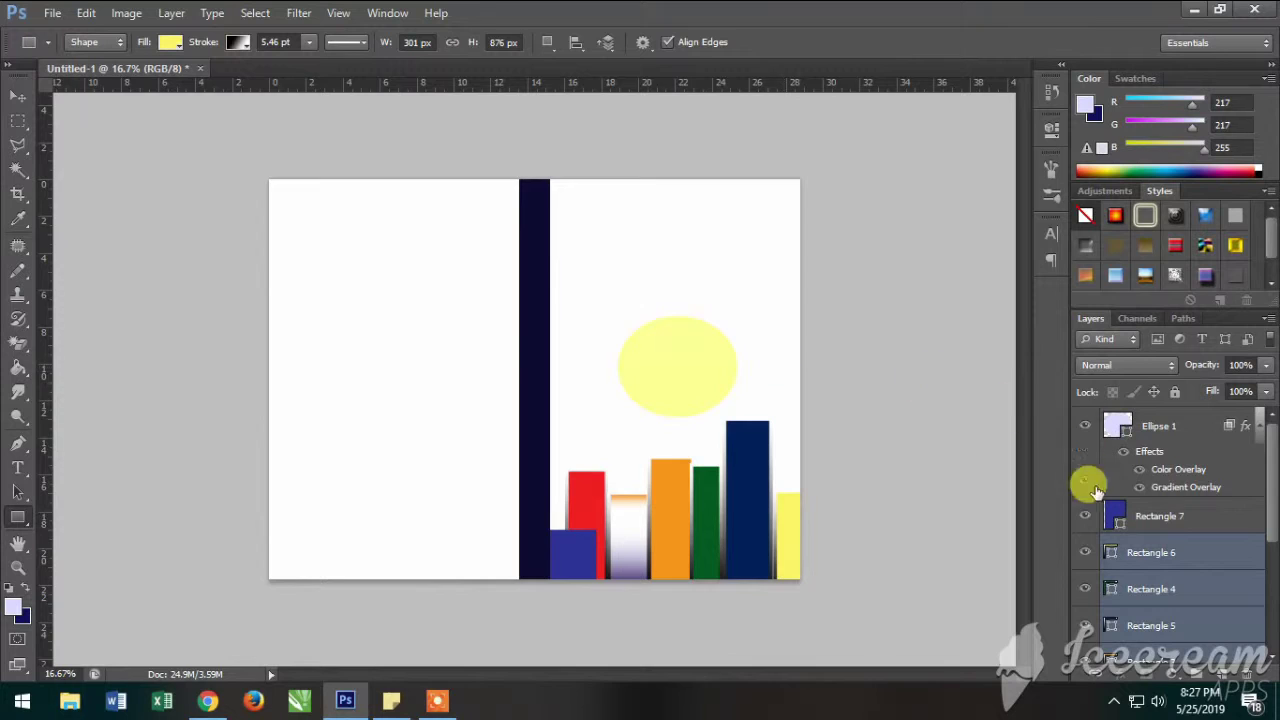
- Select the Background copy 2 layer and nudge it slightly on the canvas
scroll(1095, 565, down, 3)
scroll(1095, 565, down, 1)
click(1095, 551)
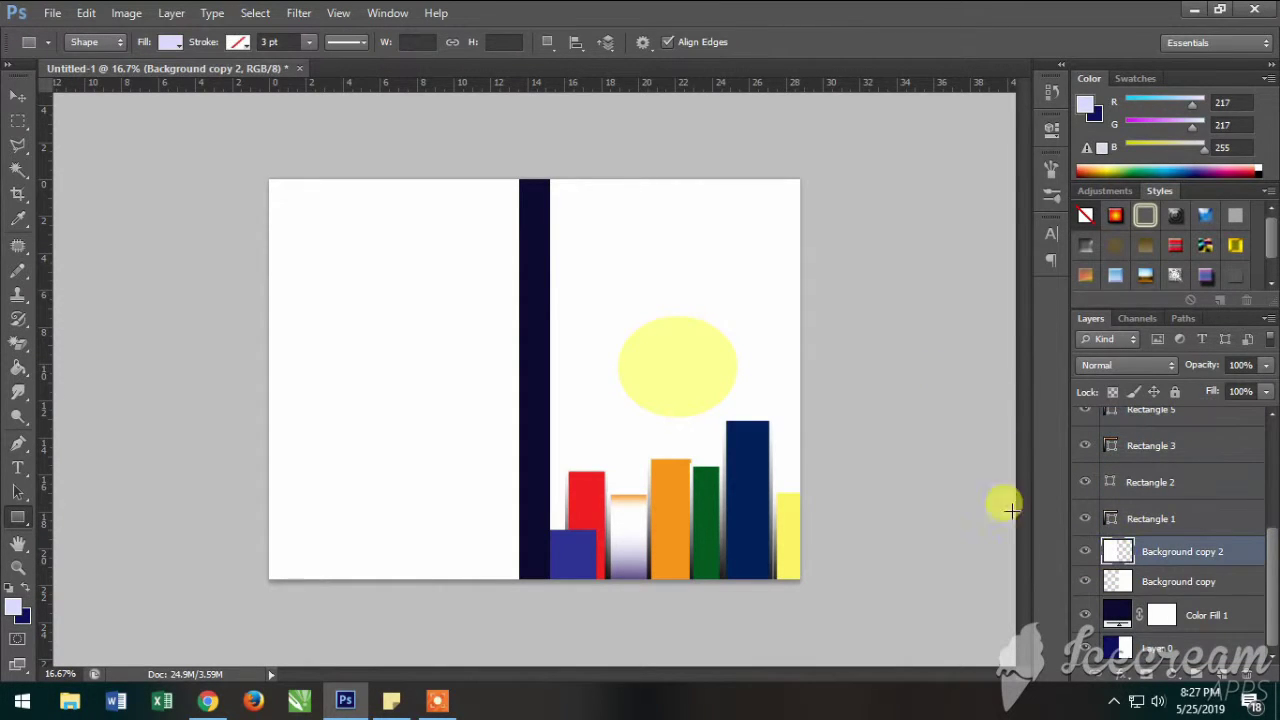
click(18, 95)
mouse_move(654, 257)
mouse_down()
mouse_move(637, 256)
mouse_move(653, 259)
mouse_up()
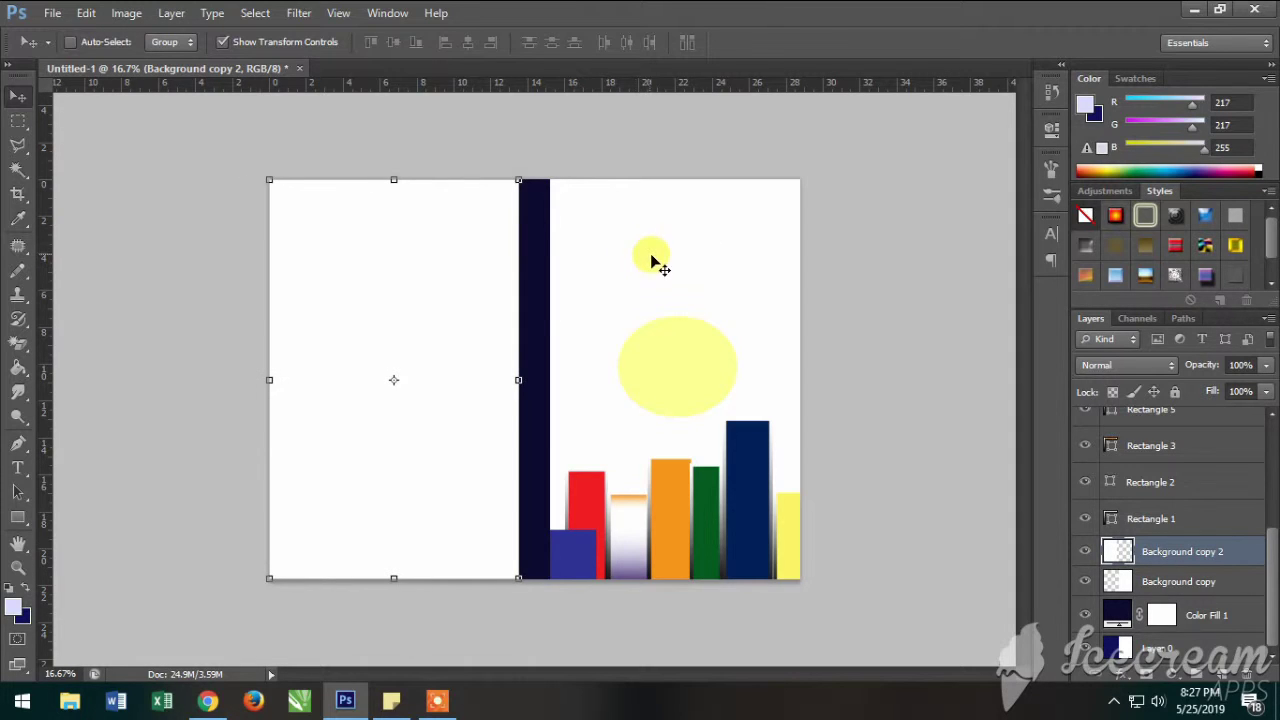
click(18, 120)
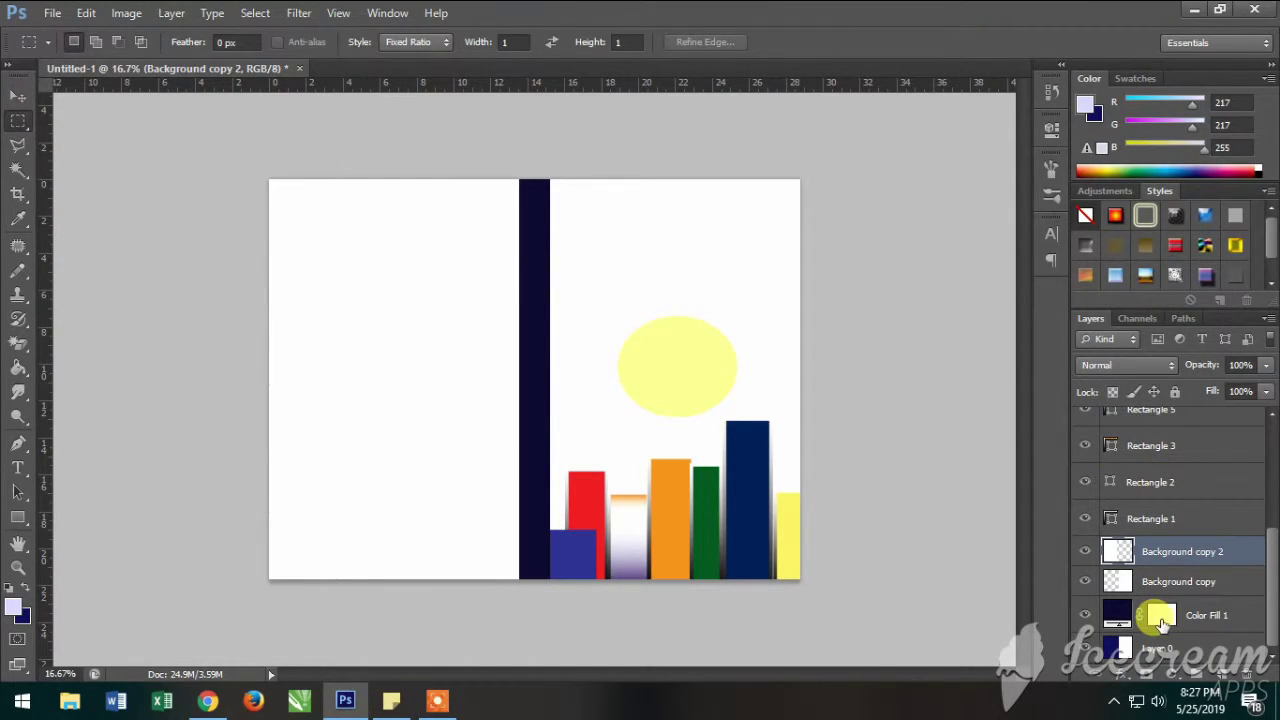
- Restack Background copy 2 with Ctrl+[ and Ctrl+] until it sits below Rectangle 3
key(ctrl+bracketleft)
key(ctrl+bracketleft)
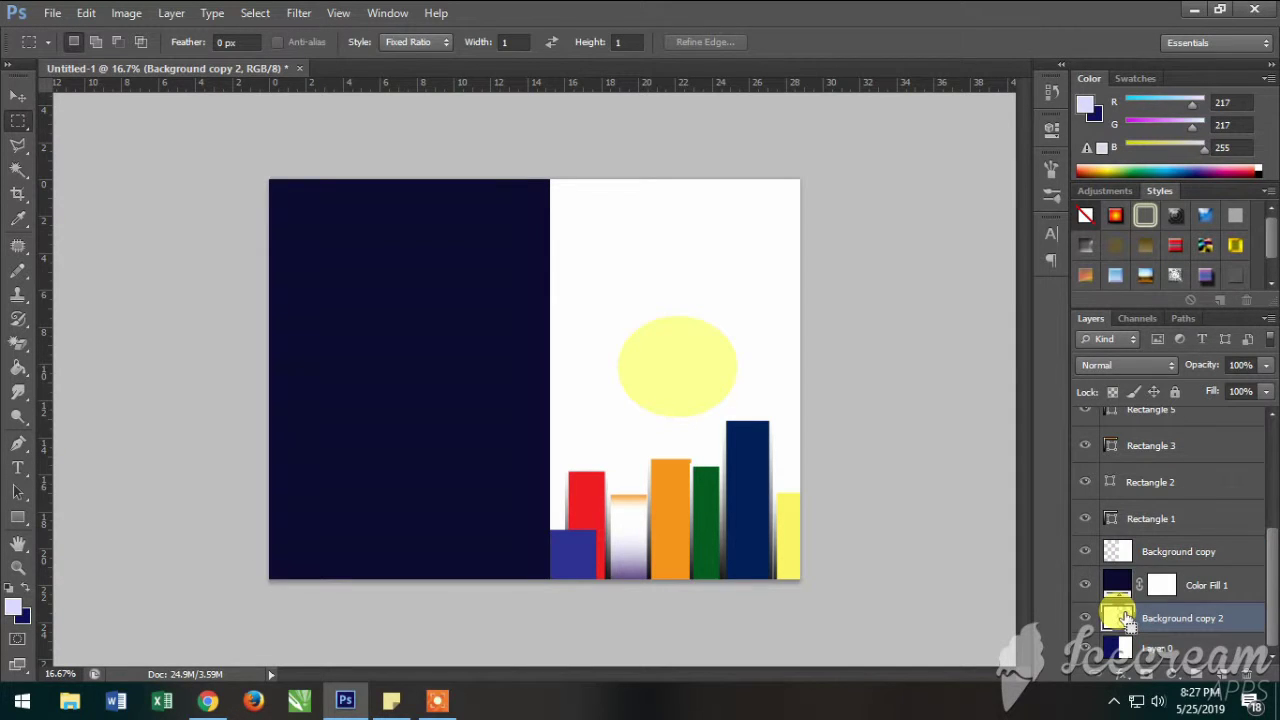
key(ctrl+bracketright)
key(ctrl+bracketright)
key(ctrl+bracketright)
key(ctrl+bracketright)
key(ctrl+bracketright)
key(ctrl+bracketright)
key(ctrl+bracketright)
key(ctrl+bracketright)
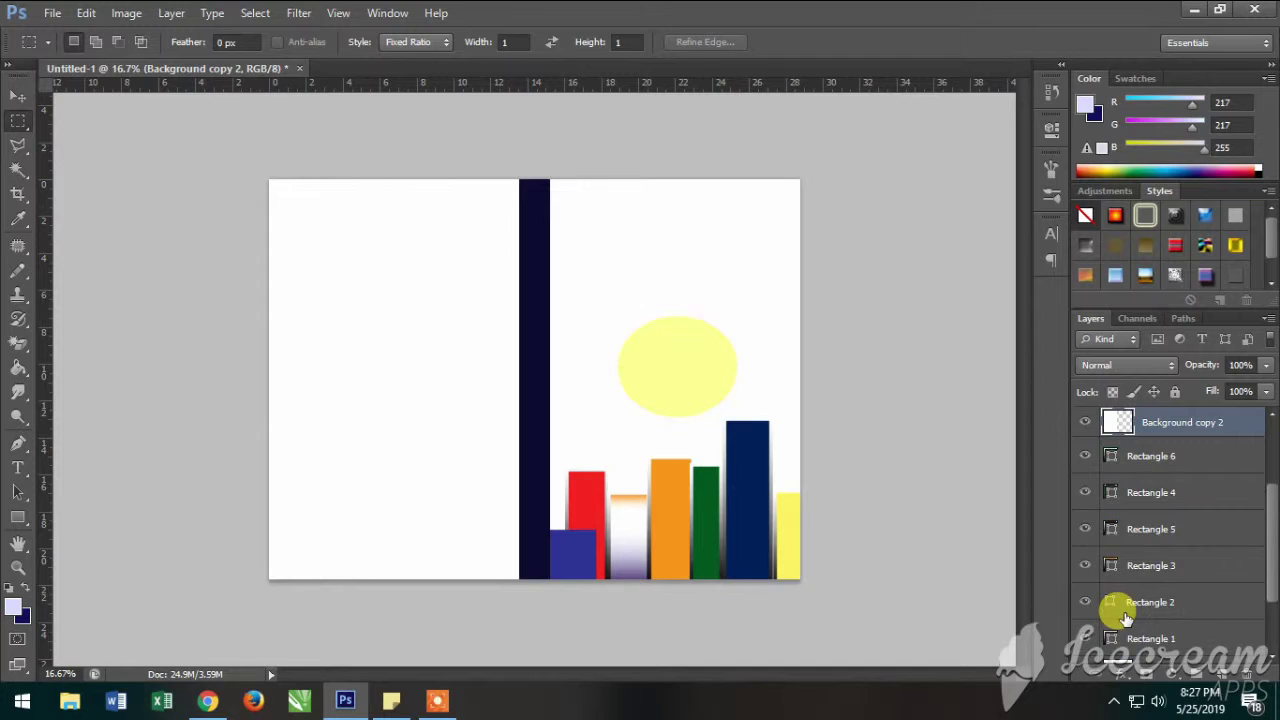
key(ctrl+bracketright)
key(ctrl+bracketright)
key(ctrl+bracketleft)
key(ctrl+bracketleft)
key(ctrl+bracketleft)
key(ctrl+bracketleft)
key(ctrl+bracketleft)
key(ctrl+bracketleft)
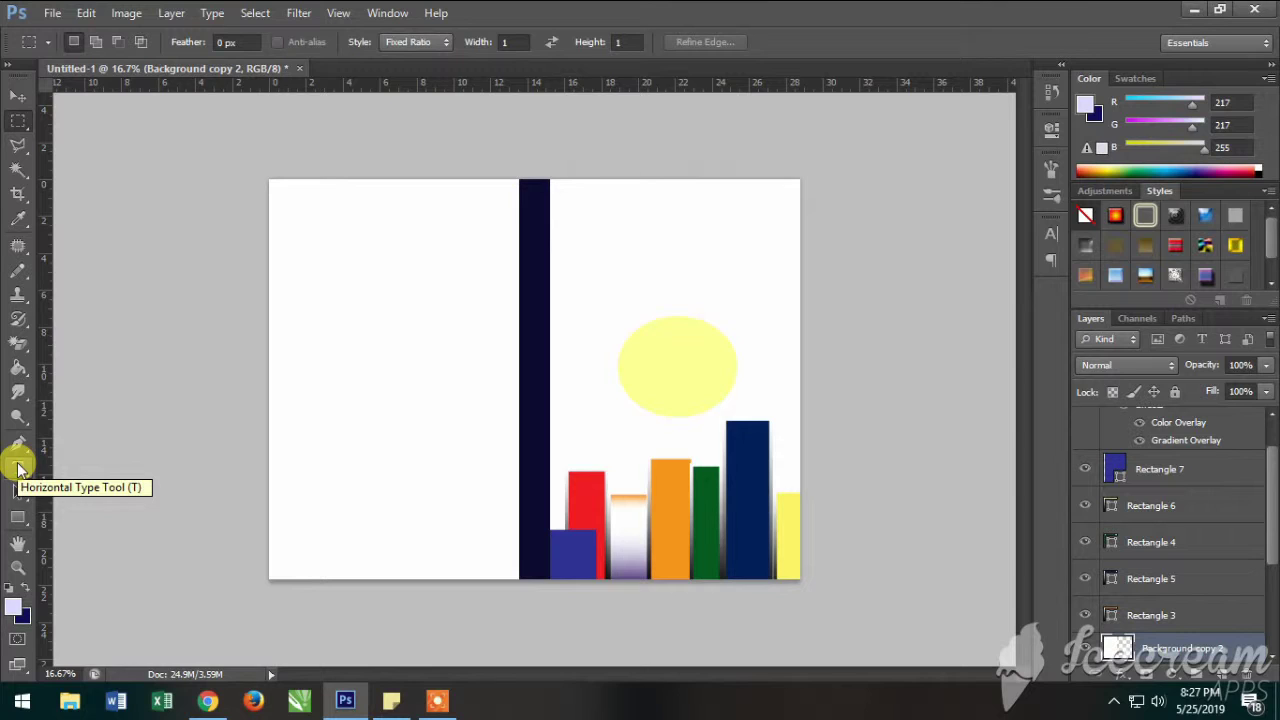
- Type the WARNA title above the sun, right of the navy strip, and select all its text
click(18, 467)
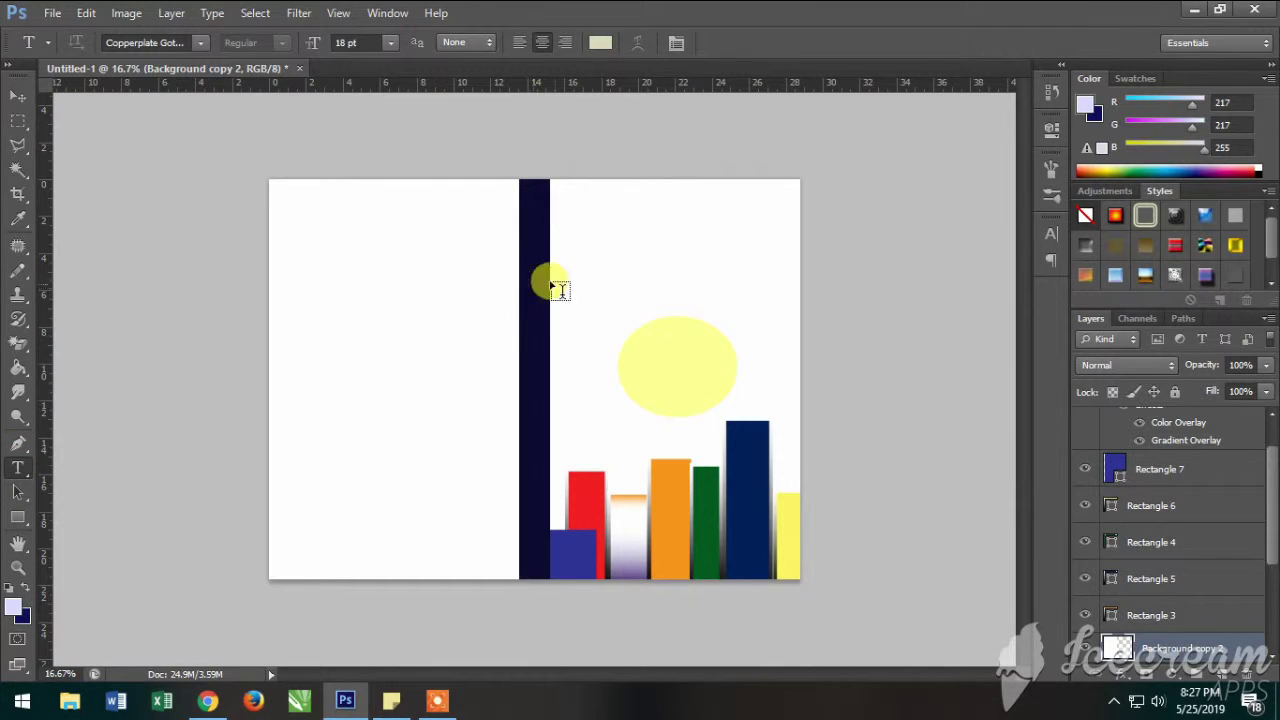
click(608, 243)
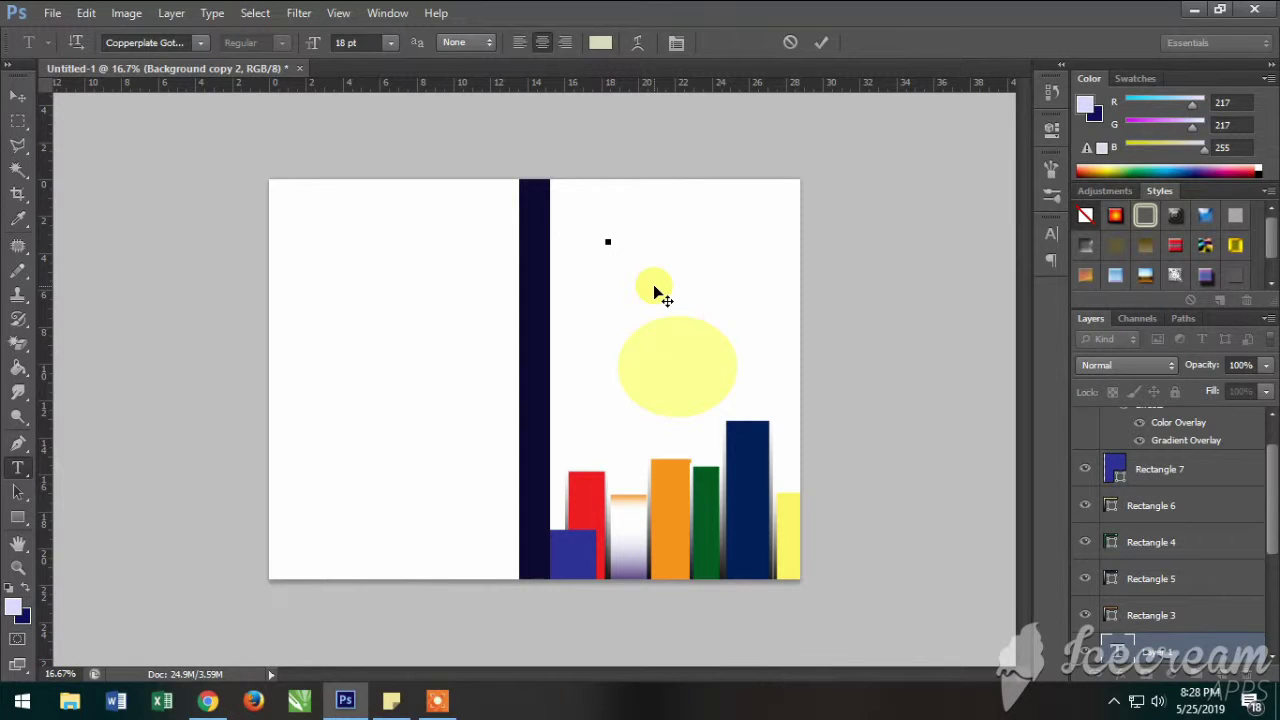
text(-)
text(AENA)
key(ctrl+a)
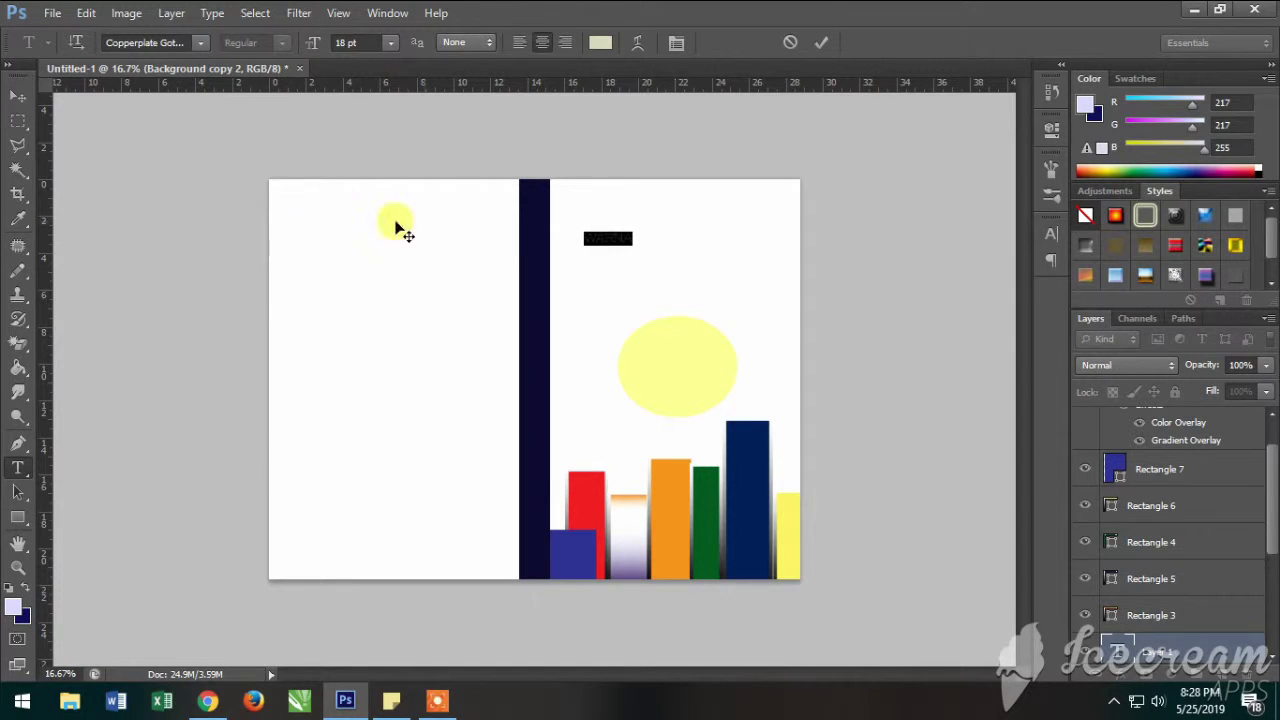
click(202, 43)
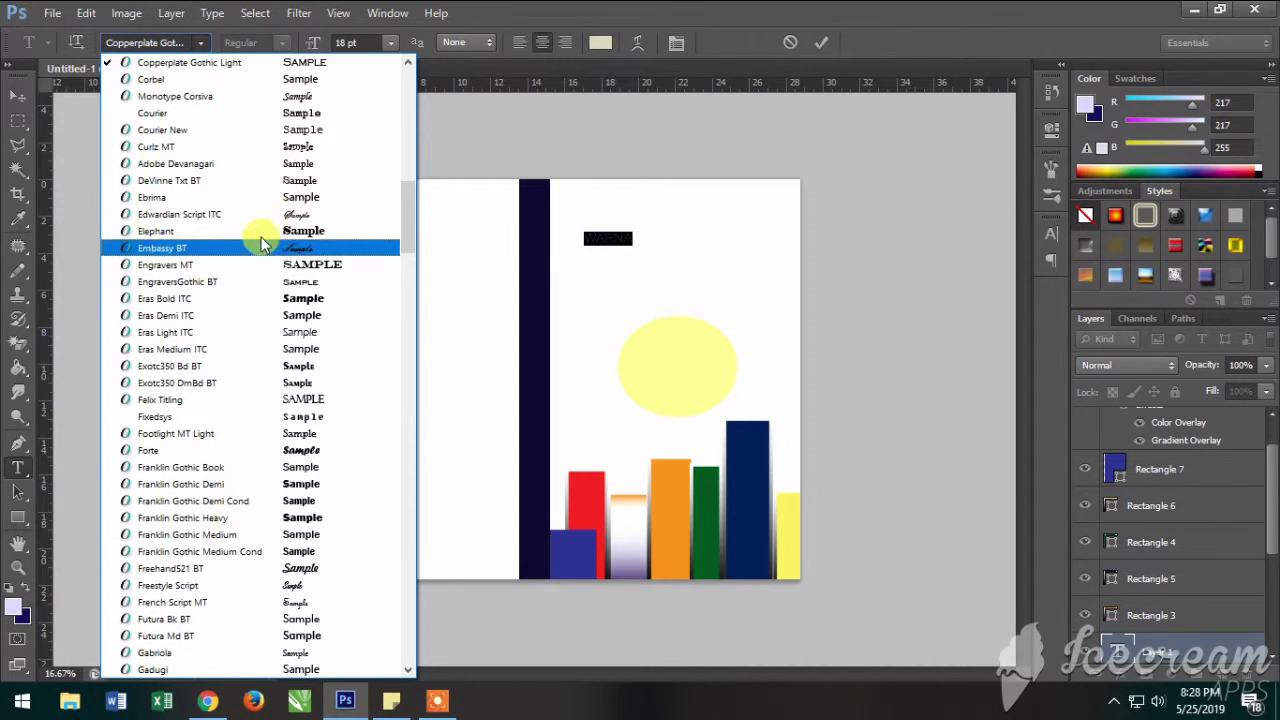
- Try the Eras Bold ITC and noelan fonts on the WARNA title
click(310, 300)
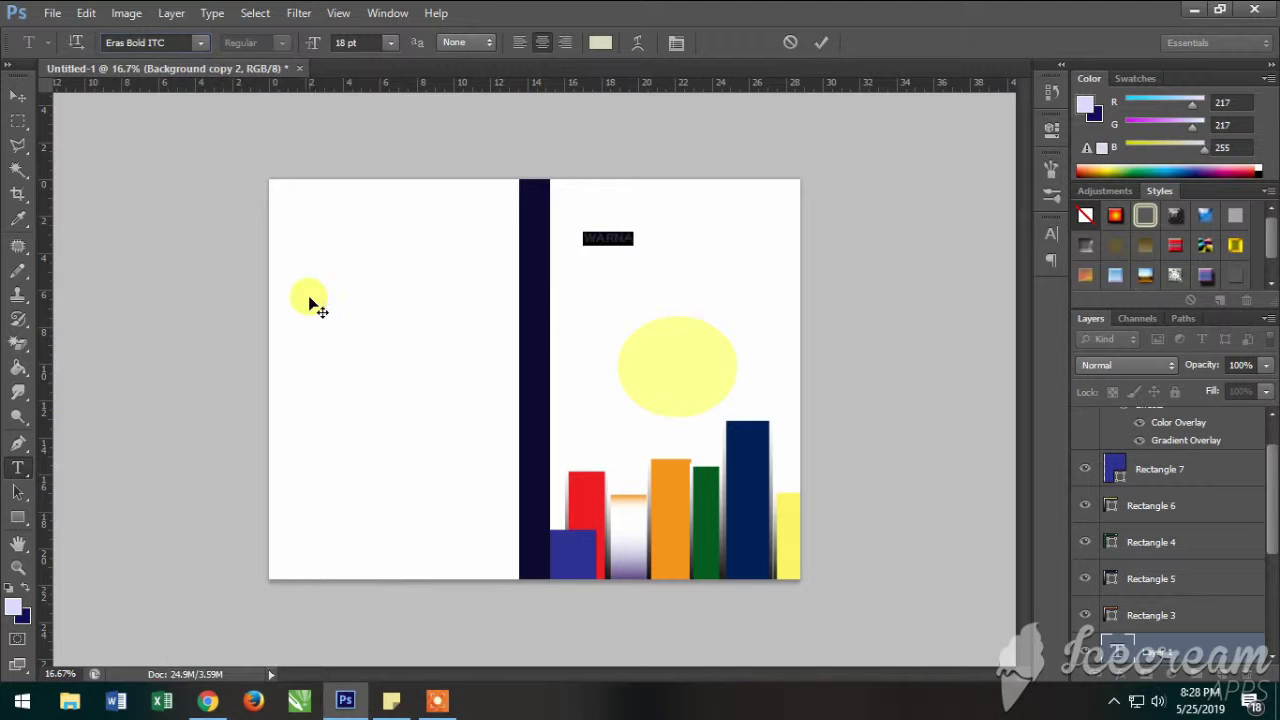
click(200, 42)
scroll(310, 420, down, 5)
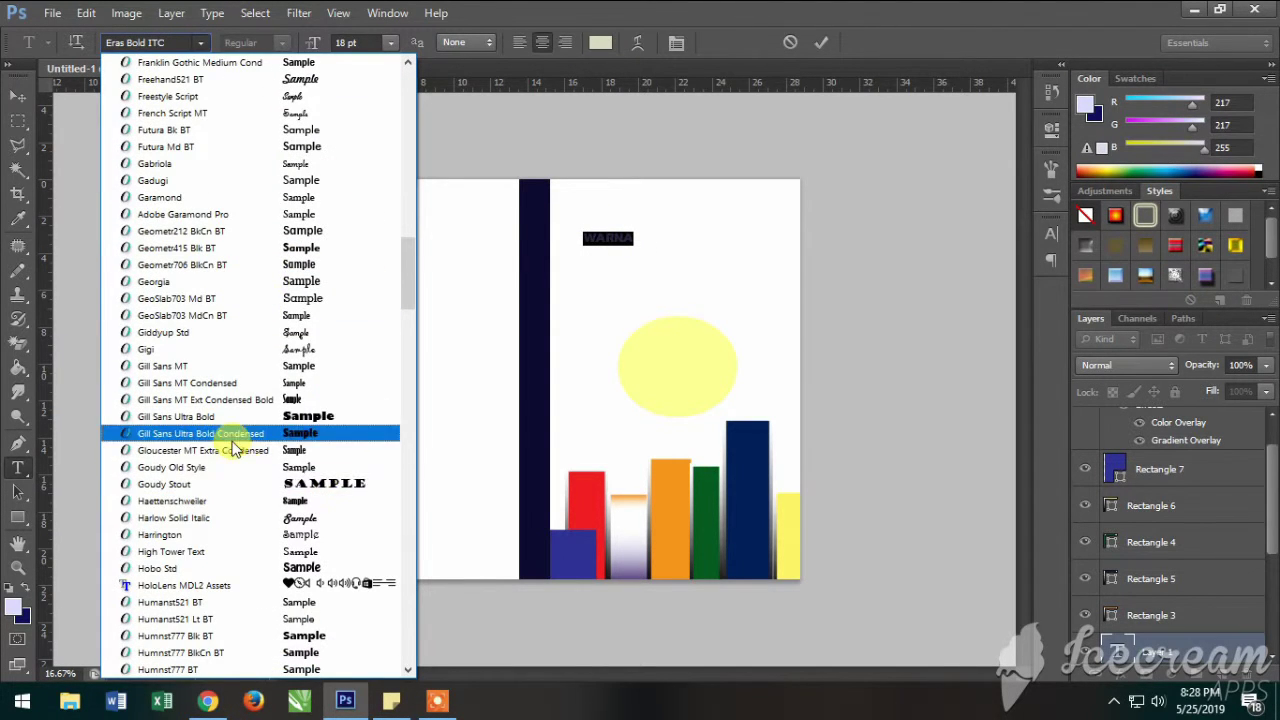
scroll(300, 470, down, 5)
scroll(260, 412, down, 3)
scroll(278, 422, down, 3)
scroll(390, 407, down, 5)
mouse_move(403, 398)
mouse_down()
mouse_move(415, 560)
mouse_move(406, 421)
mouse_up()
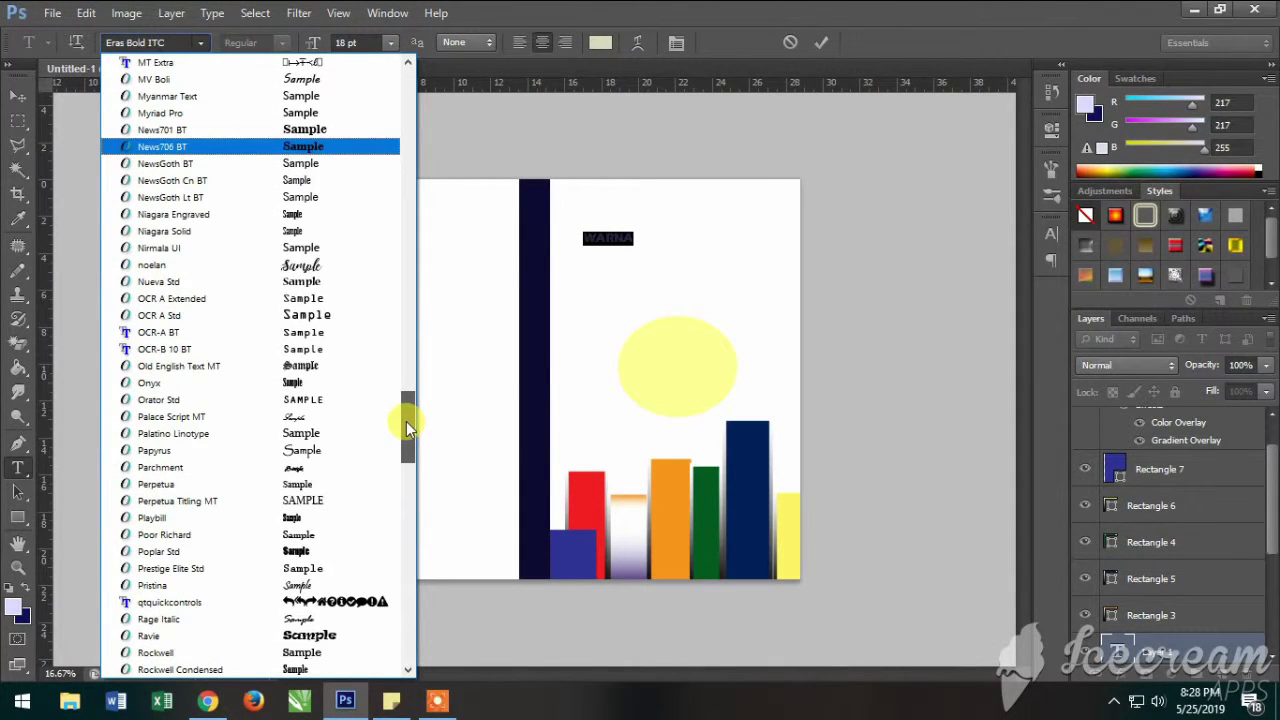
click(307, 266)
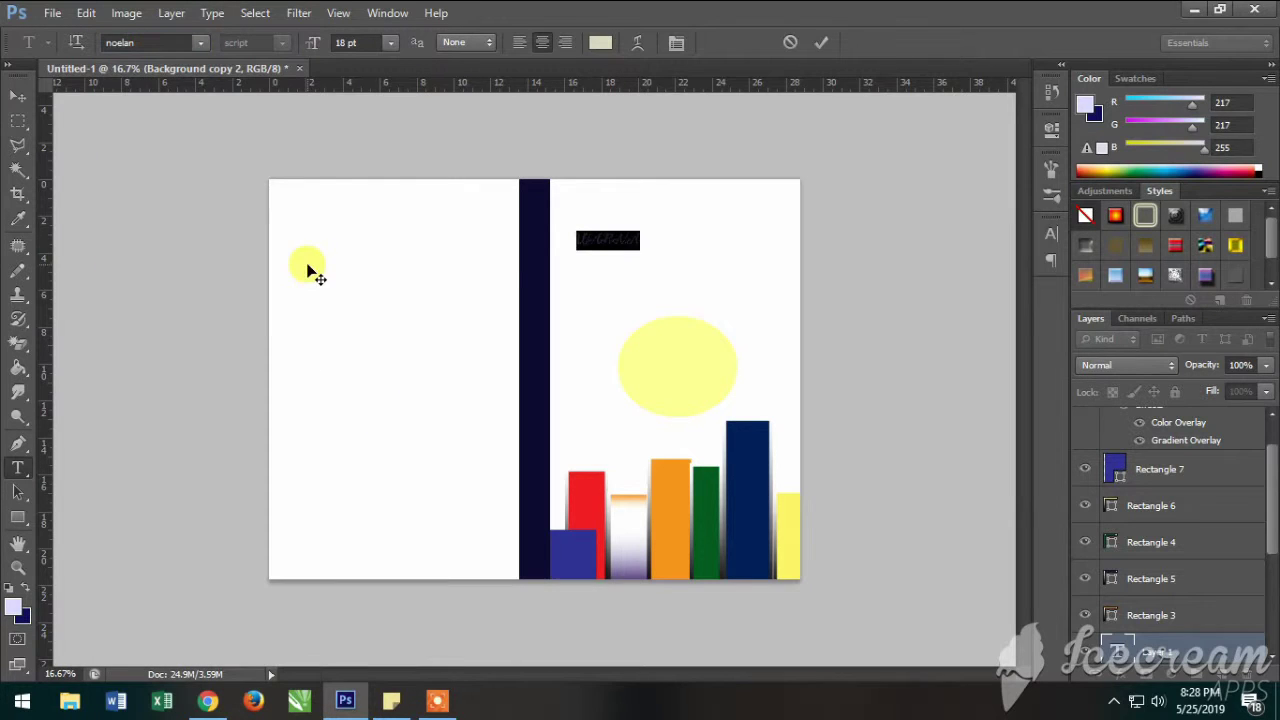
- Set the WARNA title to Prestige Elite Std at 72 pt
click(199, 41)
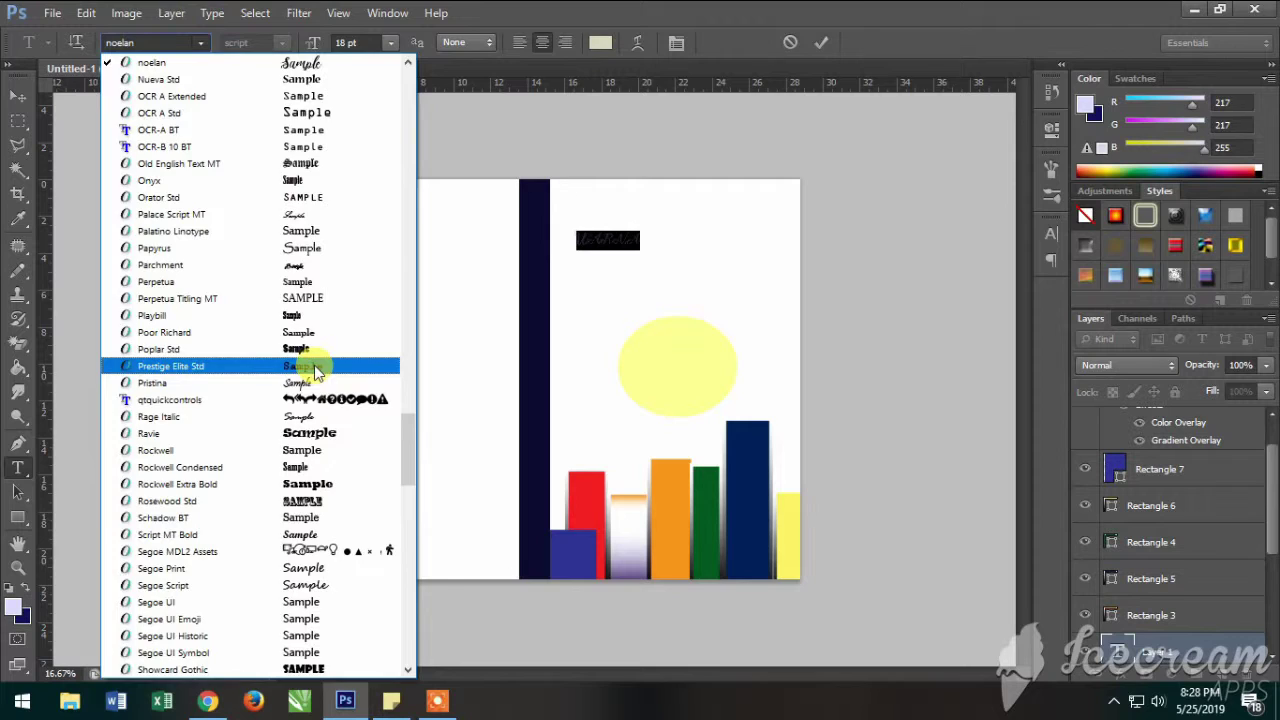
click(314, 367)
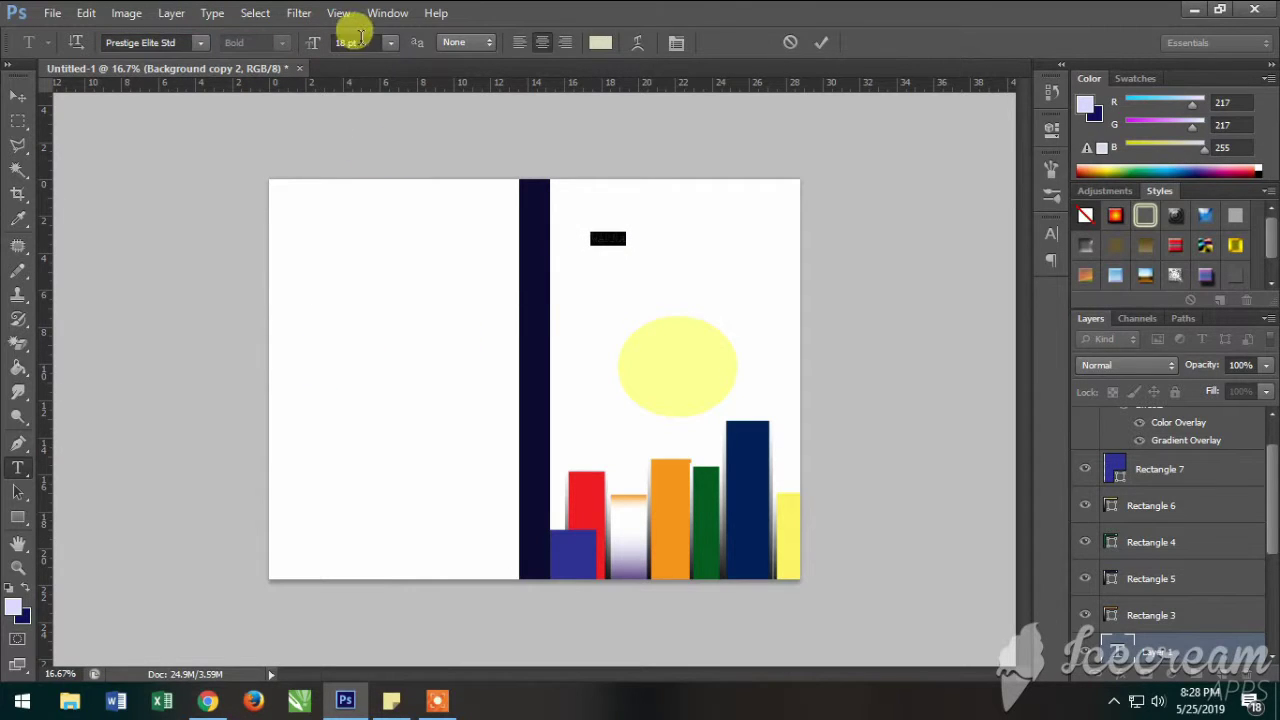
click(390, 42)
click(385, 357)
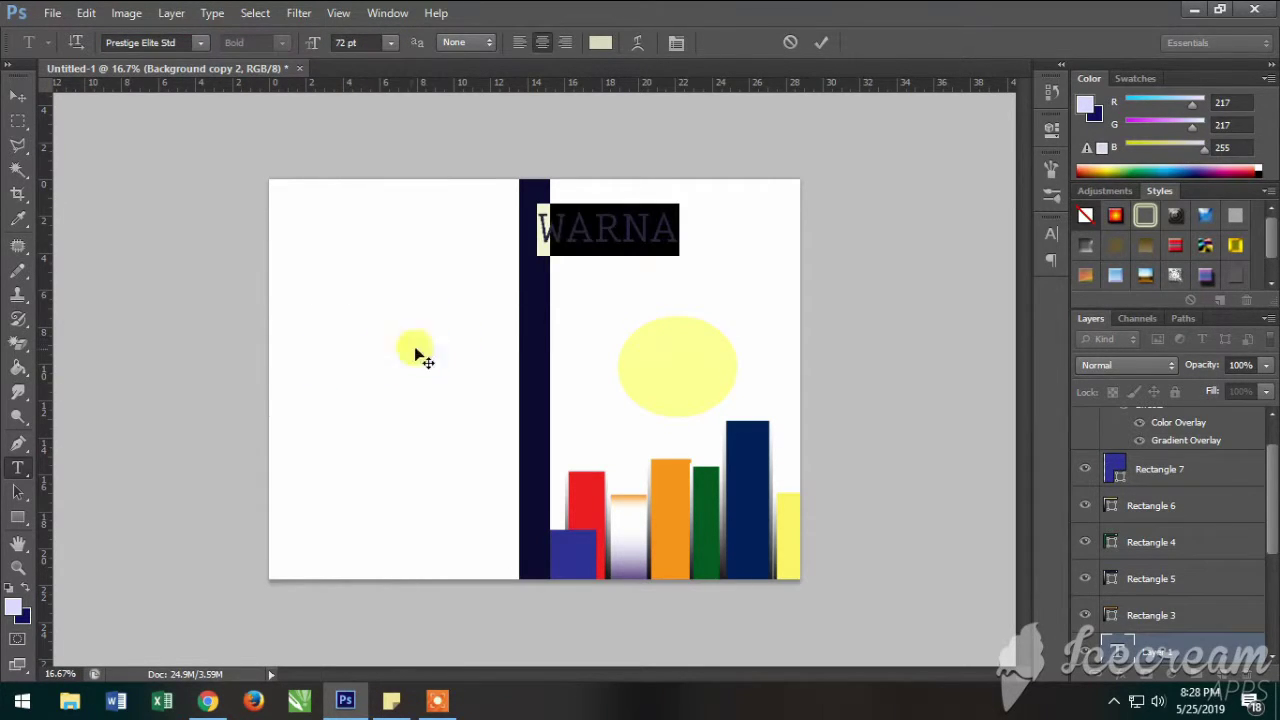
- Resize and drag the WARNA text onto the sun, then undo to discard it
click(17, 95)
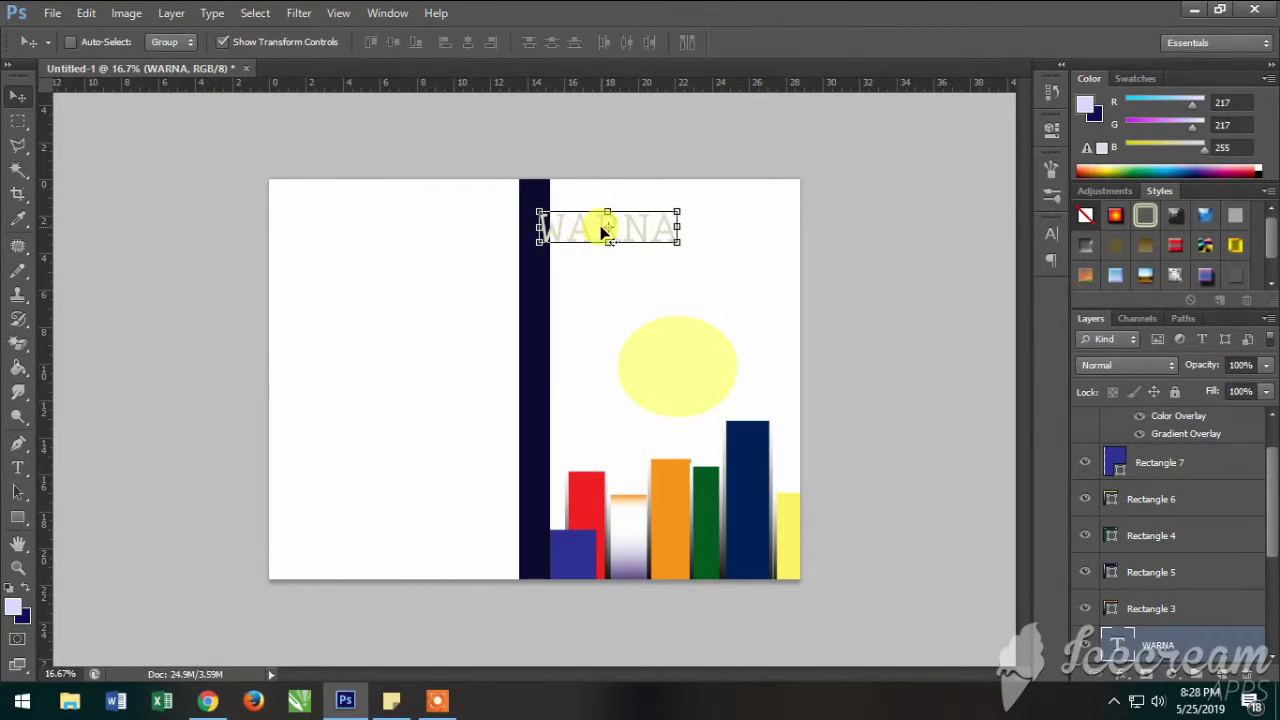
drag(608, 241, 663, 250)
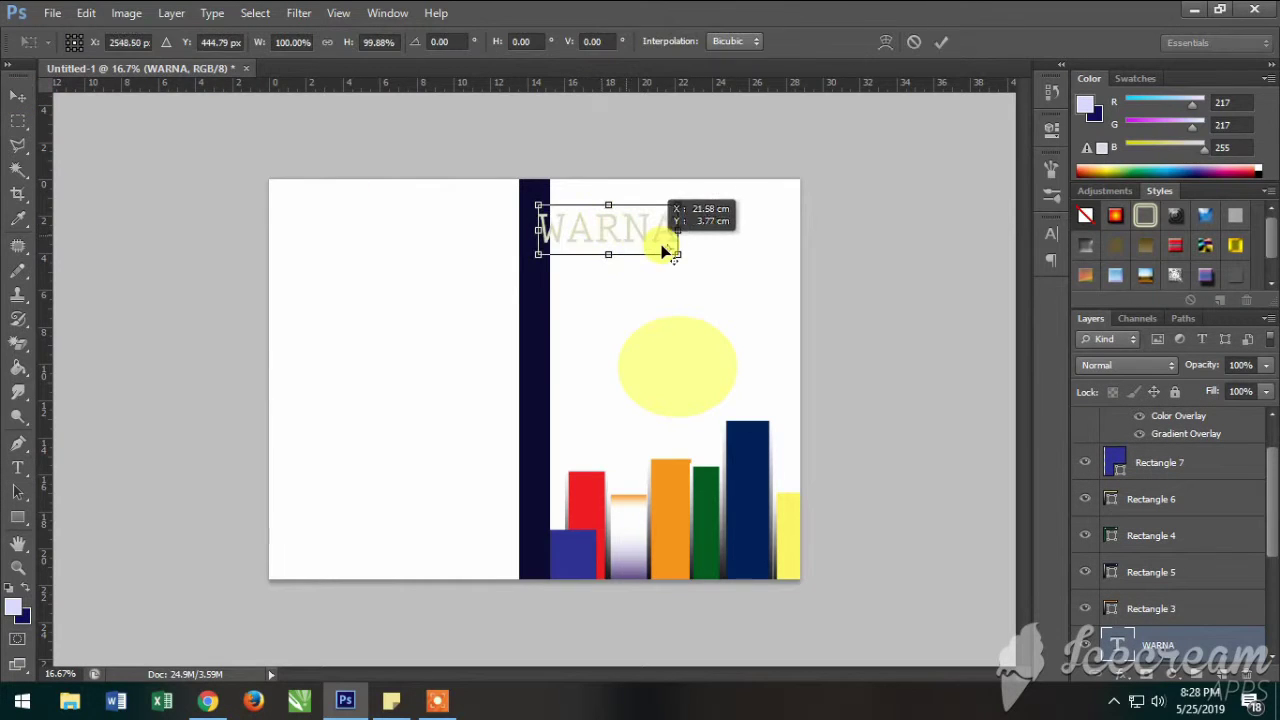
click(945, 41)
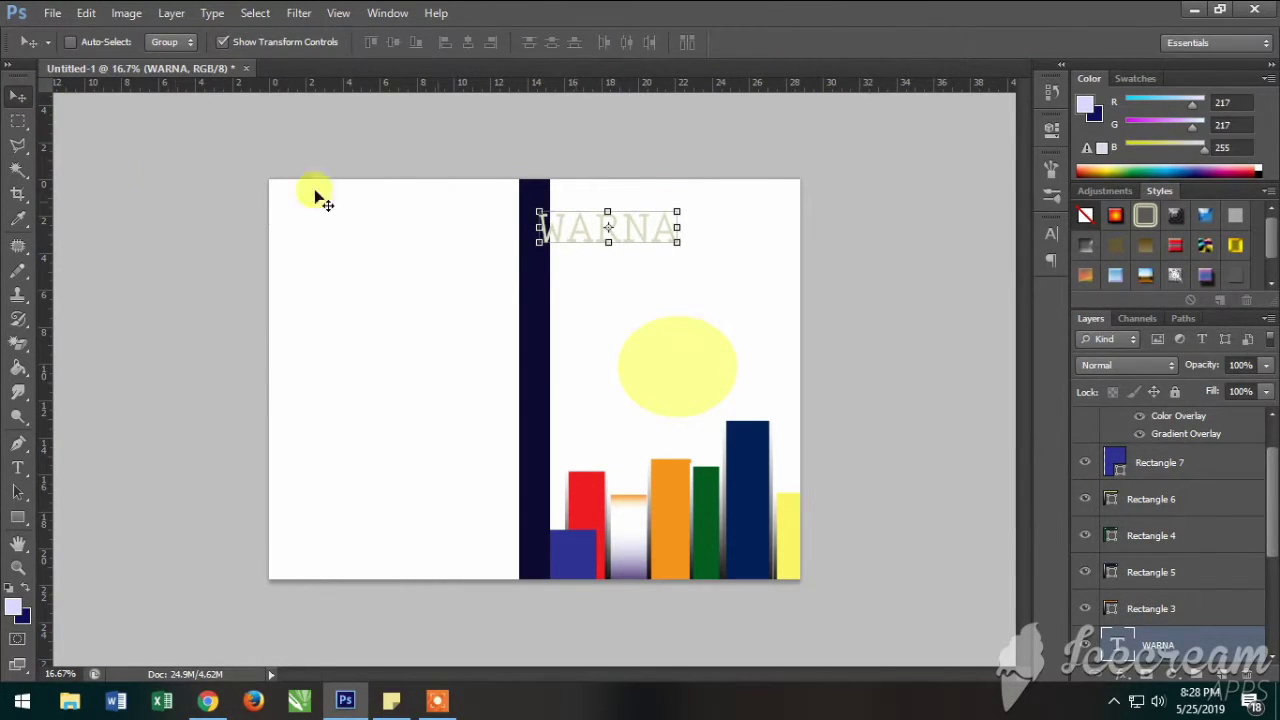
mouse_move(648, 226)
mouse_down()
mouse_move(671, 240)
mouse_move(711, 347)
mouse_move(713, 274)
mouse_up()
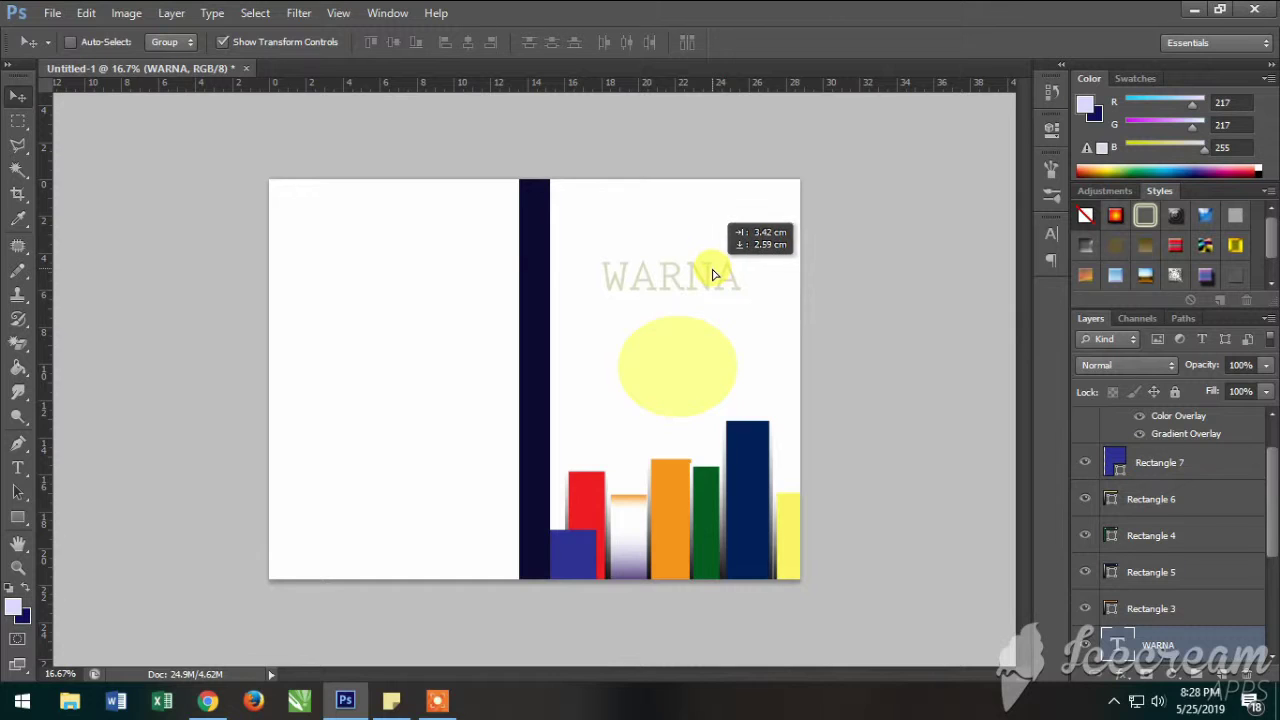
mouse_move(713, 274)
mouse_down()
mouse_move(731, 323)
mouse_move(722, 348)
mouse_up()
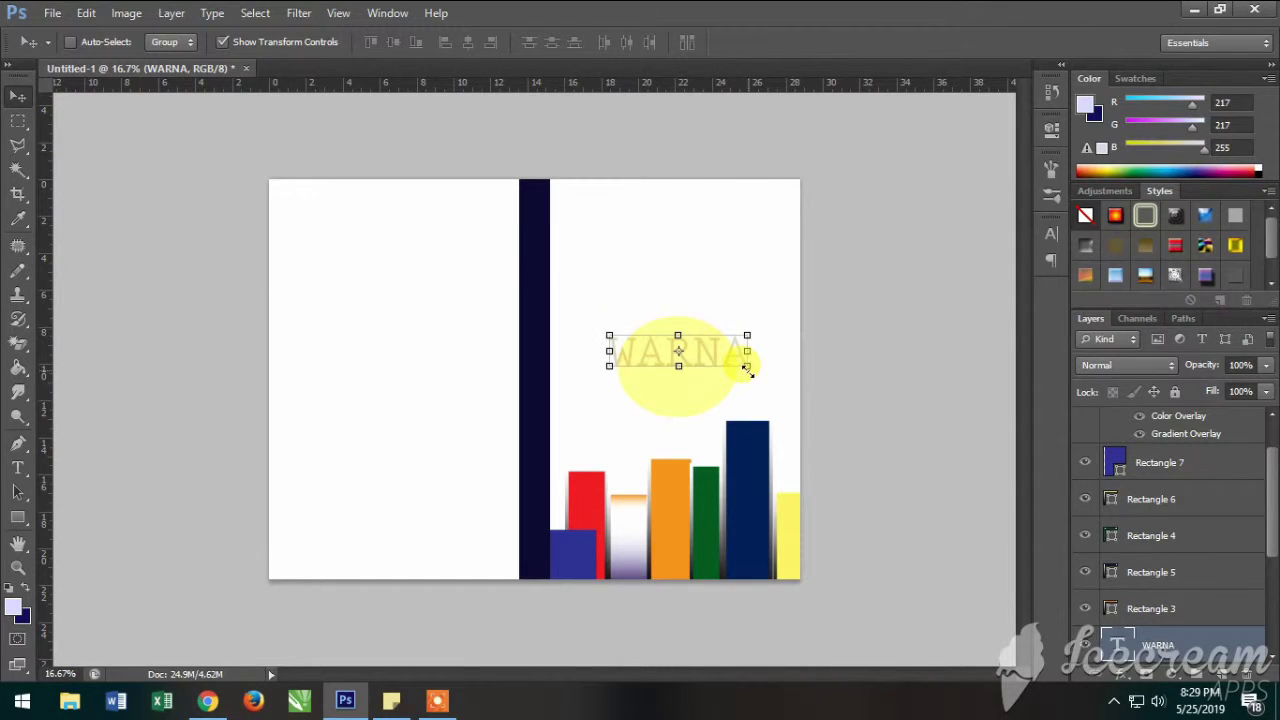
key(ctrl+z)
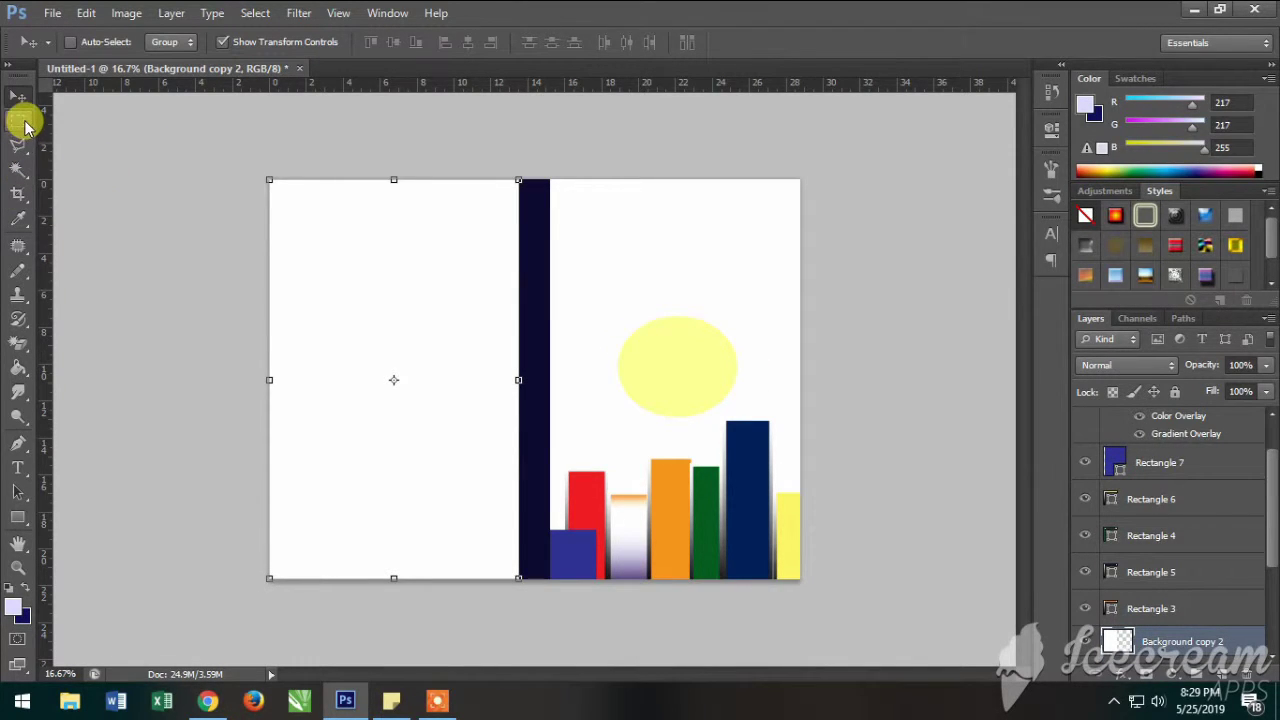
- Draw a text box above the sun and type the title letters
click(18, 467)
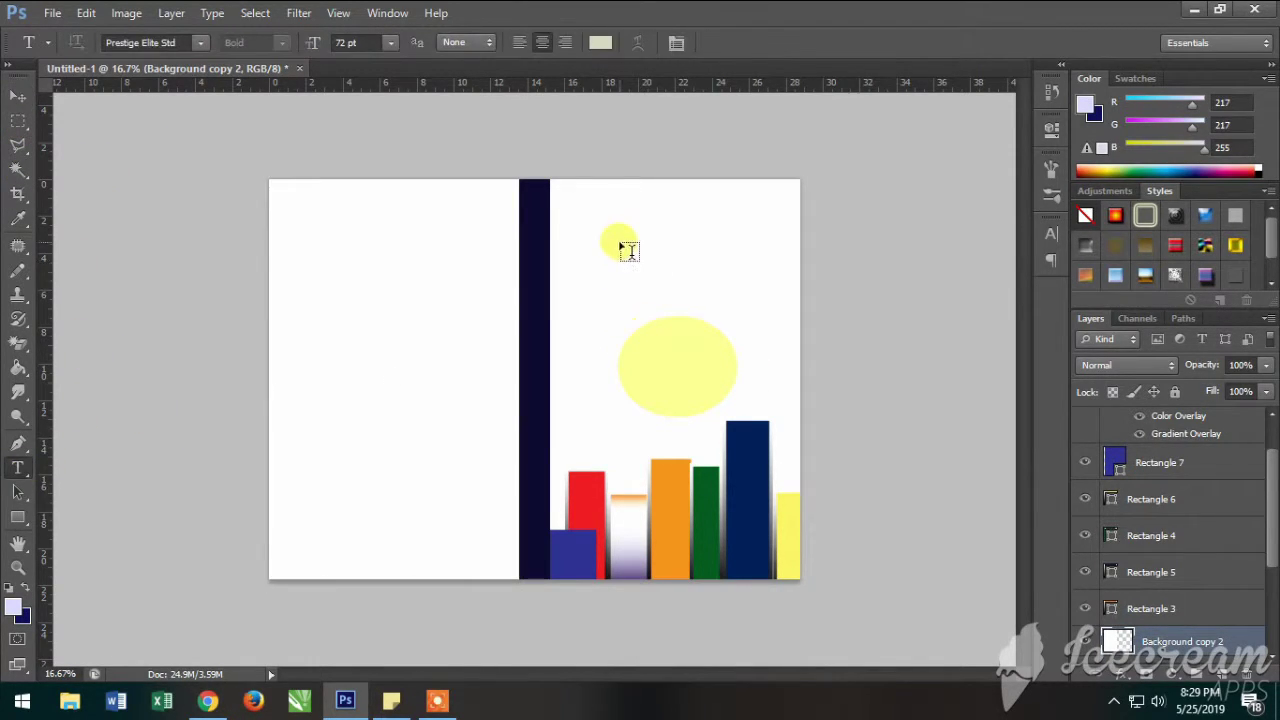
drag(596, 268, 736, 326)
text(YE)
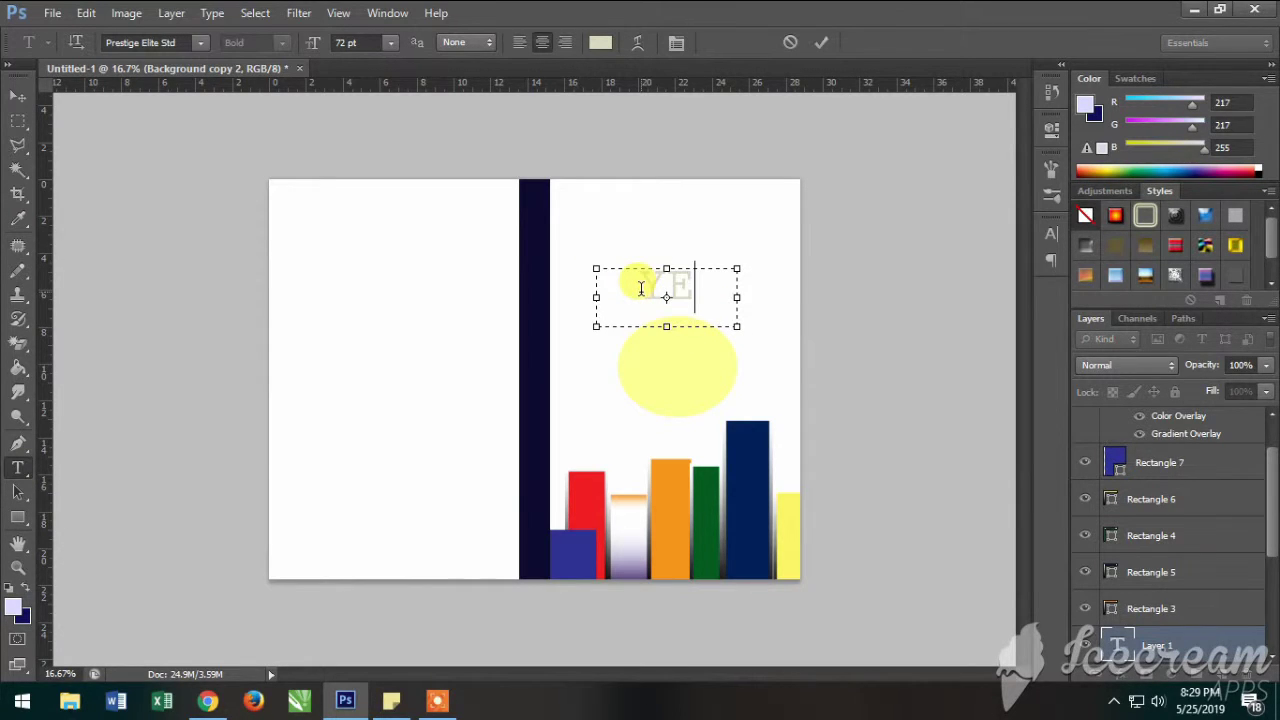
text(LL)
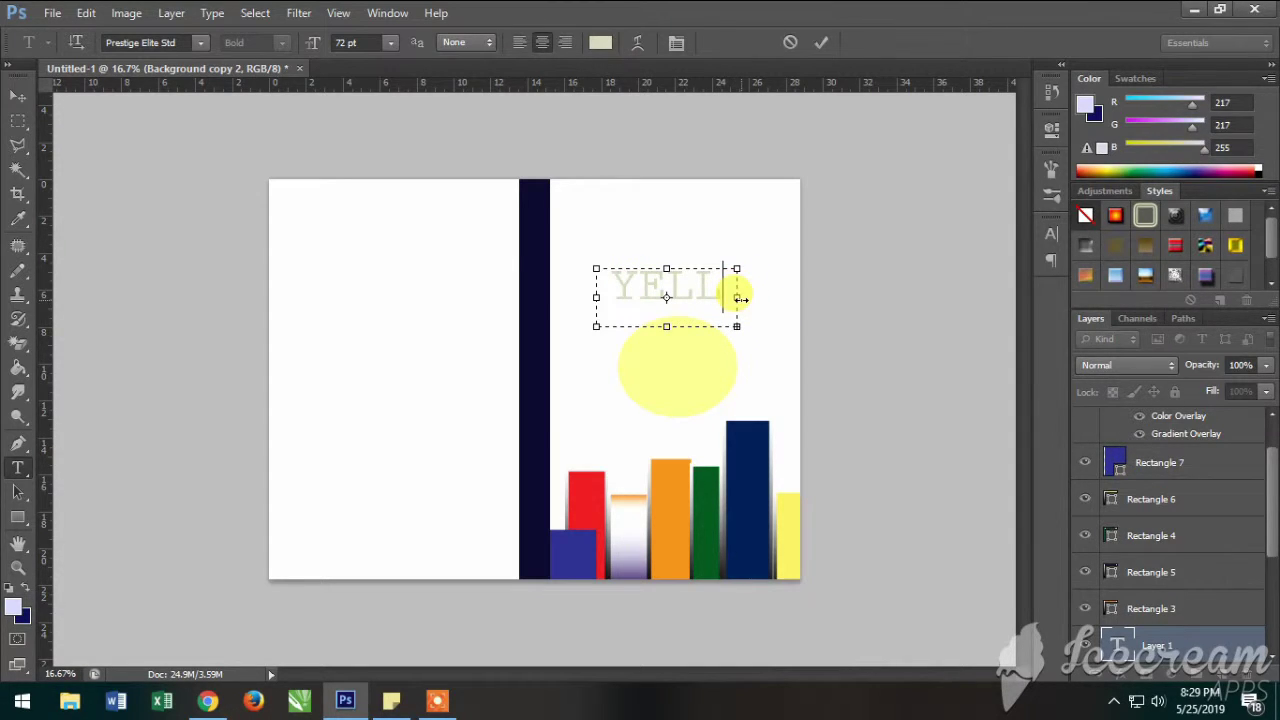
- Resize the text box to fit the whole word YELLOW and commit the layer
drag(740, 297, 756, 297)
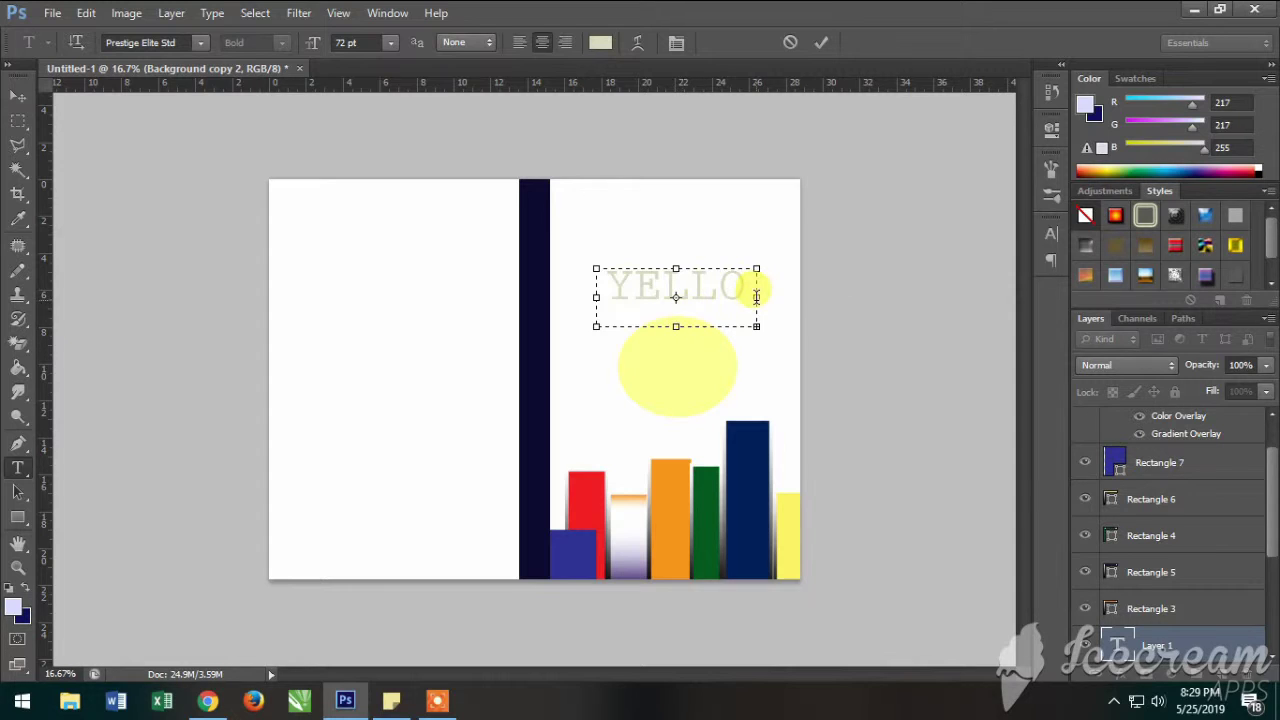
drag(759, 298, 772, 297)
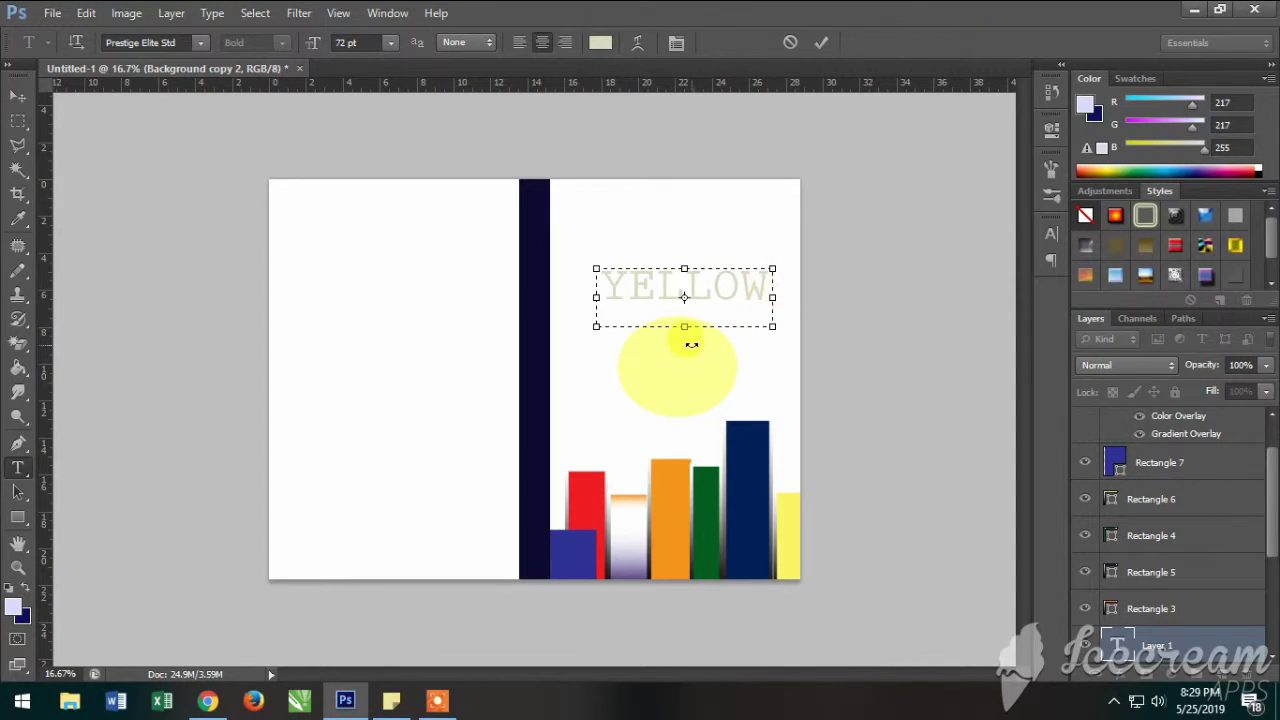
drag(692, 330, 690, 315)
click(821, 43)
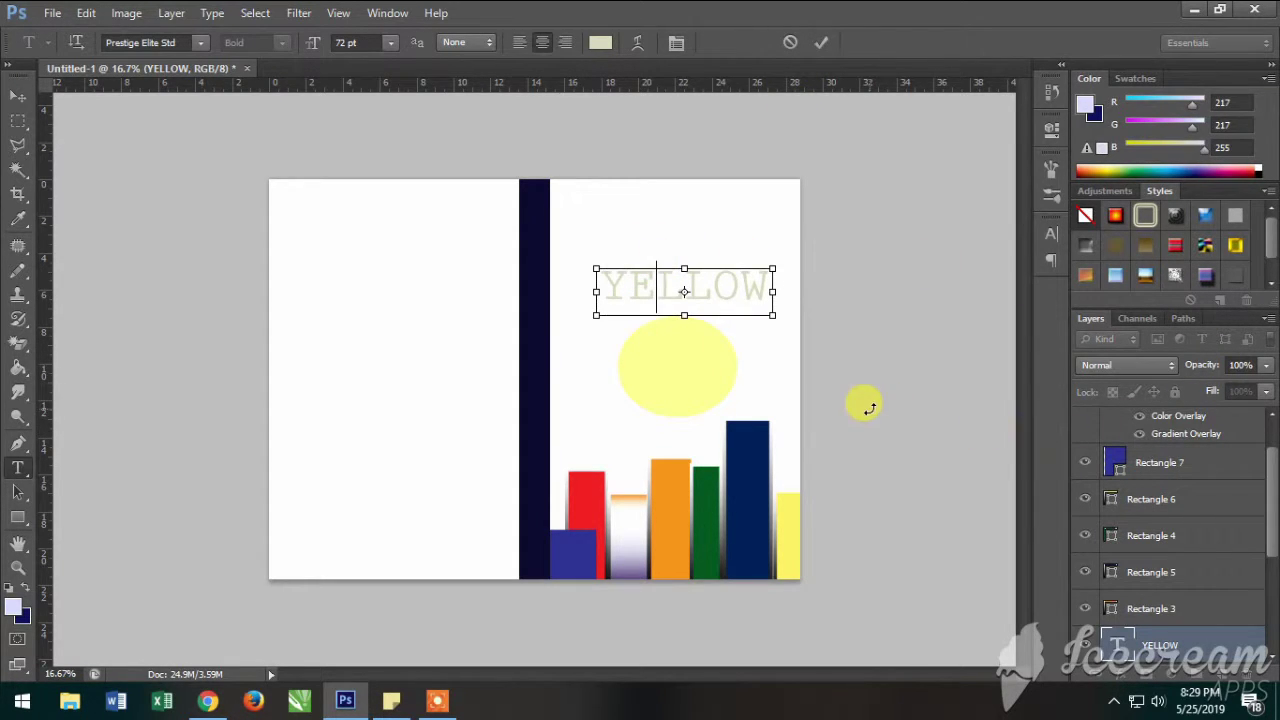
key(Return)
- Recolour the YELLOW title text a bright, saturated yellow in the Color Picker
click(600, 42)
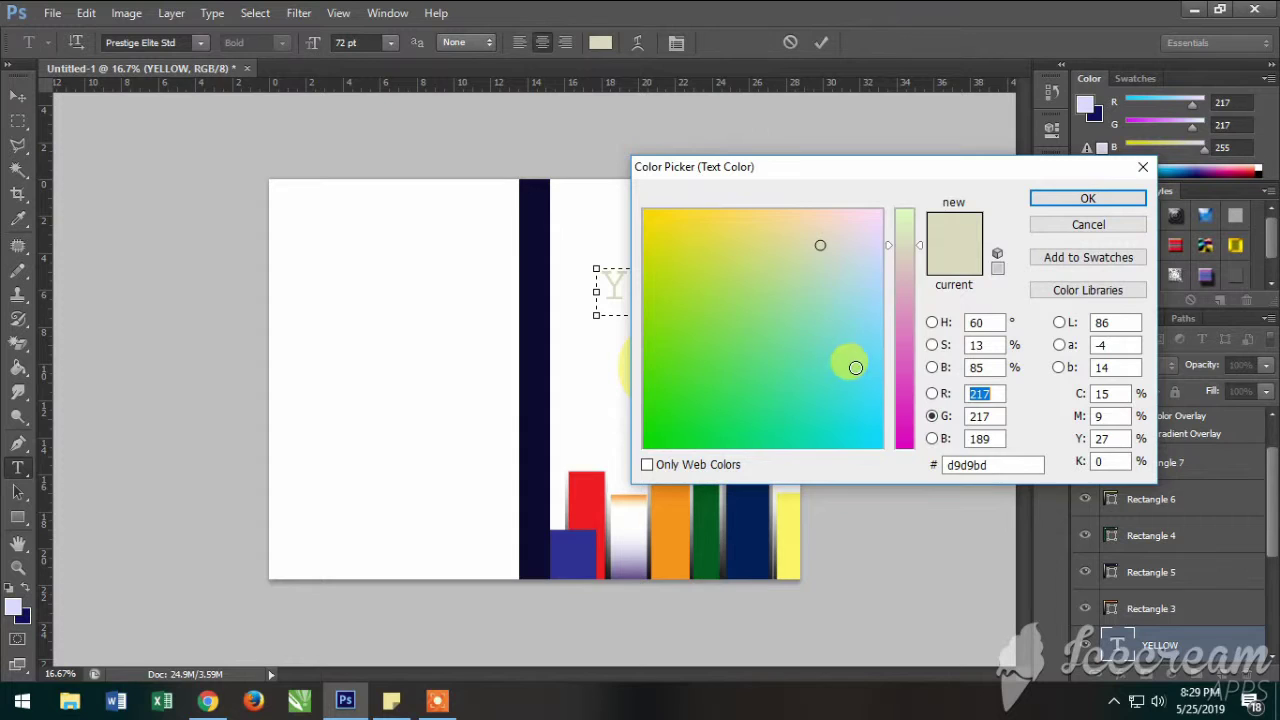
click(857, 368)
click(846, 396)
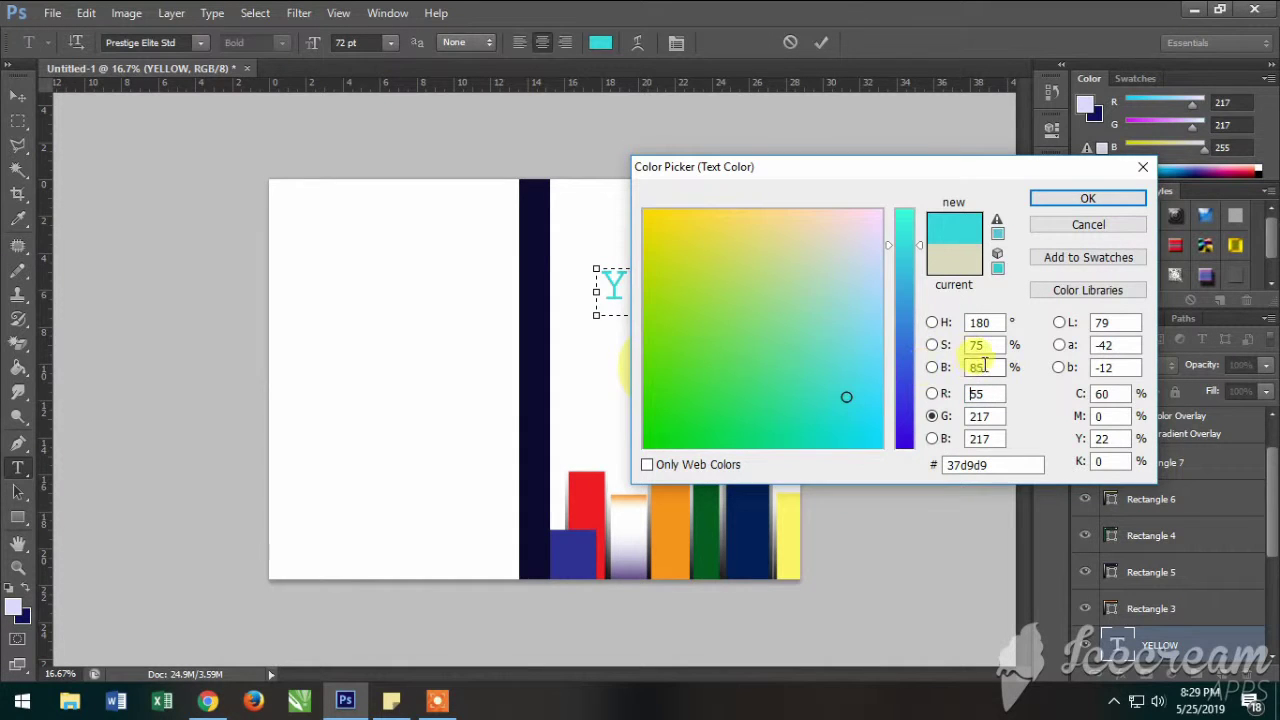
click(932, 394)
click(932, 438)
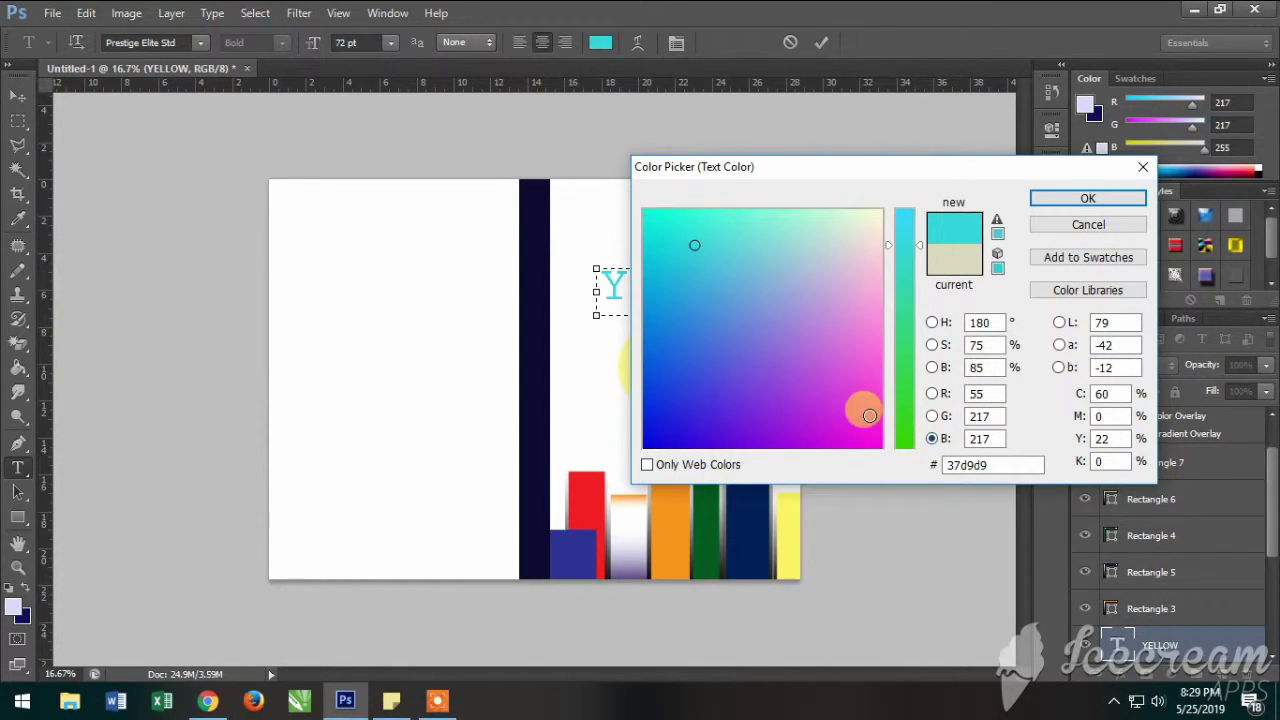
click(932, 322)
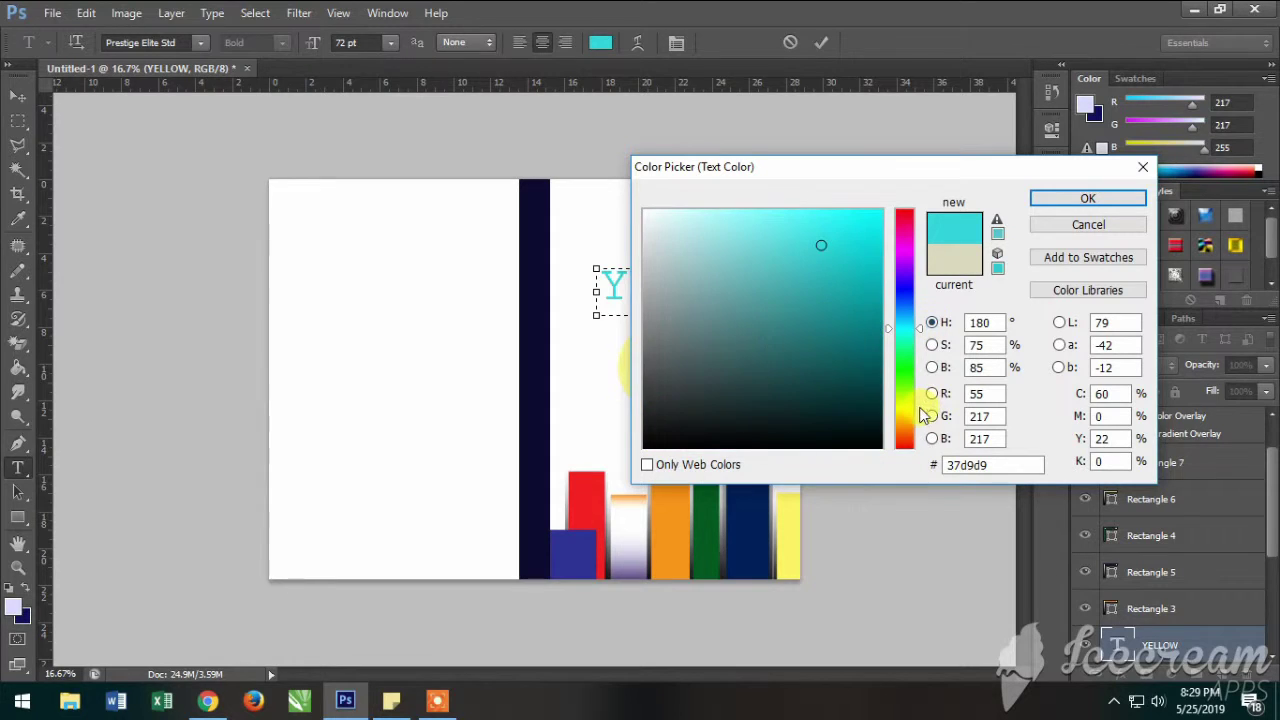
click(904, 412)
drag(850, 274, 854, 213)
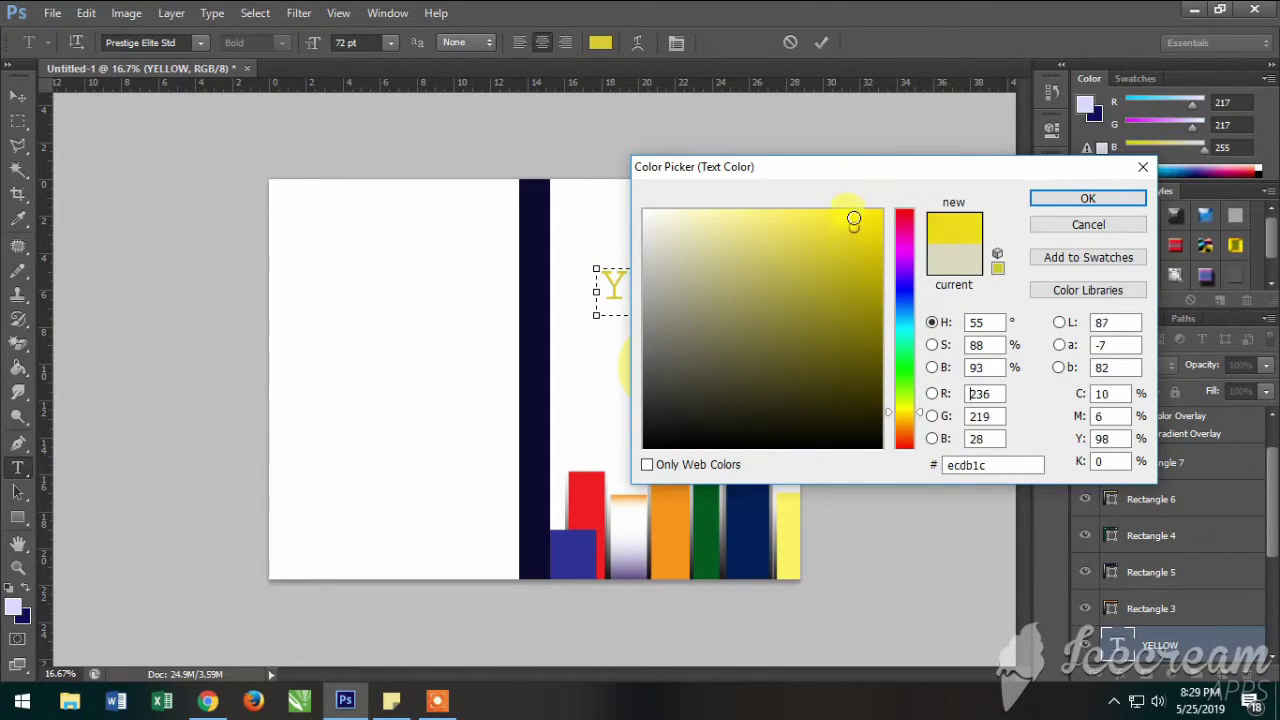
click(1088, 199)
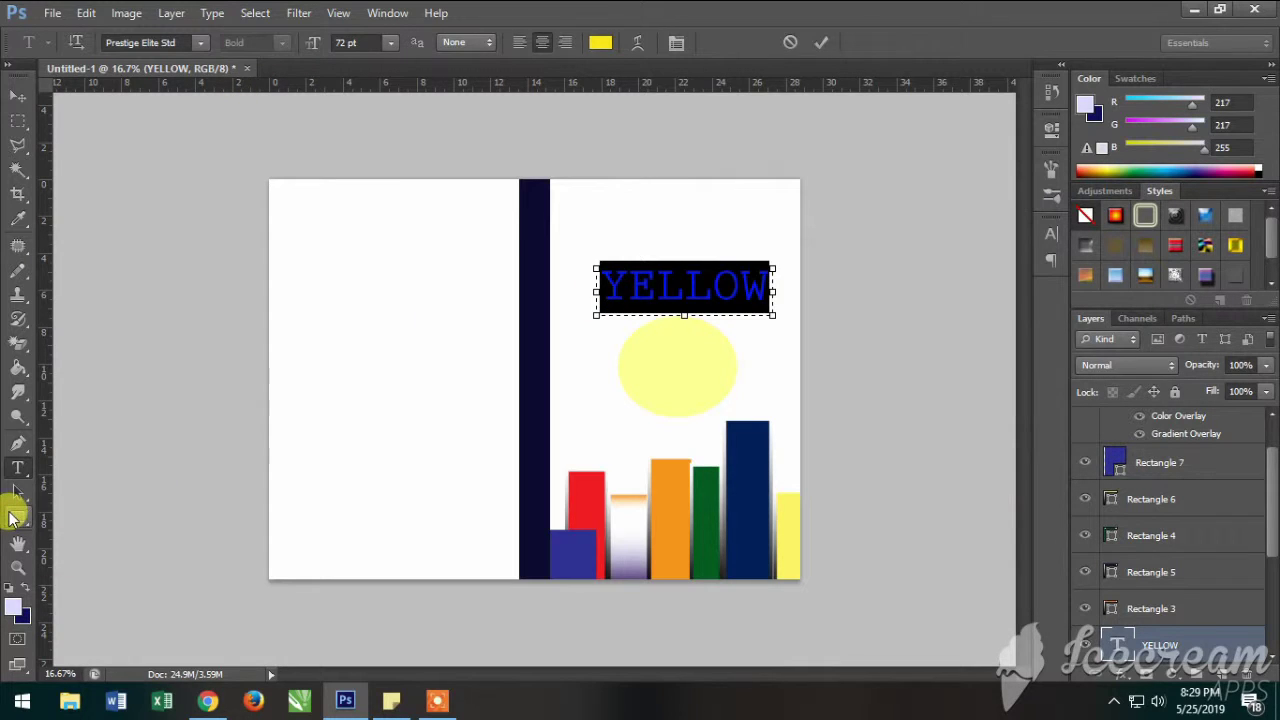
- Set the Rectangle tool's shape stroke to yellow, then to a gradient
click(16, 517)
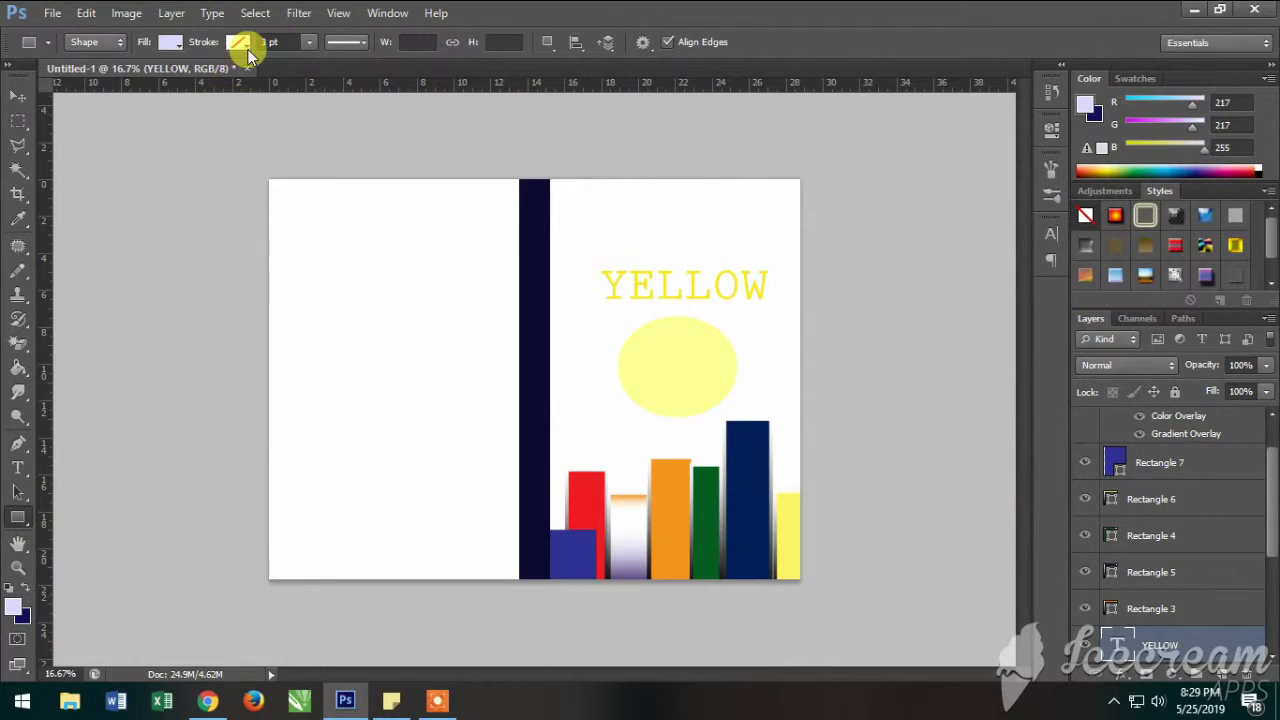
click(249, 47)
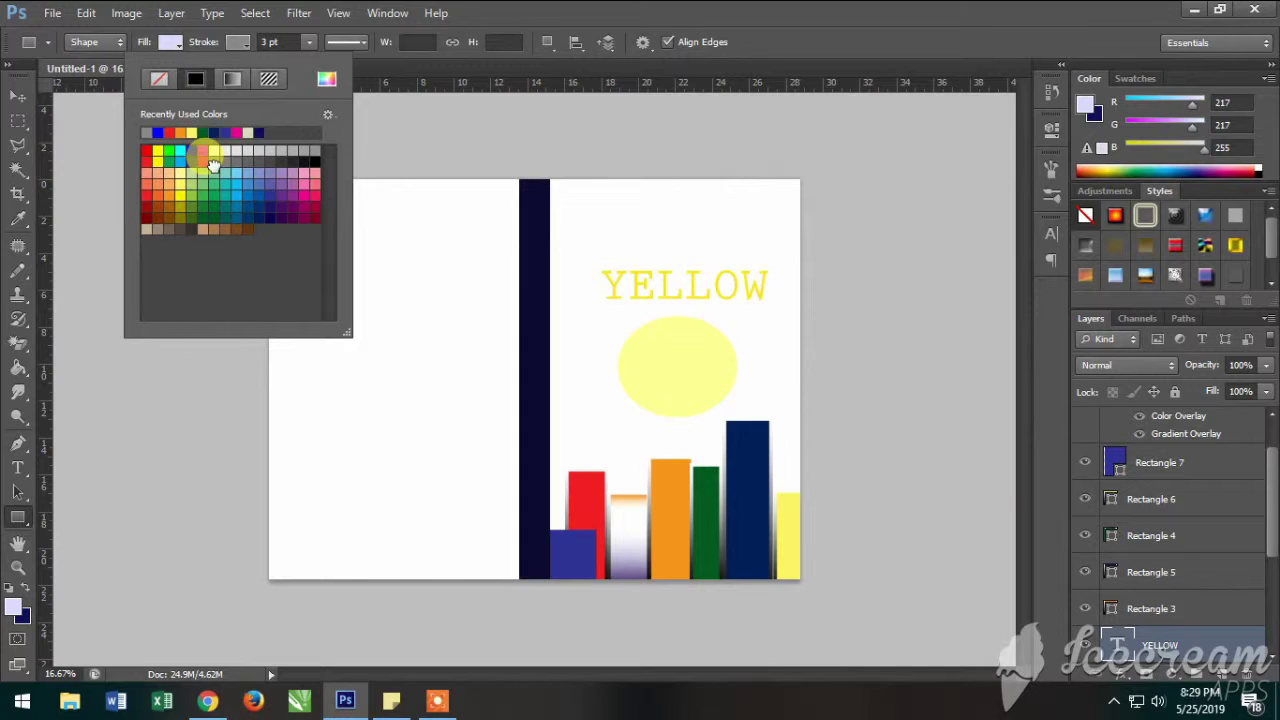
click(157, 151)
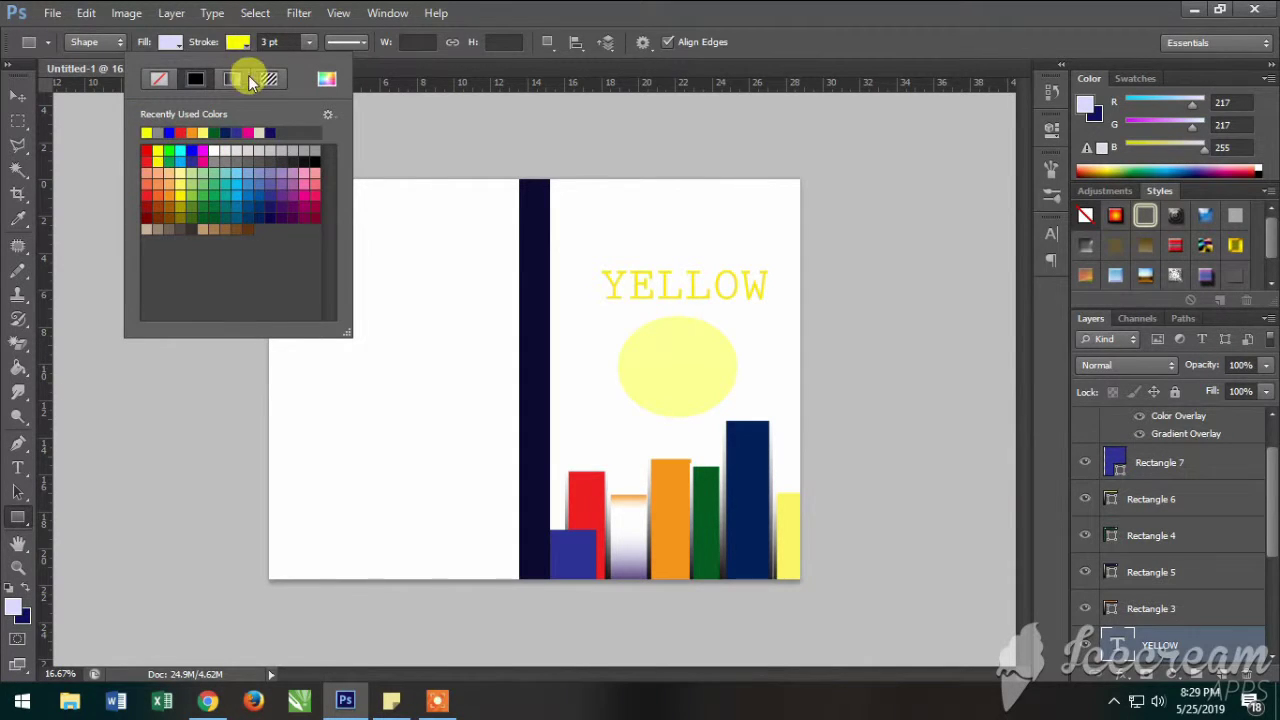
click(234, 78)
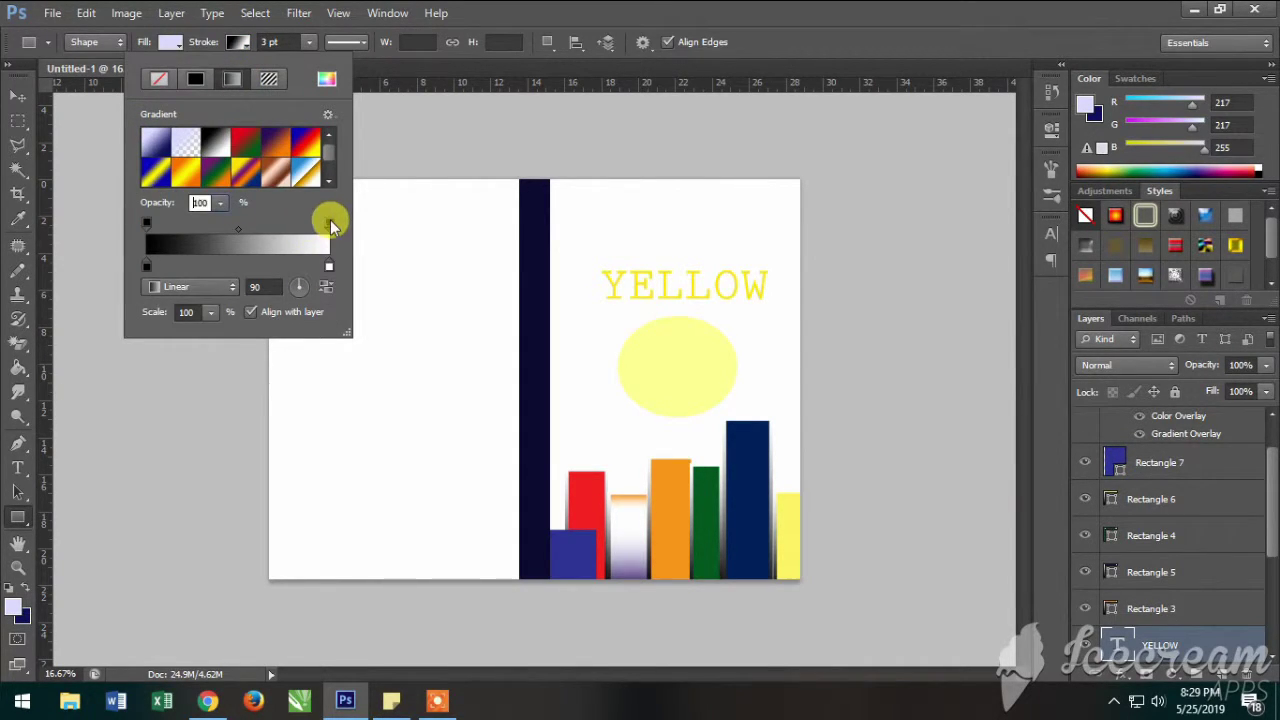
click(22, 112)
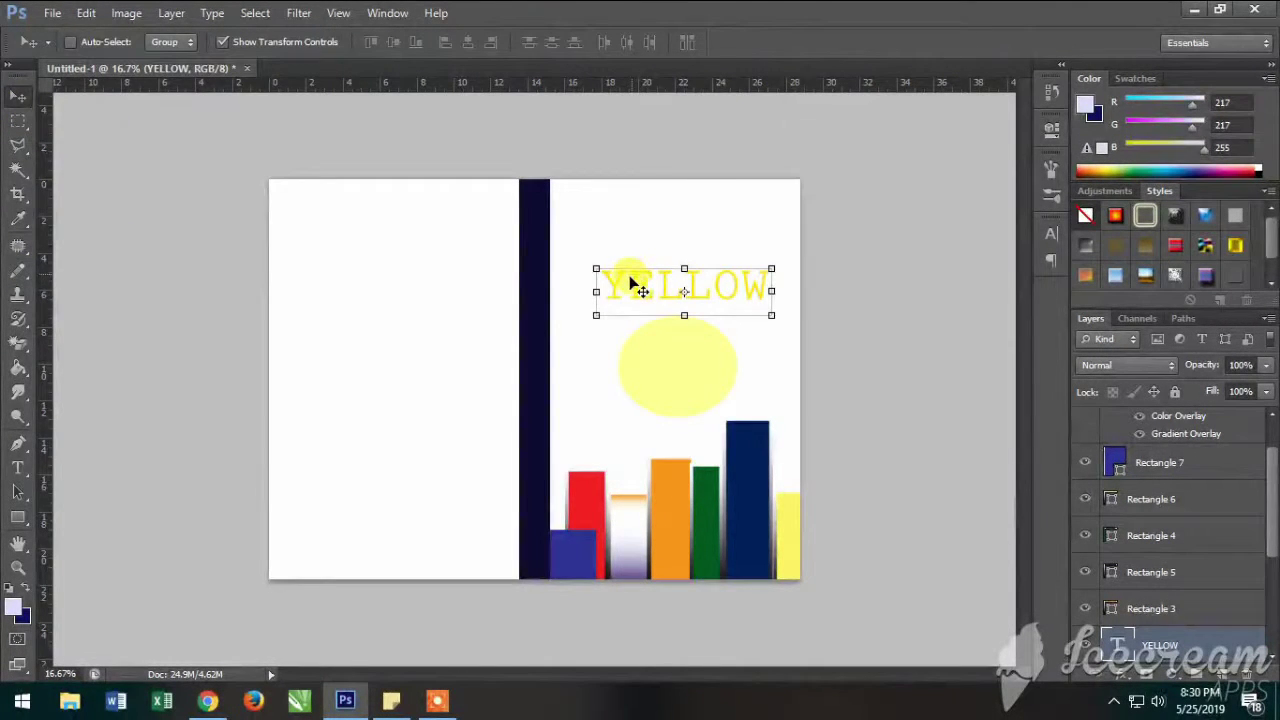
- Nudge the title left and up, then clear the whole-canvas selection
key(shift+Left)
key(shift+Left)
key(shift+Left)
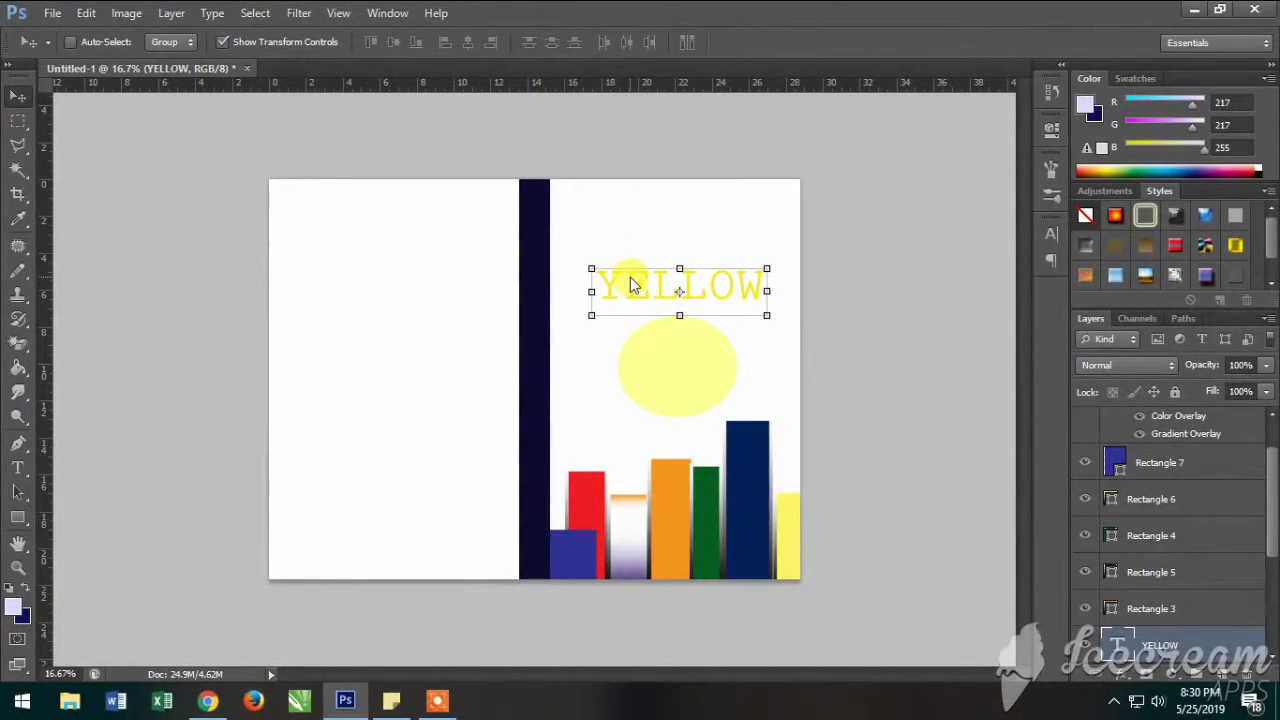
key(shift+Up)
key(shift+Up)
key(shift+Up)
key(shift+Up)
key(shift+Up)
key(shift+Up)
key(shift+Up)
key(shift+Up)
key(shift+Up)
key(shift+Up)
key(shift+Up)
key(shift+Up)
key(shift+Up)
key(shift+Up)
key(shift+Up)
key(shift+Up)
key(shift+Up)
key(shift+Up)
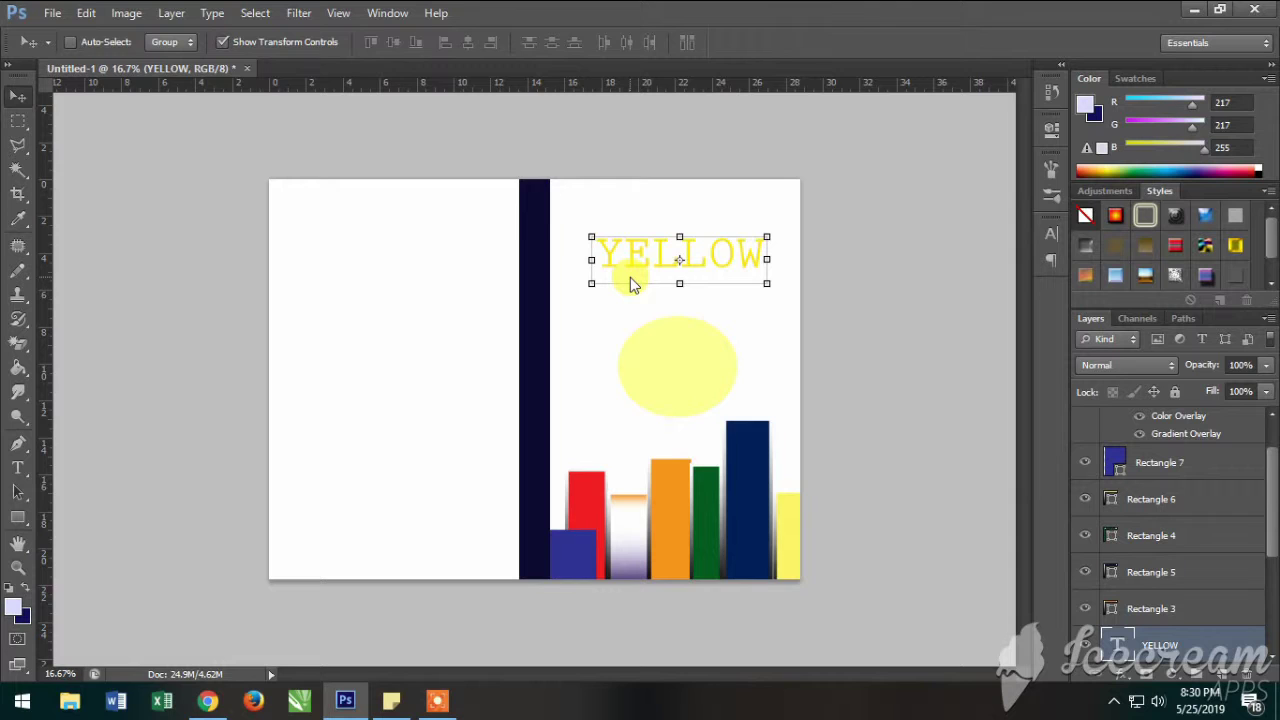
key(ctrl+a)
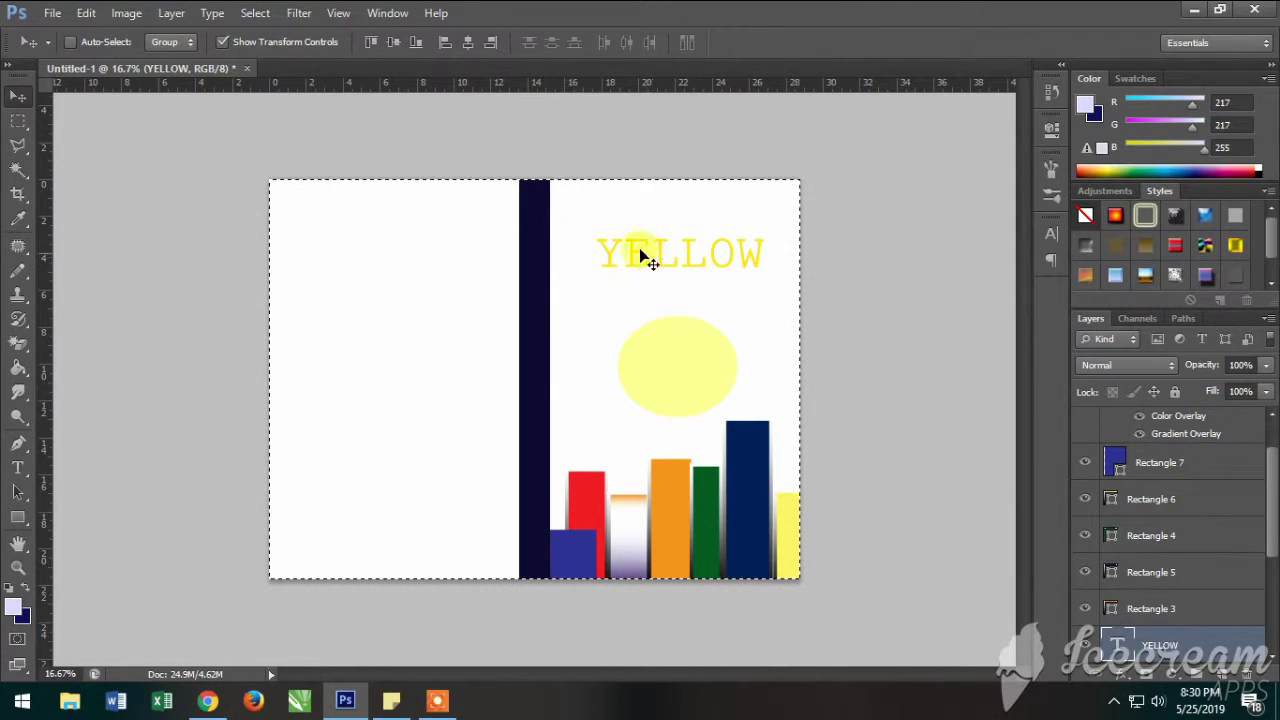
click(18, 120)
click(686, 251)
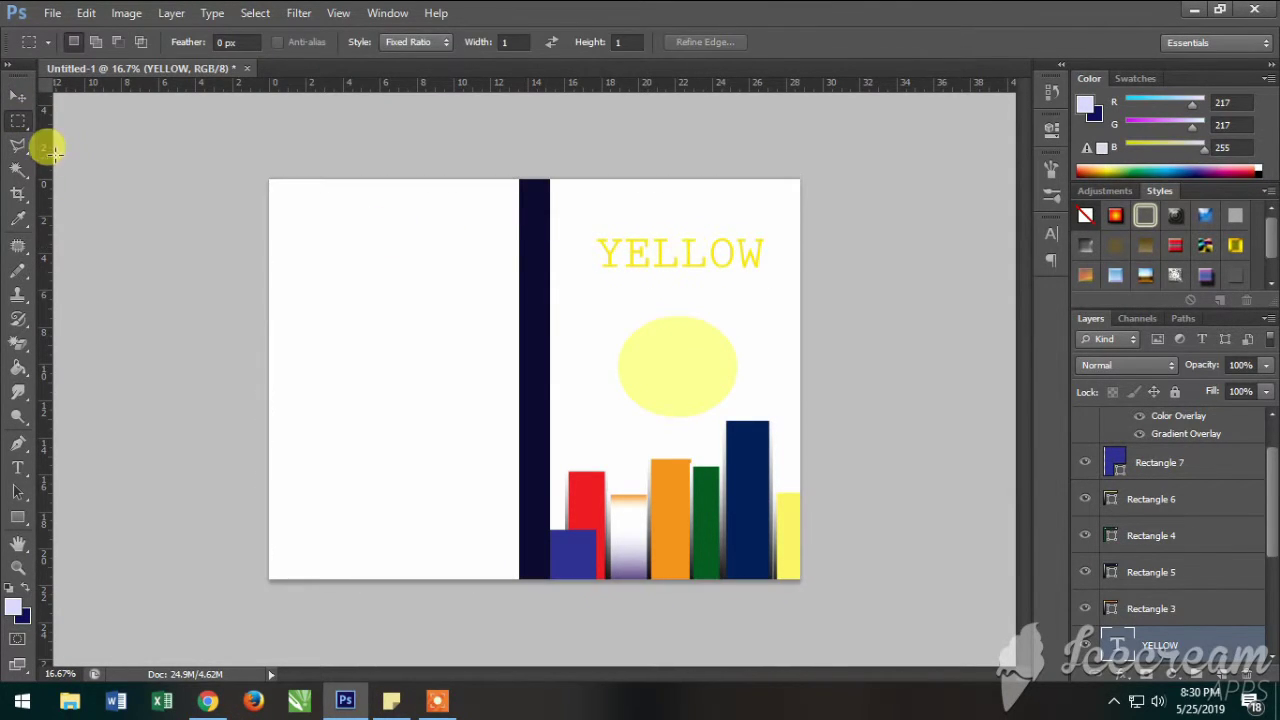
- Set the YELLOW title in Swis721 Lt BT Light at 60 pt
click(18, 467)
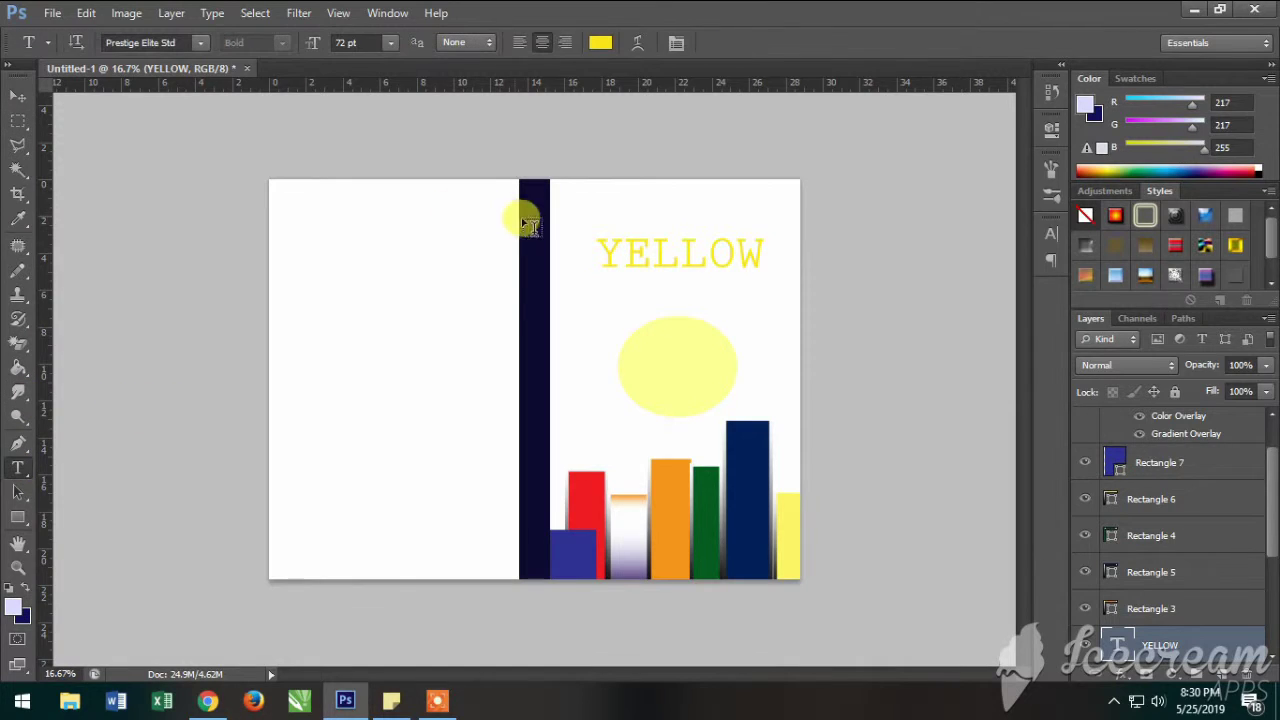
click(694, 247)
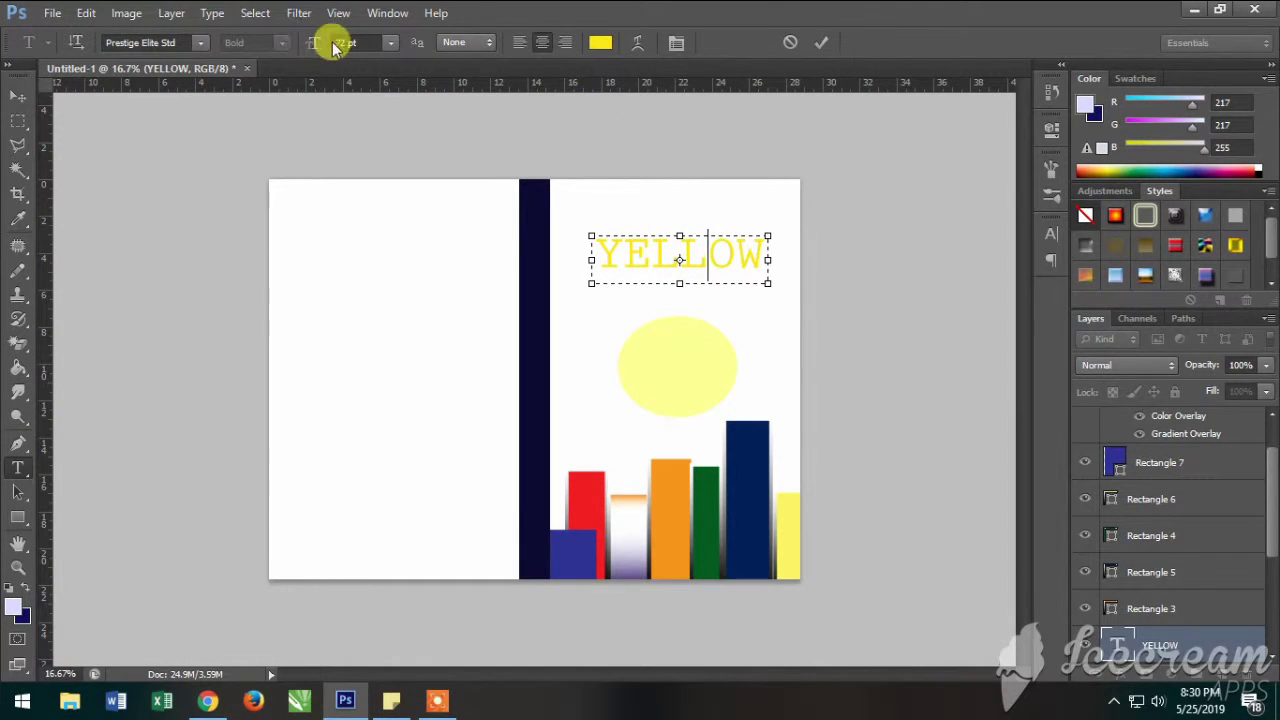
click(200, 42)
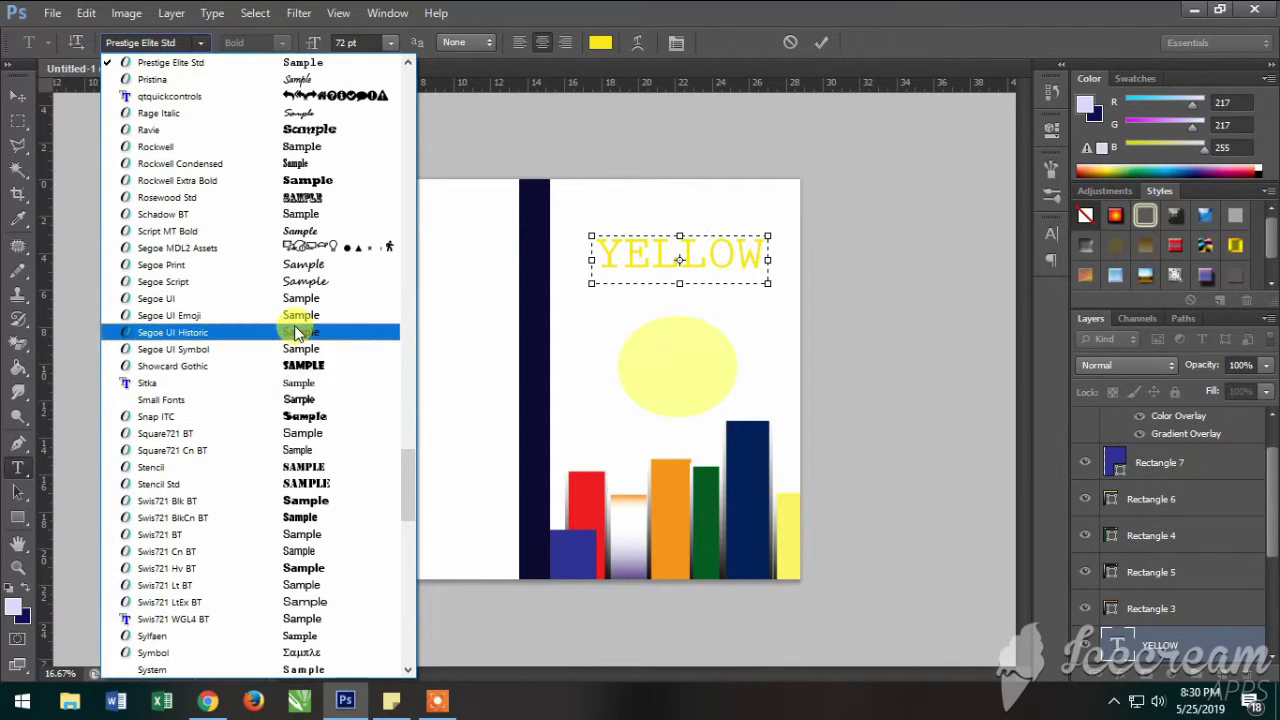
scroll(280, 485, down, 1)
scroll(280, 485, down, 5)
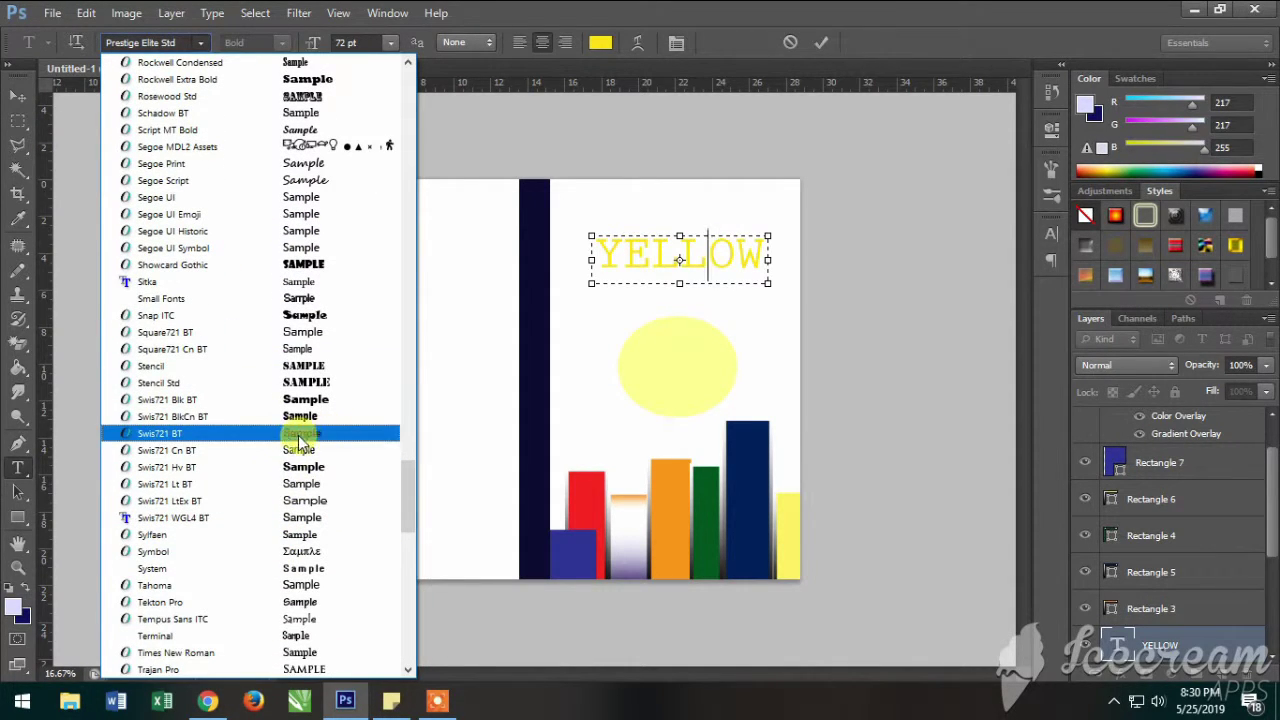
click(300, 500)
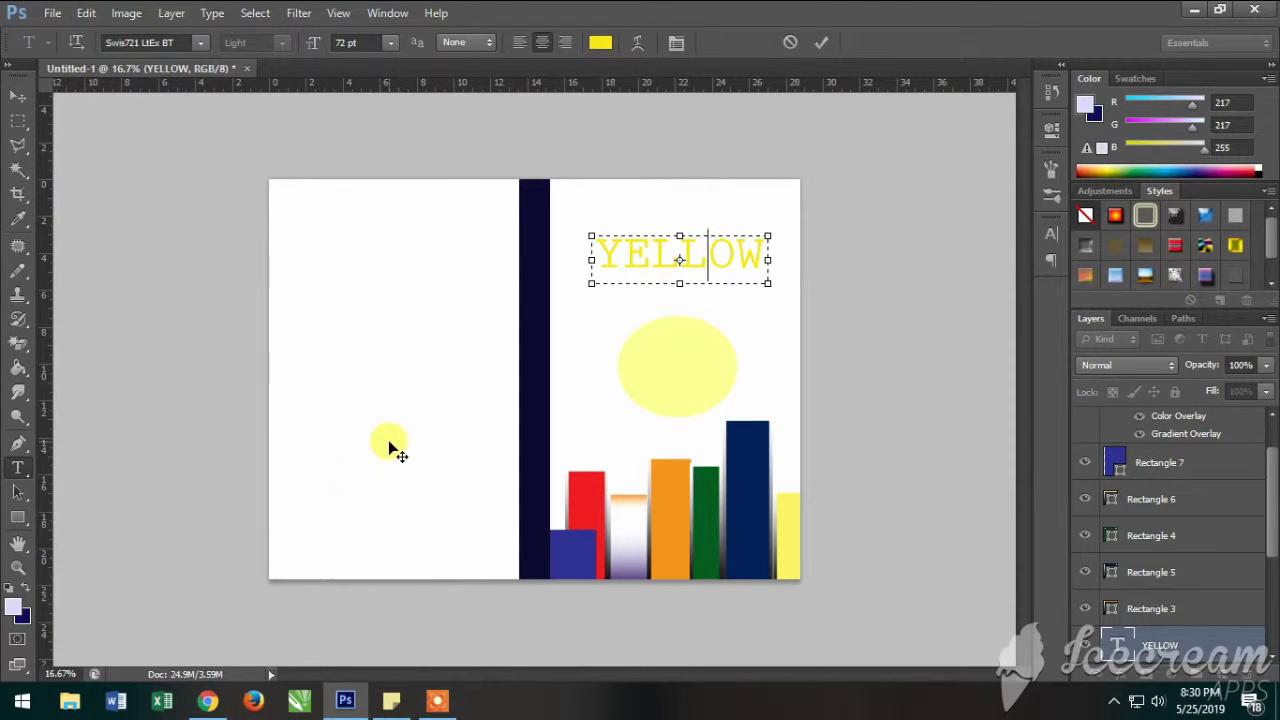
click(193, 45)
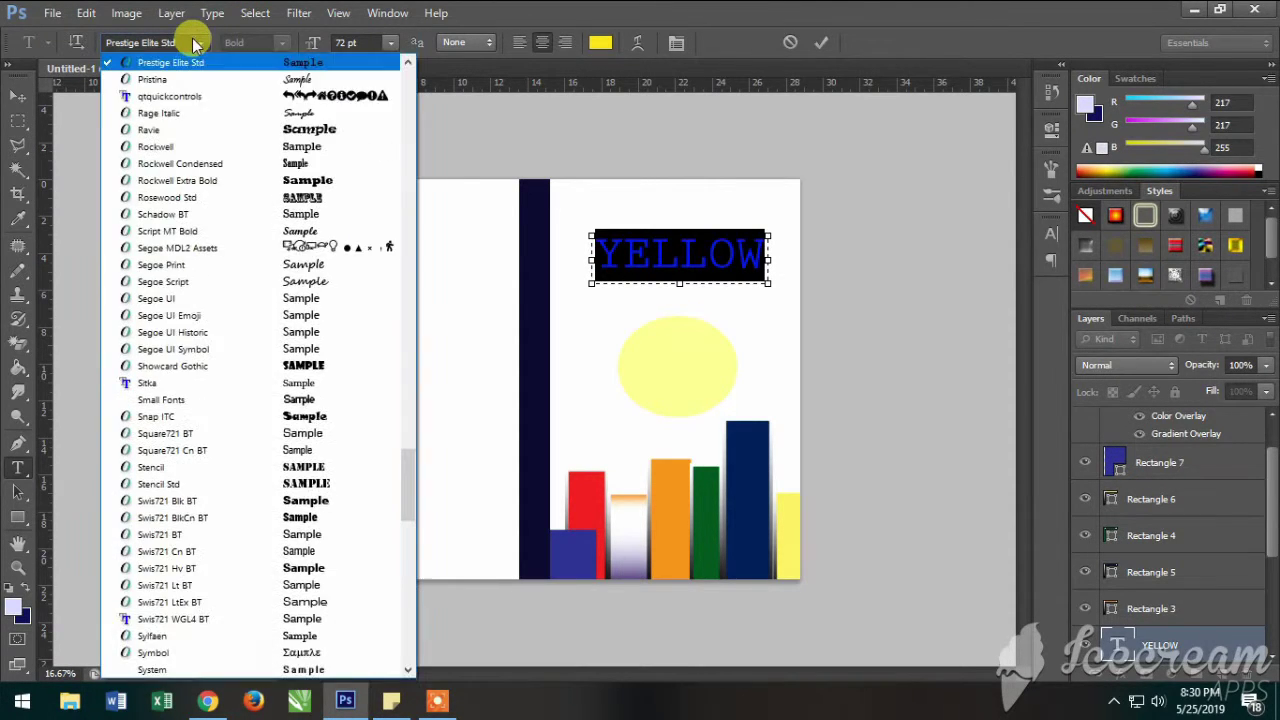
scroll(300, 310, down, 2)
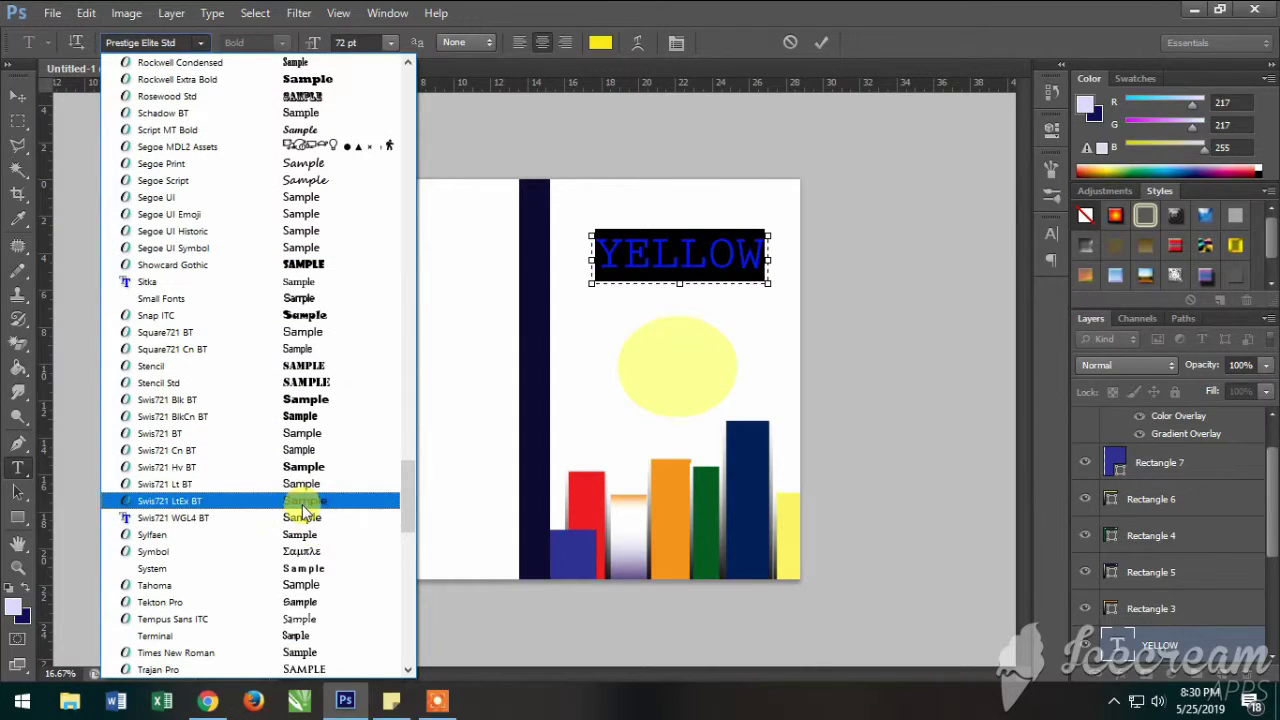
click(300, 491)
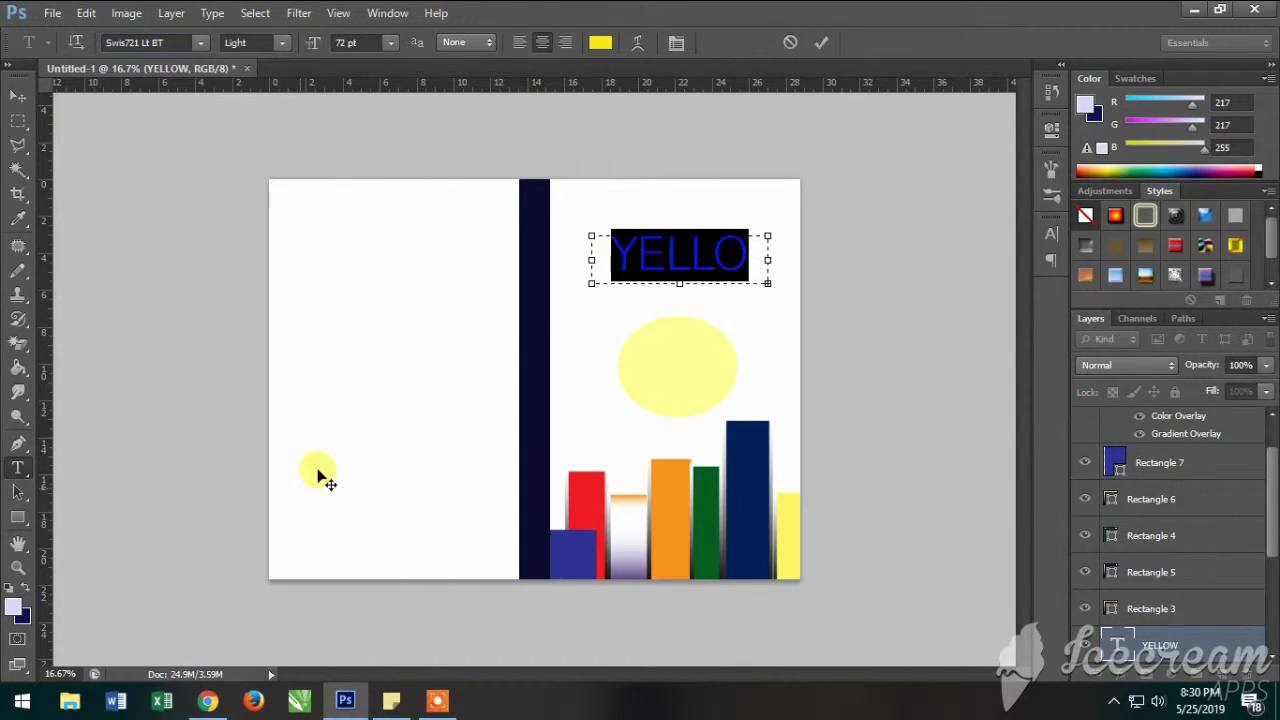
click(389, 43)
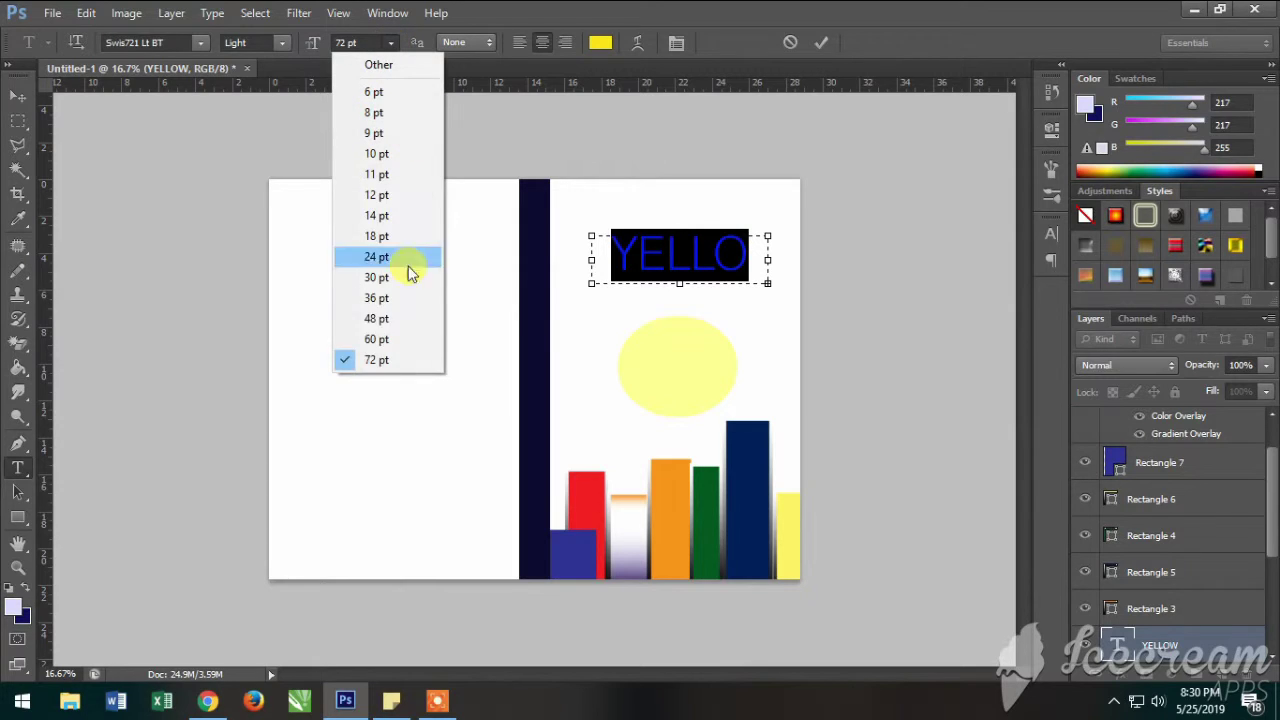
click(350, 339)
- Enlarge the text box and add a second line reading 'OF'
click(750, 263)
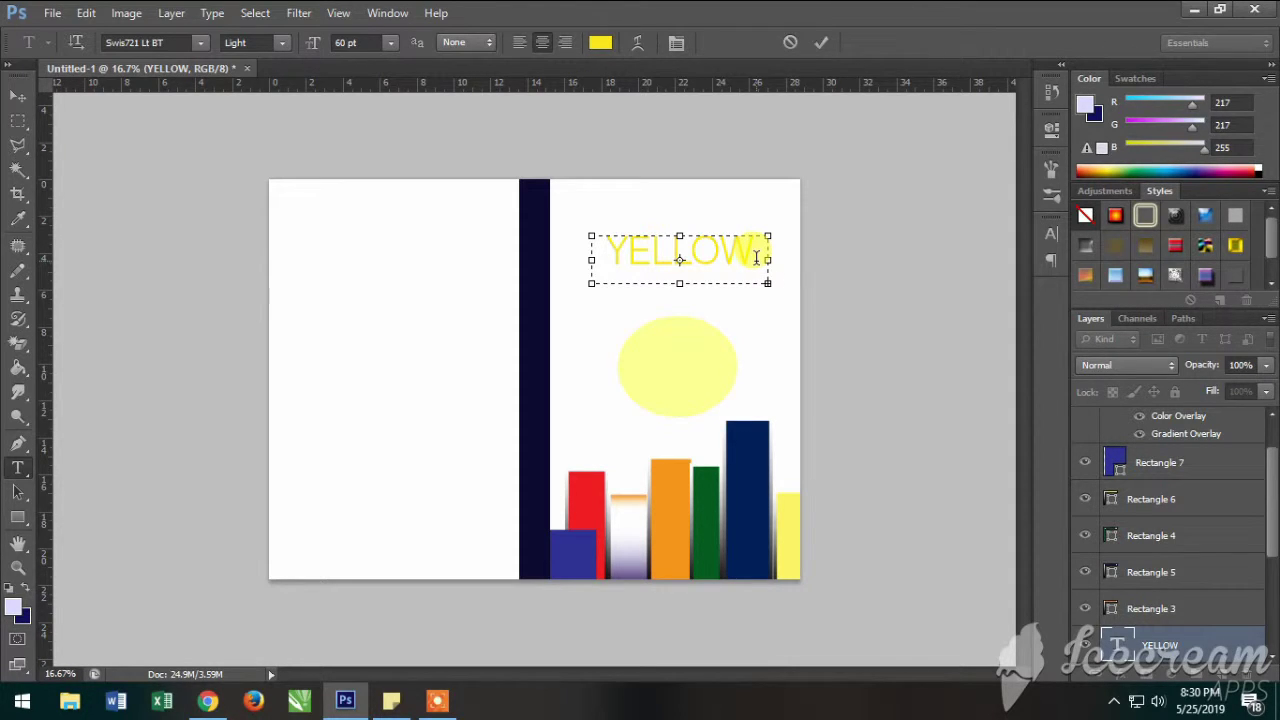
drag(680, 284, 679, 407)
text(OF)
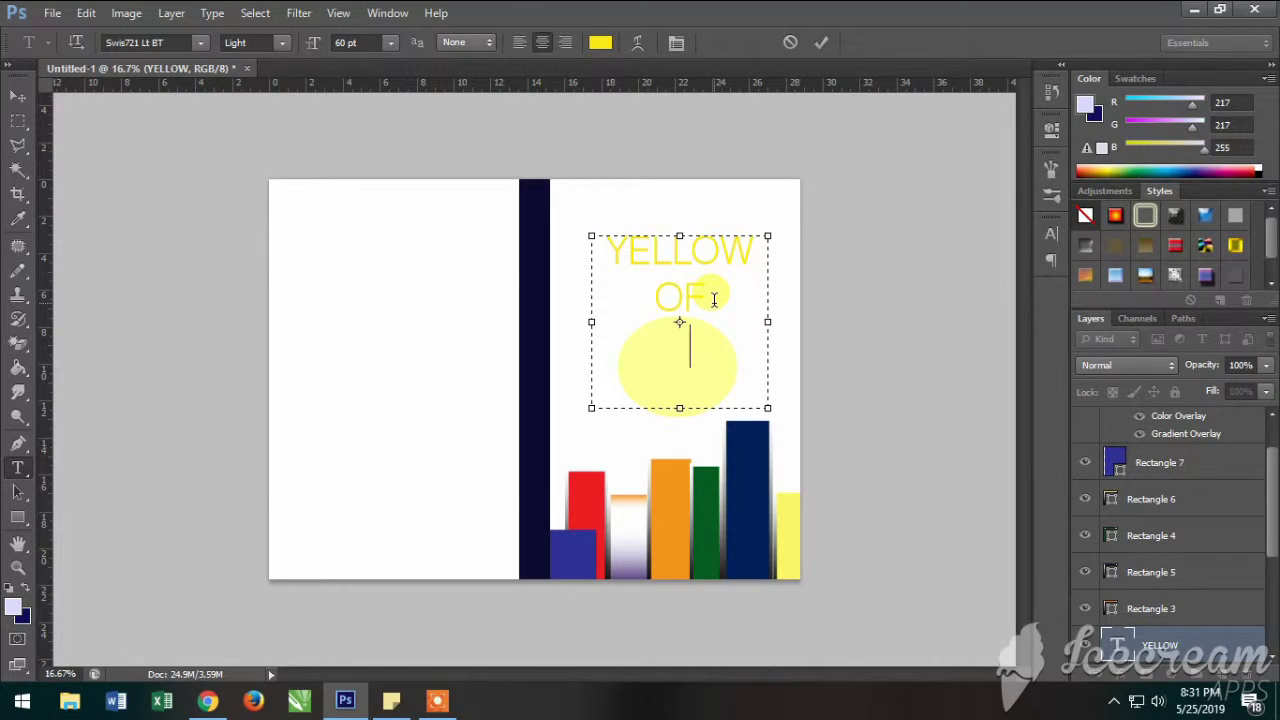
- Replace the OF/YOURS and YELLOW cover lines with COLOURS, resizing the box to fit one line
text(OURS)
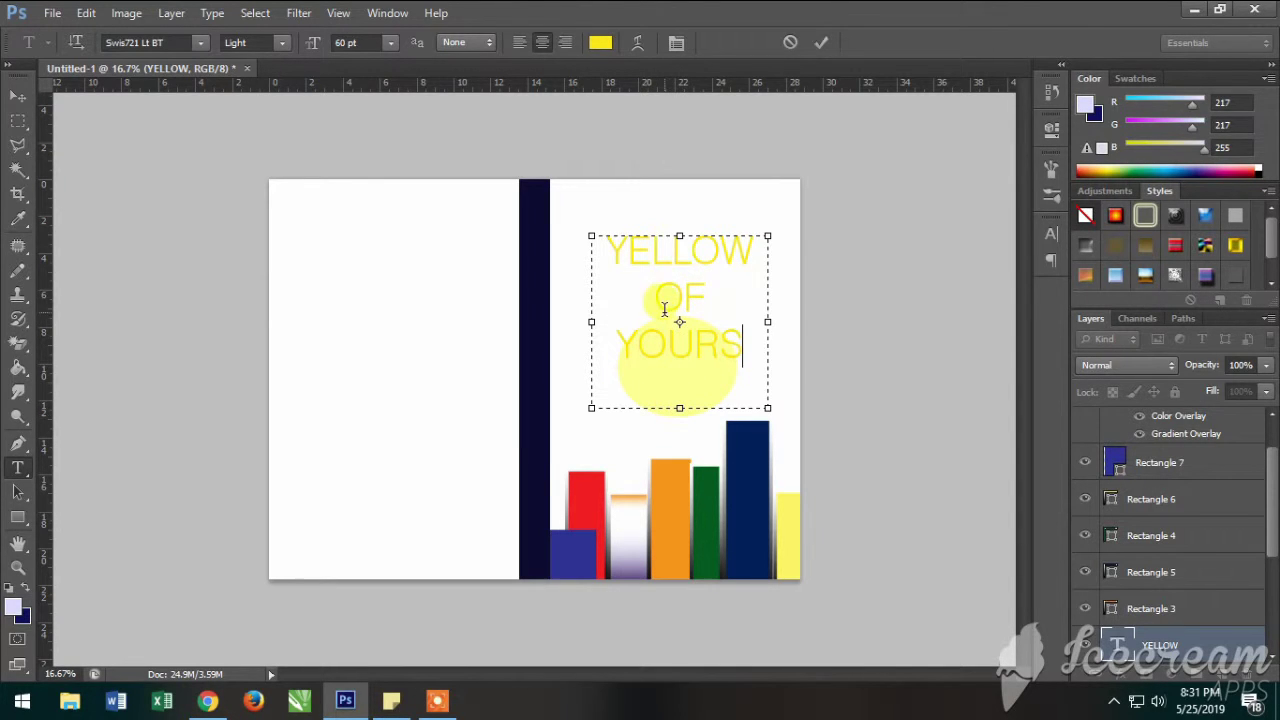
drag(664, 292, 766, 336)
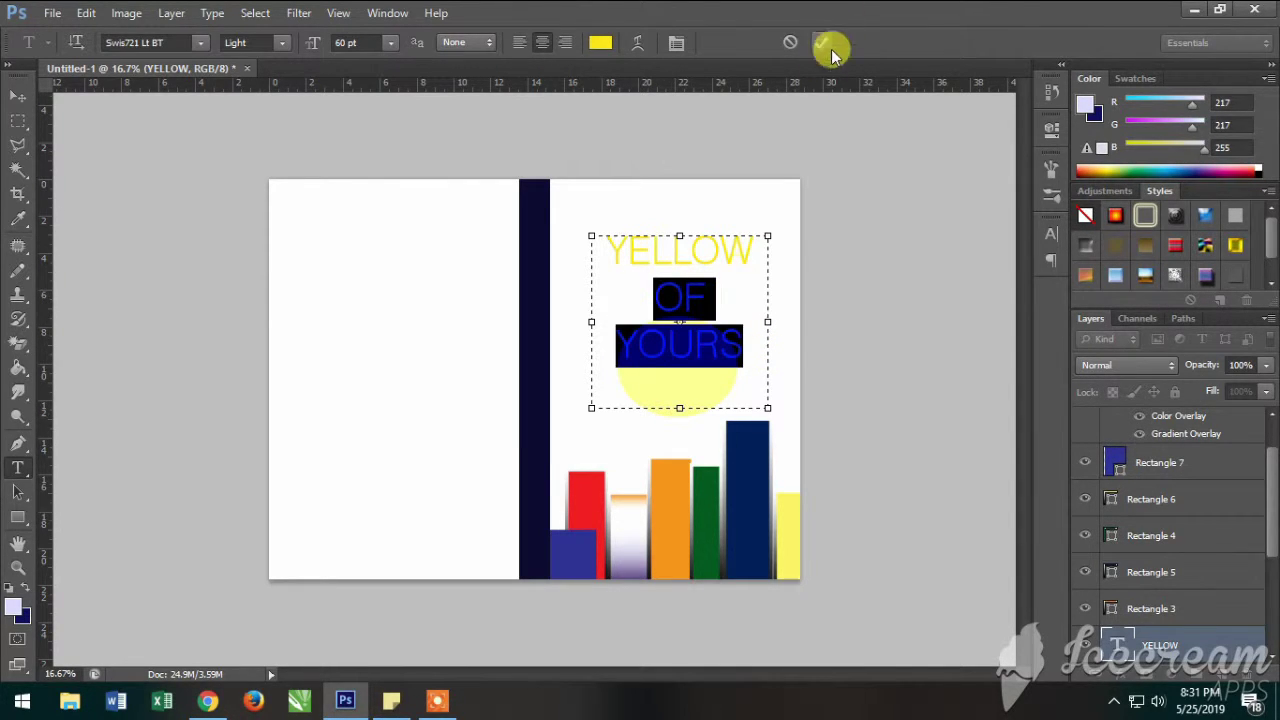
key(BackSpace)
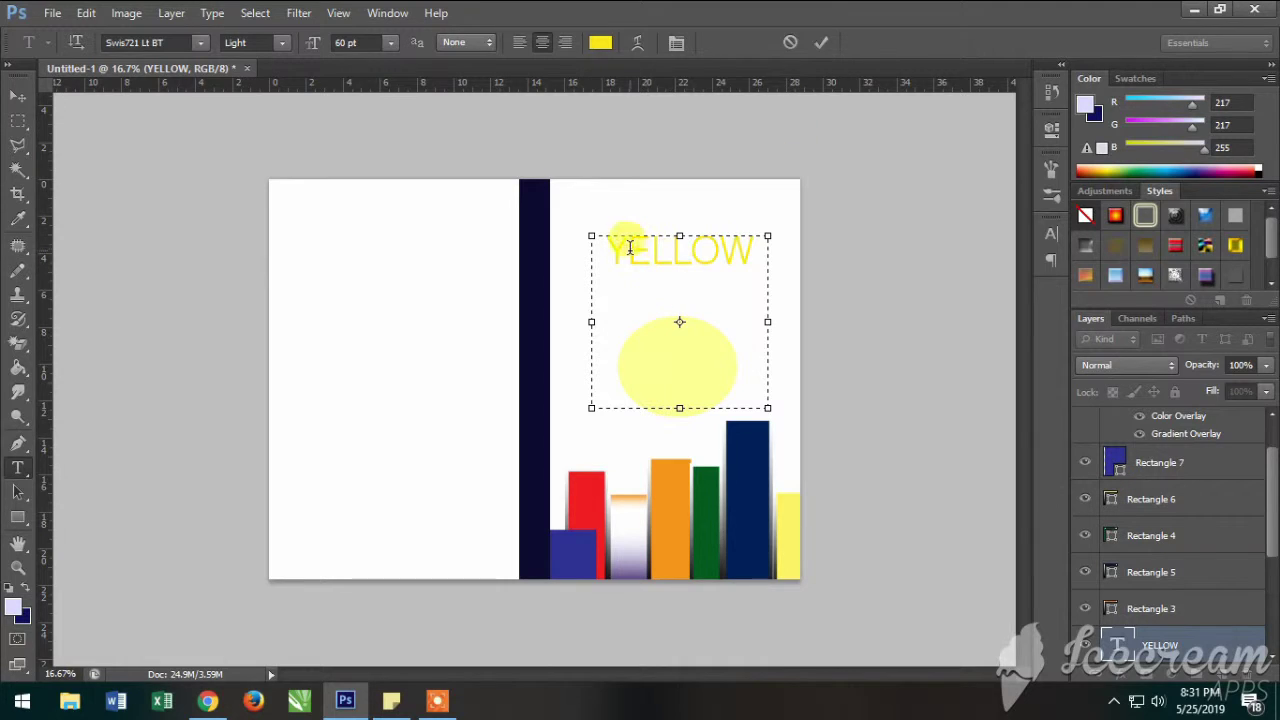
drag(609, 247, 750, 258)
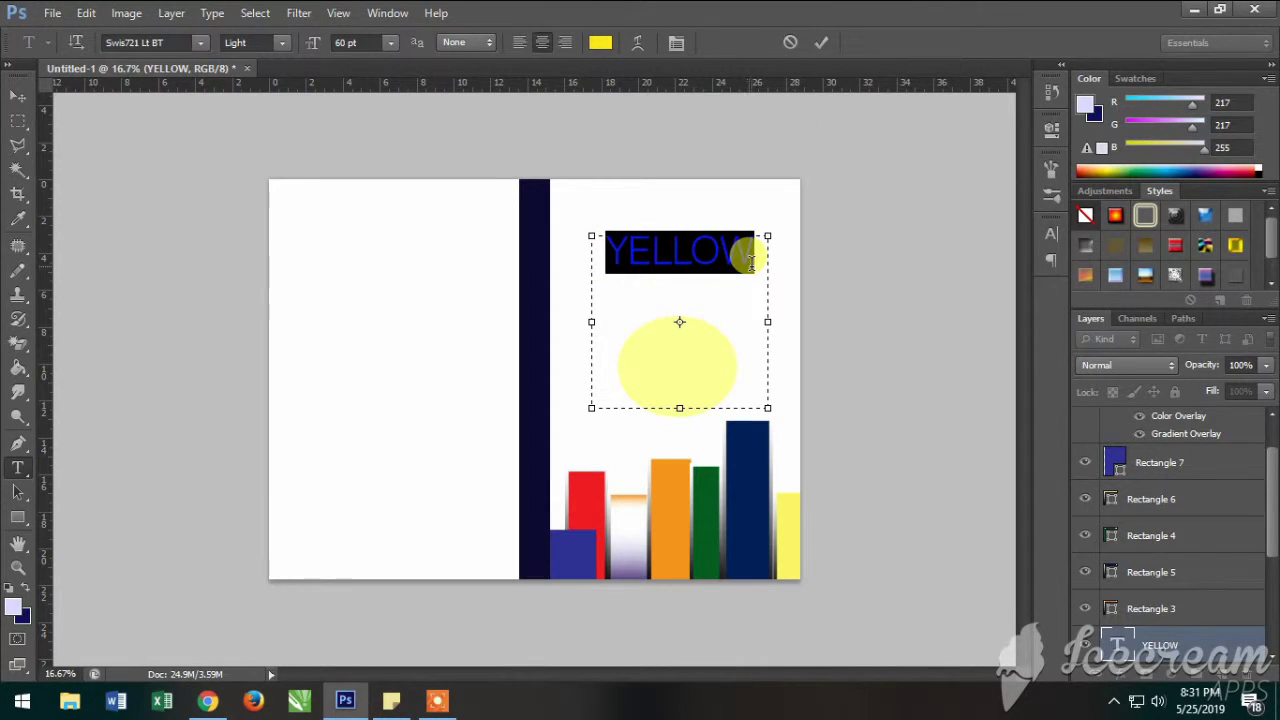
text(CO-LOURS)
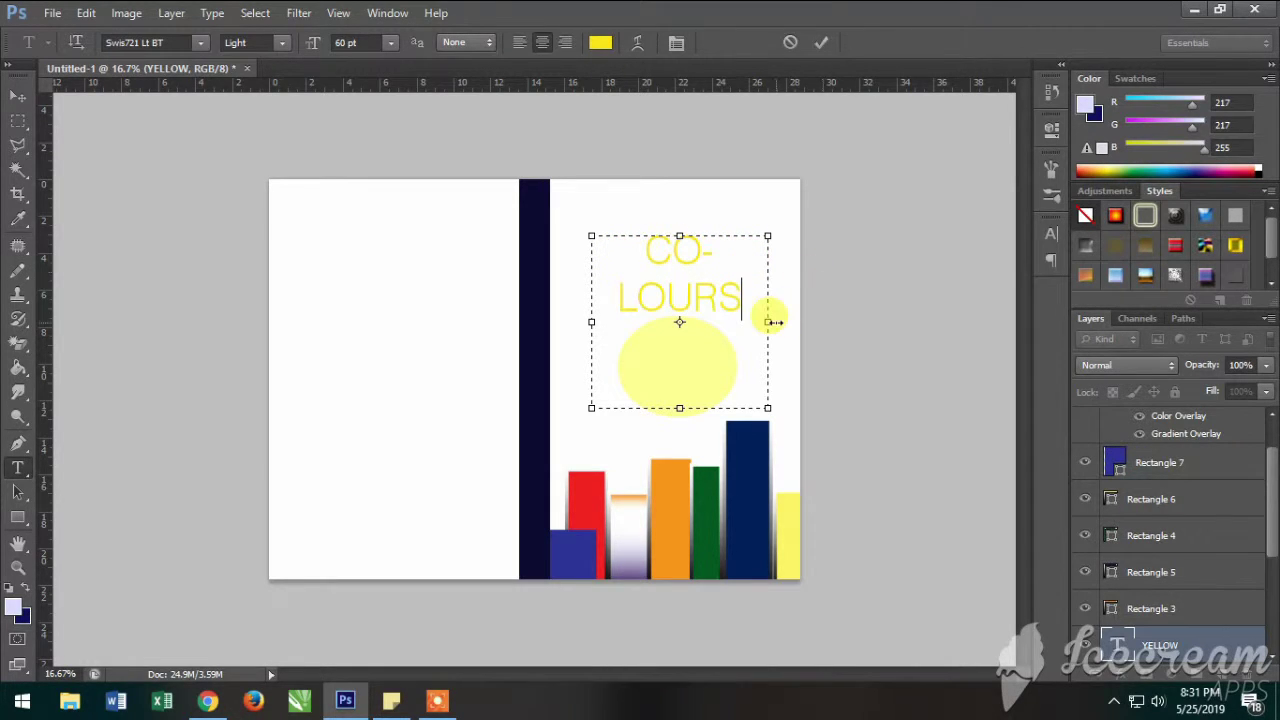
drag(773, 322, 777, 320)
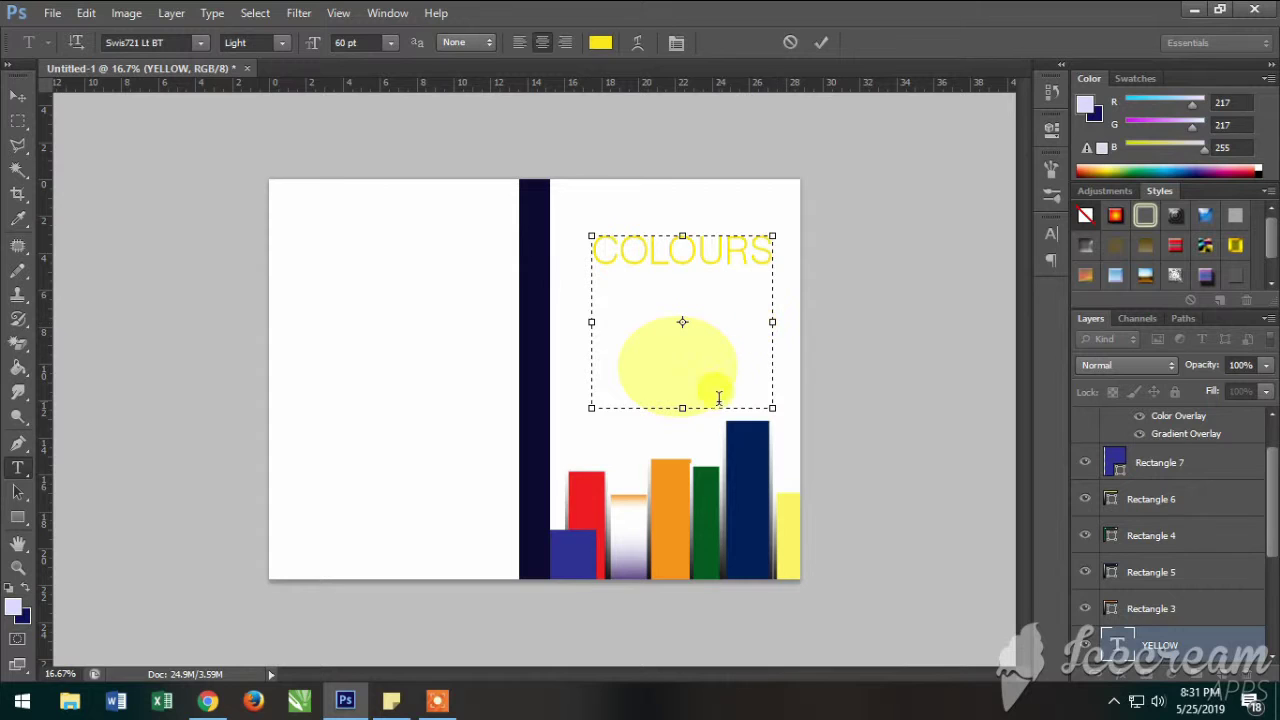
drag(682, 408, 684, 344)
click(672, 249)
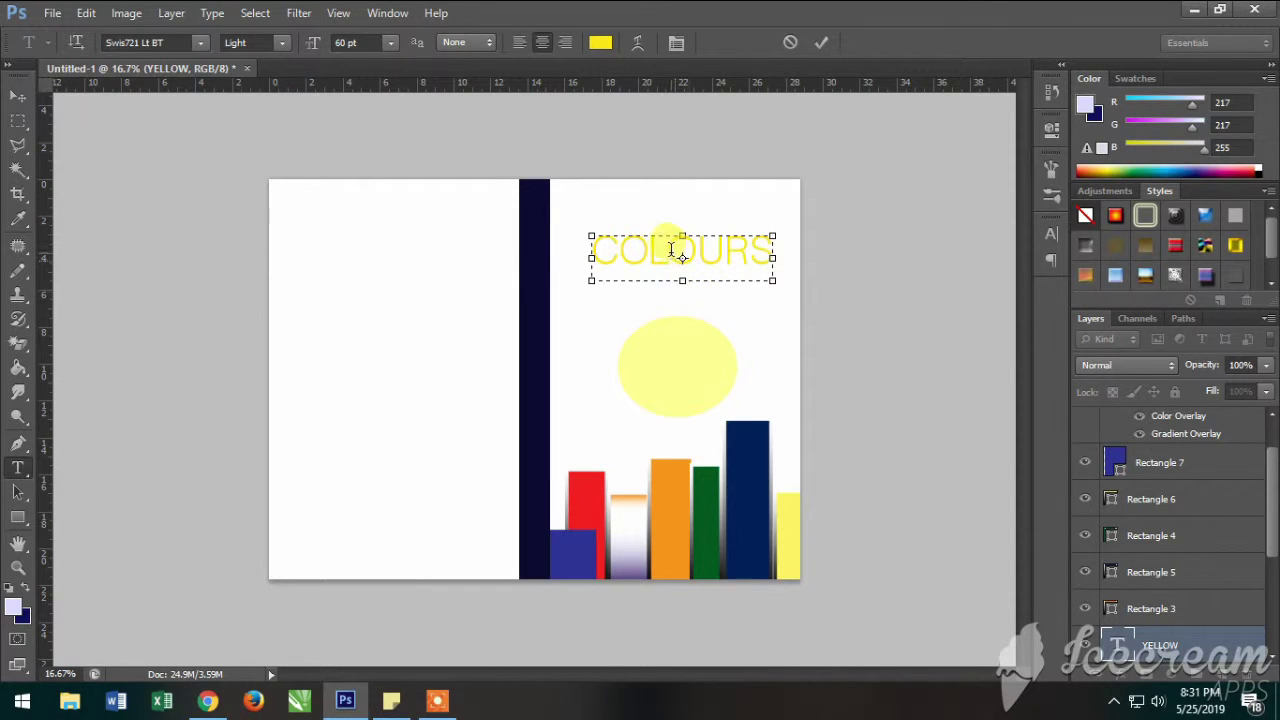
- Colour the COLOURS title black and commit the text layer
double_click(671, 252)
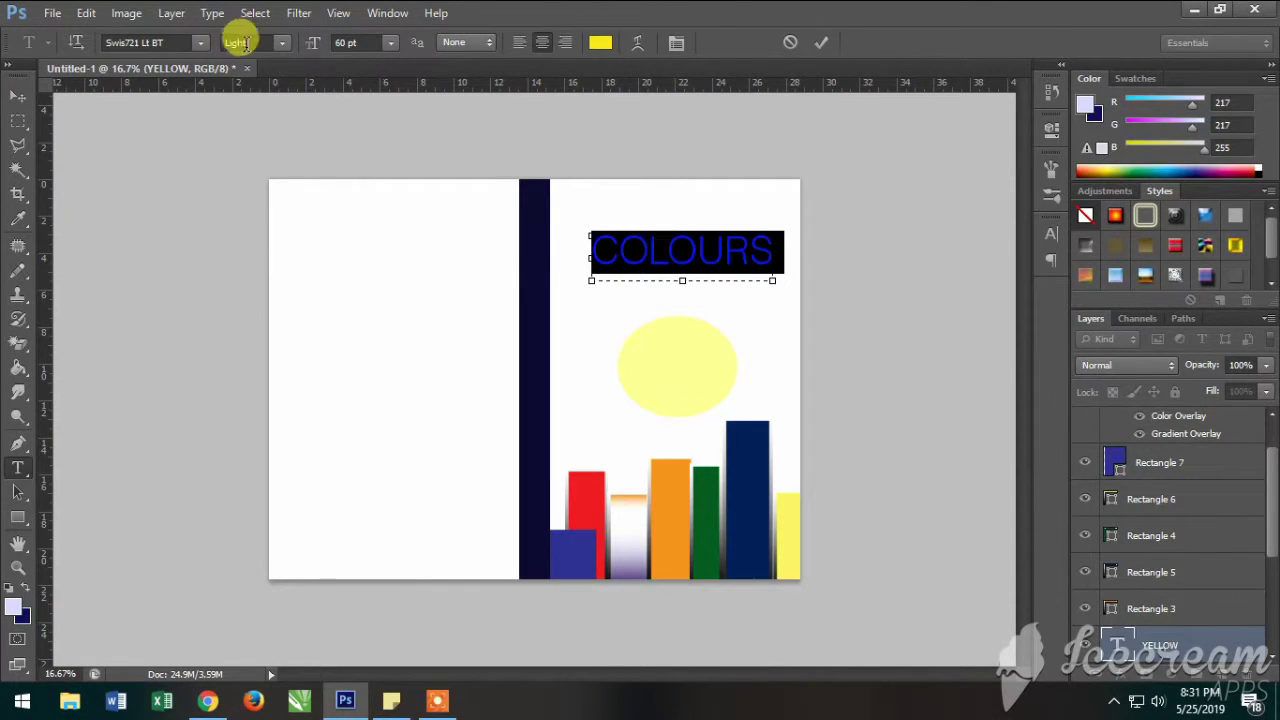
click(598, 41)
mouse_move(729, 329)
mouse_down()
mouse_move(737, 426)
mouse_move(766, 423)
mouse_move(830, 470)
mouse_up()
click(1093, 199)
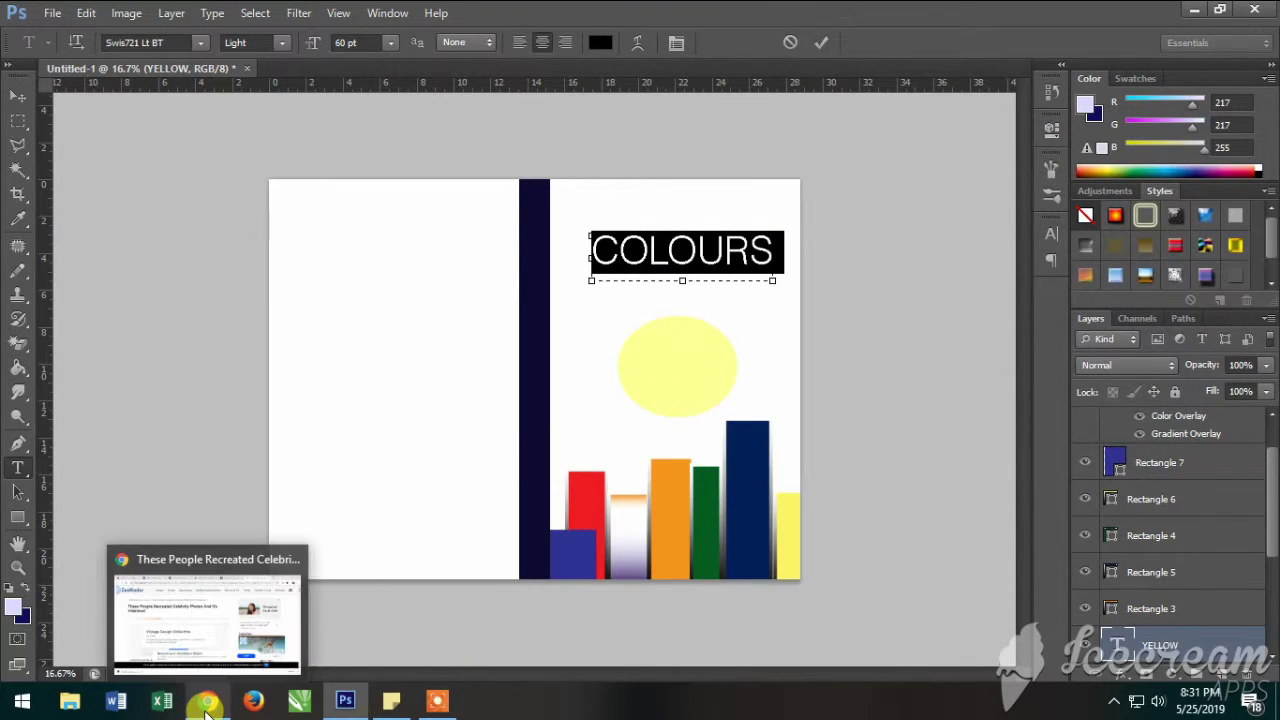
click(693, 216)
click(820, 43)
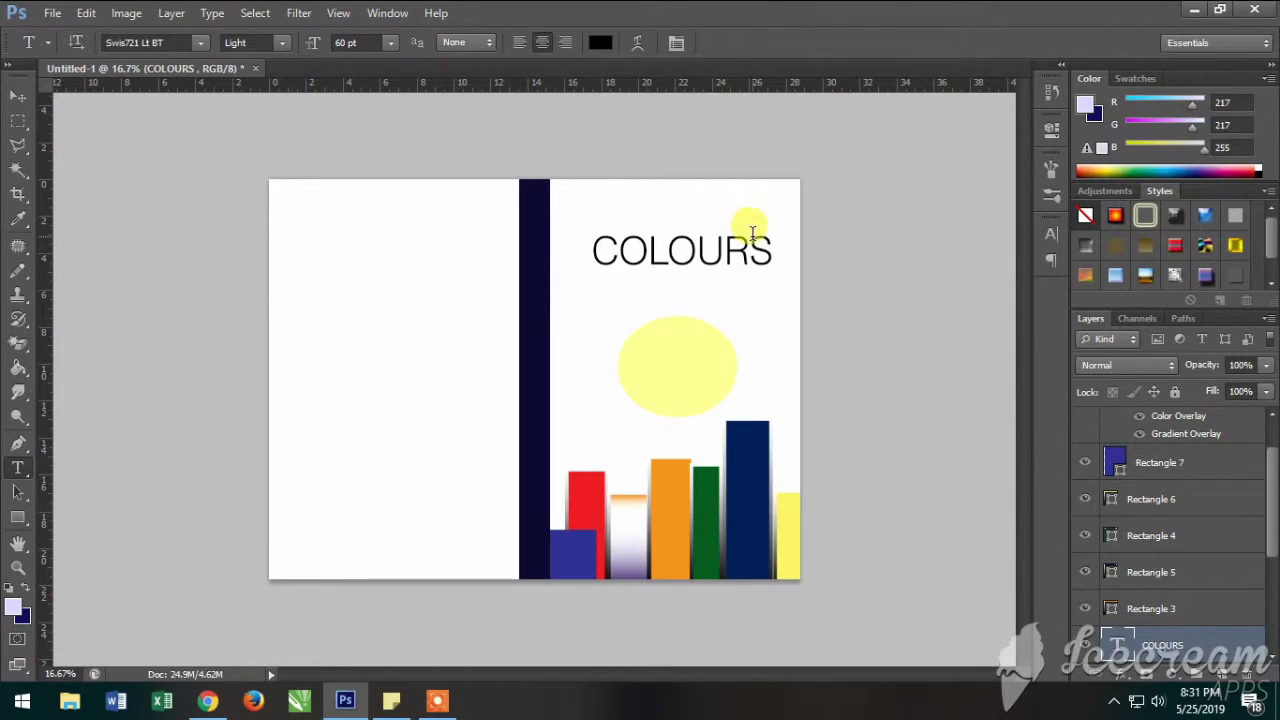
click(594, 249)
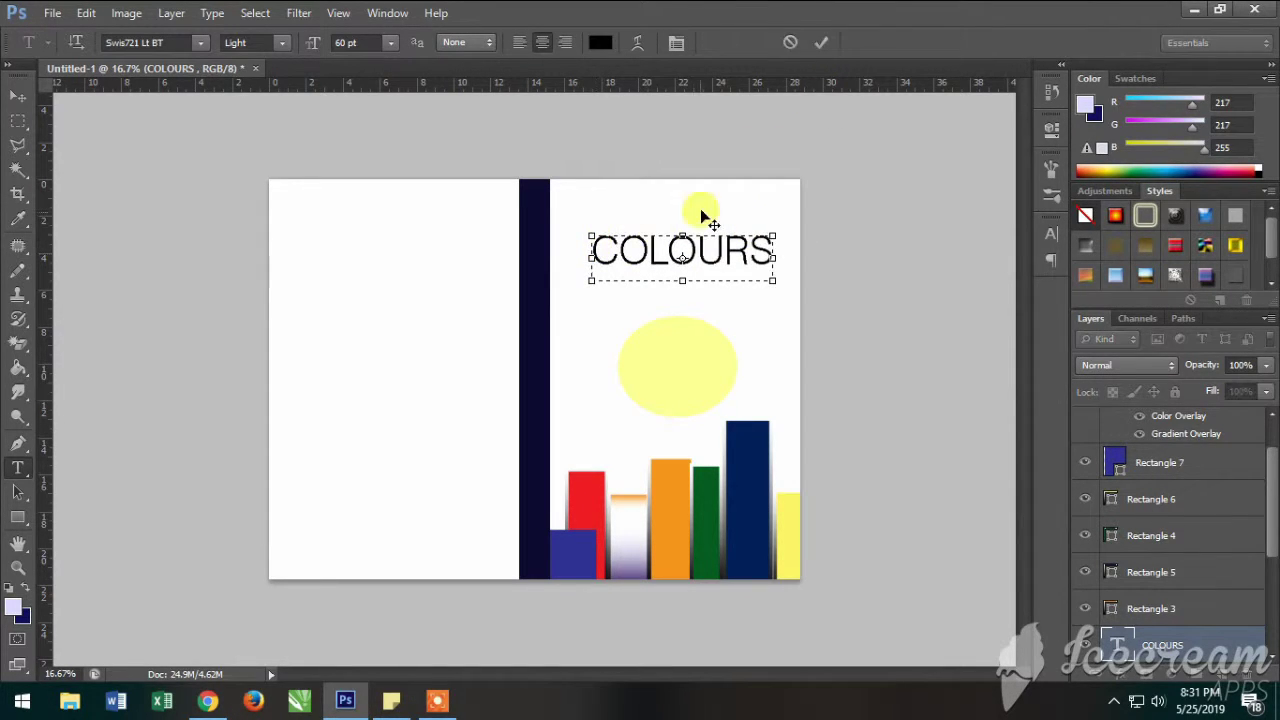
click(820, 43)
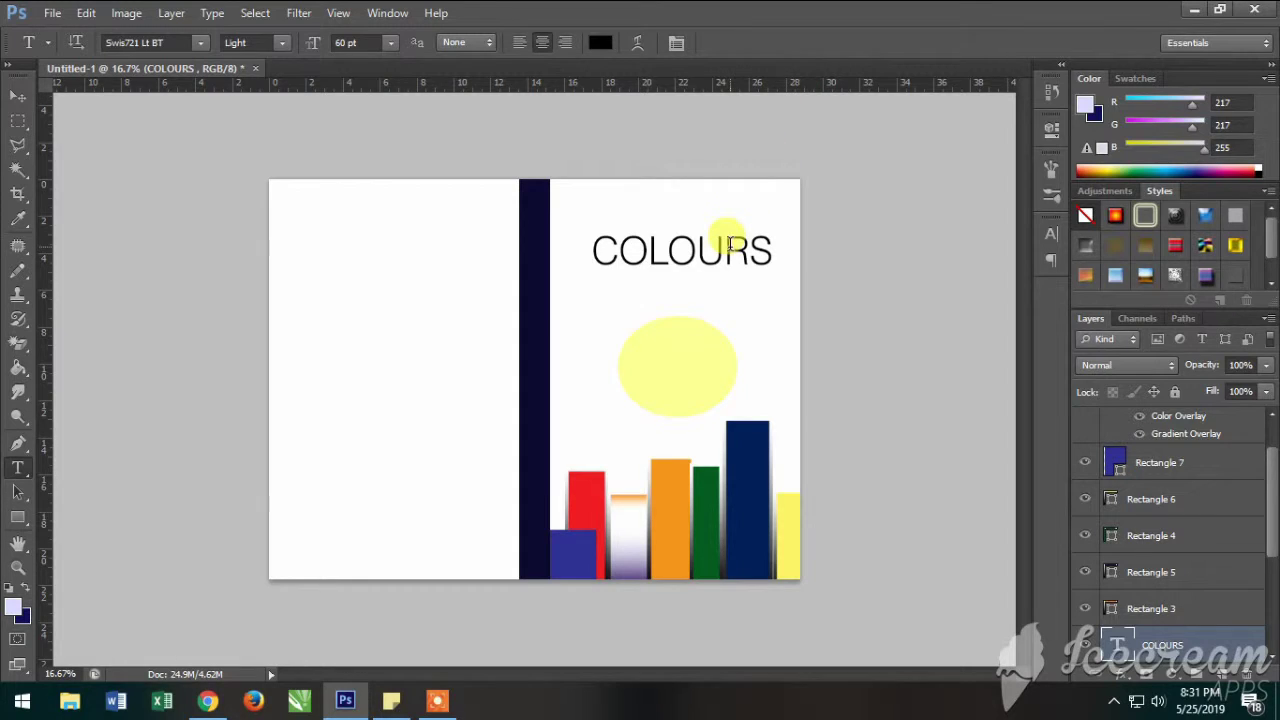
click(17, 95)
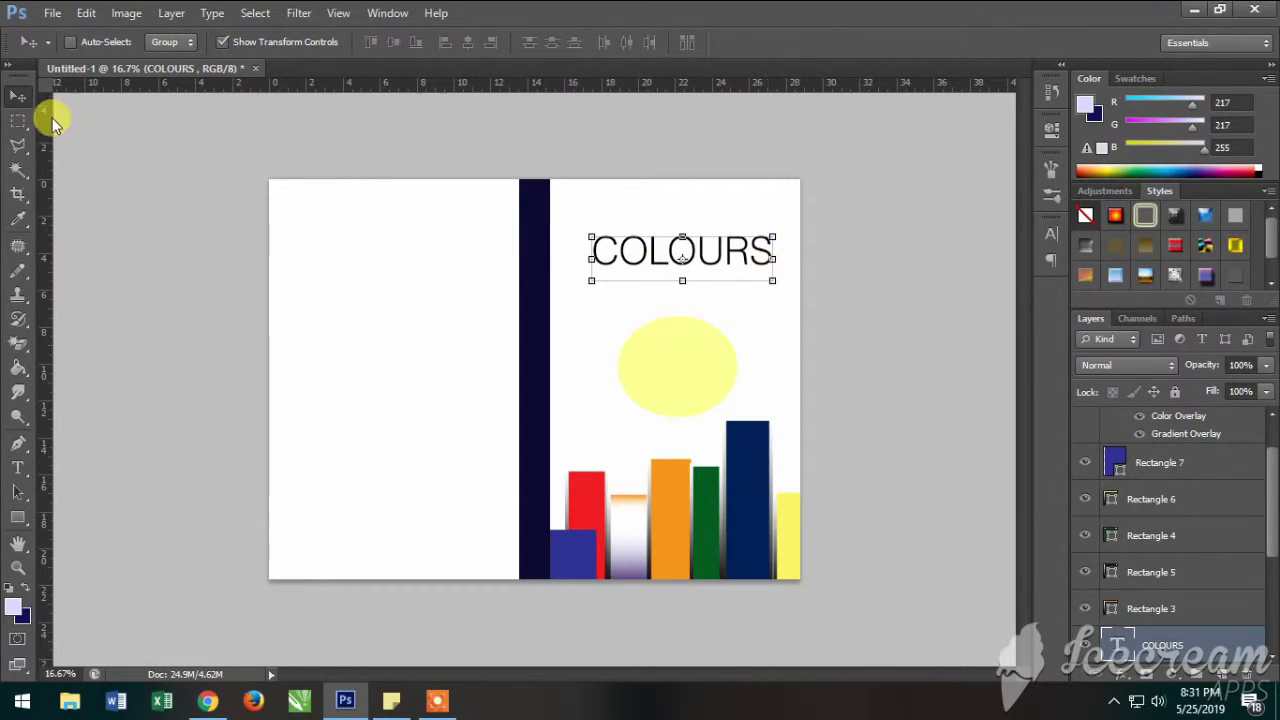
- Nudge the COLOURS title slightly up, then mark a square selection at the back cover's top-left
click(17, 120)
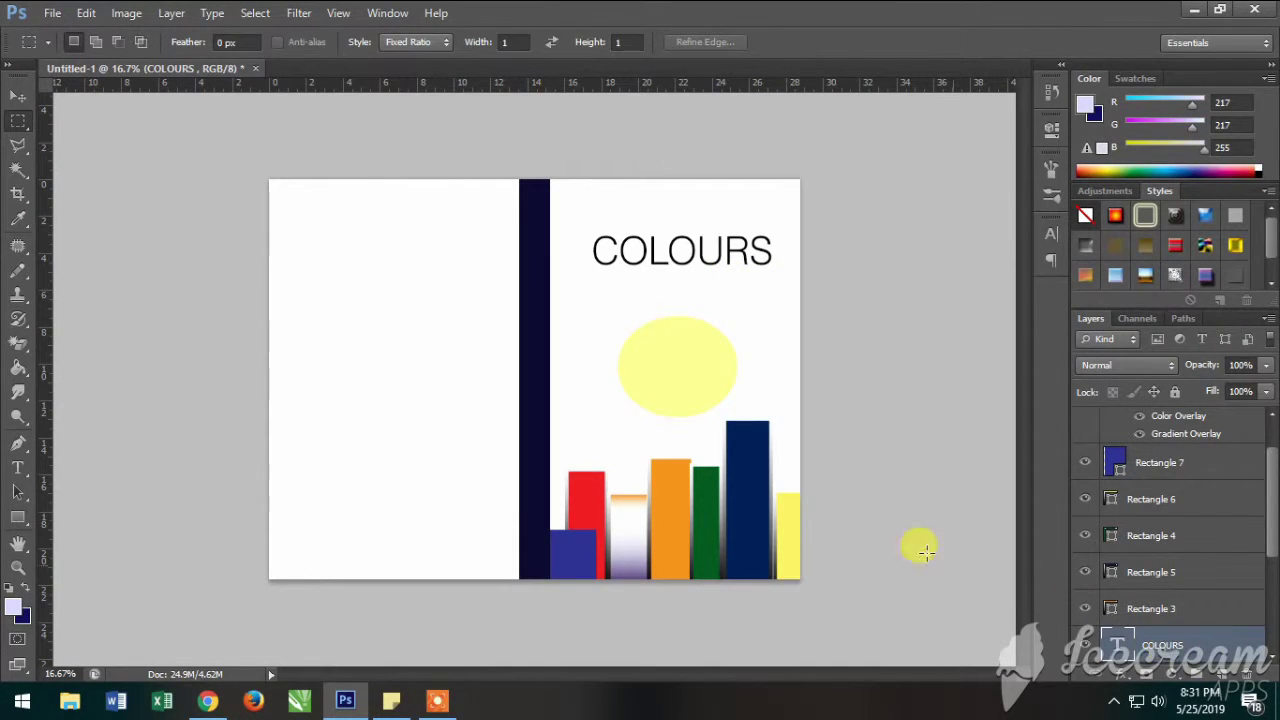
click(17, 96)
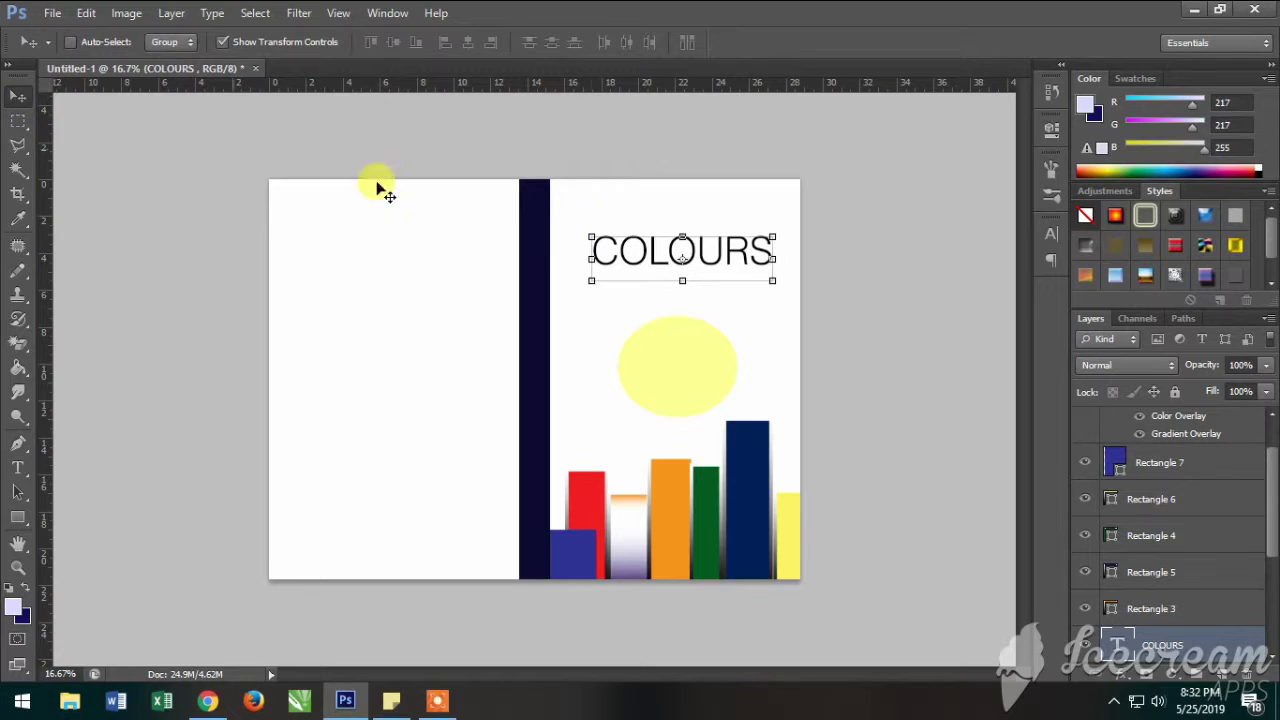
mouse_move(693, 254)
mouse_down()
mouse_move(692, 284)
mouse_move(688, 248)
mouse_up()
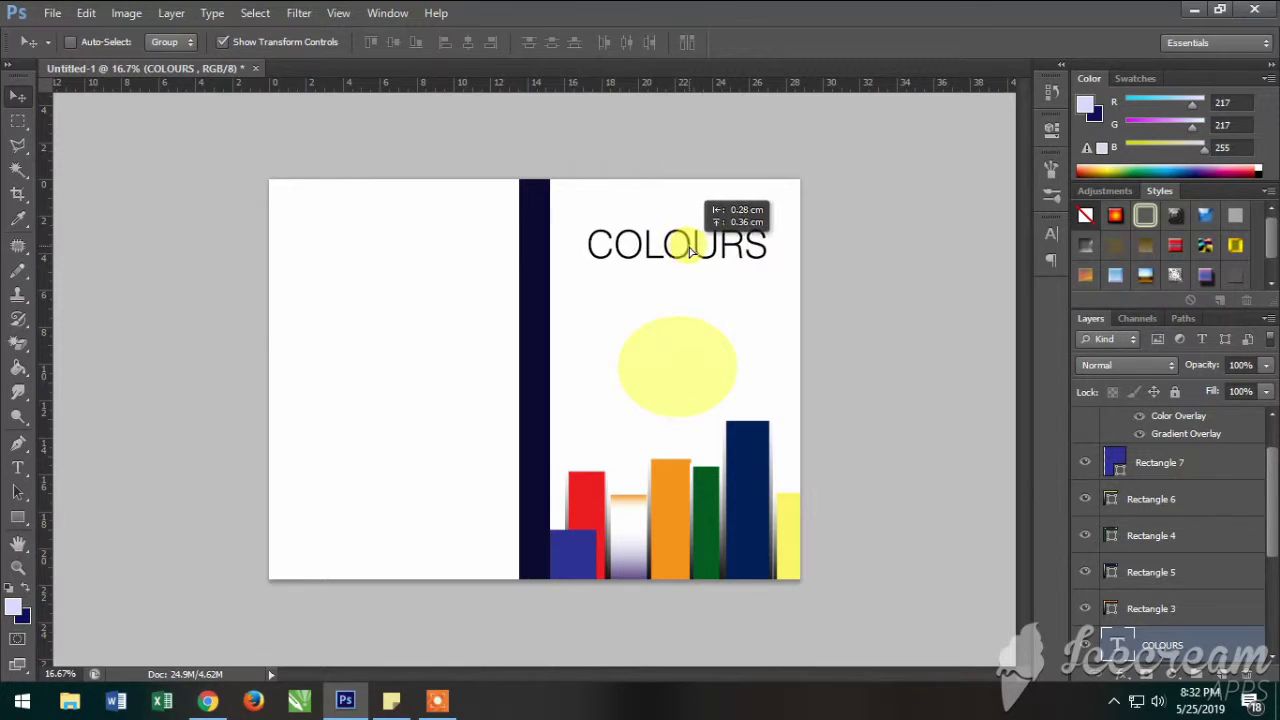
drag(688, 248, 688, 243)
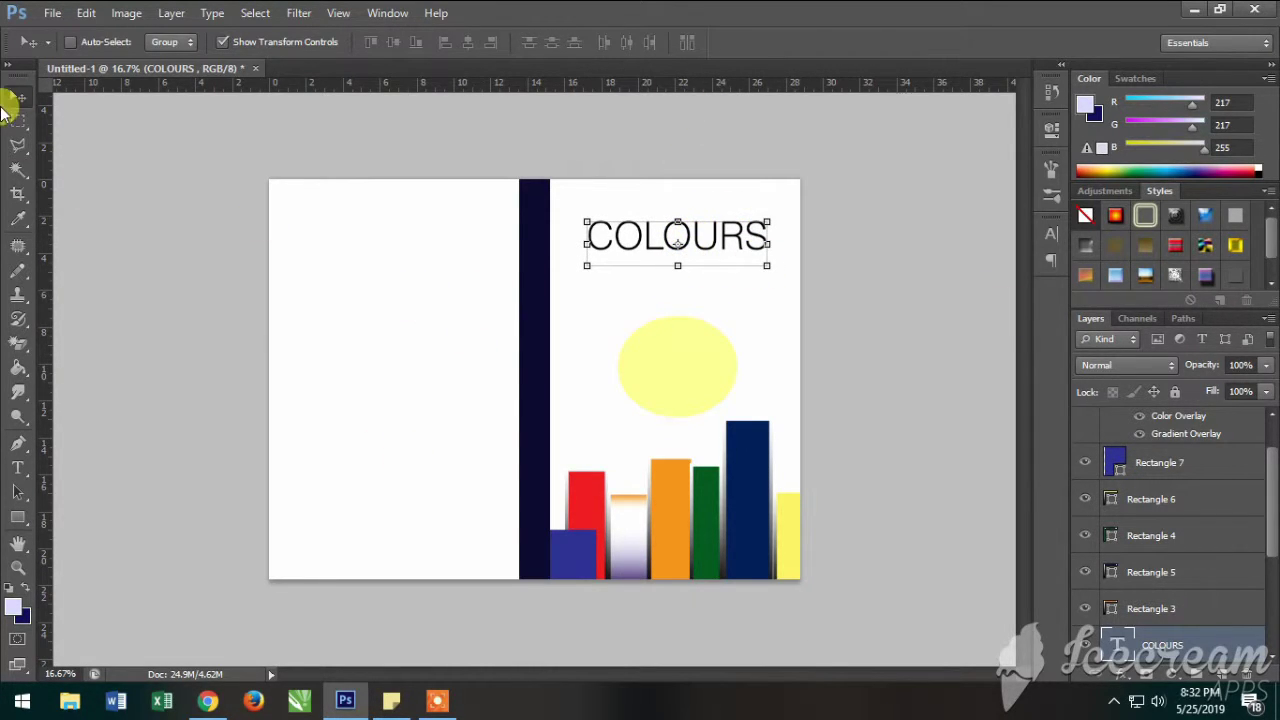
click(18, 120)
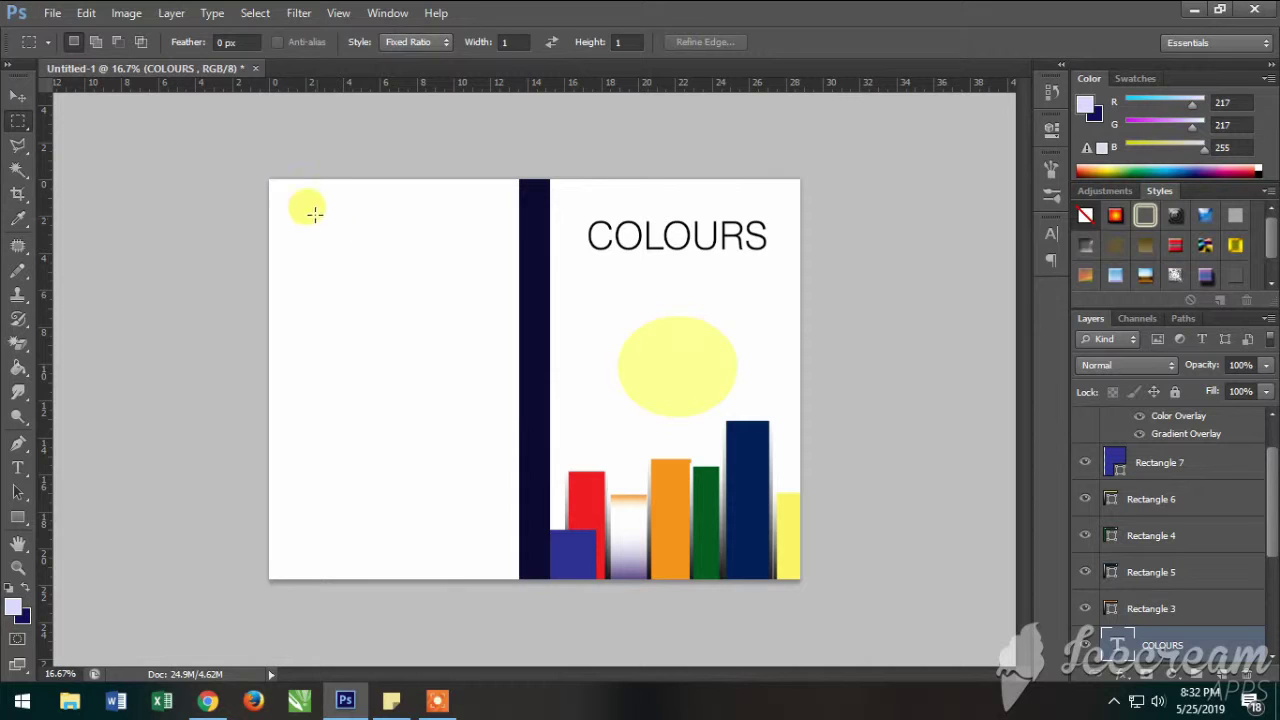
mouse_move(283, 203)
mouse_down()
mouse_move(503, 277)
mouse_move(375, 294)
mouse_up()
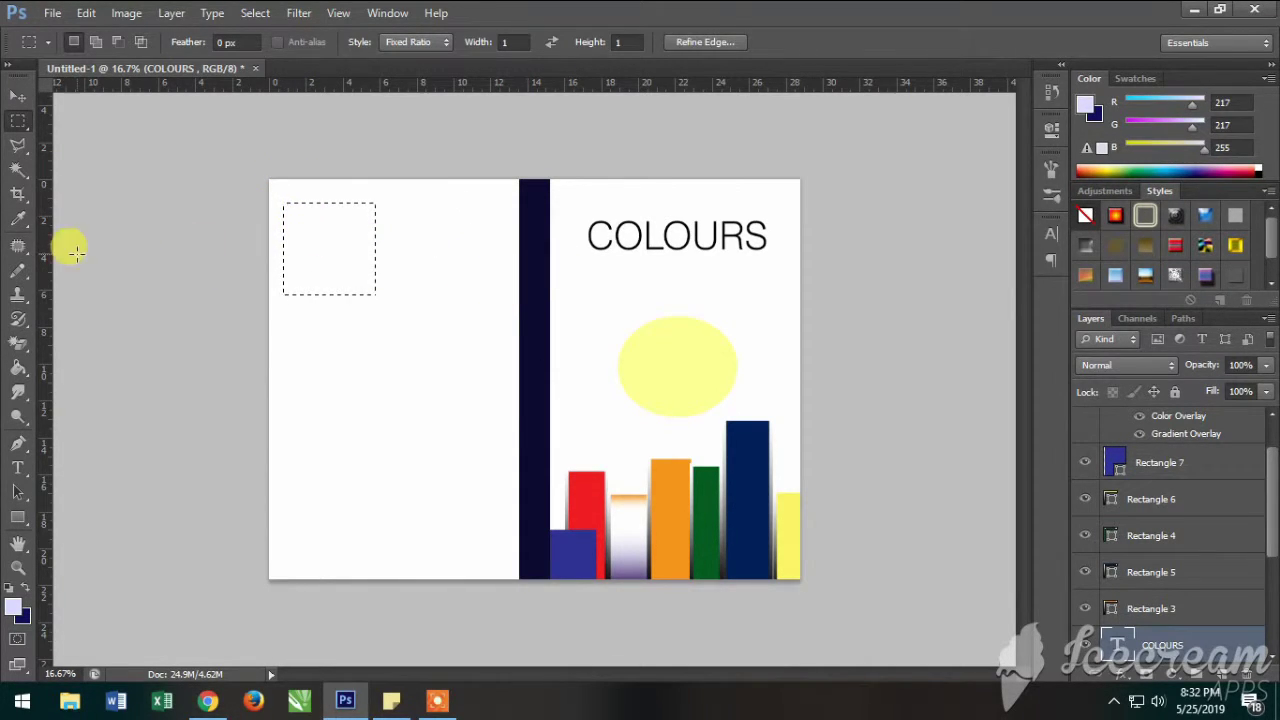
- Type the 18 pt back-cover blurb 'Buku tentang kehidupan seorang pengemis' at the top-left
click(17, 467)
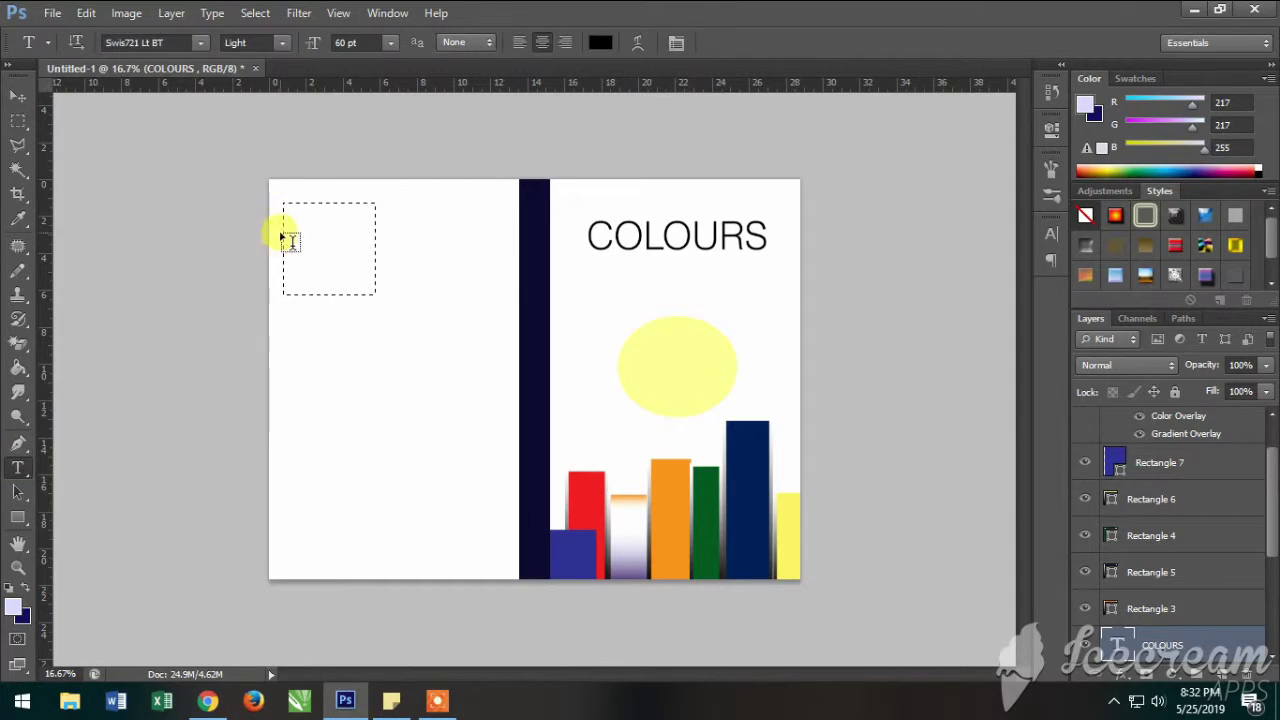
click(297, 215)
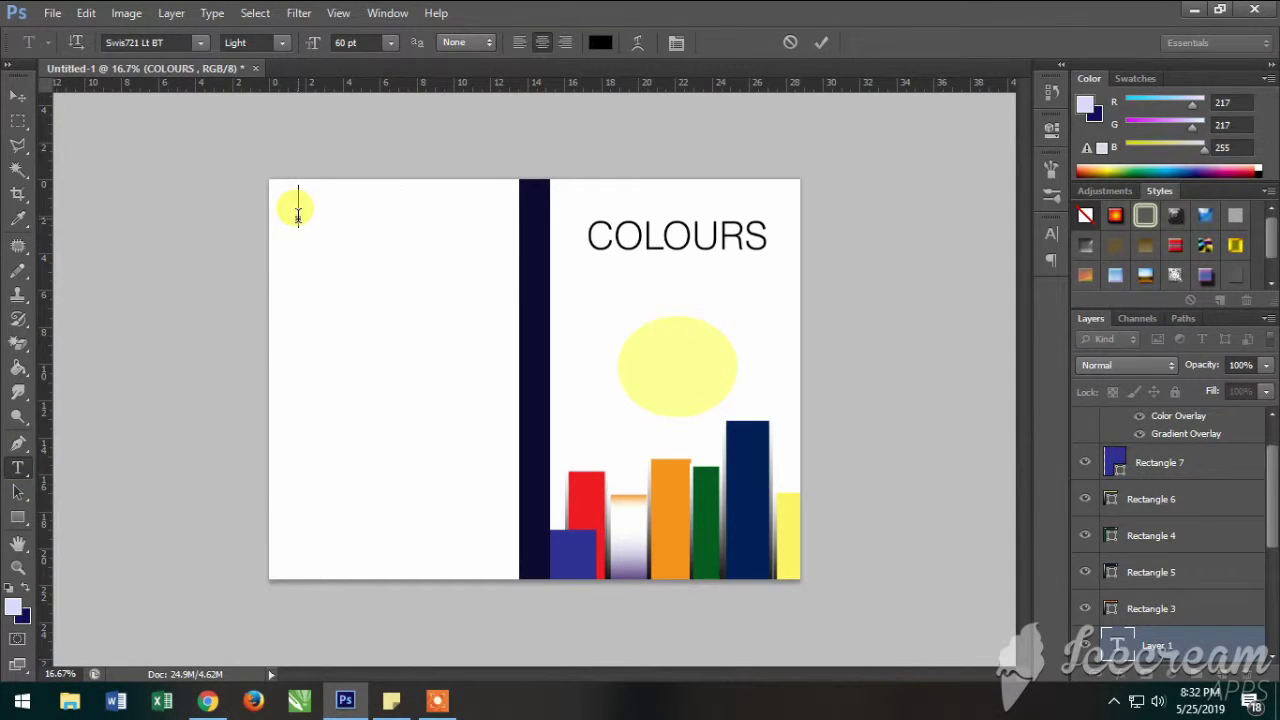
text(Buku)
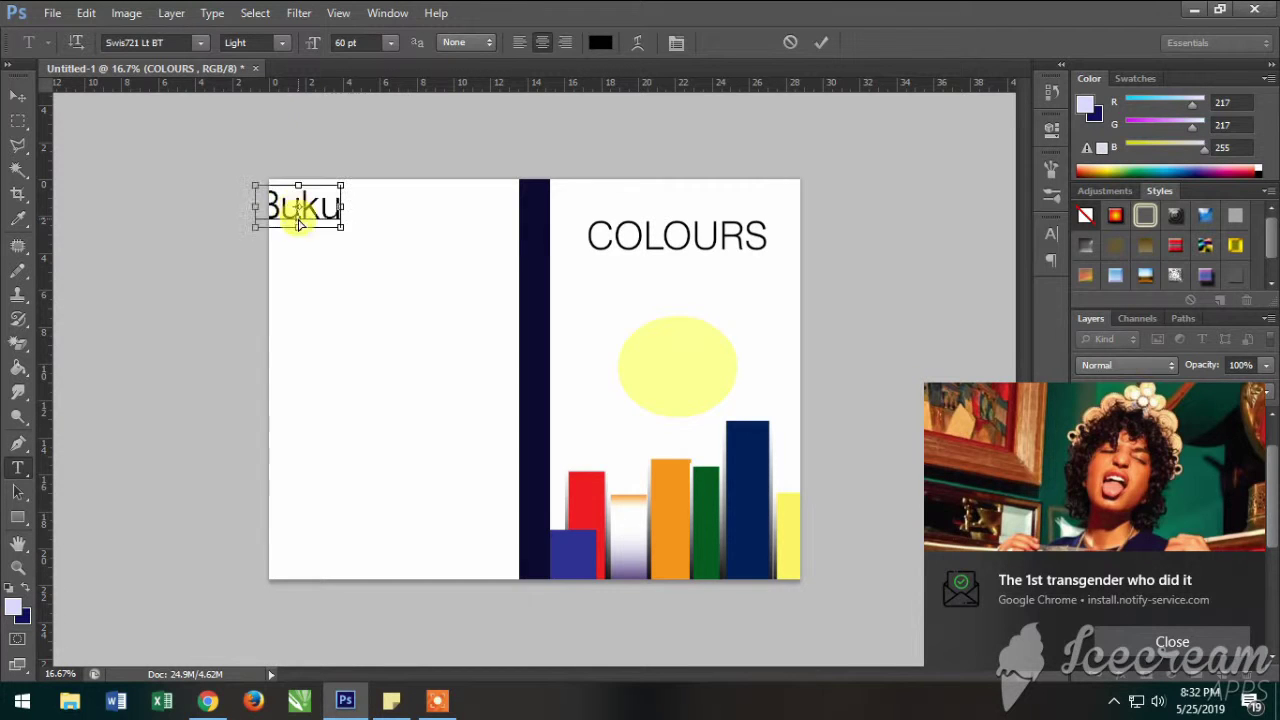
key(ctrl+a)
click(387, 43)
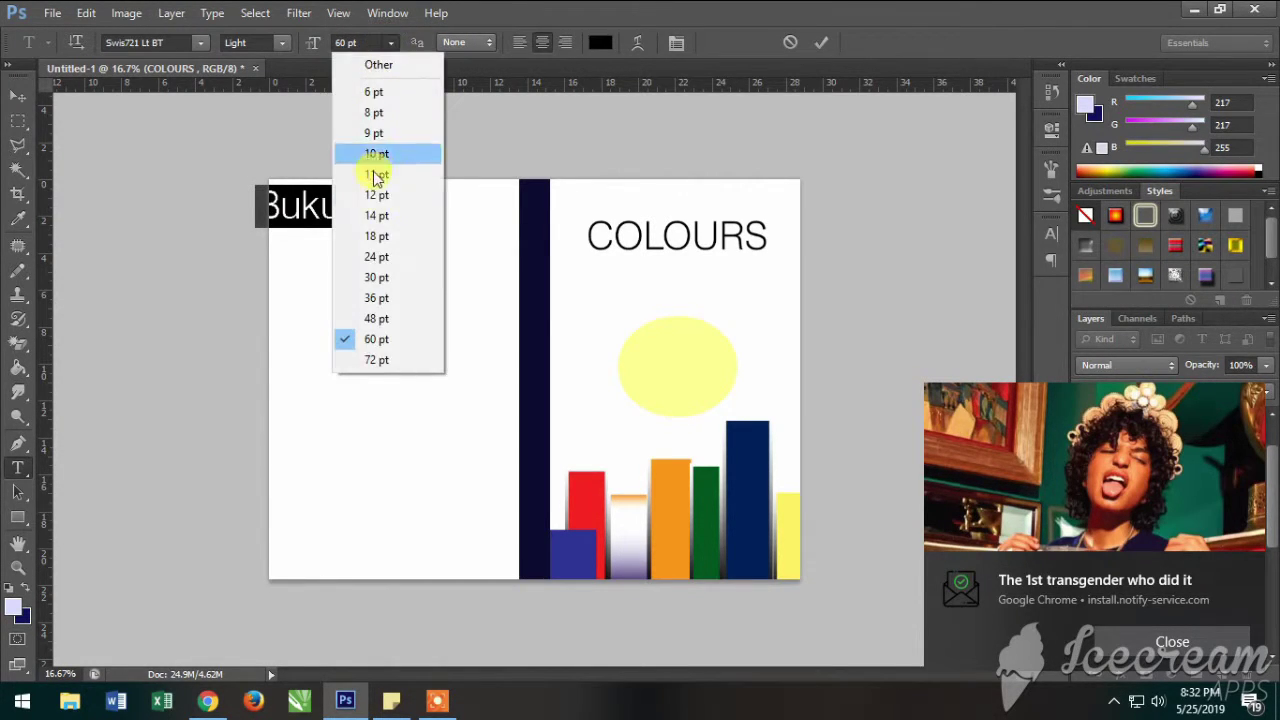
click(380, 196)
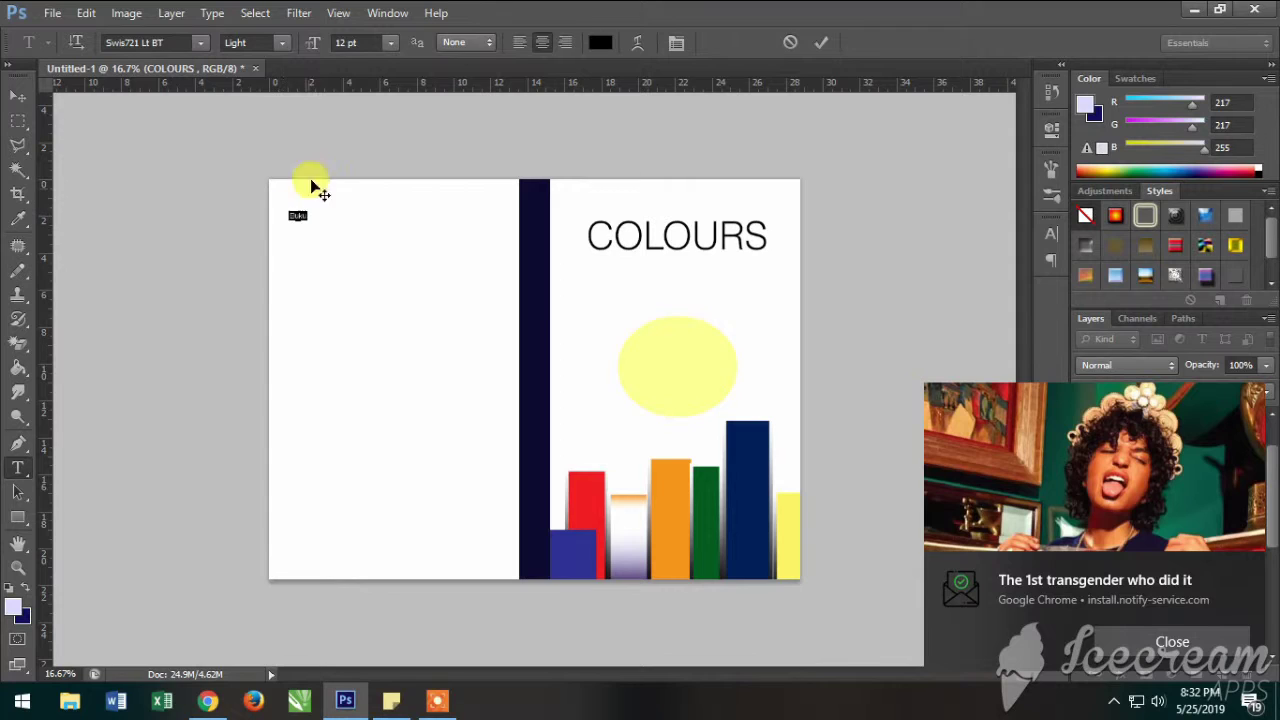
click(390, 43)
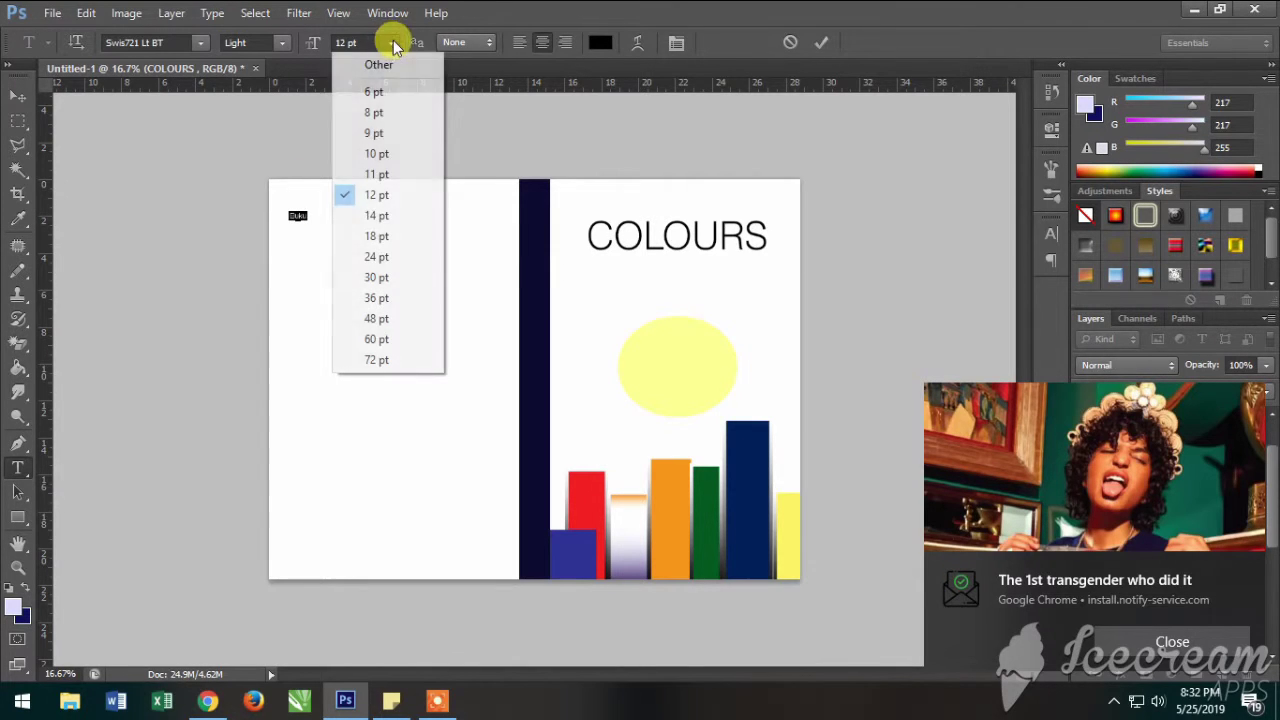
click(386, 236)
text(warna yang menceritaka)
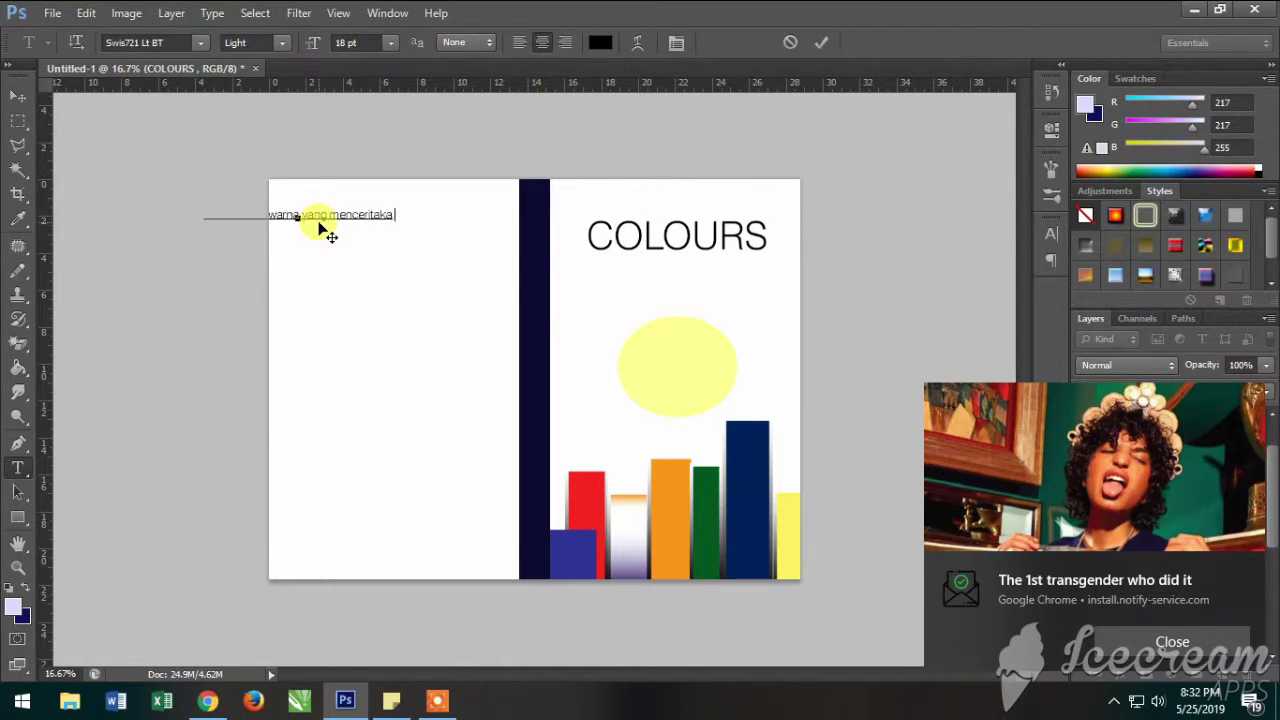
text(n tentang)
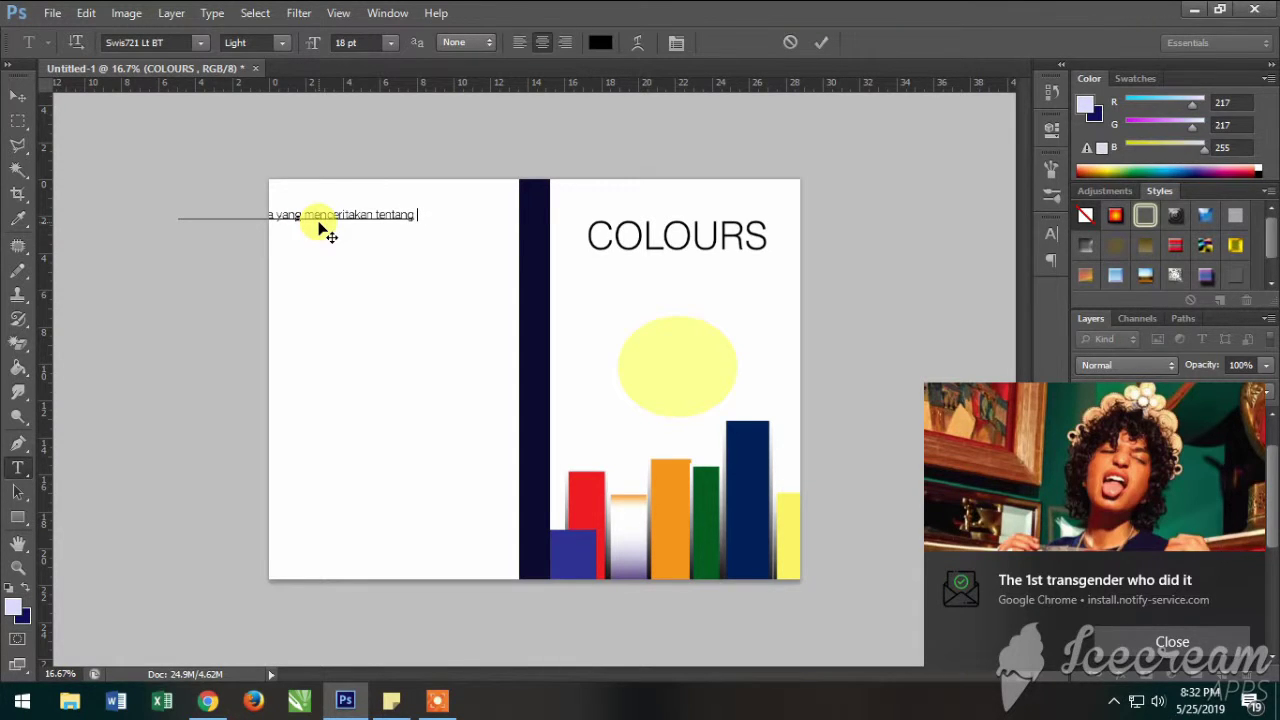
text( kehidupan)
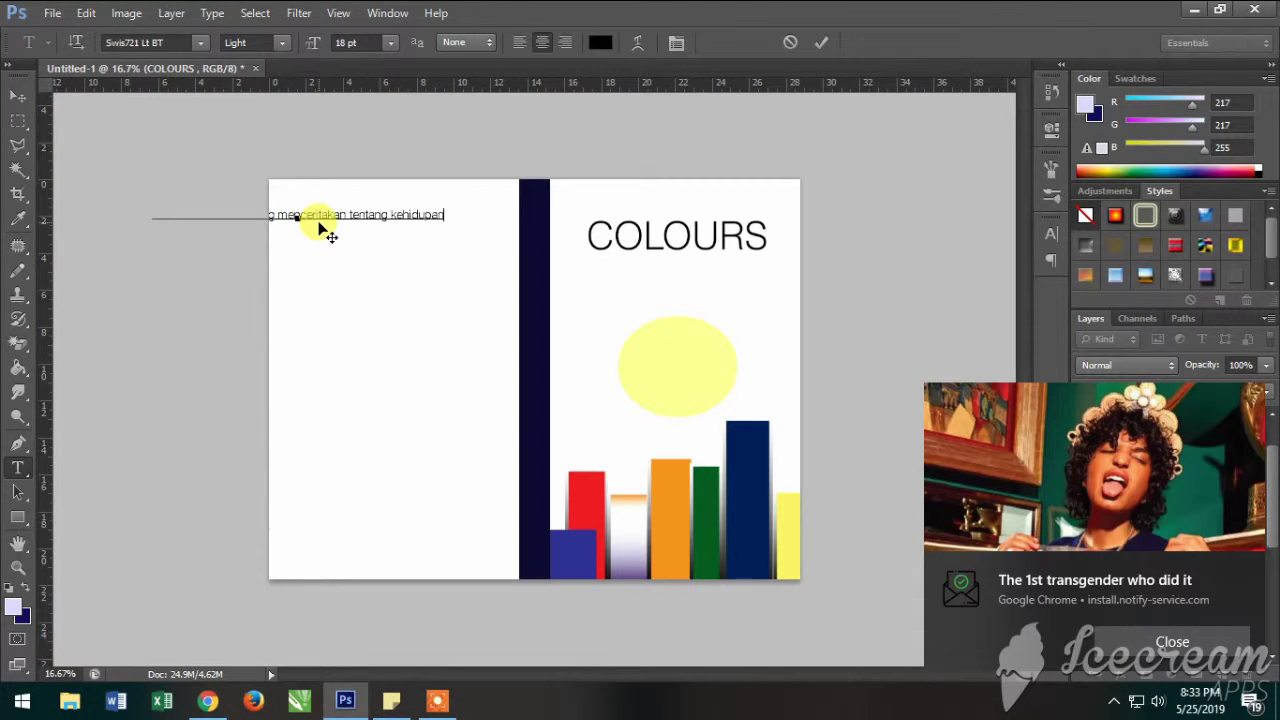
text( seorang )
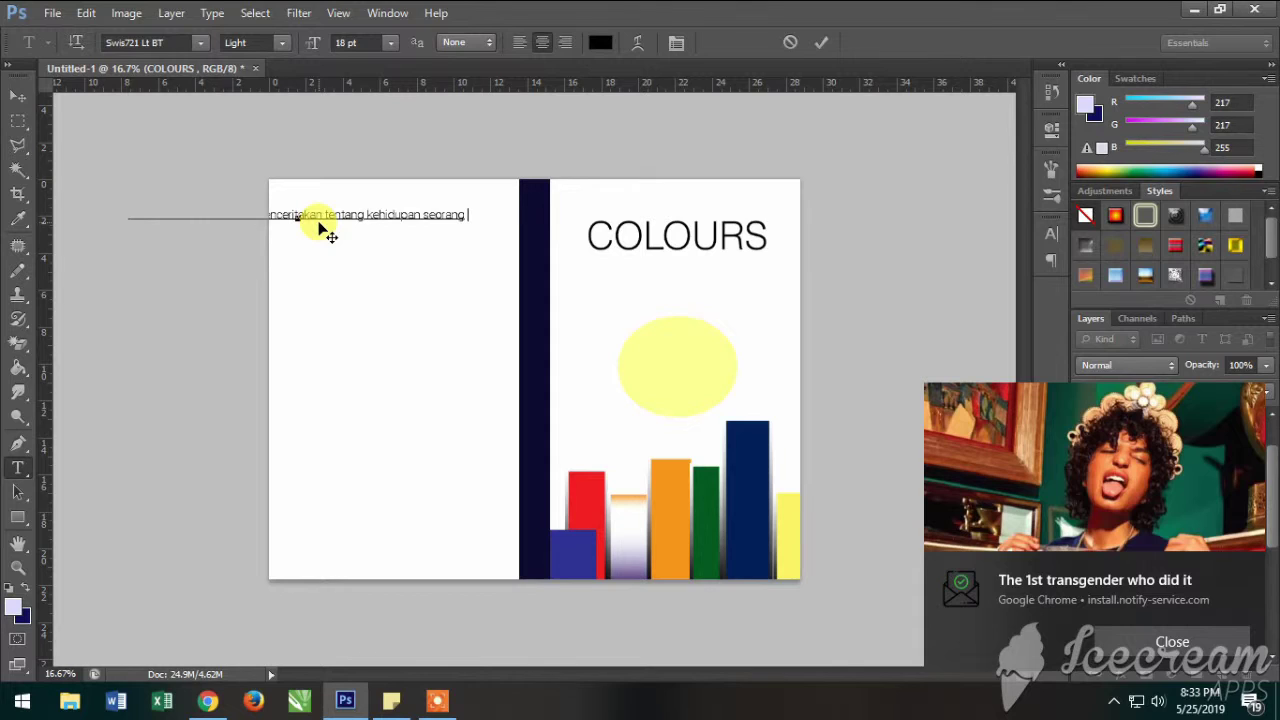
text(pengemis)
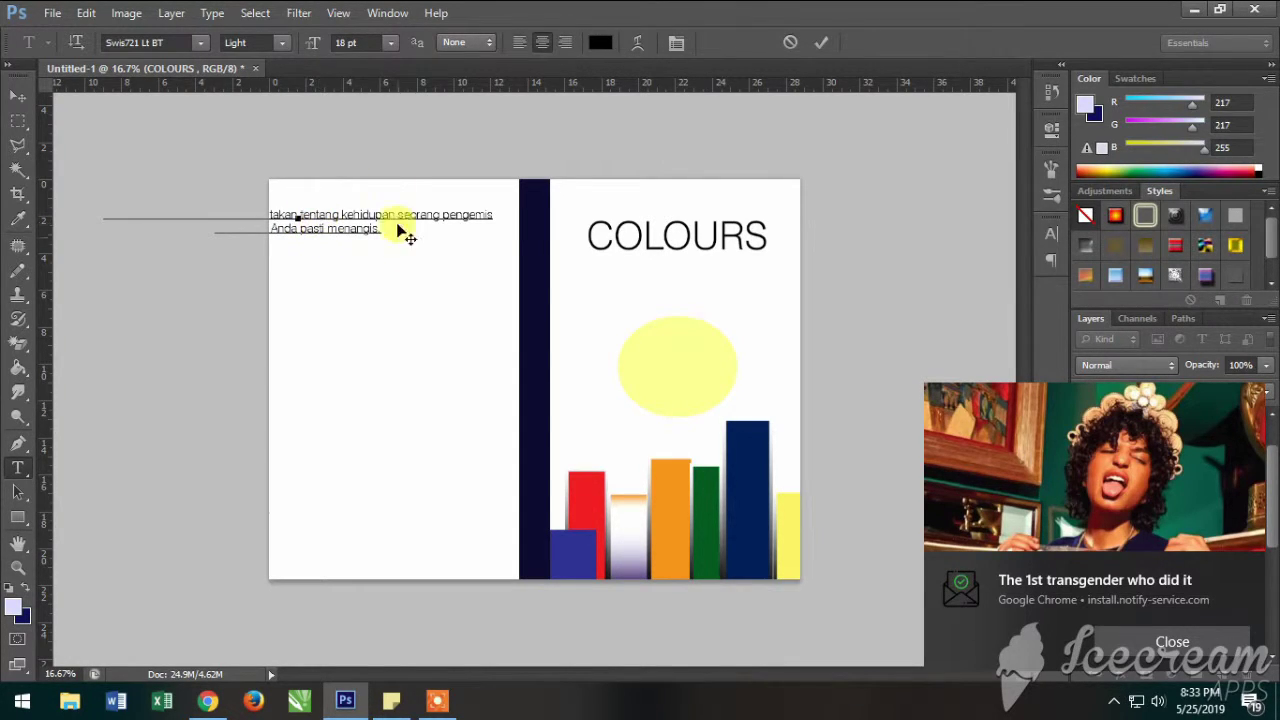
key(ctrl+a)
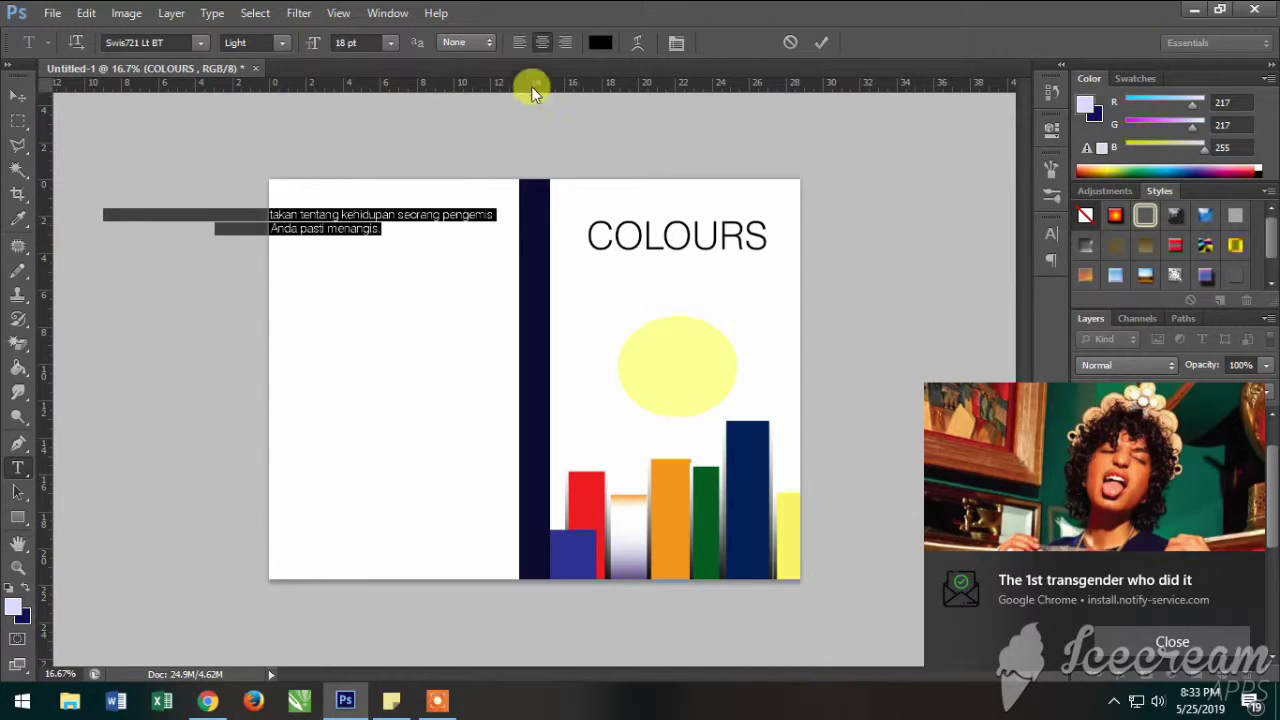
- Right-align the blurb and fit it as a narrow block at the back cover's top
click(564, 45)
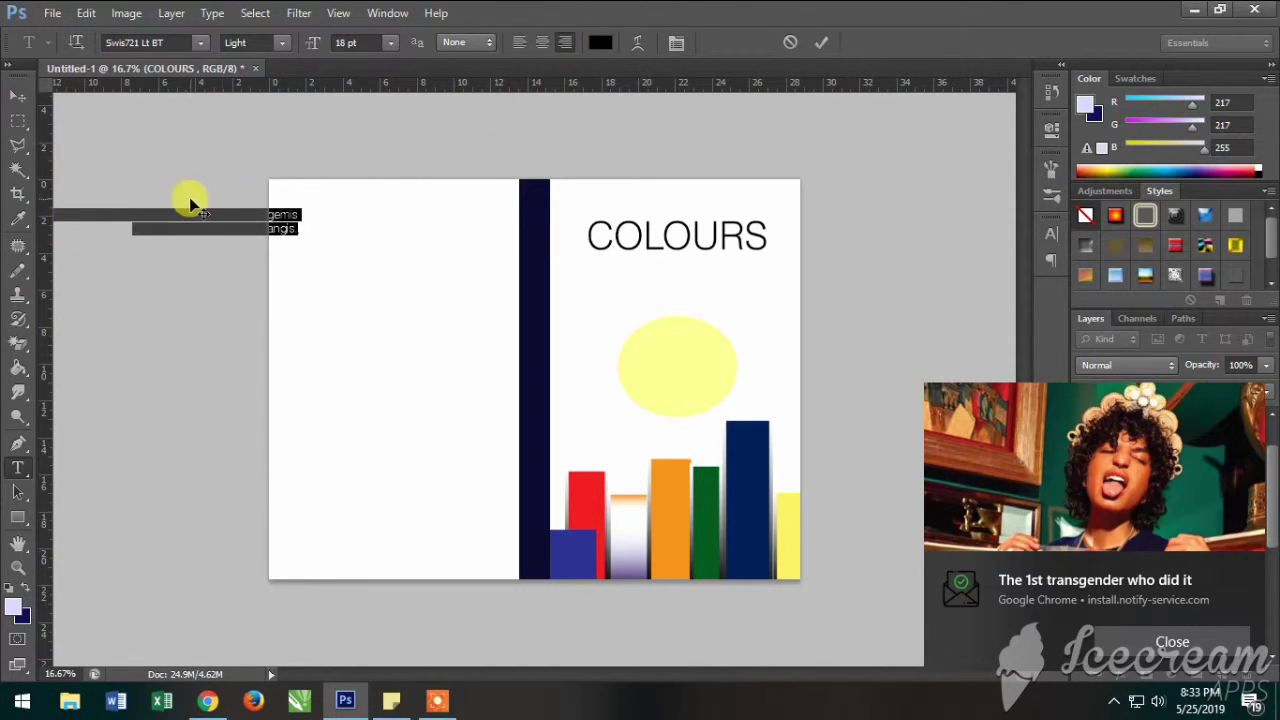
click(18, 96)
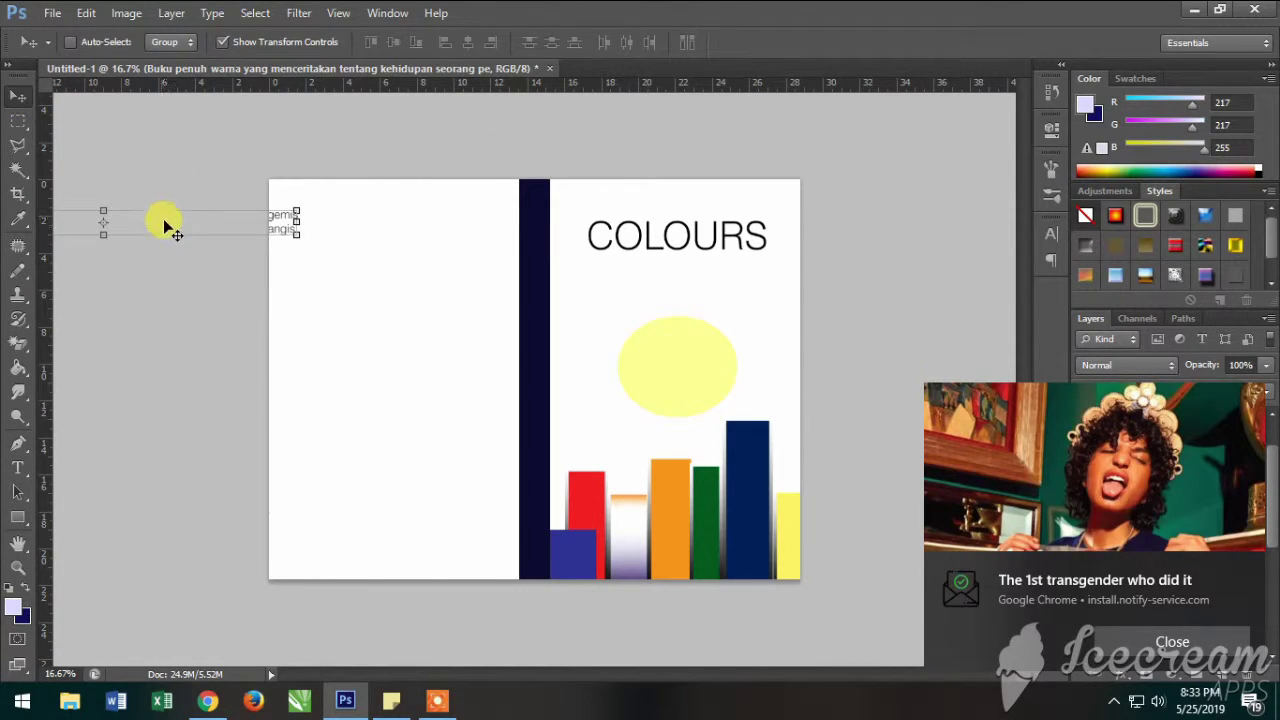
drag(216, 226, 408, 230)
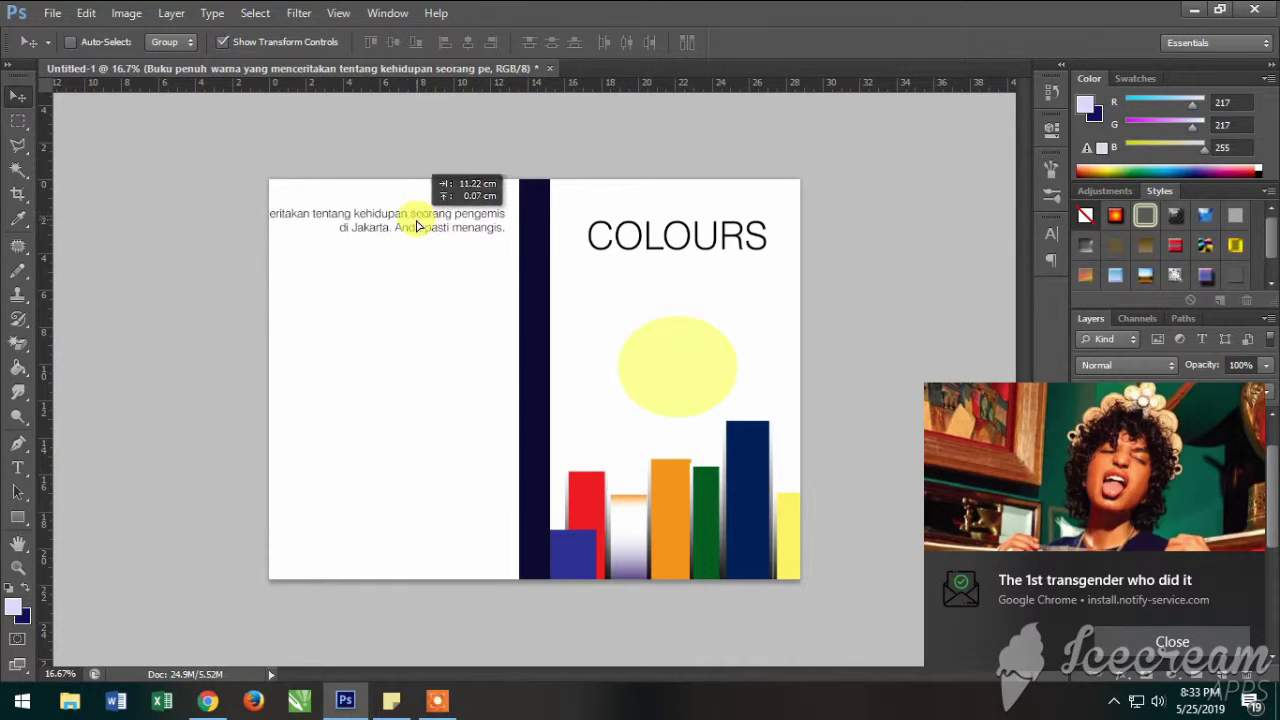
drag(408, 230, 407, 233)
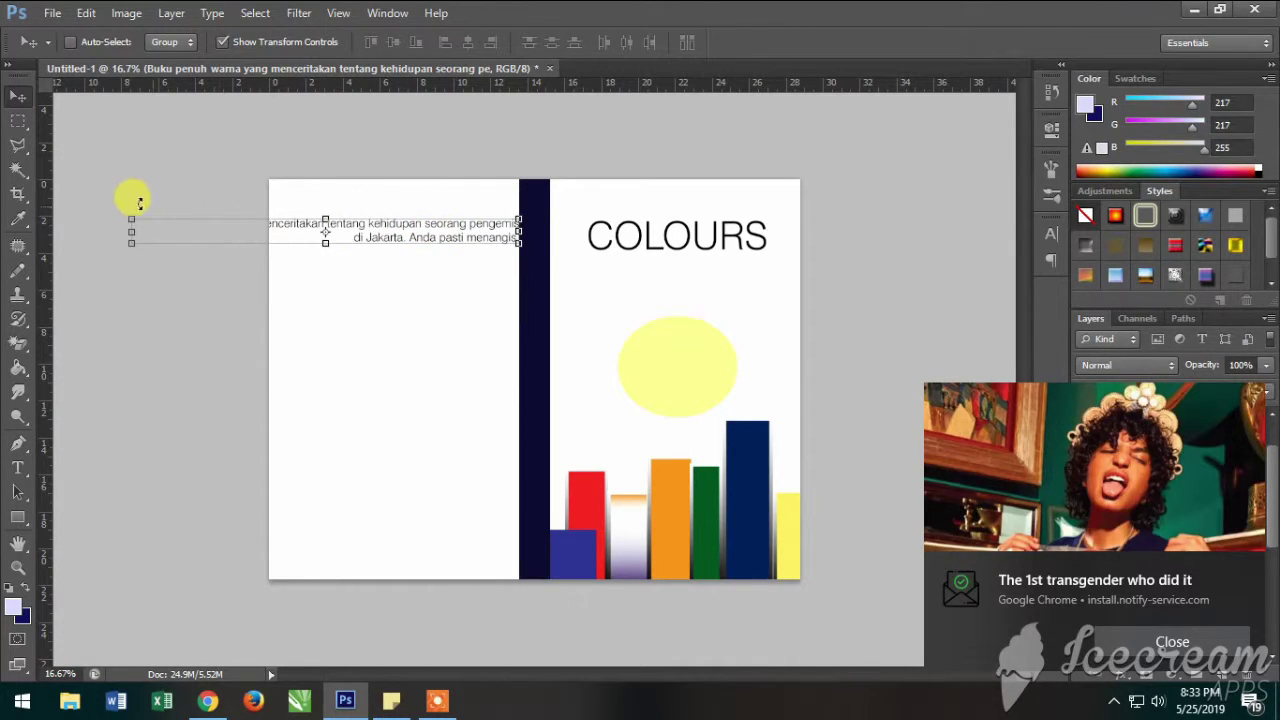
drag(131, 231, 317, 238)
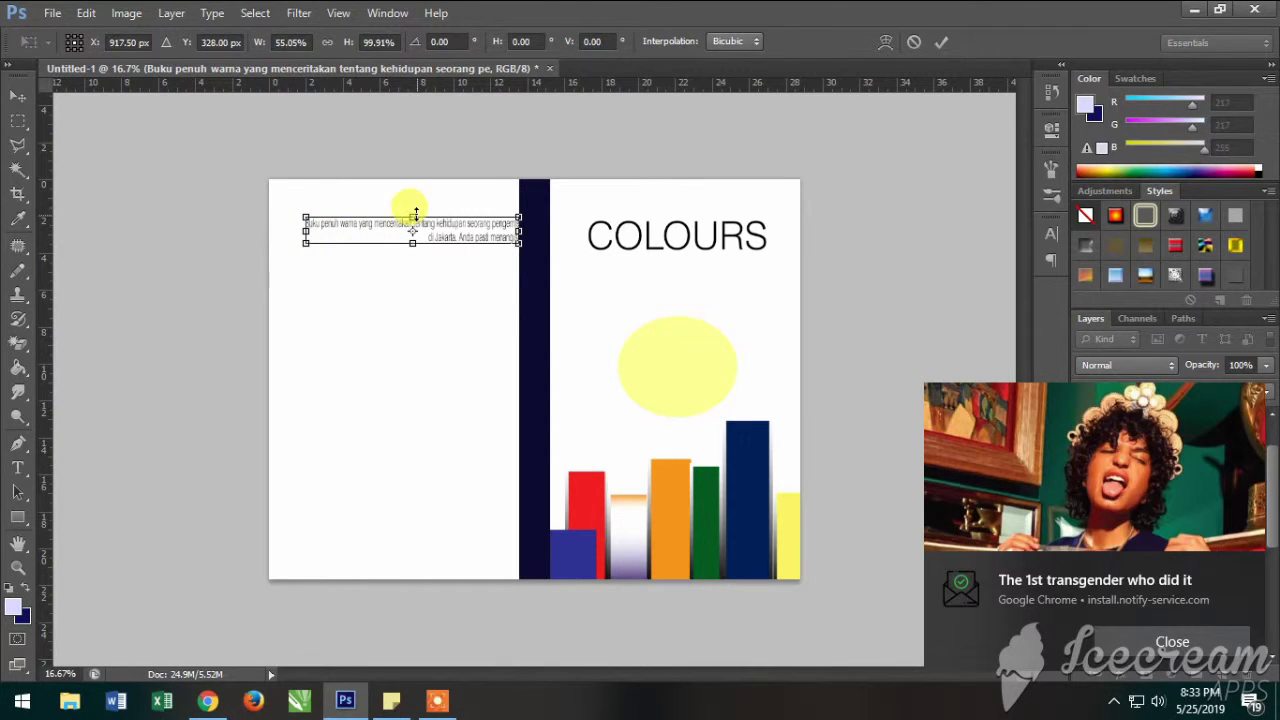
drag(415, 214, 413, 202)
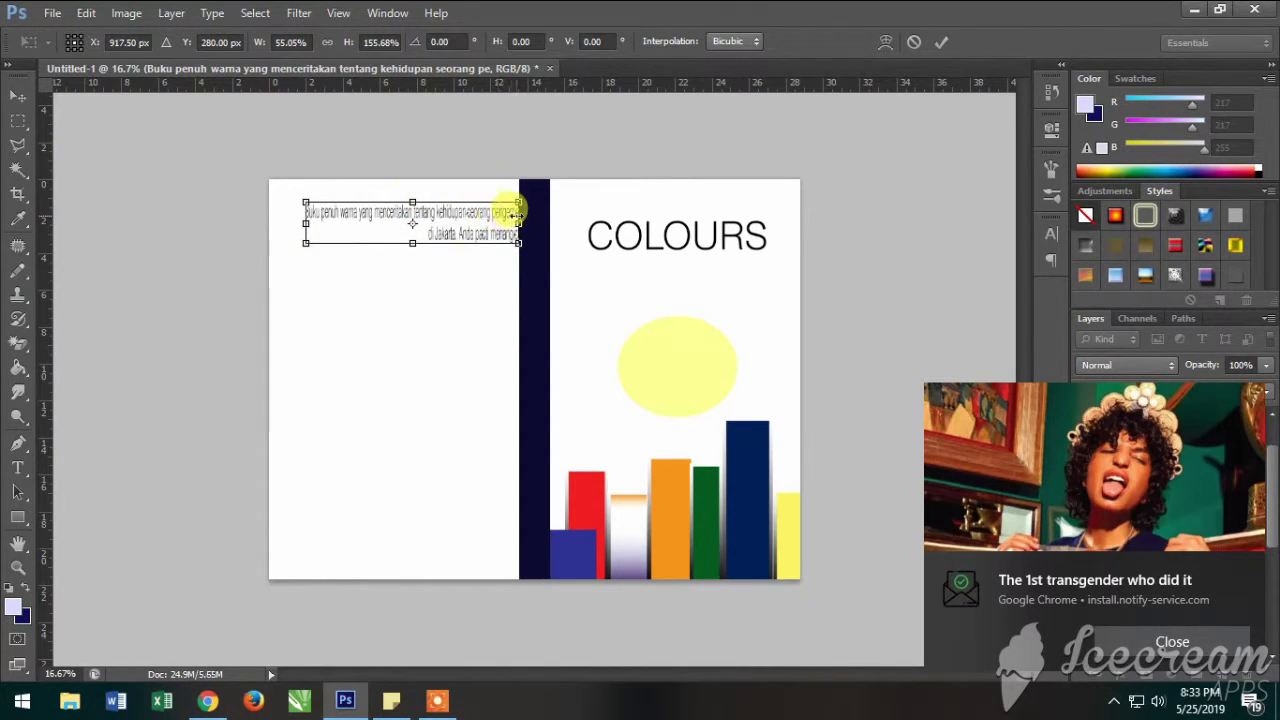
drag(518, 222, 508, 222)
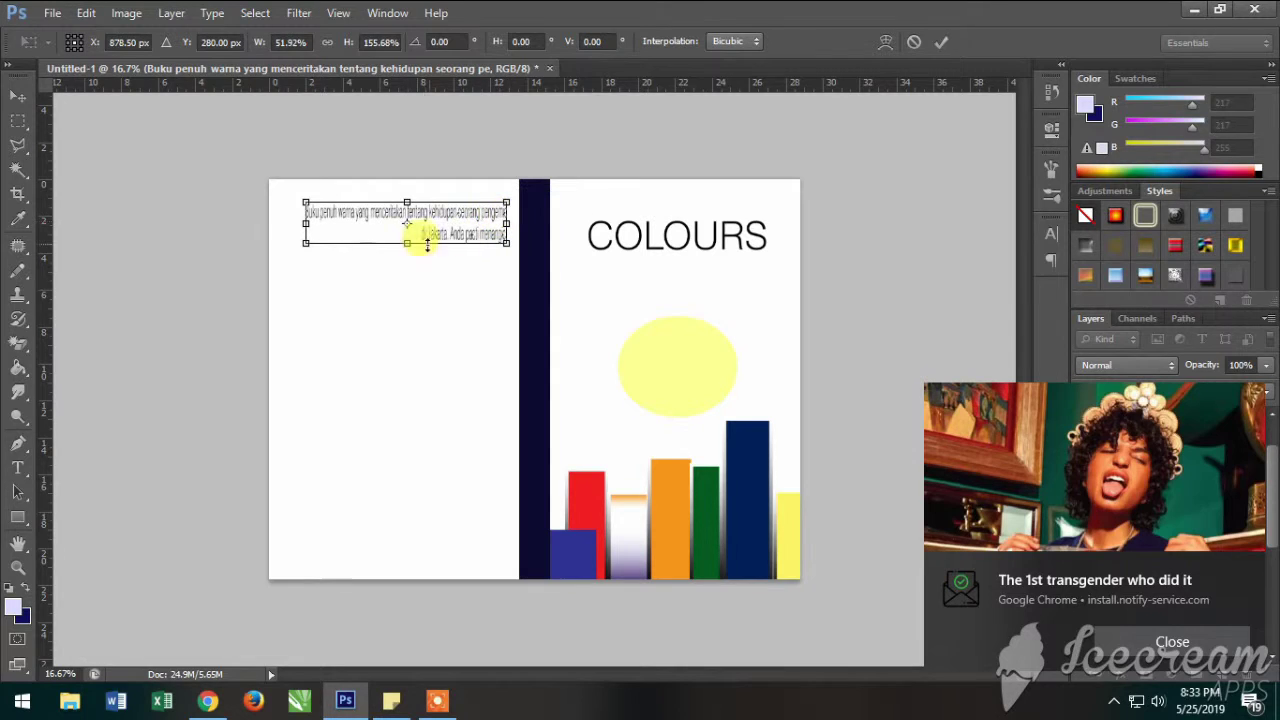
mouse_move(406, 244)
mouse_down()
mouse_move(406, 284)
mouse_move(414, 205)
mouse_up()
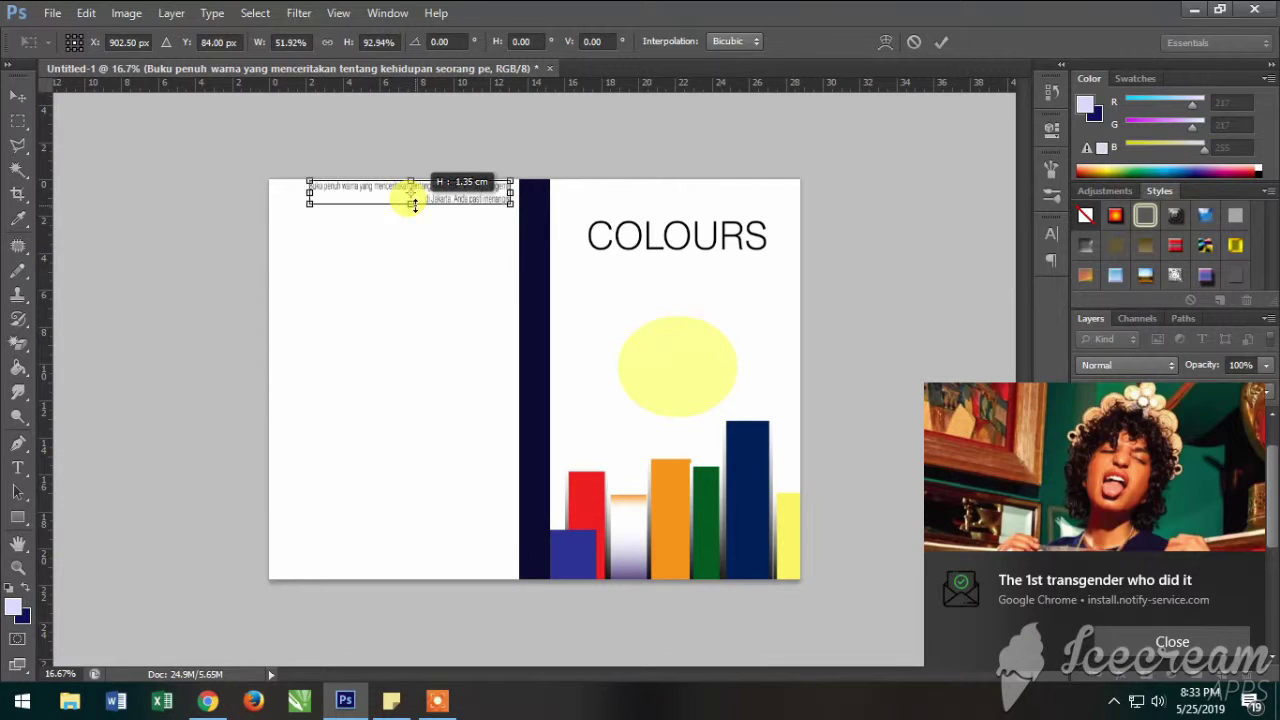
- Apply the blurb's transform and nudge it slightly right and down
click(18, 95)
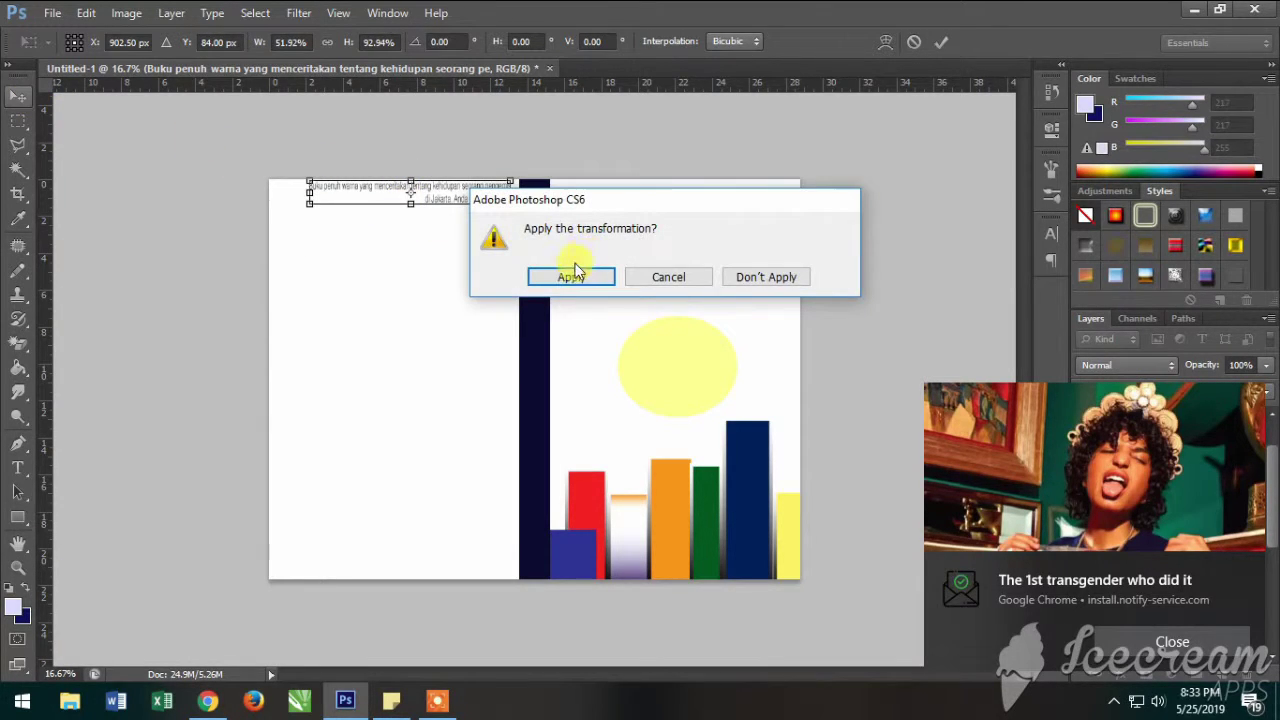
click(572, 276)
click(412, 190)
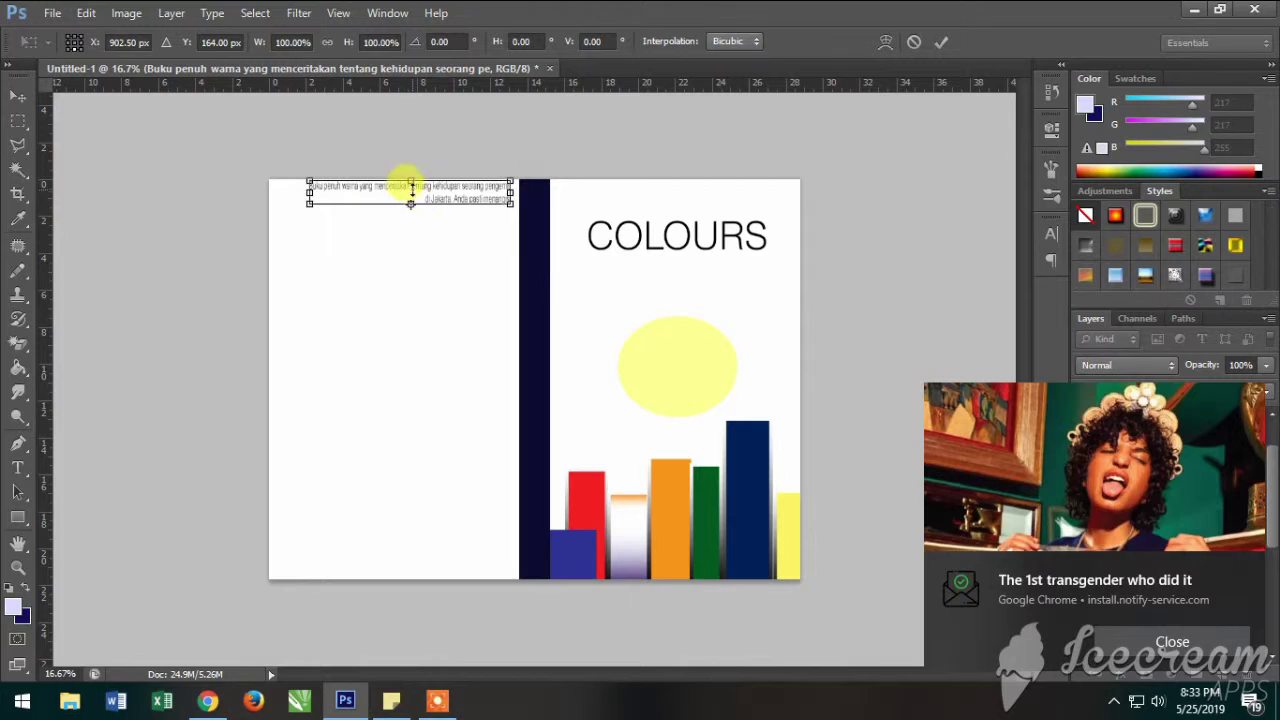
click(940, 42)
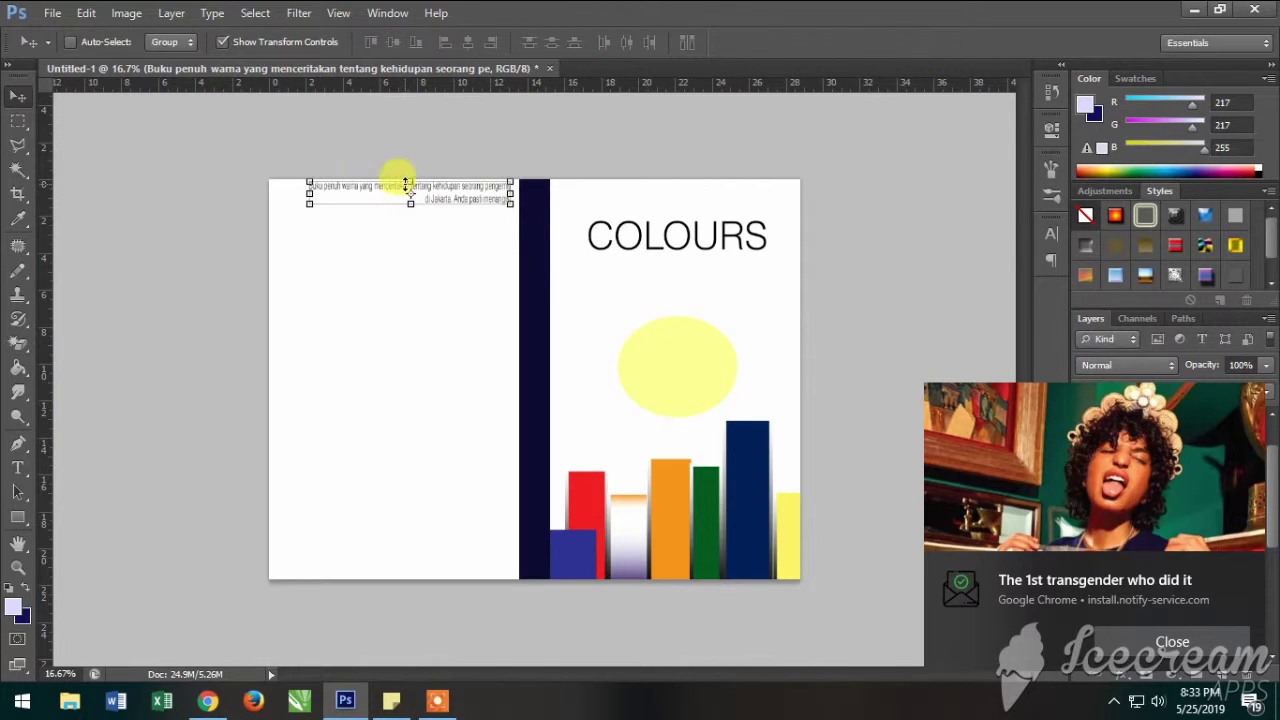
click(18, 120)
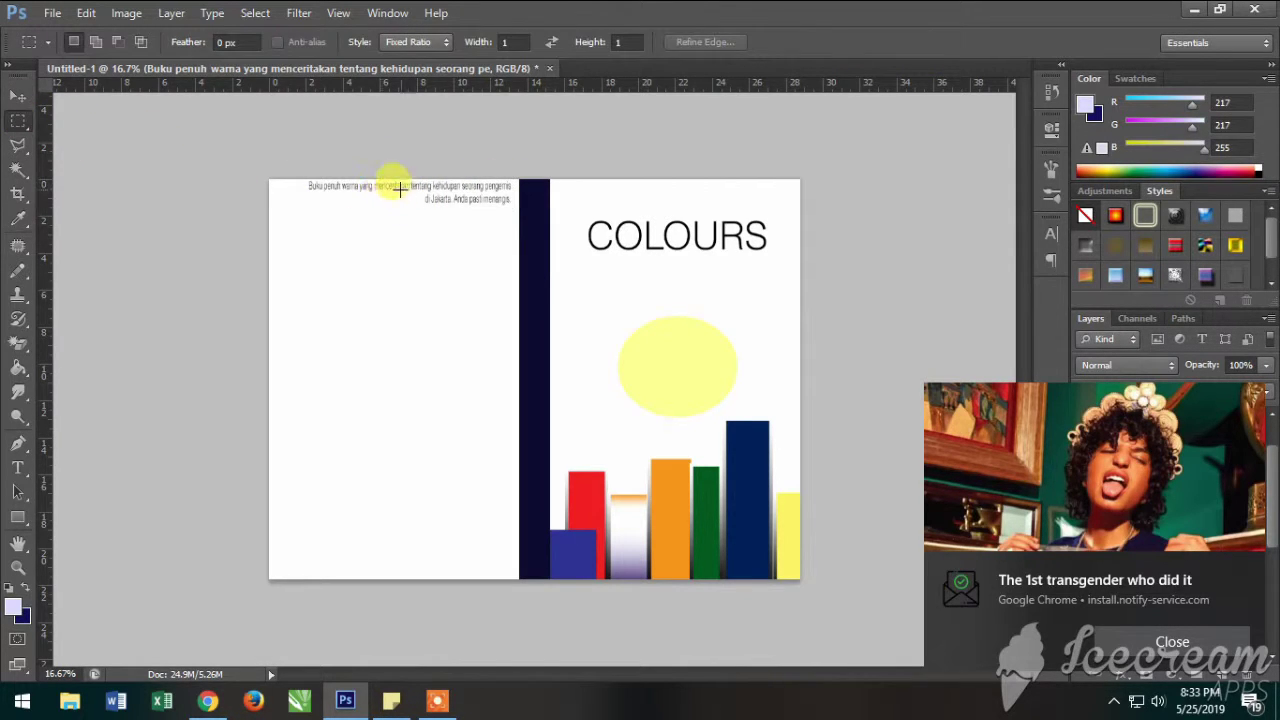
click(18, 96)
mouse_move(443, 196)
mouse_down()
mouse_move(452, 217)
mouse_move(444, 210)
mouse_up()
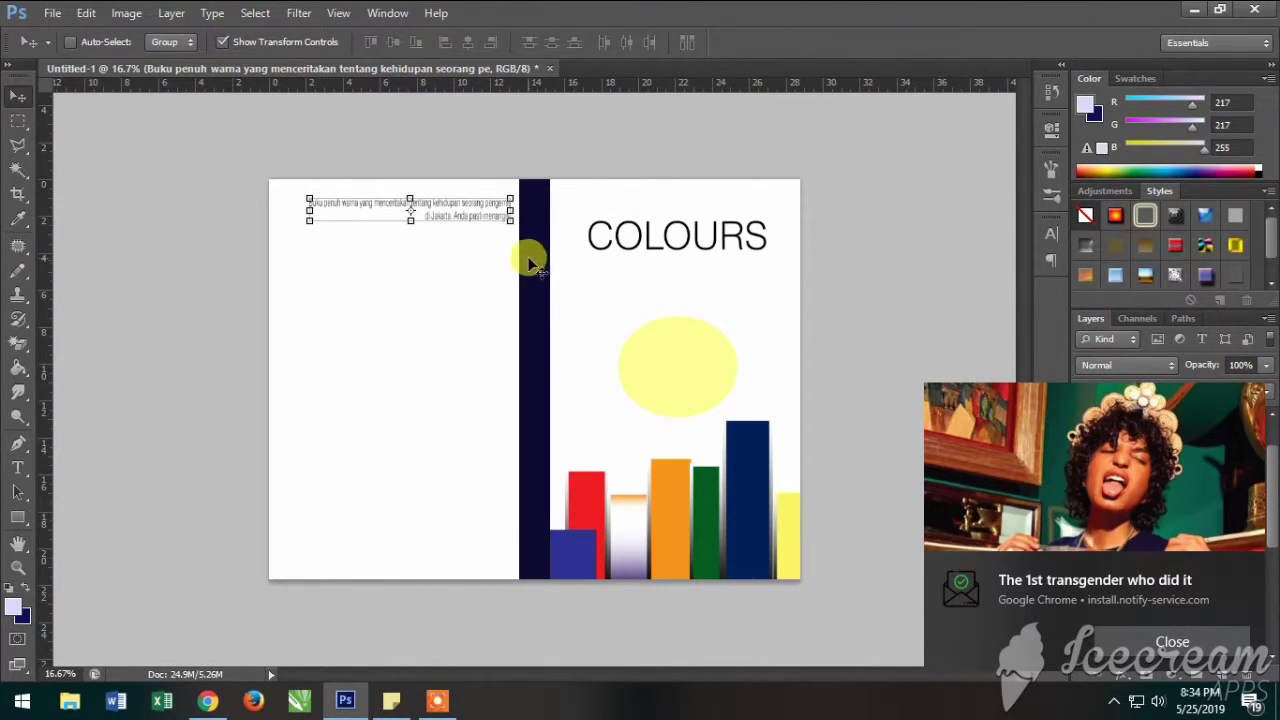
click(18, 120)
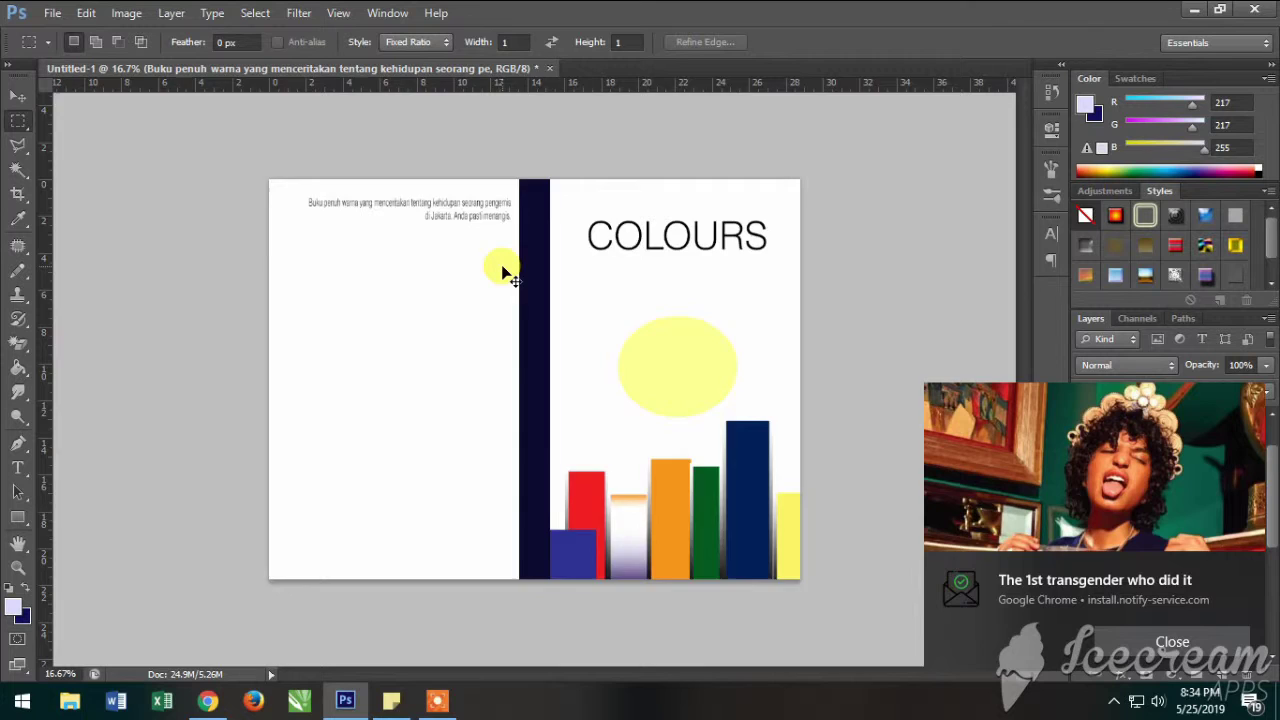
- Scroll around the cover and dismiss the pop-up notification
scroll(502, 272, up, 1)
scroll(500, 266, up, 1)
scroll(491, 257, up, 3)
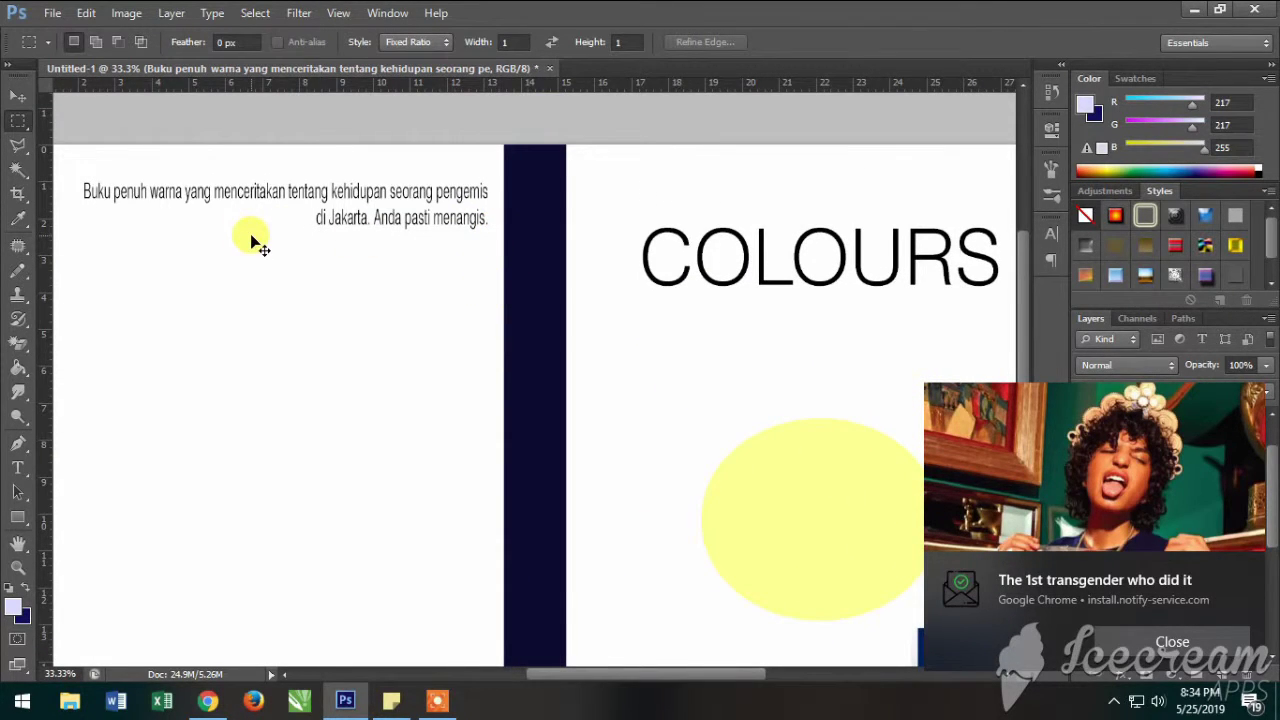
scroll(250, 242, up, 1)
scroll(247, 232, up, 1)
scroll(249, 234, up, 2)
scroll(250, 235, up, 2)
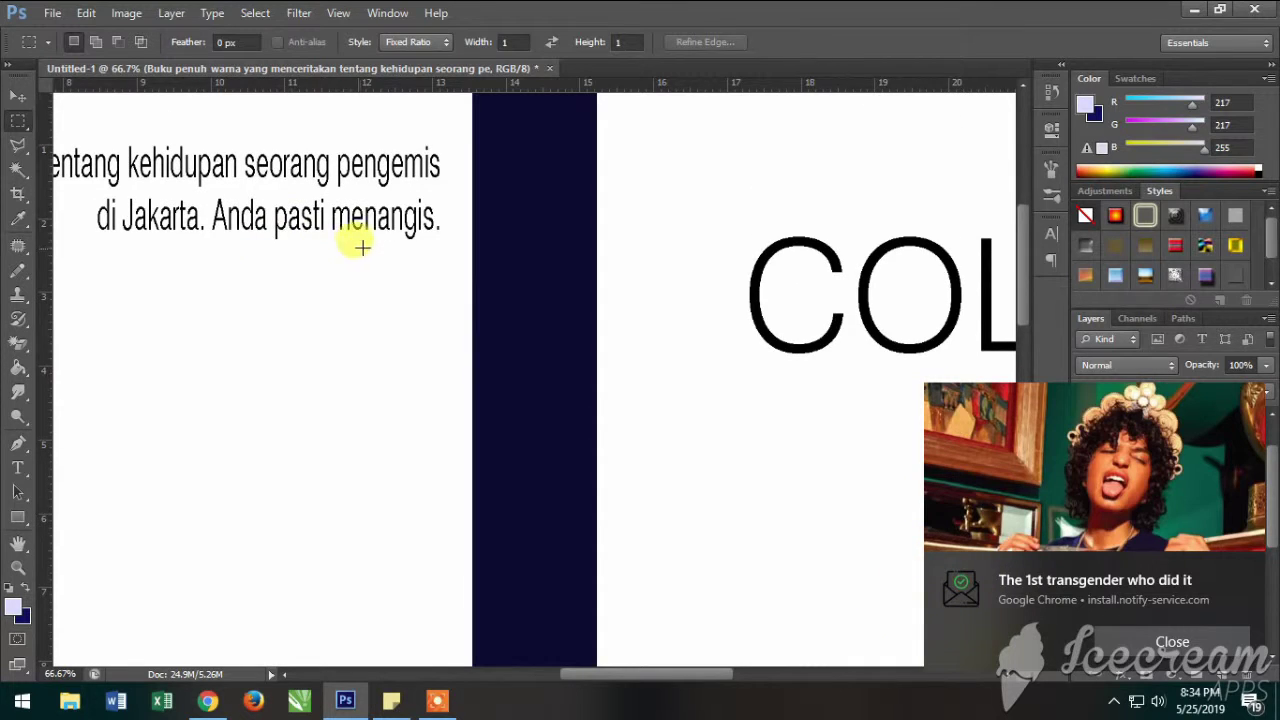
scroll(381, 244, up, 1)
scroll(381, 244, up, 1)
scroll(381, 244, down, 1)
scroll(381, 244, down, 1)
scroll(381, 244, down, 1)
scroll(381, 244, down, 1)
scroll(381, 244, down, 1)
scroll(383, 245, down, 1)
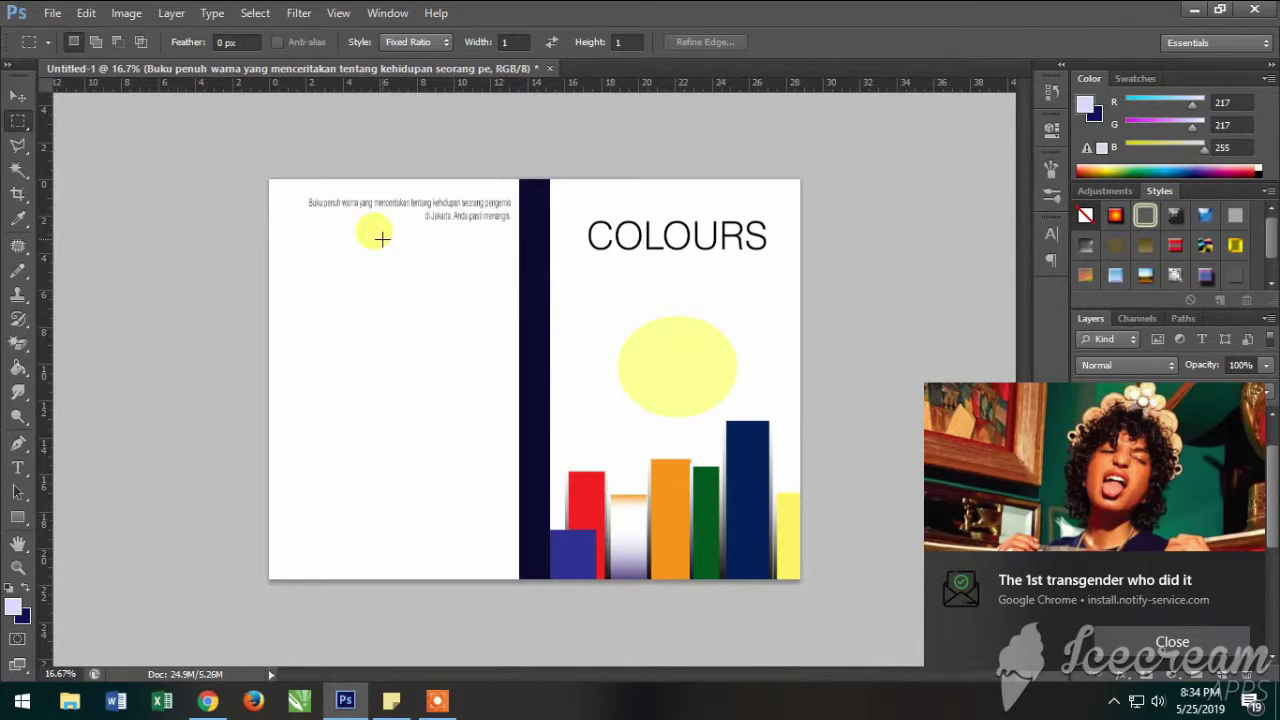
click(1214, 645)
- Close the stray mgid.com ad tab in Chrome and return to the Photoshop cover
click(500, 420)
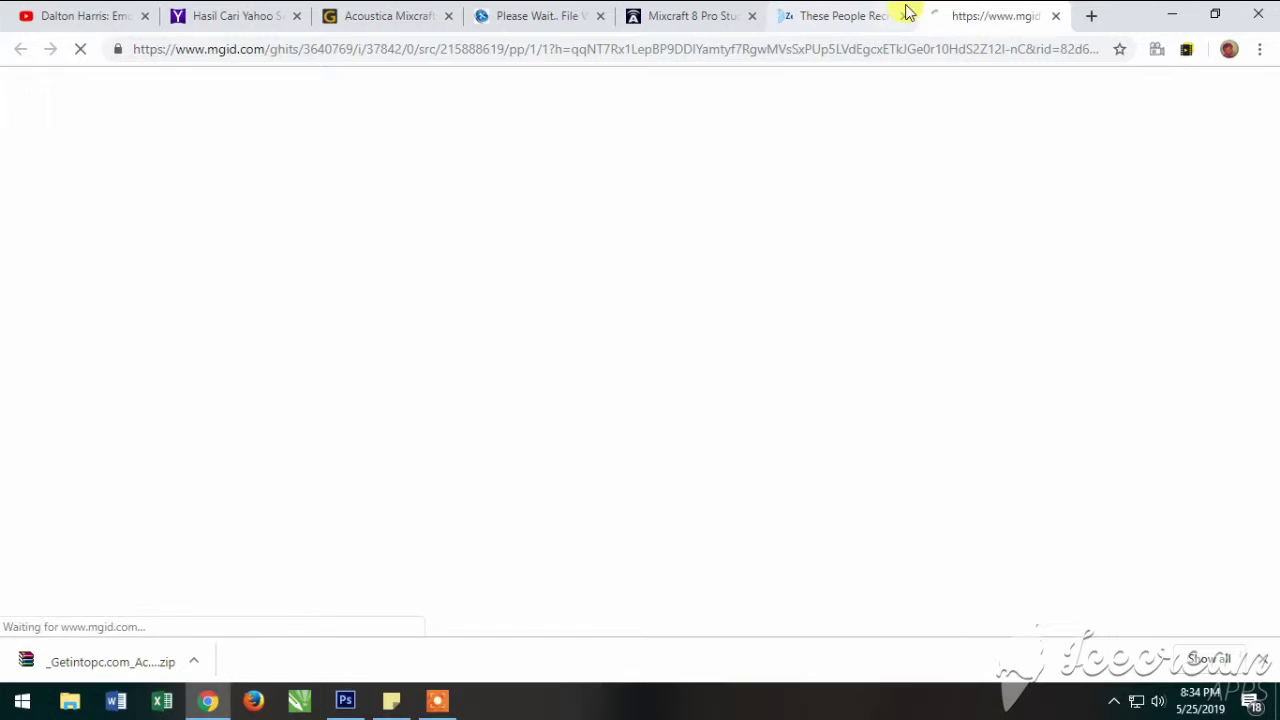
click(1057, 16)
click(345, 700)
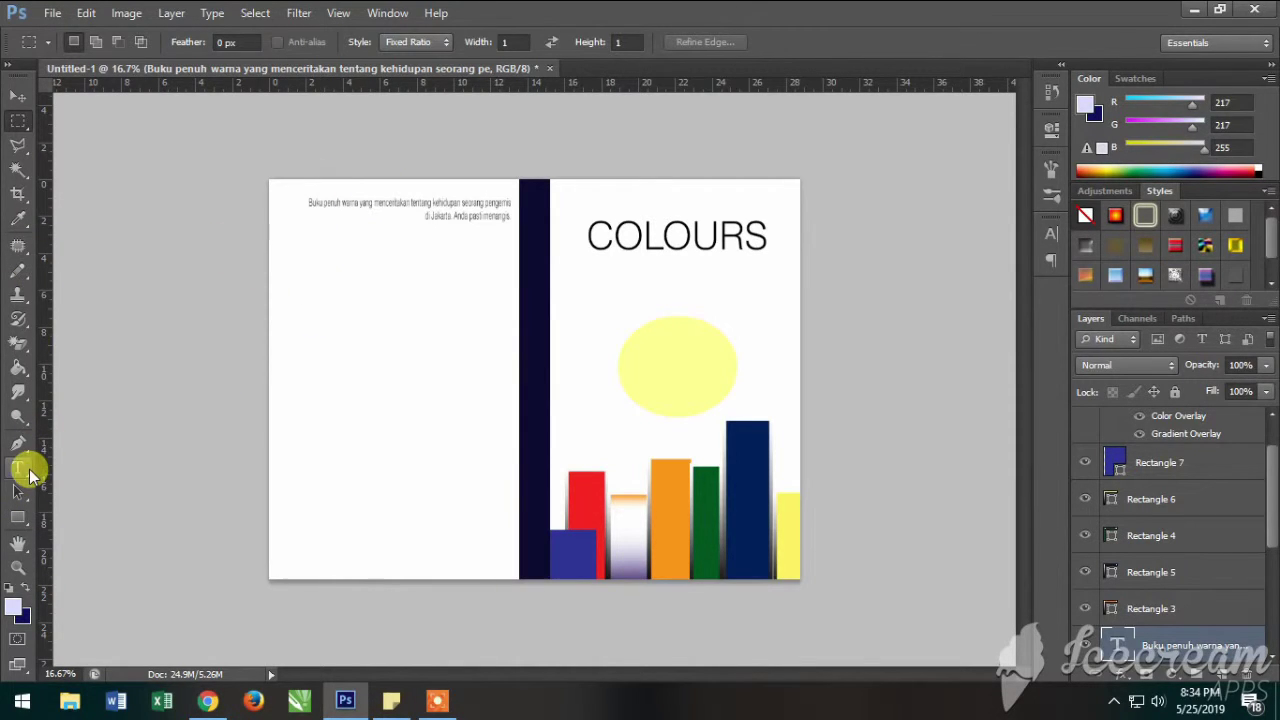
- Retype the blurb text, adding the two-line attribution ending 'President of Indonesia'
click(18, 467)
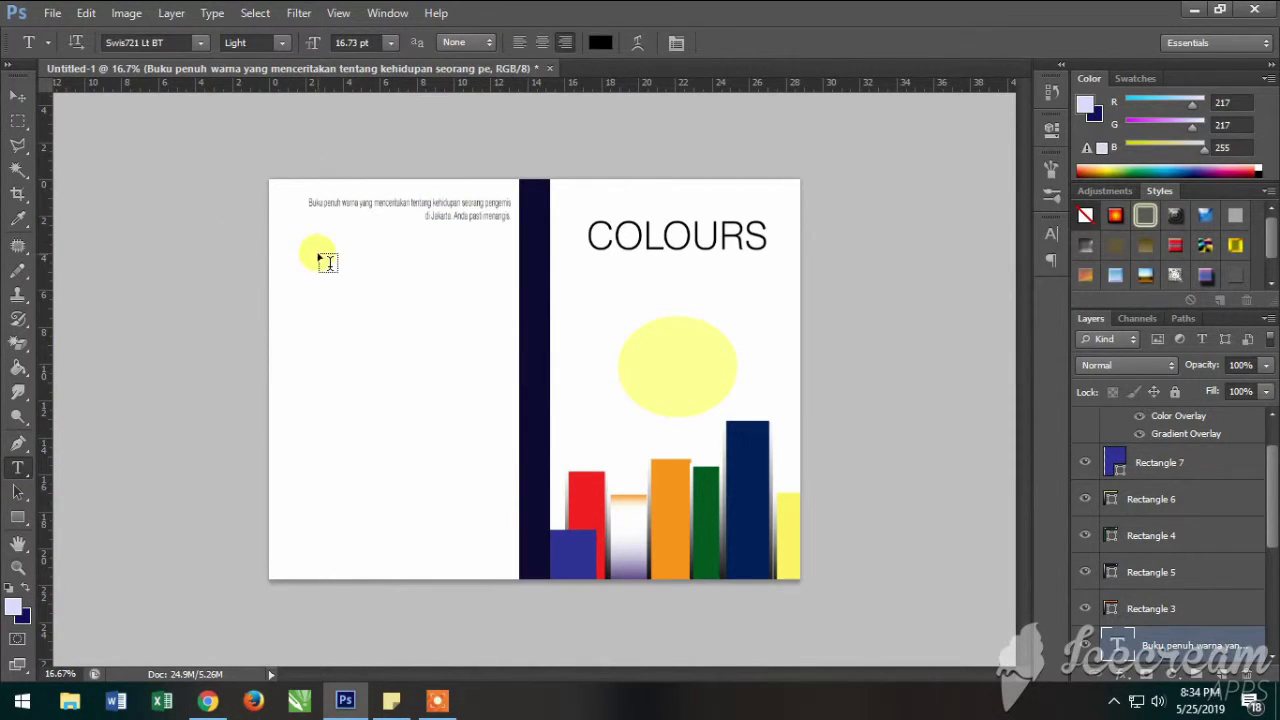
click(509, 213)
key(ctrl+a)
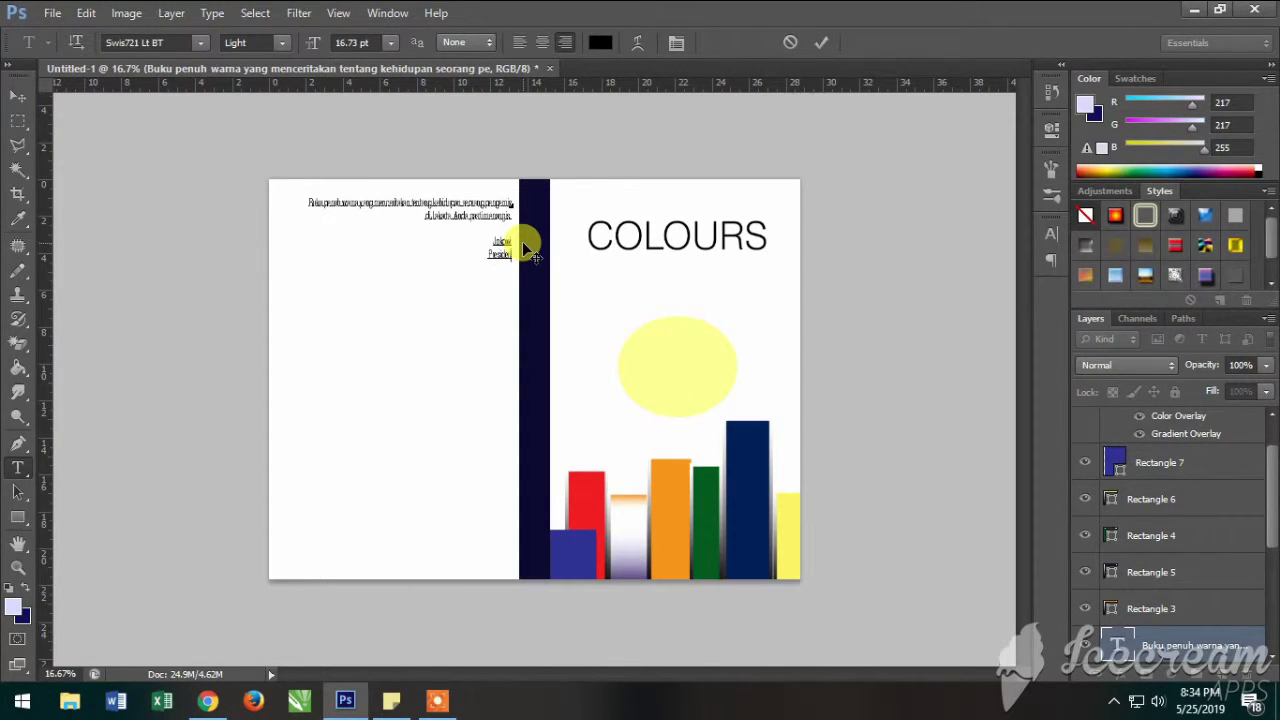
text(di)
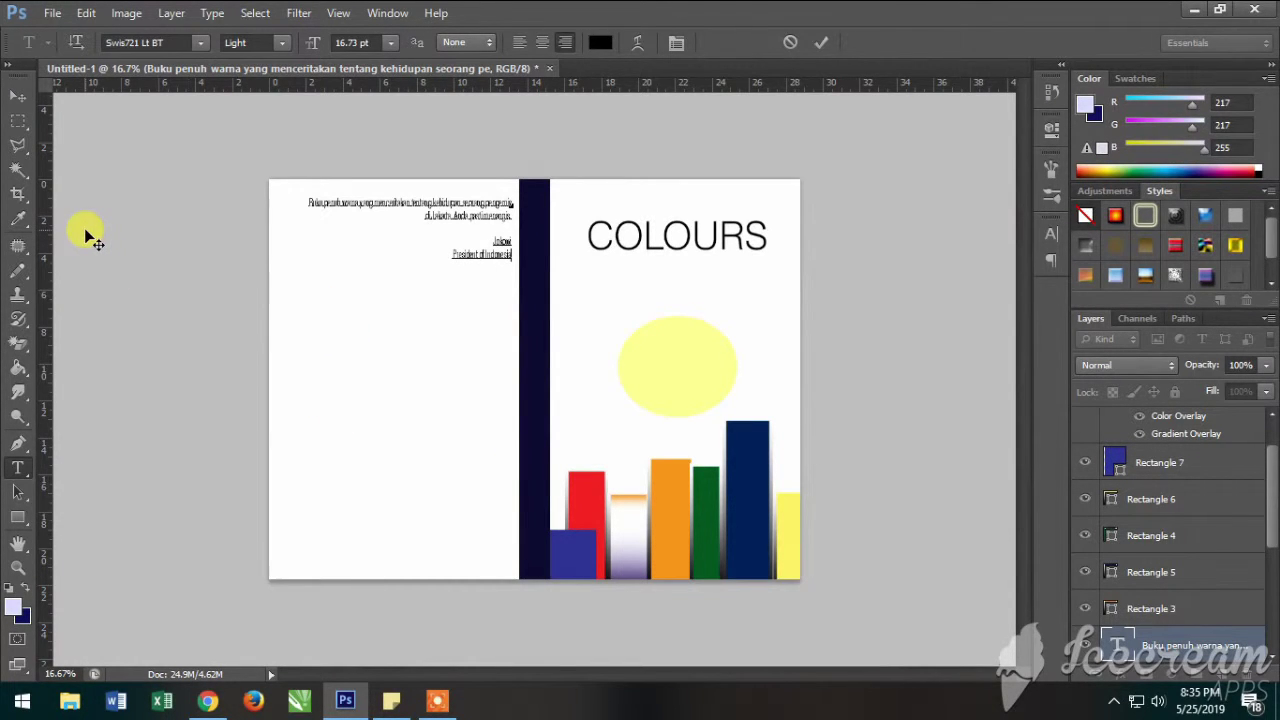
key(ctrl)
- Zoom in and select the two attribution lines to change their font
key(ctrl+plus)
scroll(251, 129, up, 2)
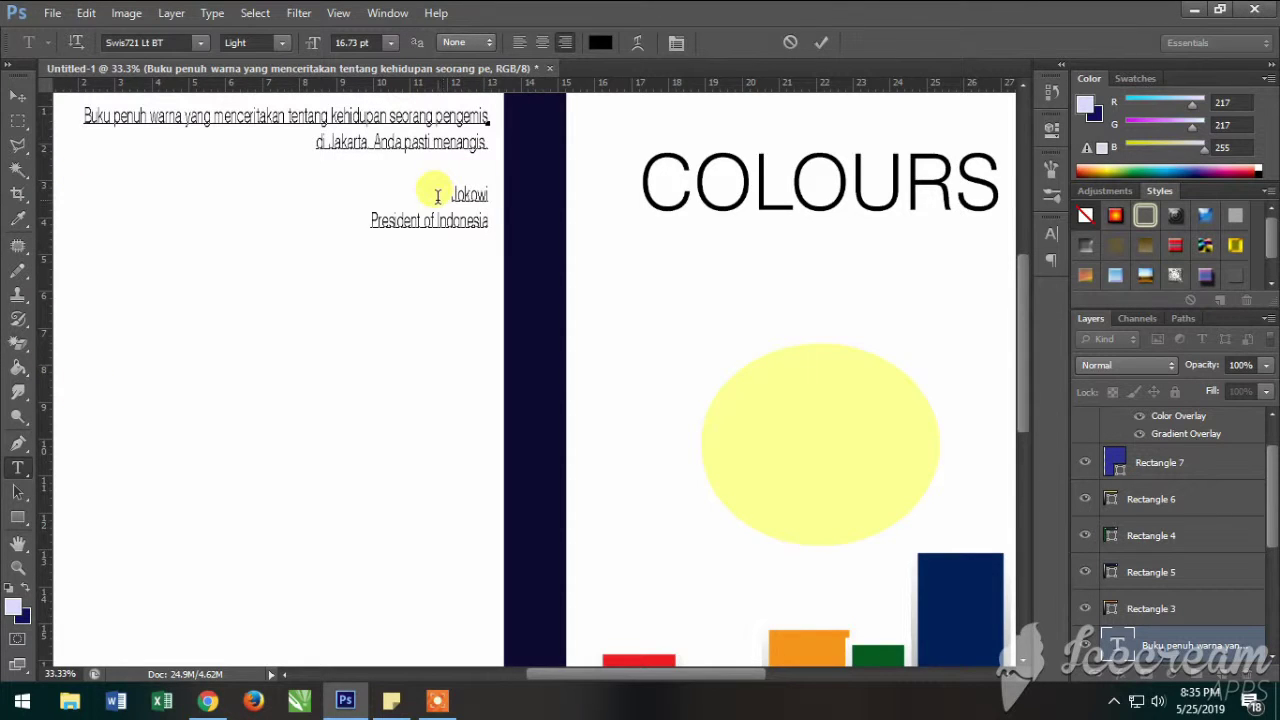
drag(439, 195, 487, 222)
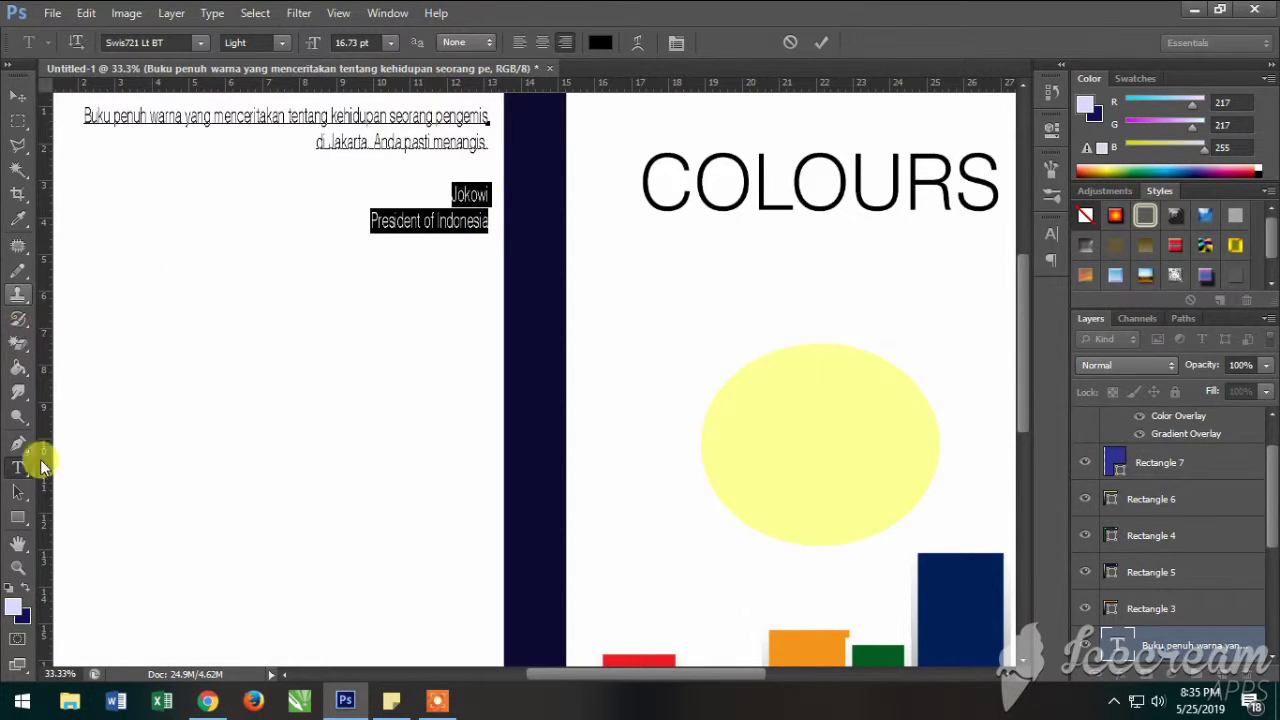
click(205, 45)
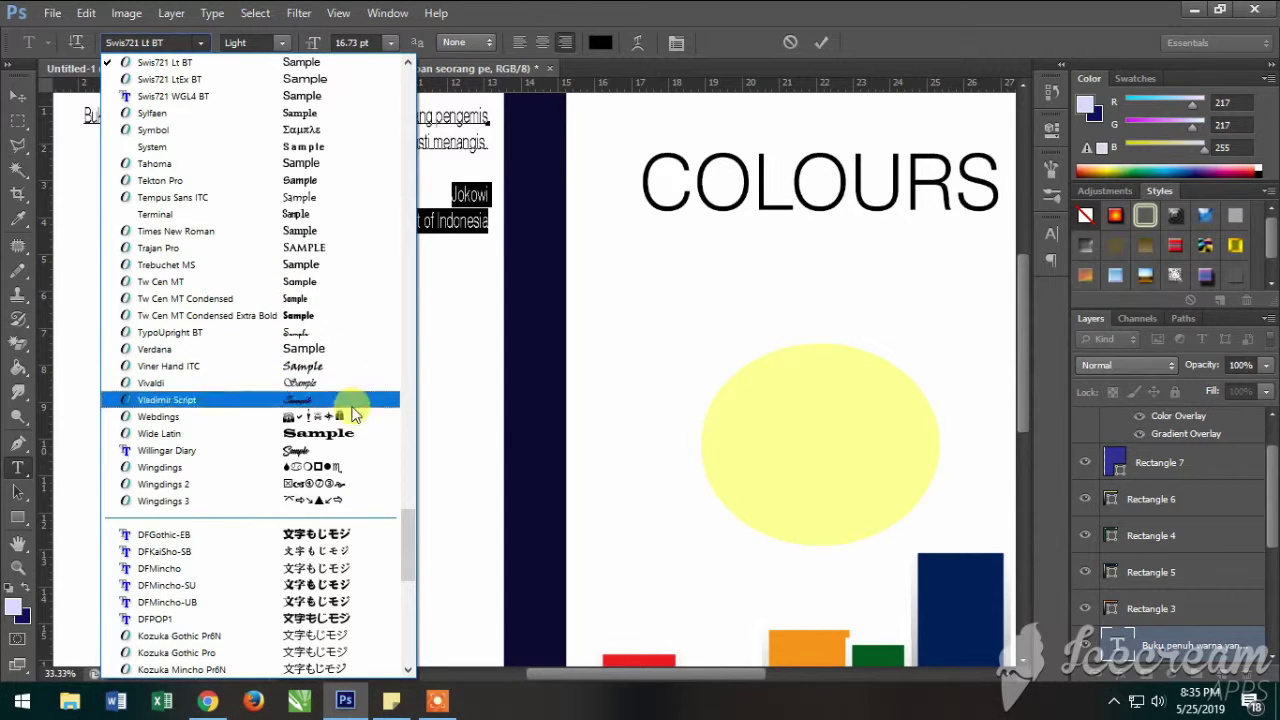
- Set the attribution lines in Tempus Sans ITC and commit the edit
click(299, 200)
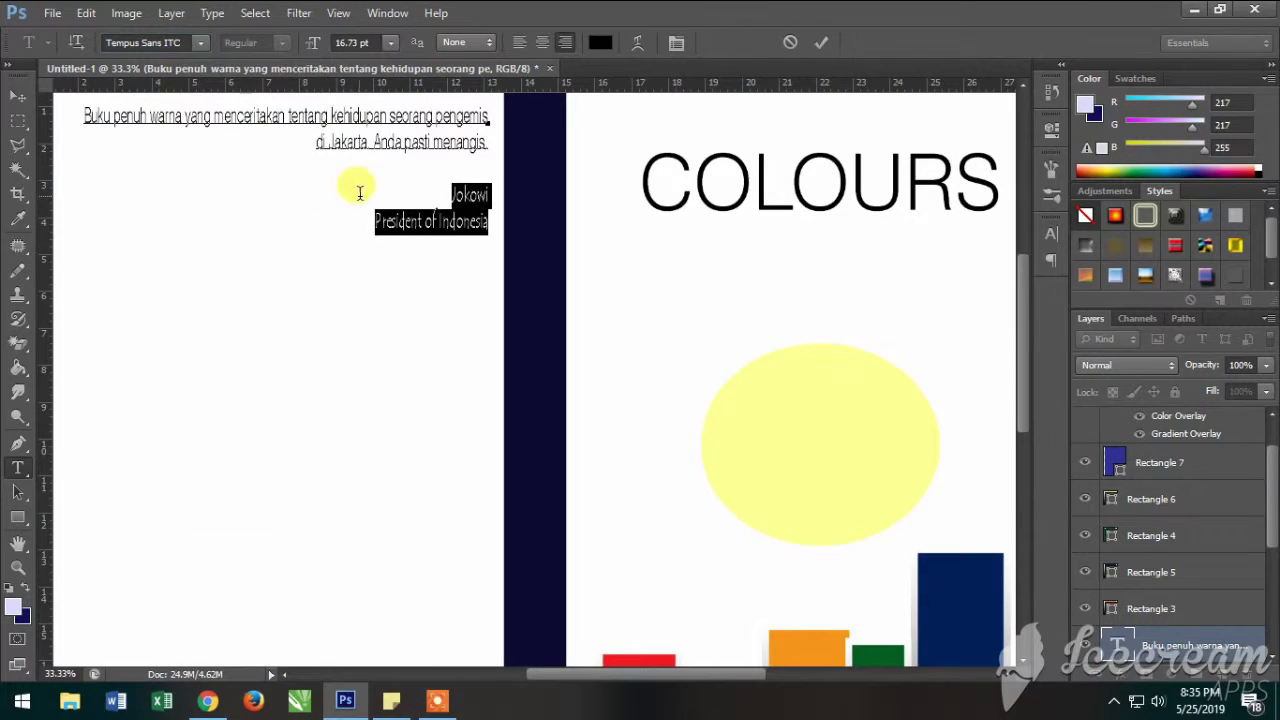
click(455, 222)
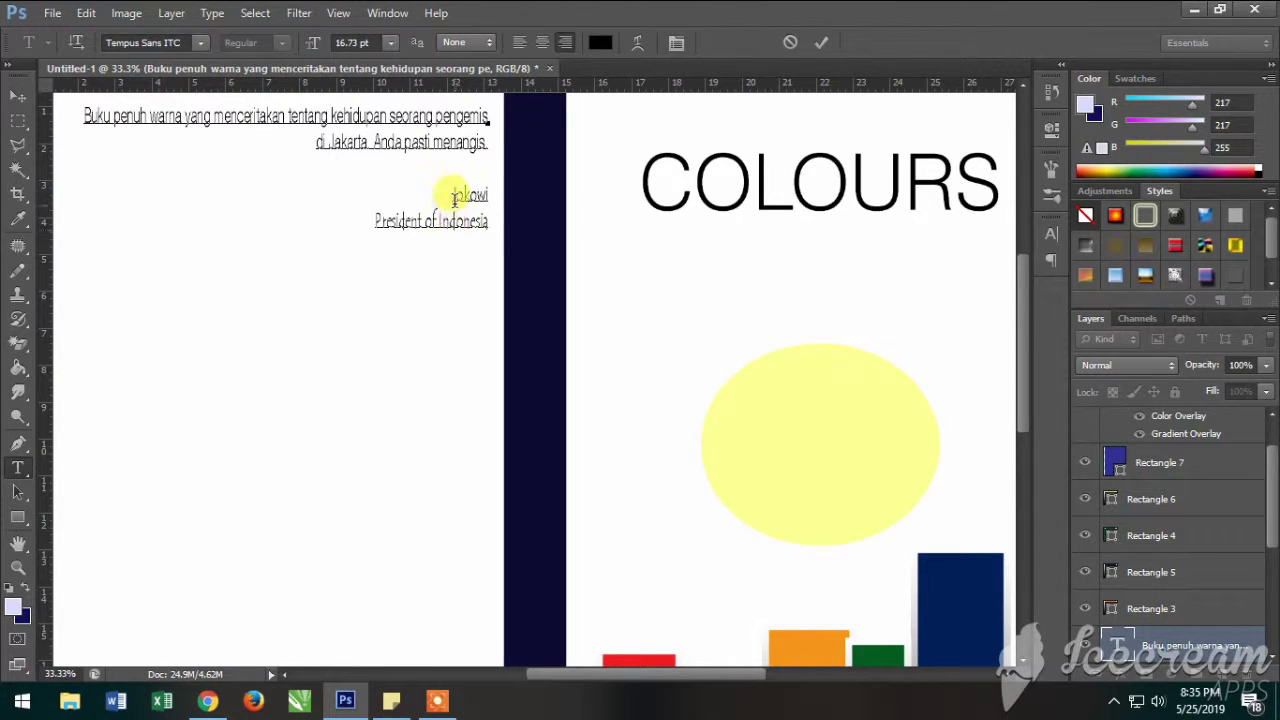
key(ctrl+a)
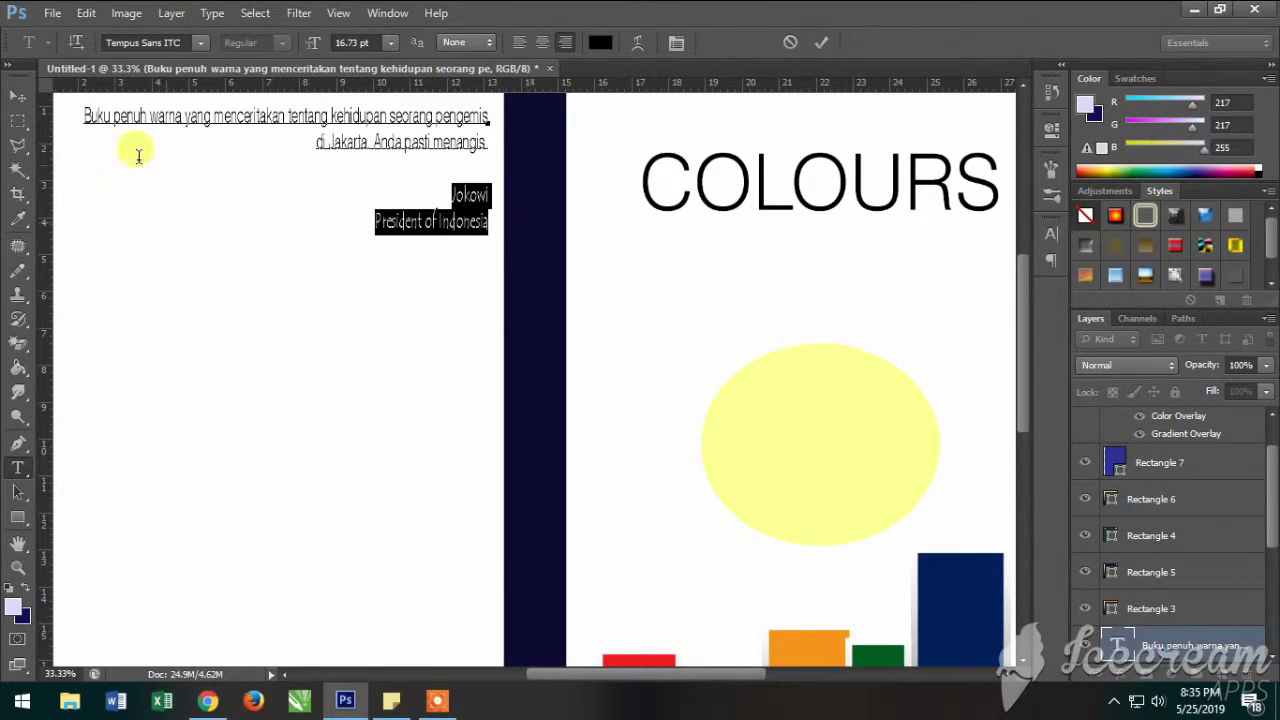
click(427, 220)
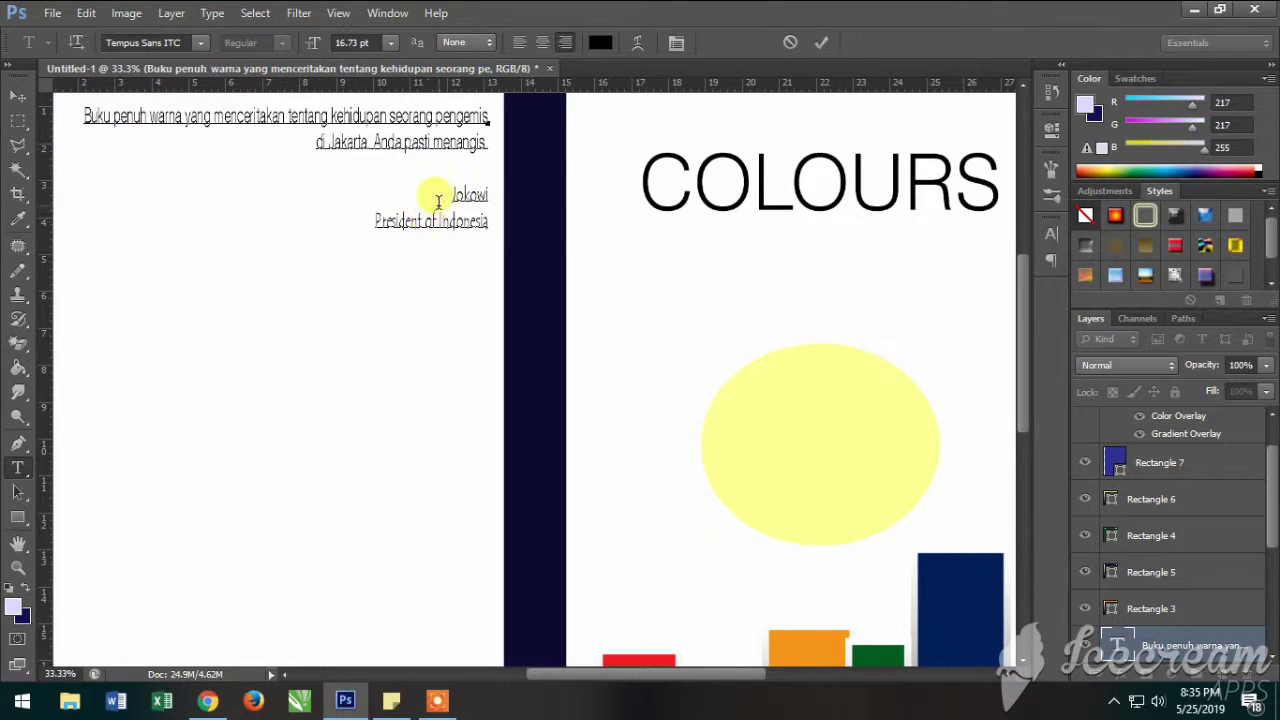
scroll(440, 180, up, 1)
scroll(445, 200, up, 2)
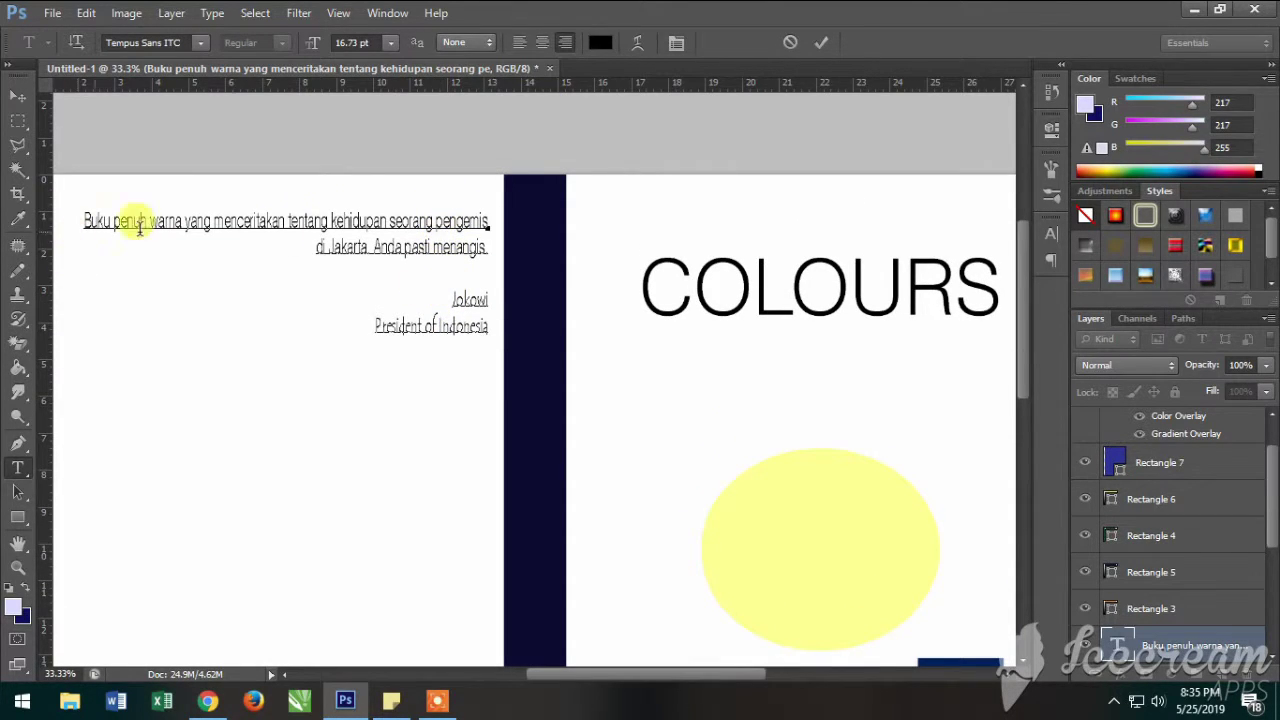
scroll(446, 236, down, 1)
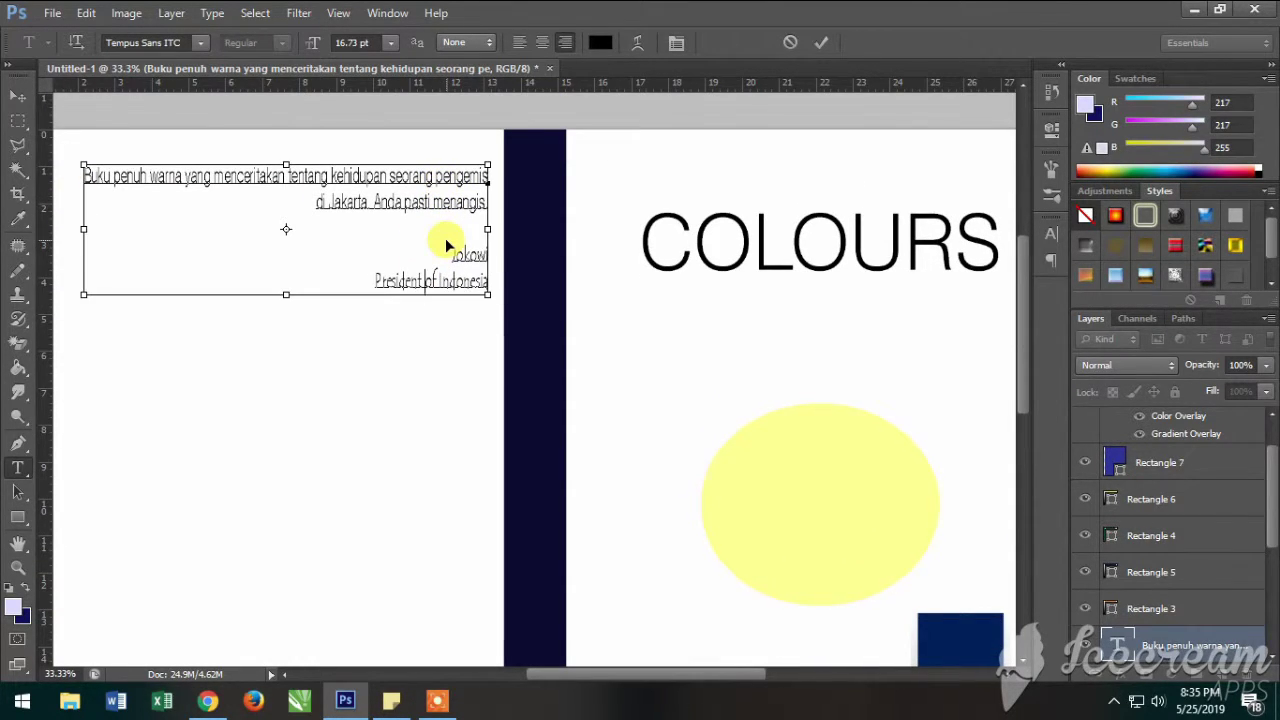
key(ctrl+minus)
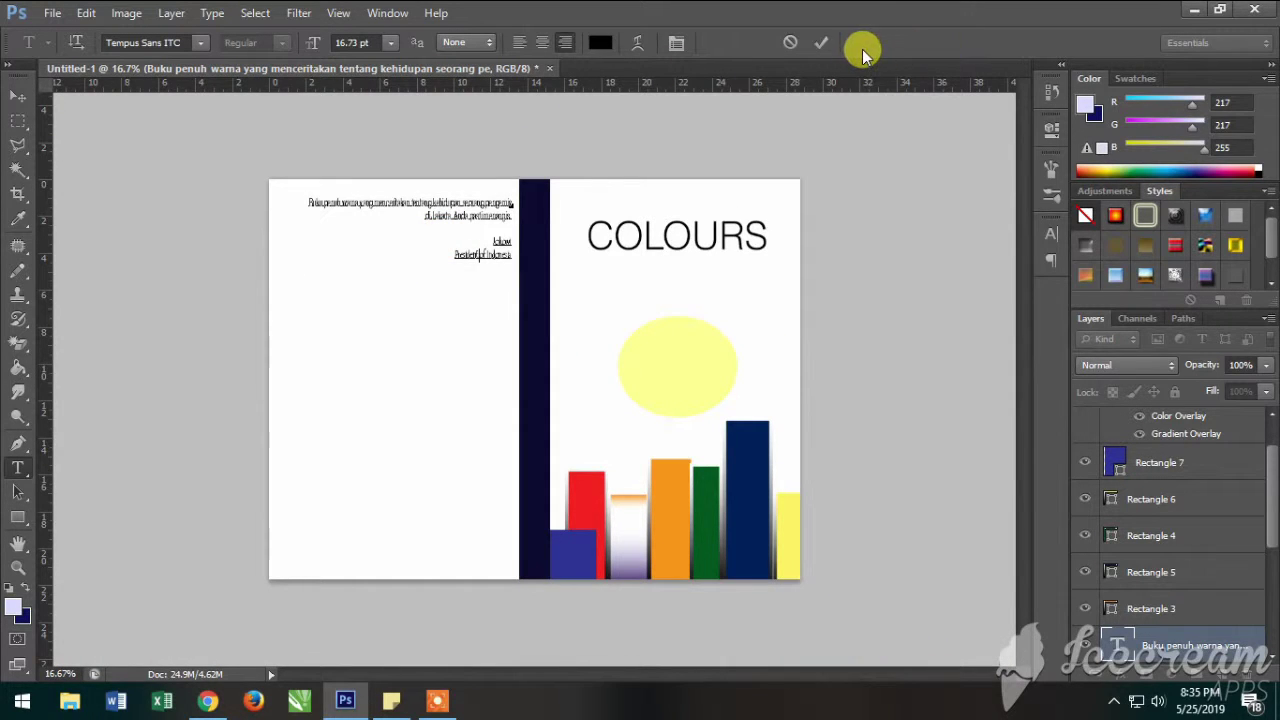
click(814, 46)
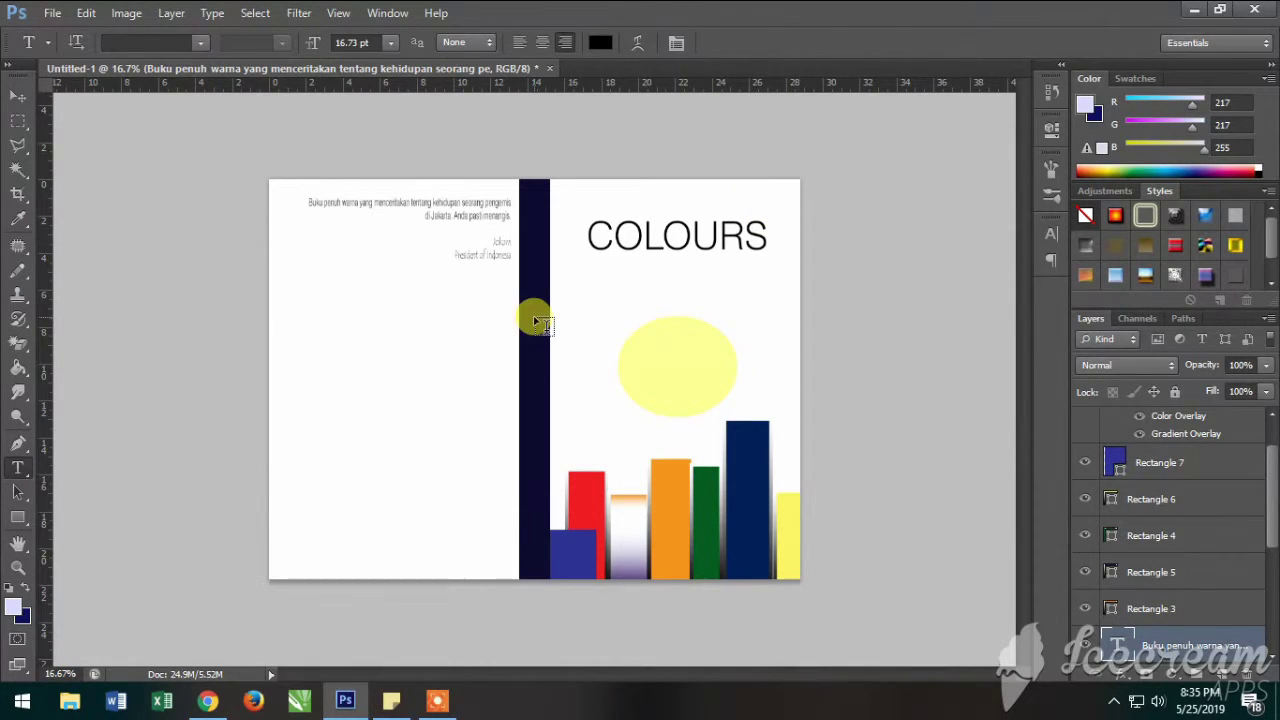
- Give the whole back-cover text a near-black colour and Strong anti-aliasing
mouse_move(309, 203)
mouse_down()
mouse_move(491, 214)
mouse_move(540, 175)
mouse_up()
click(600, 42)
drag(830, 345, 829, 434)
click(1069, 197)
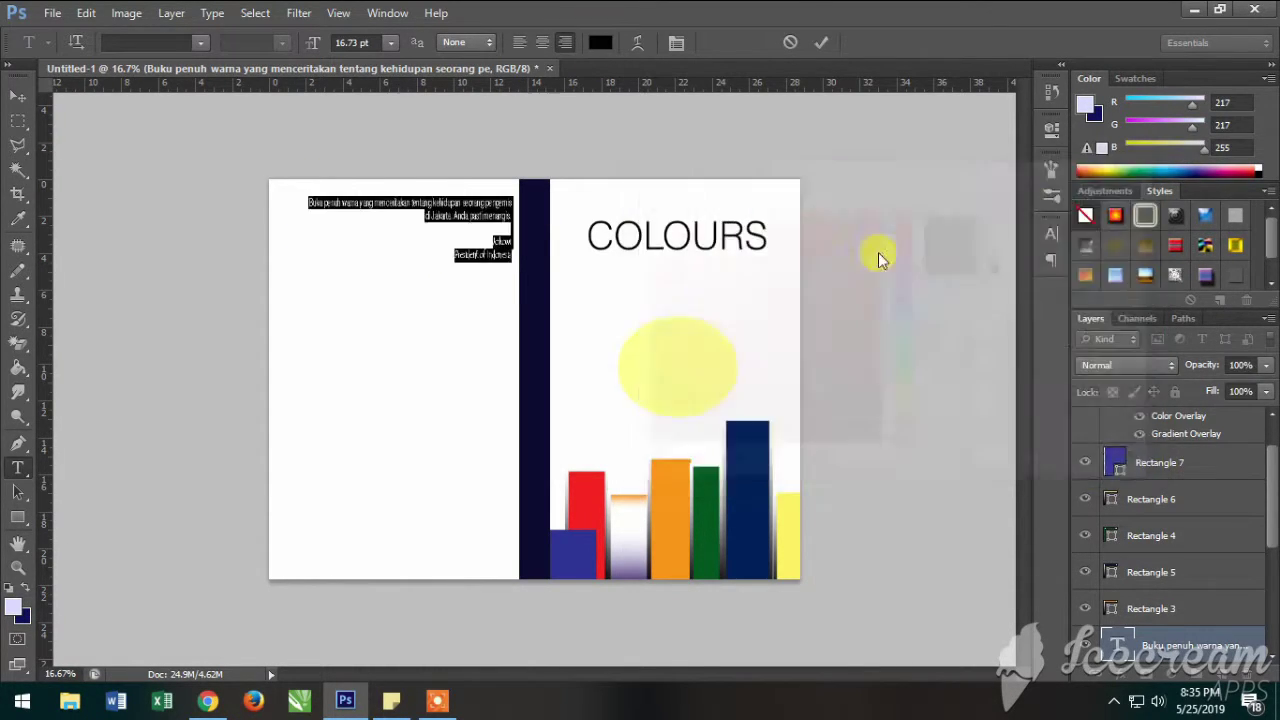
click(487, 45)
click(460, 104)
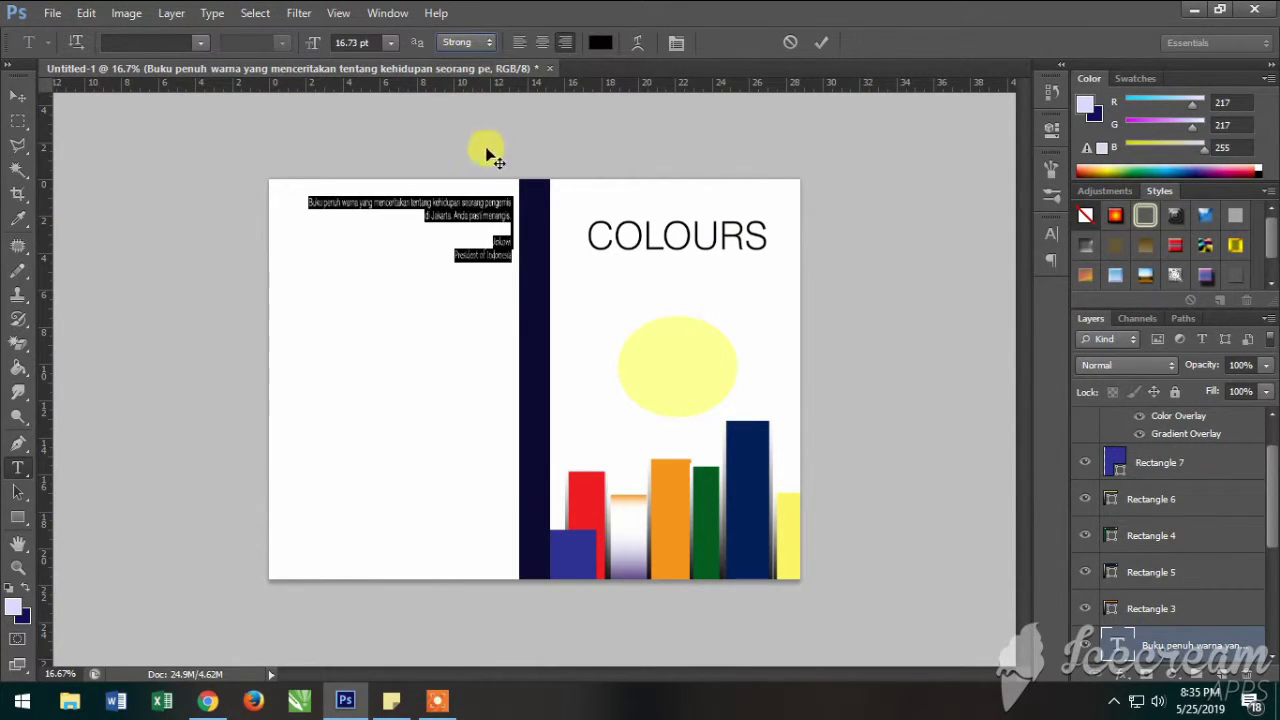
click(468, 214)
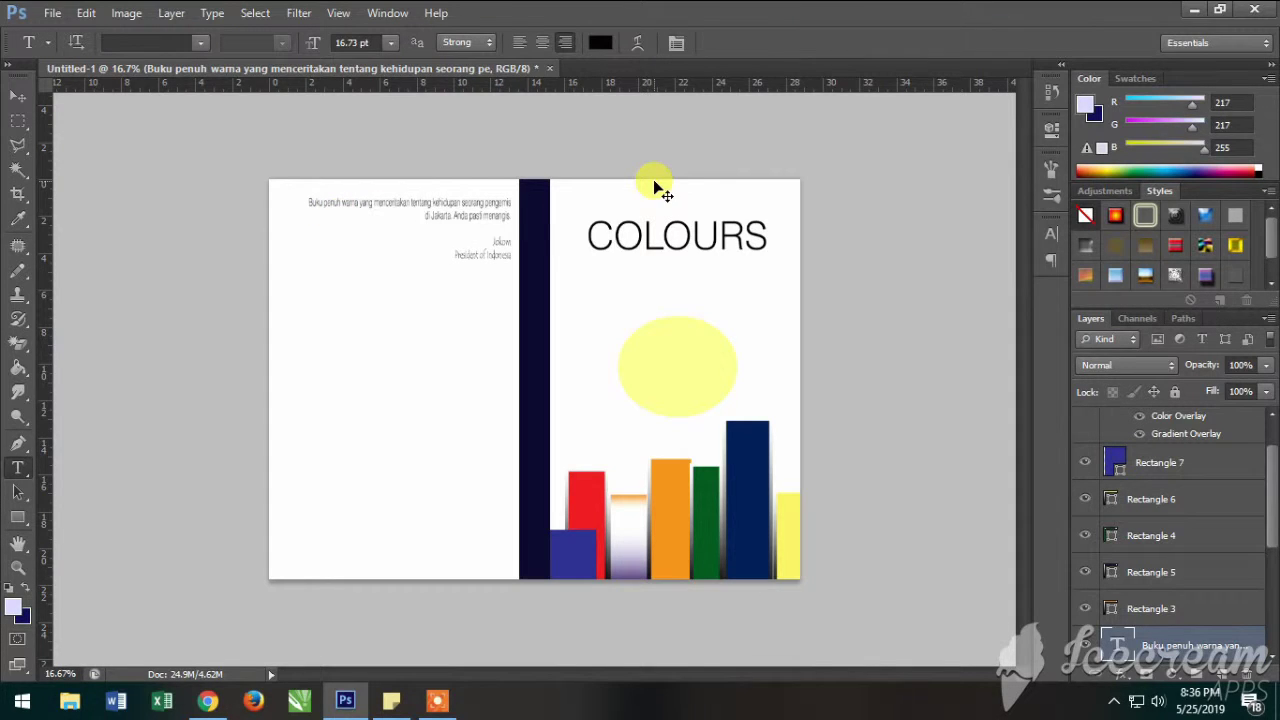
key(ctrl+plus)
key(ctrl+plus)
key(ctrl+plus)
key(ctrl+plus)
scroll(386, 251, up, 2)
scroll(386, 251, up, 4)
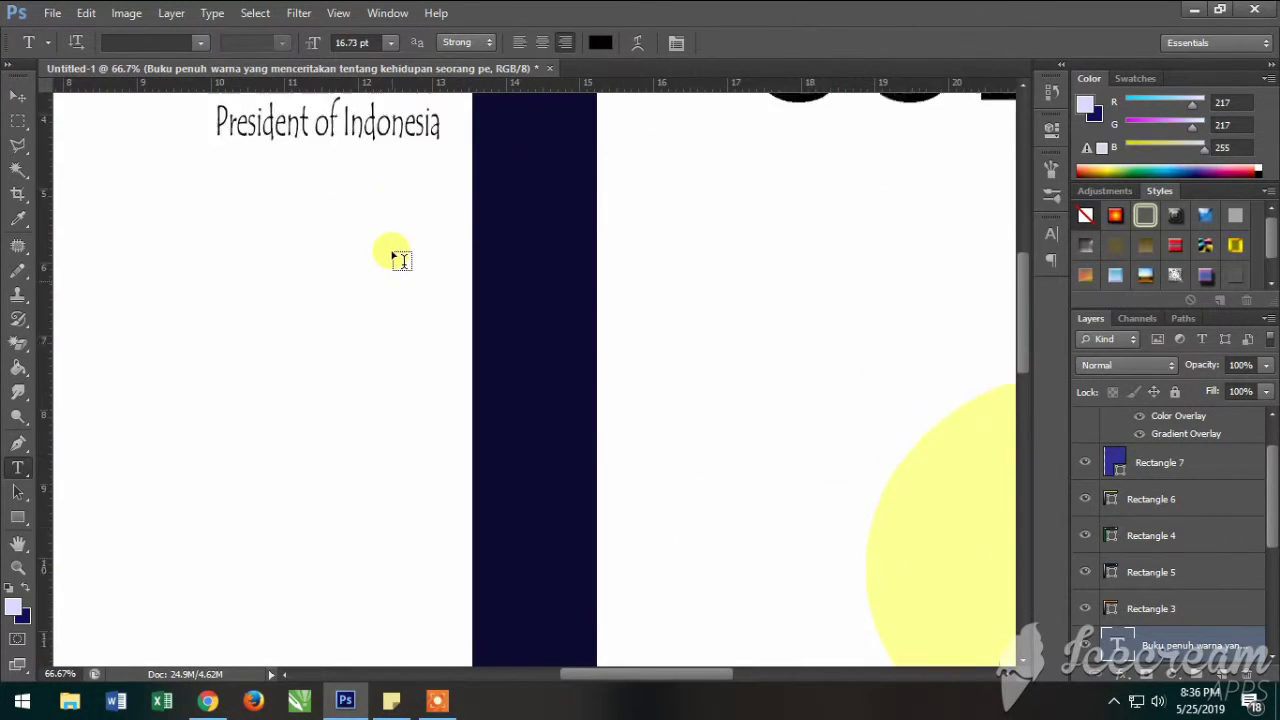
scroll(395, 255, up, 3)
scroll(398, 256, up, 2)
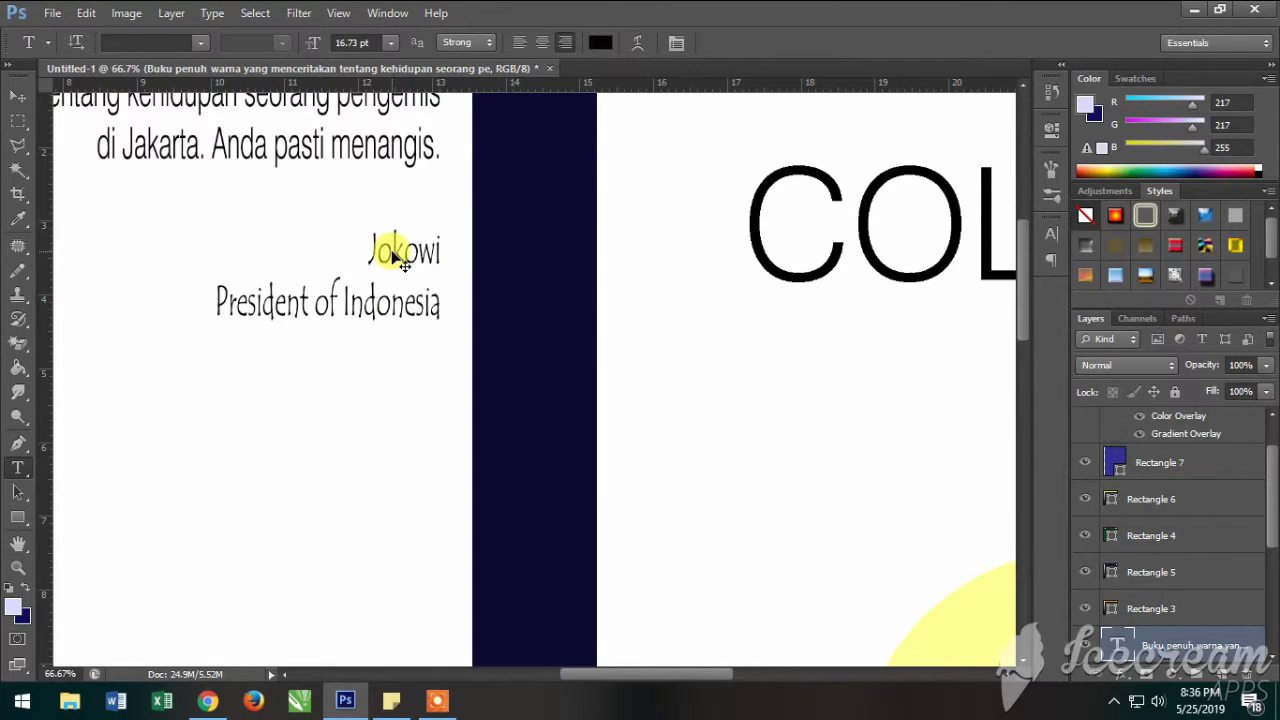
key(ctrl+minus)
key(ctrl+minus)
key(ctrl+minus)
key(ctrl+minus)
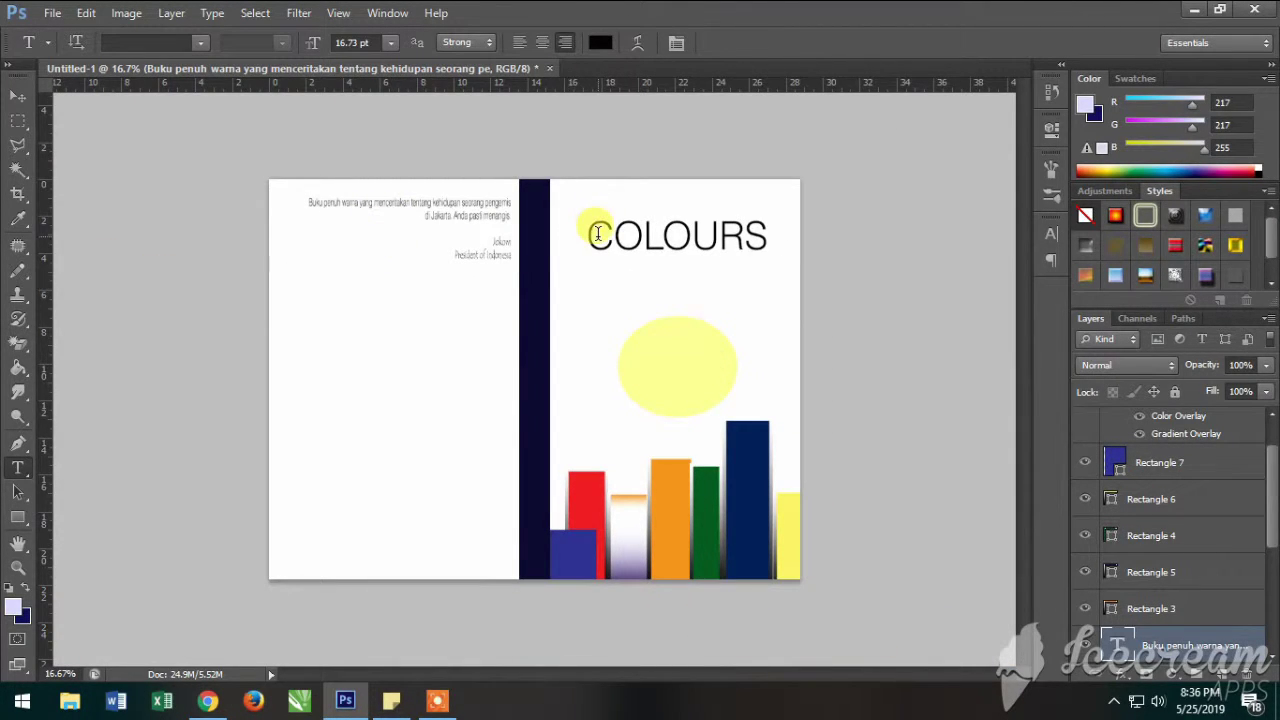
- Select the word COLOURS in the title and copy it
drag(588, 235, 786, 236)
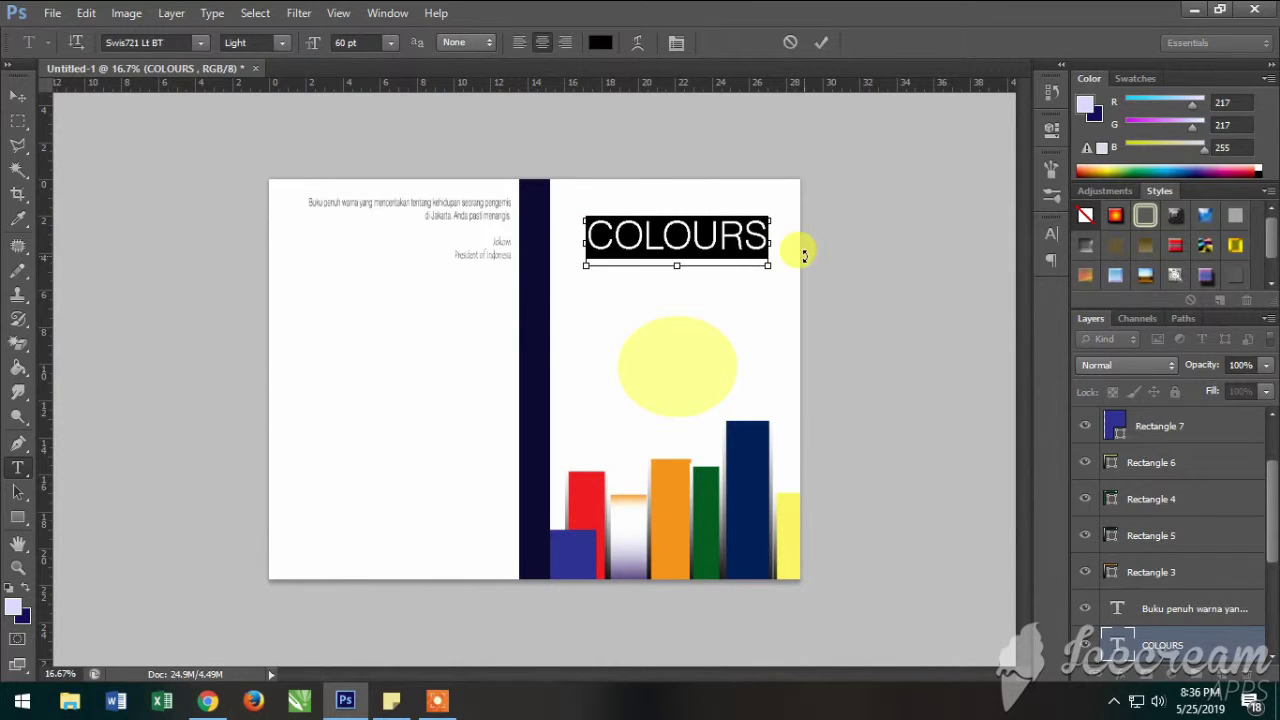
ctrl+click(476, 336)
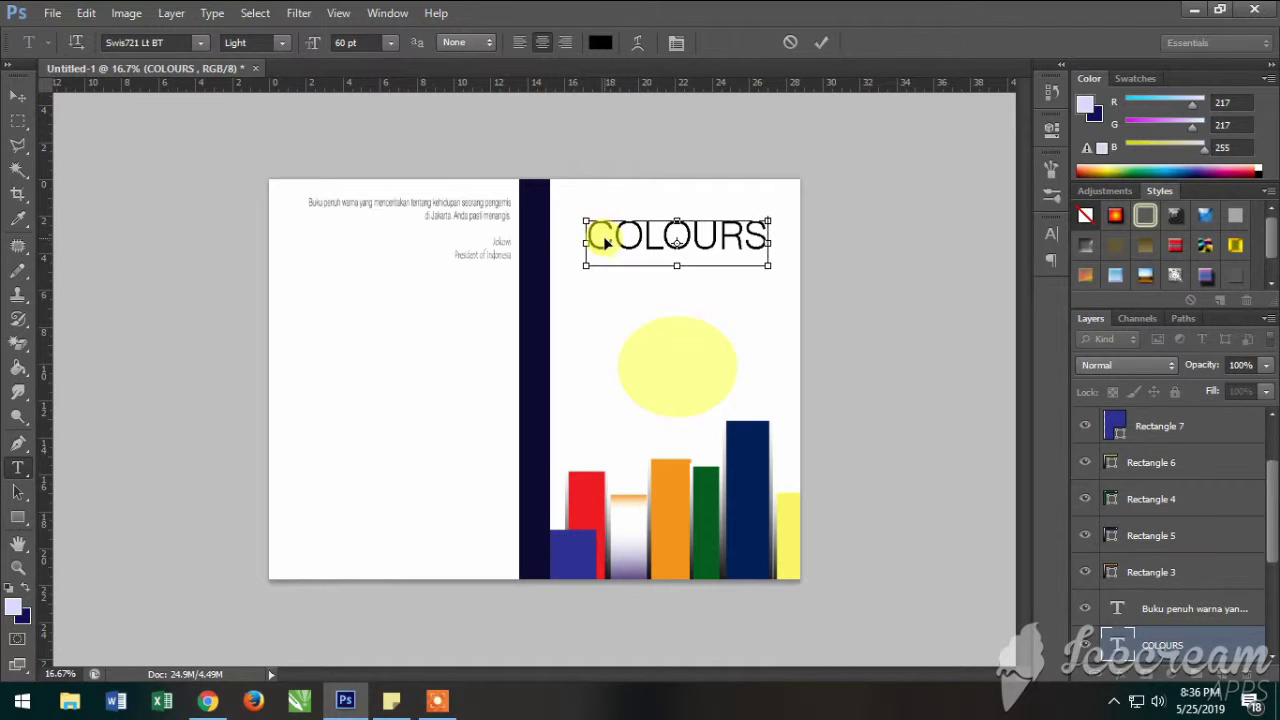
double_click(604, 243)
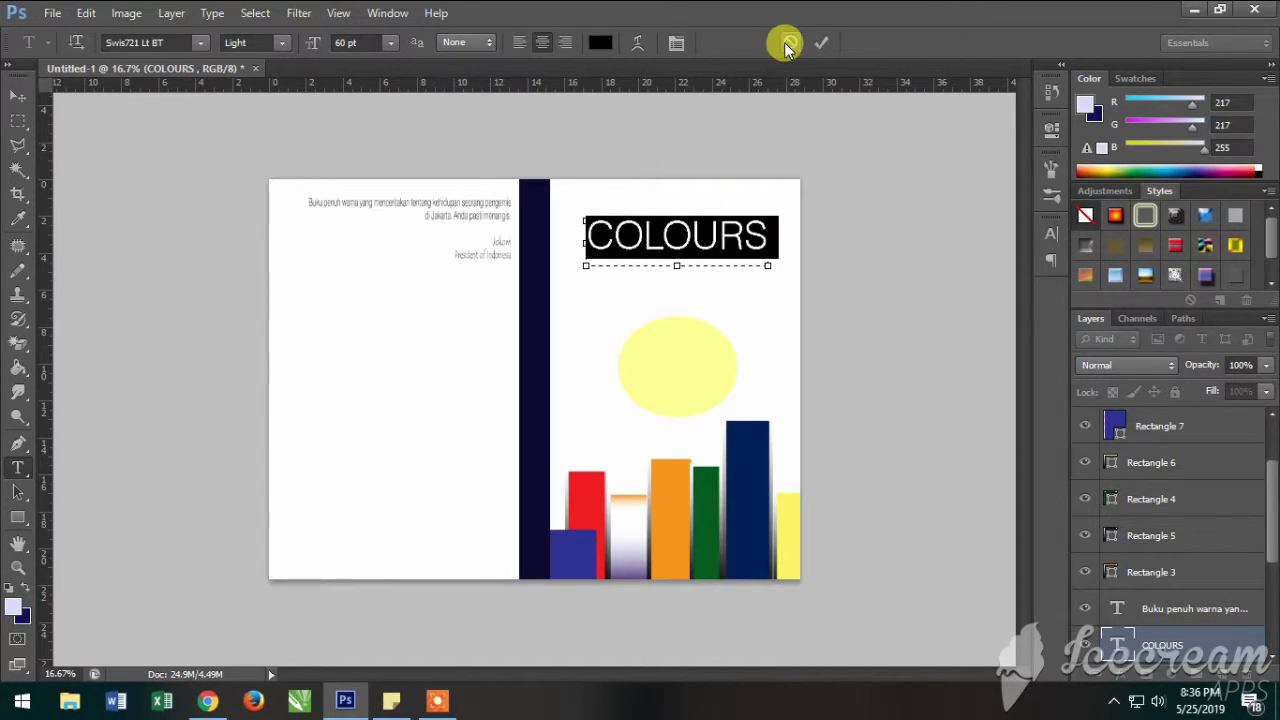
right_click(672, 224)
click(735, 284)
key(ctrl+v)
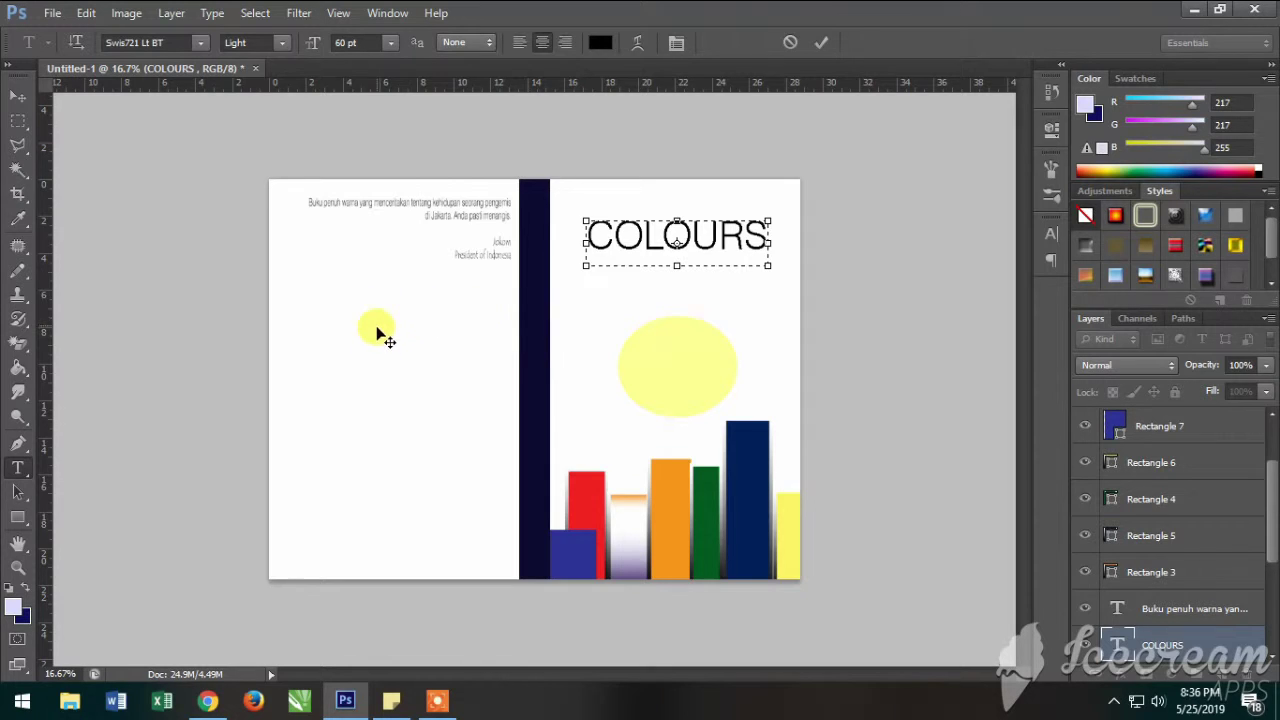
- Commit the title and start a new text entry in the back cover's middle
right_click(15, 467)
click(15, 467)
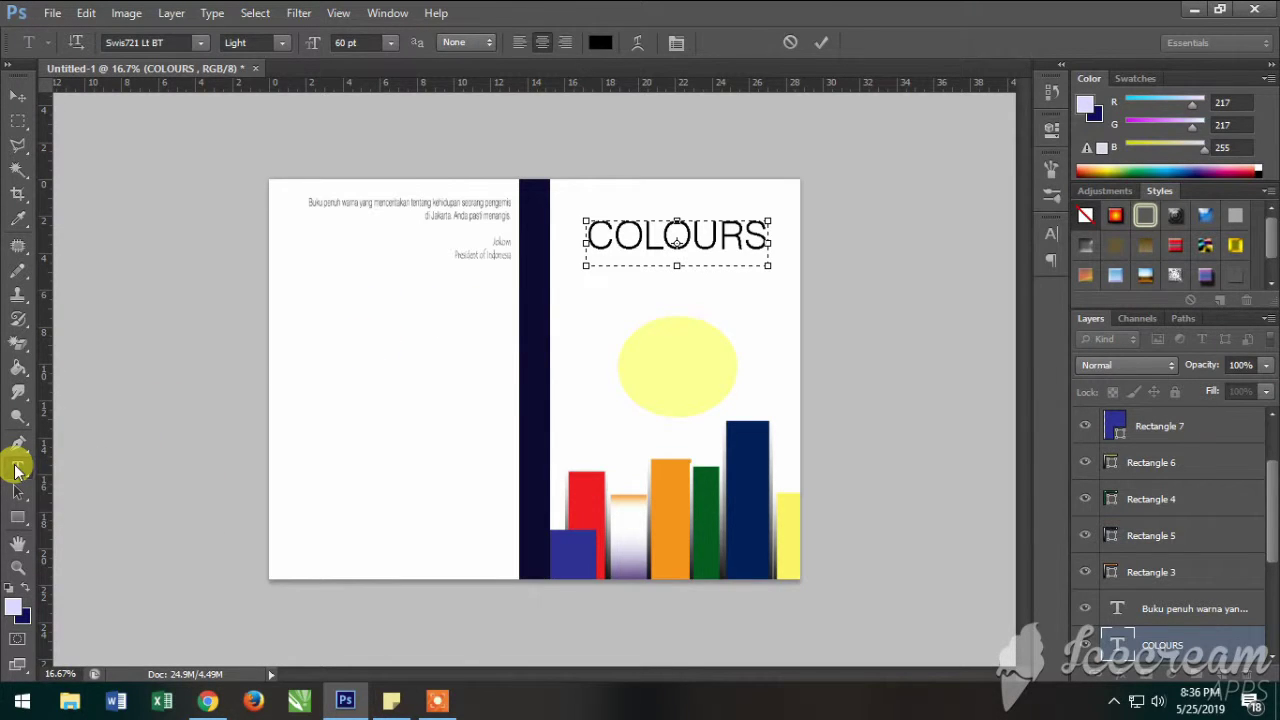
click(822, 45)
click(388, 361)
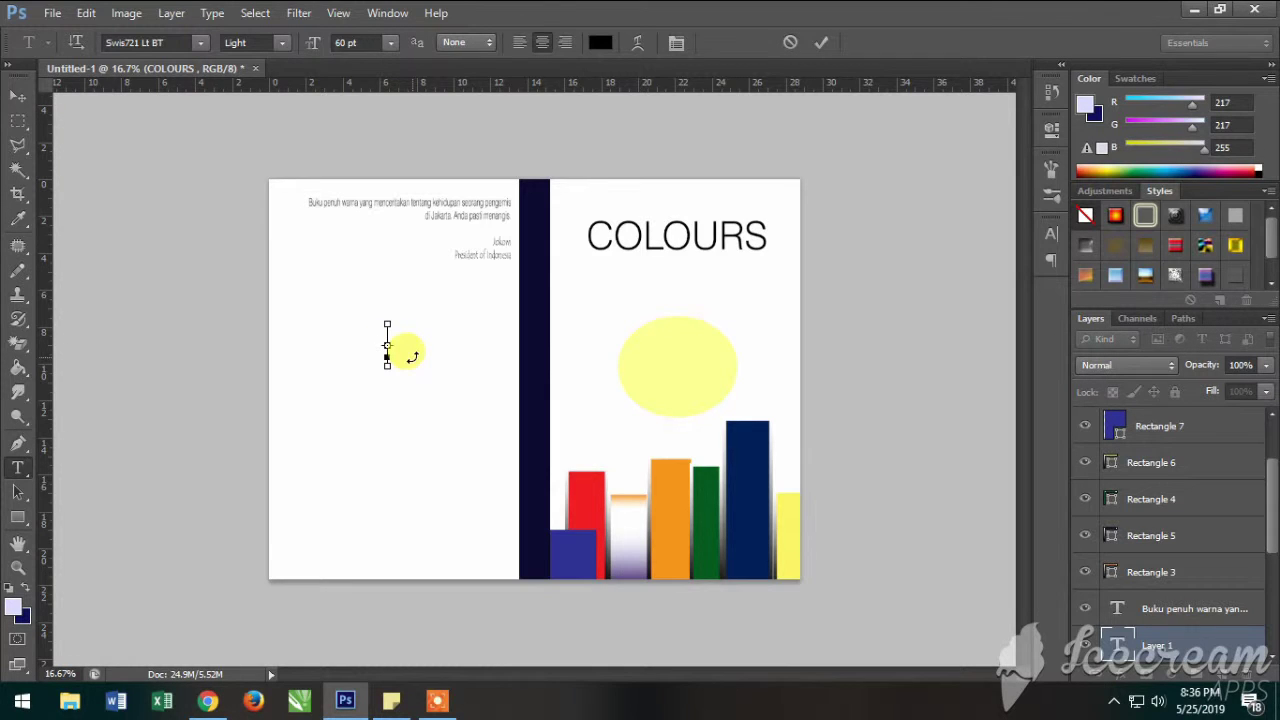
- Paste COLOURS as a new back-cover text layer and commit it
key(ctrl+v)
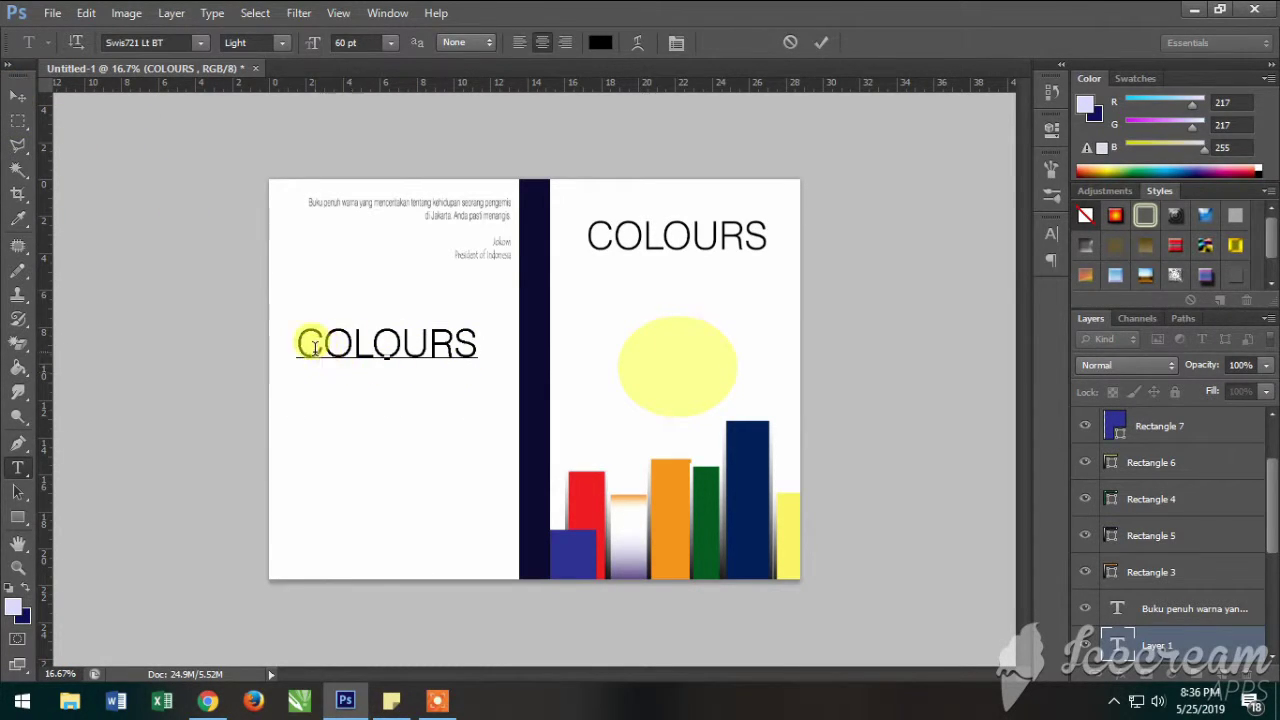
key(ctrl+t)
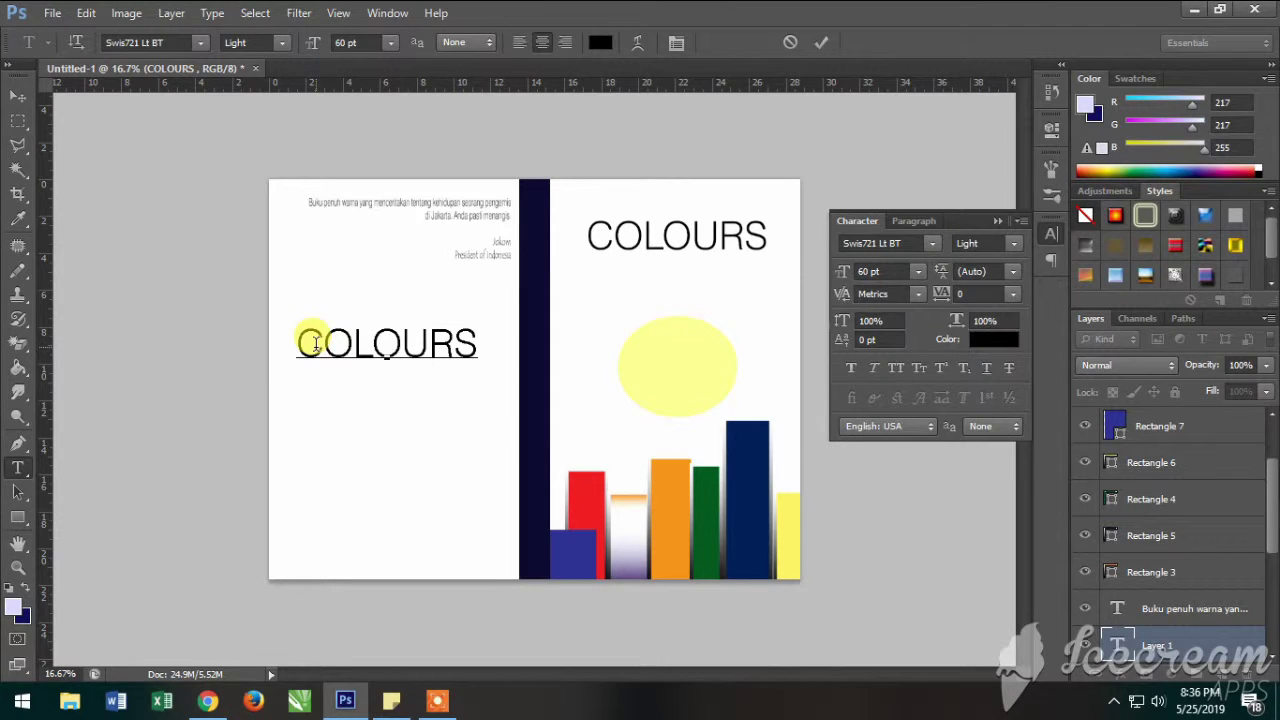
click(822, 43)
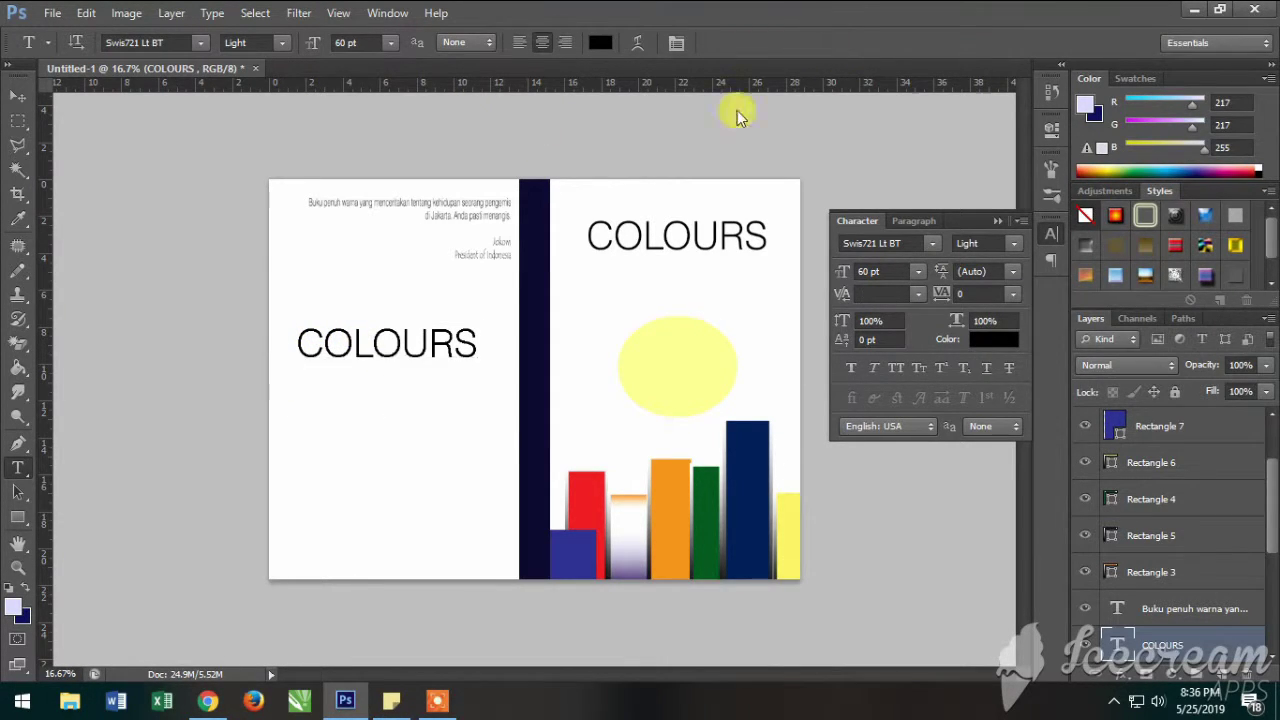
drag(316, 343, 458, 330)
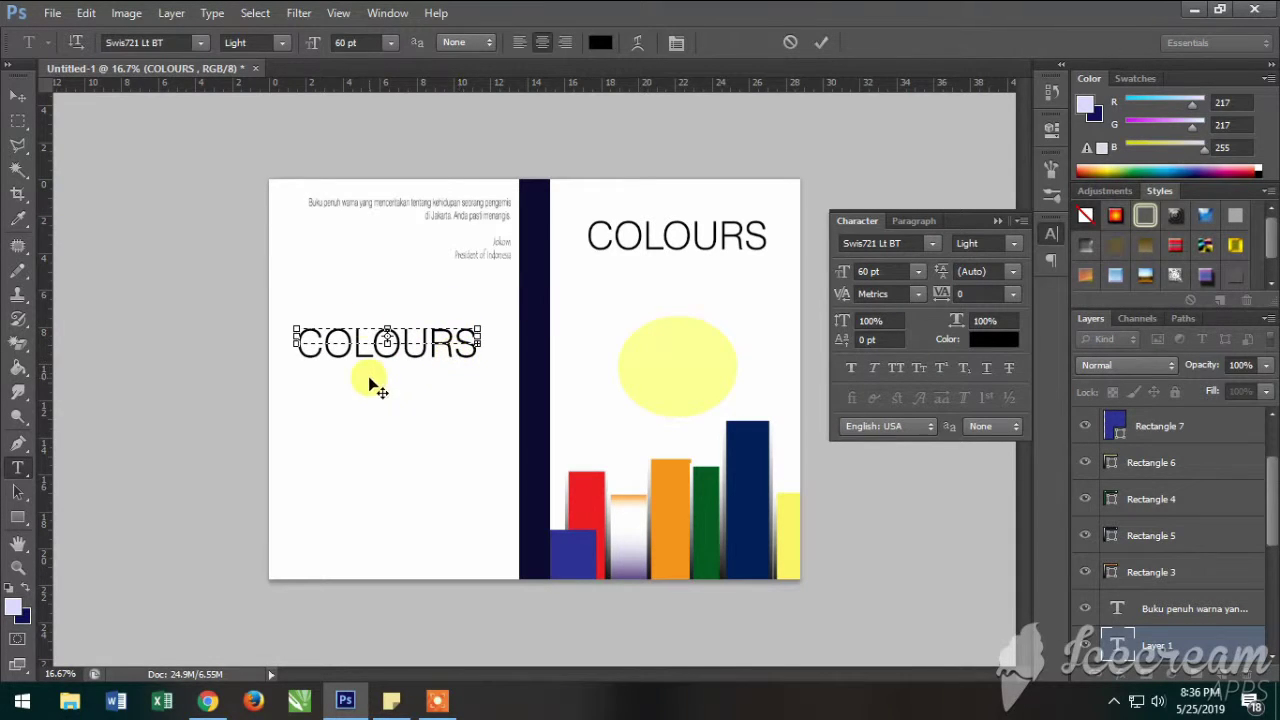
click(782, 43)
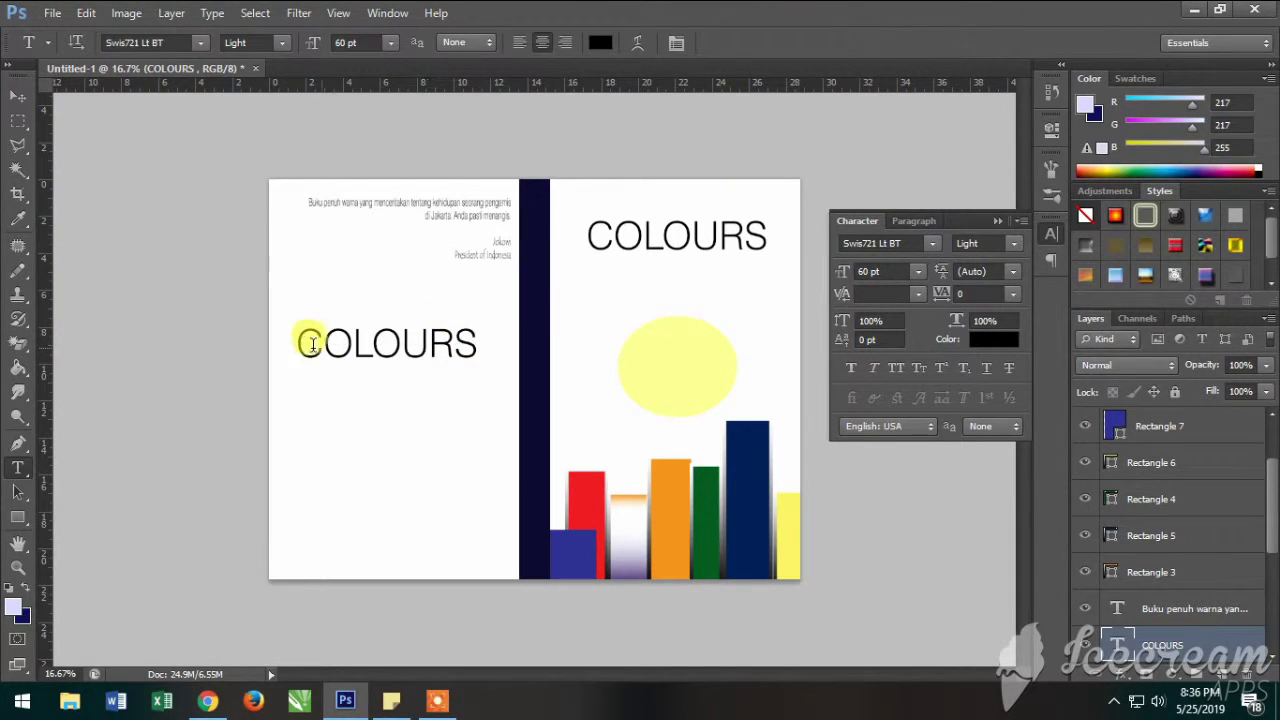
- Reduce the pasted COLOURS to 48 pt and commit the change
drag(294, 338, 490, 334)
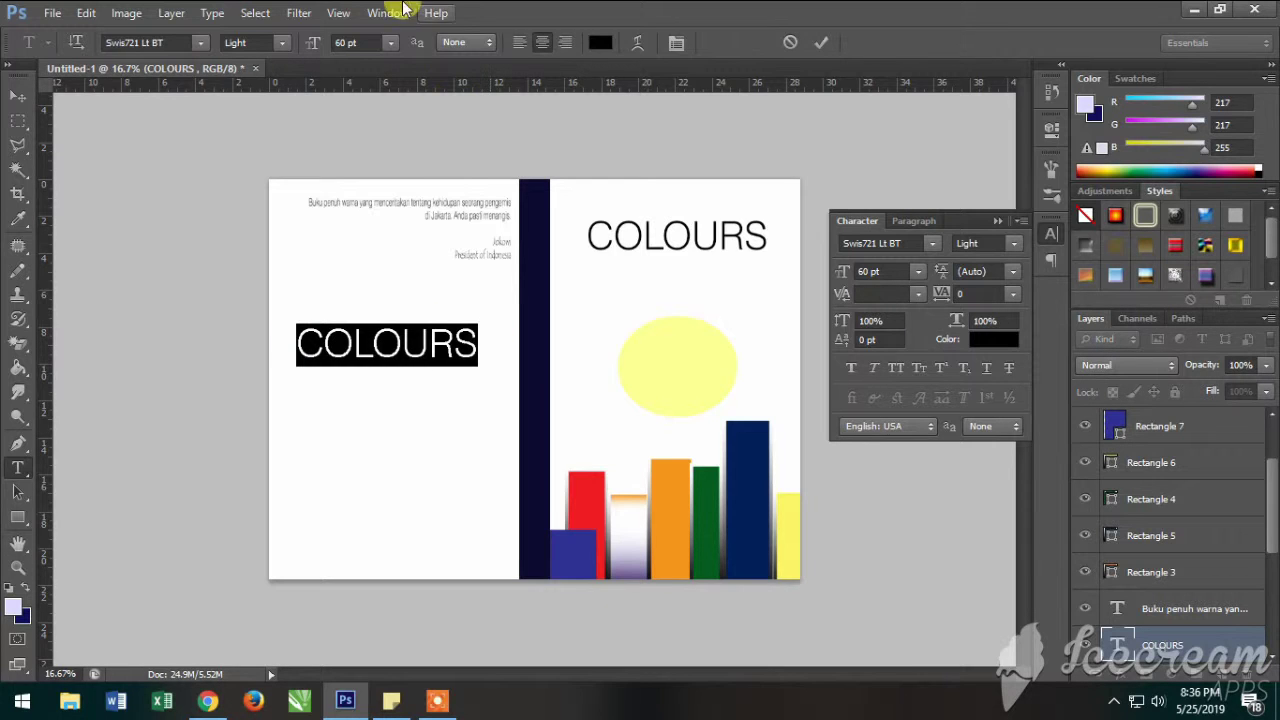
click(383, 42)
click(383, 313)
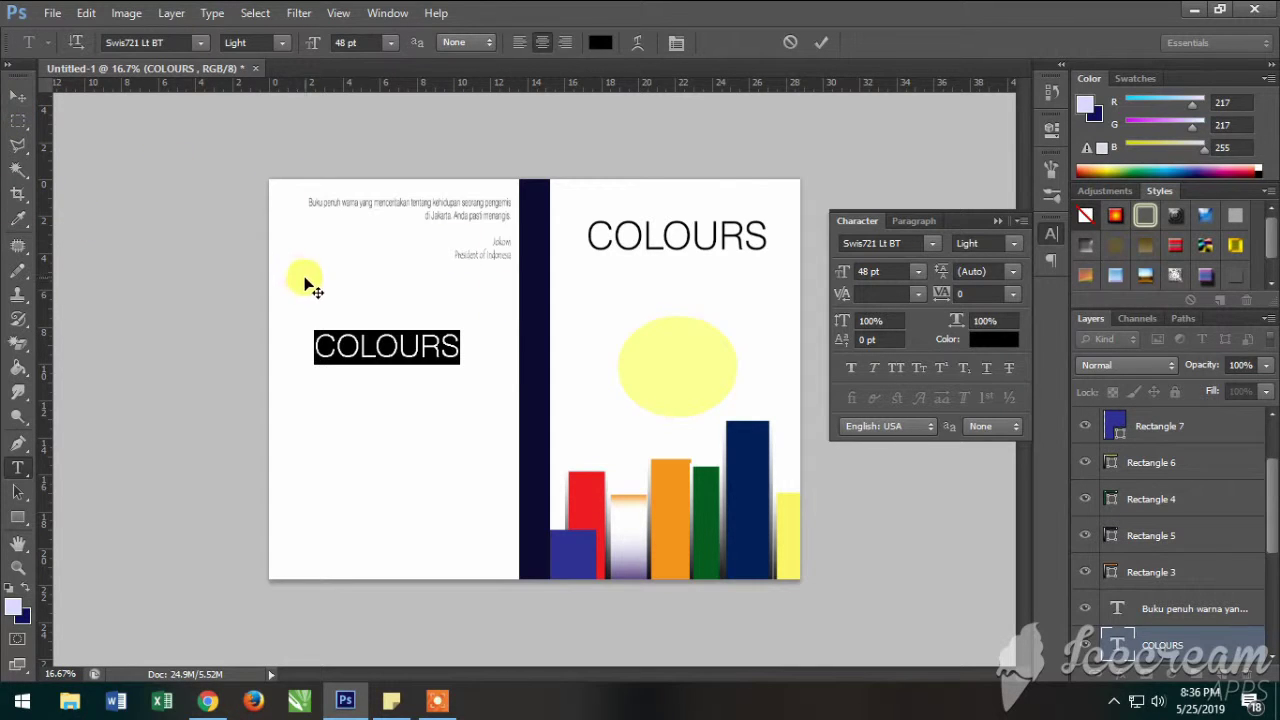
click(360, 346)
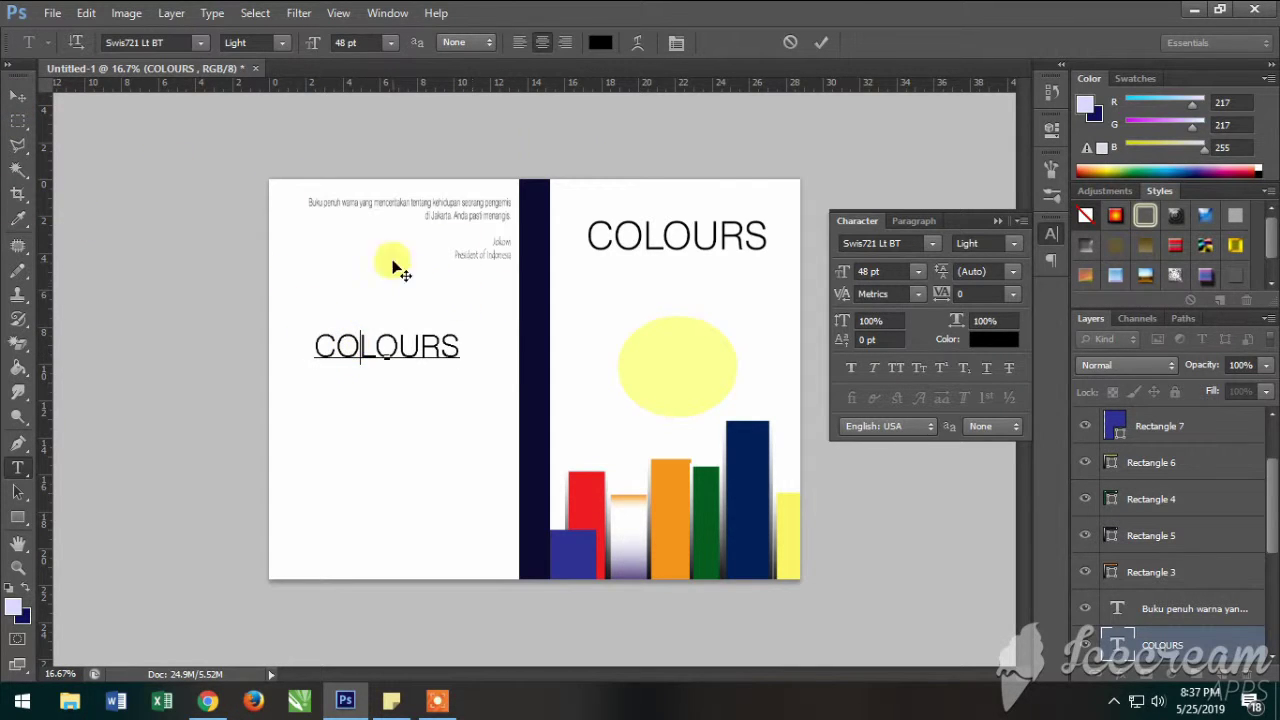
click(821, 42)
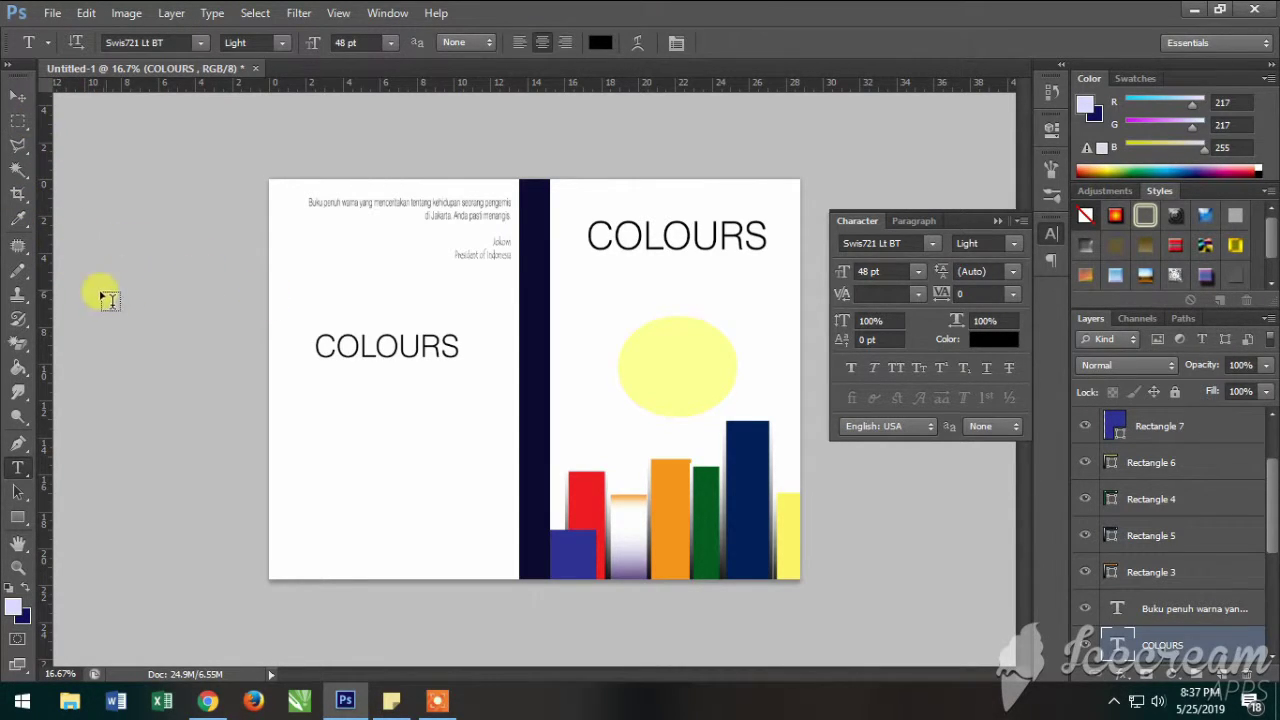
key(ctrl+t)
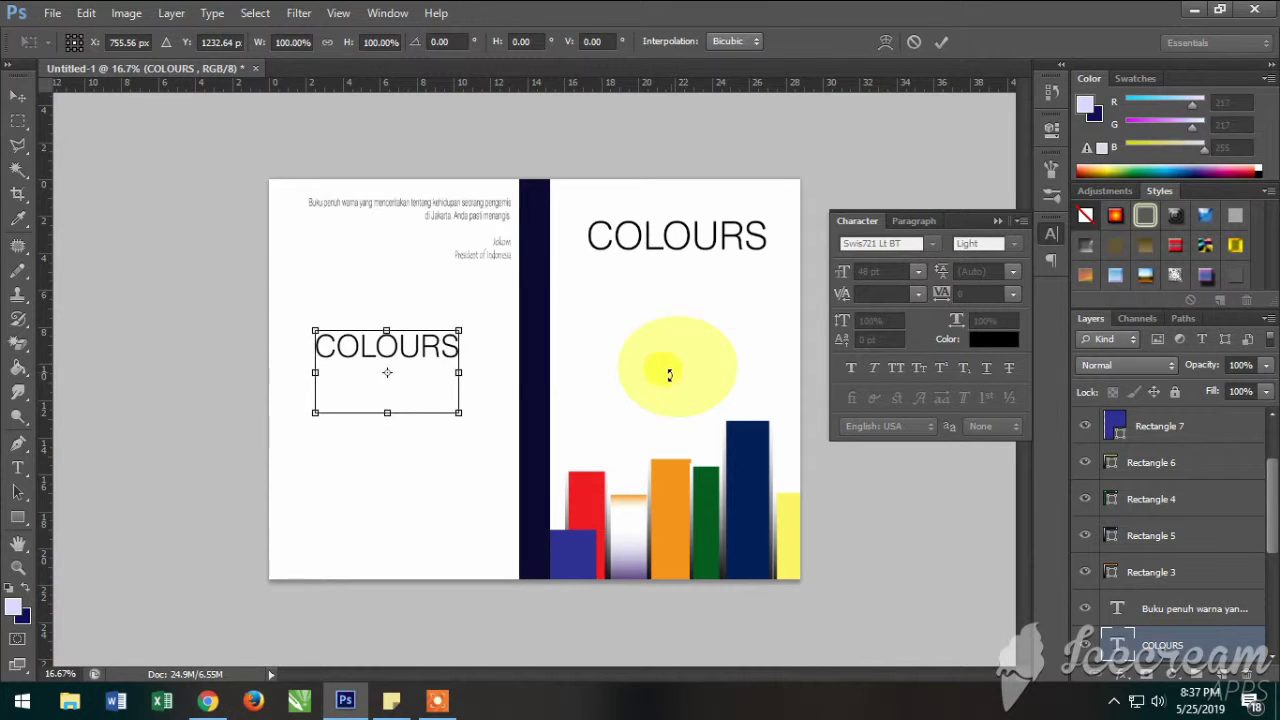
- Rotate the second COLOURS title about 90° so it runs vertically
click(86, 13)
mouse_move(230, 362)
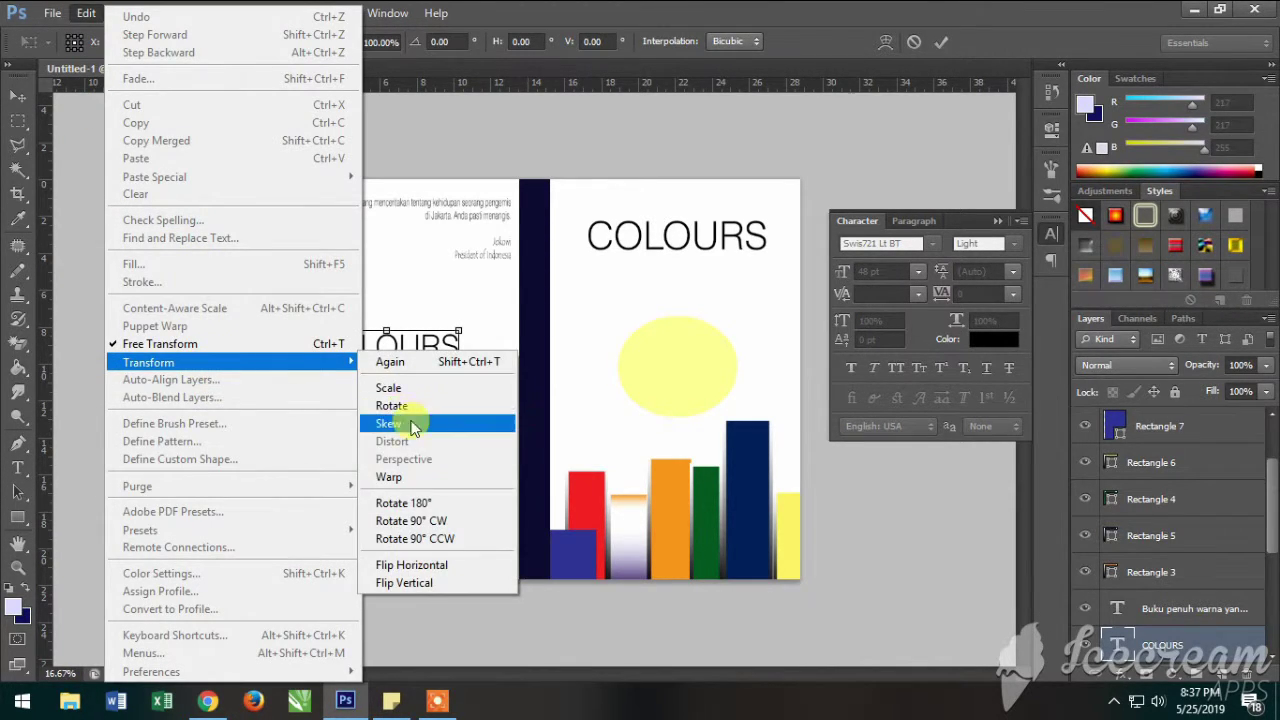
click(400, 405)
drag(456, 410, 290, 461)
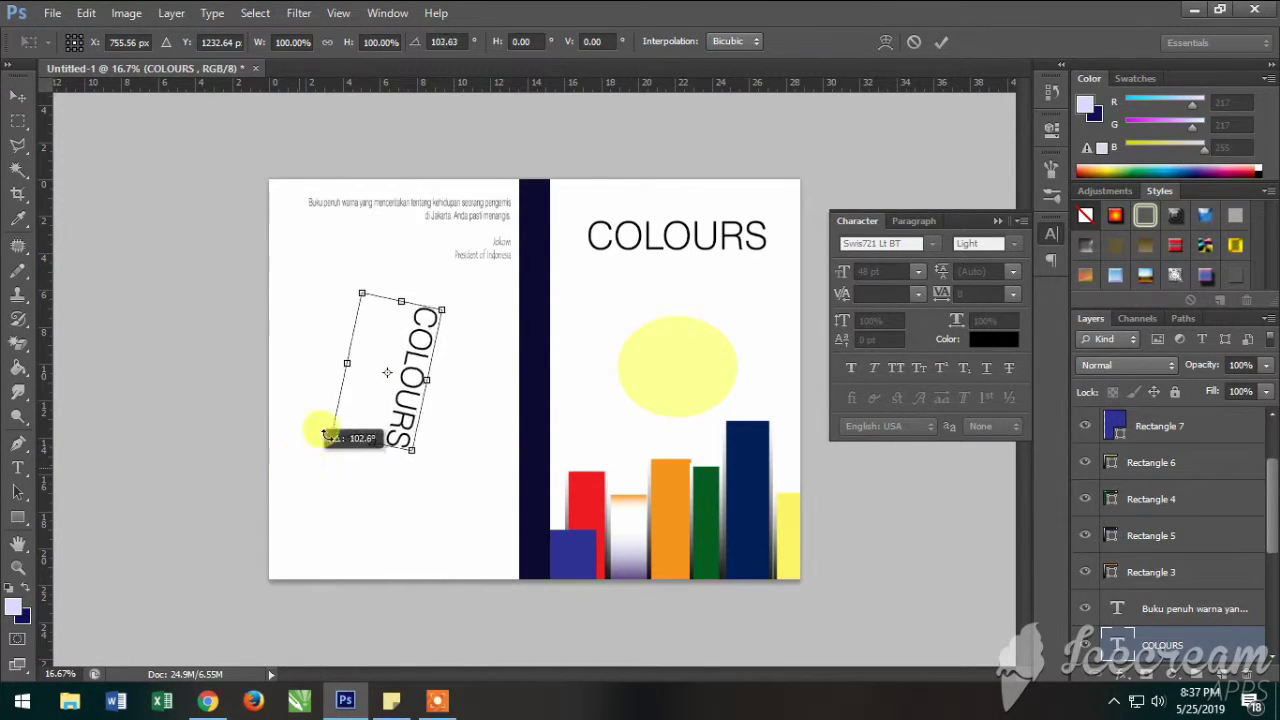
drag(290, 461, 384, 444)
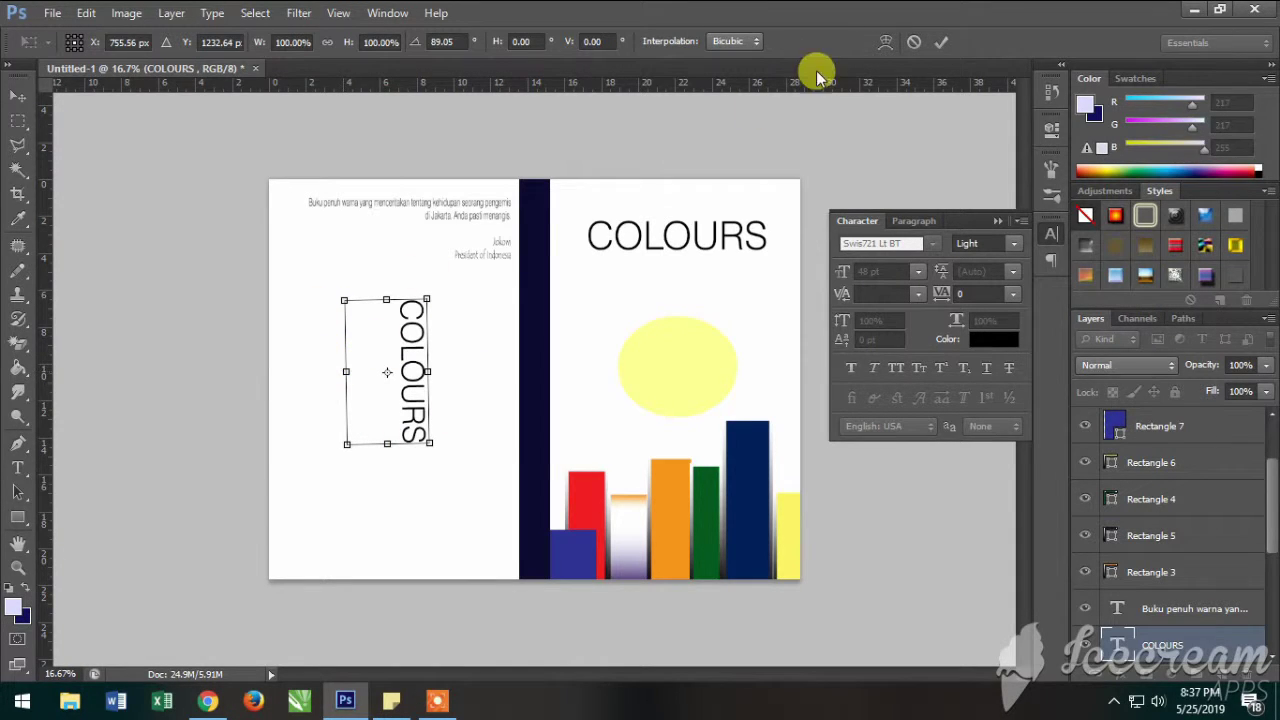
click(941, 42)
- Move the vertical COLOURS onto the top of the navy spine
click(18, 94)
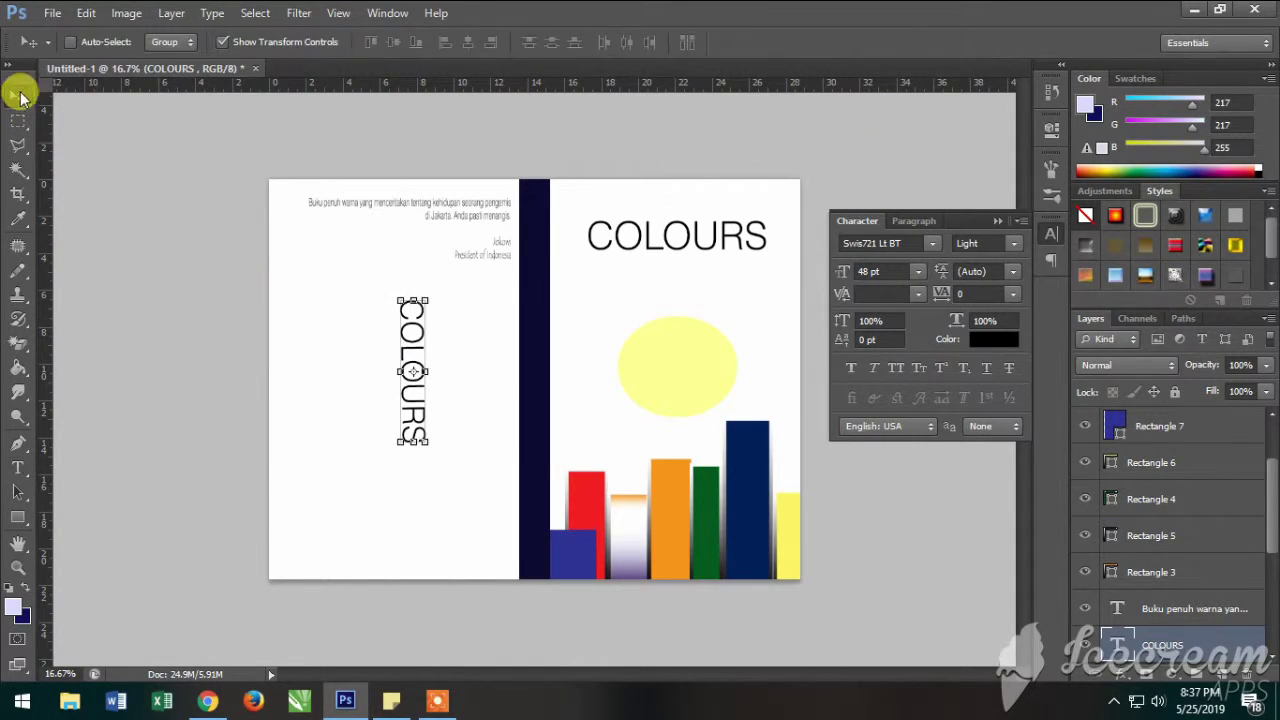
drag(410, 343, 536, 274)
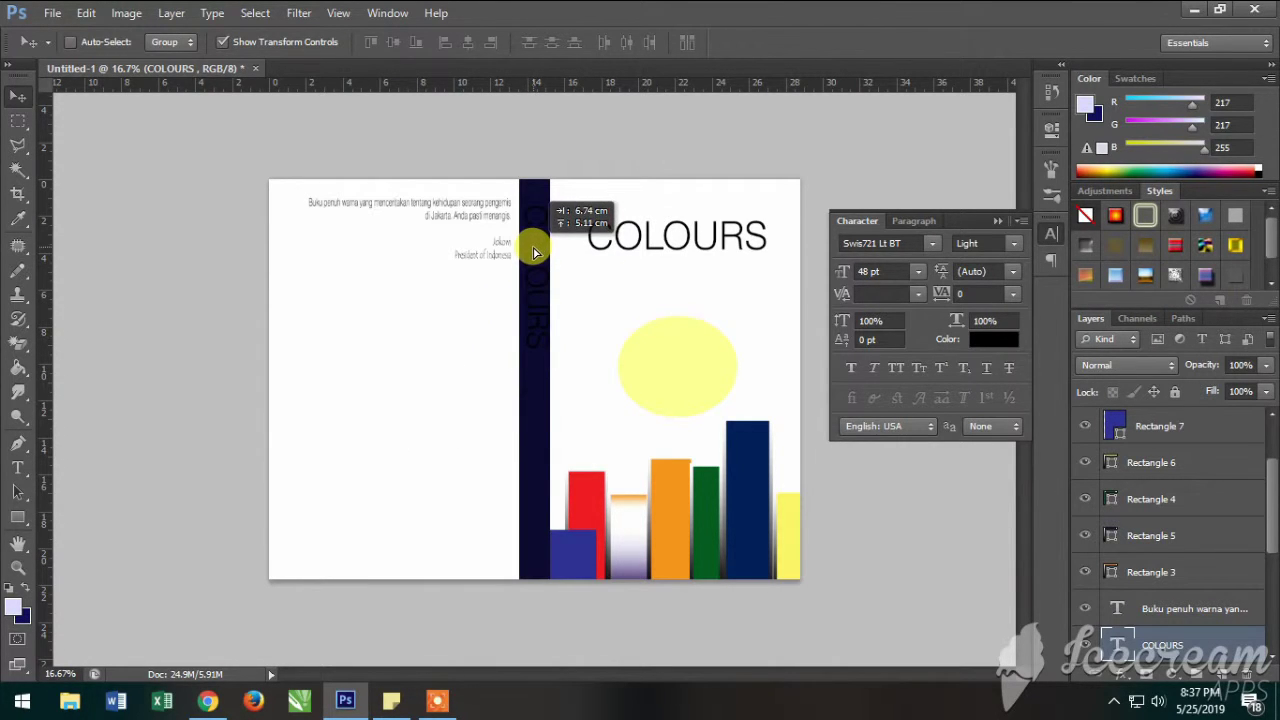
drag(536, 274, 537, 252)
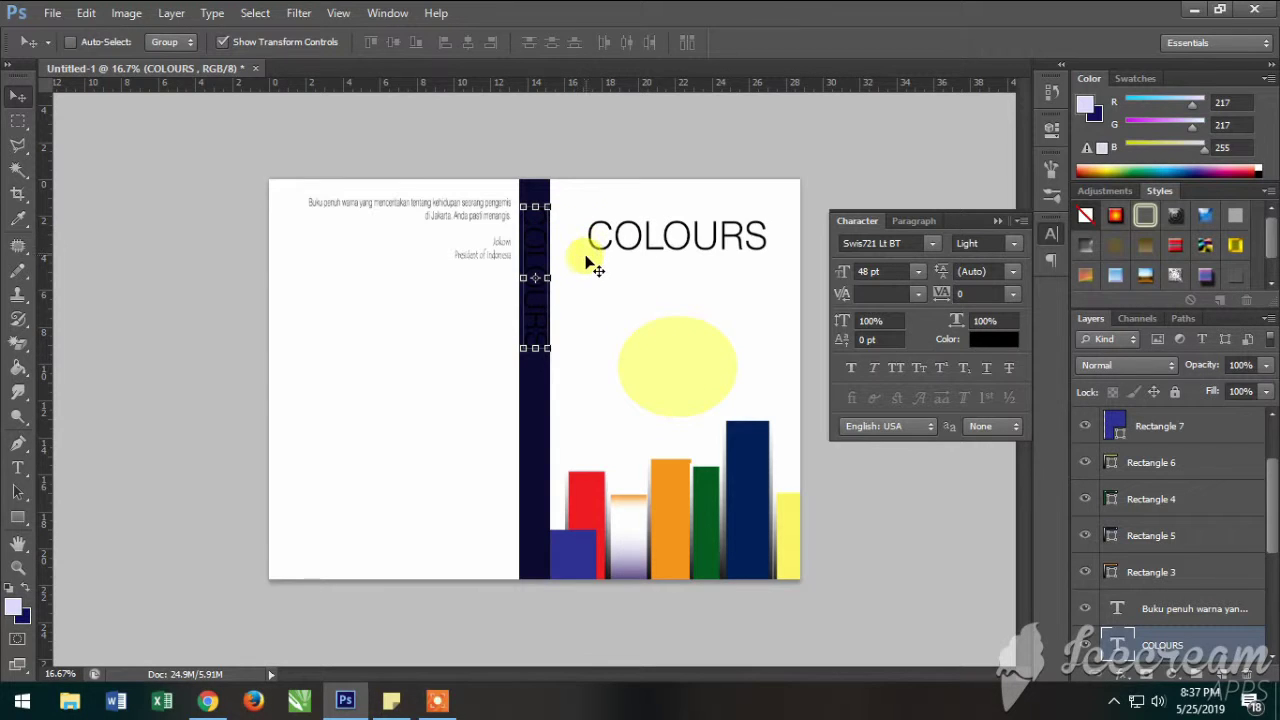
key(shift+Up)
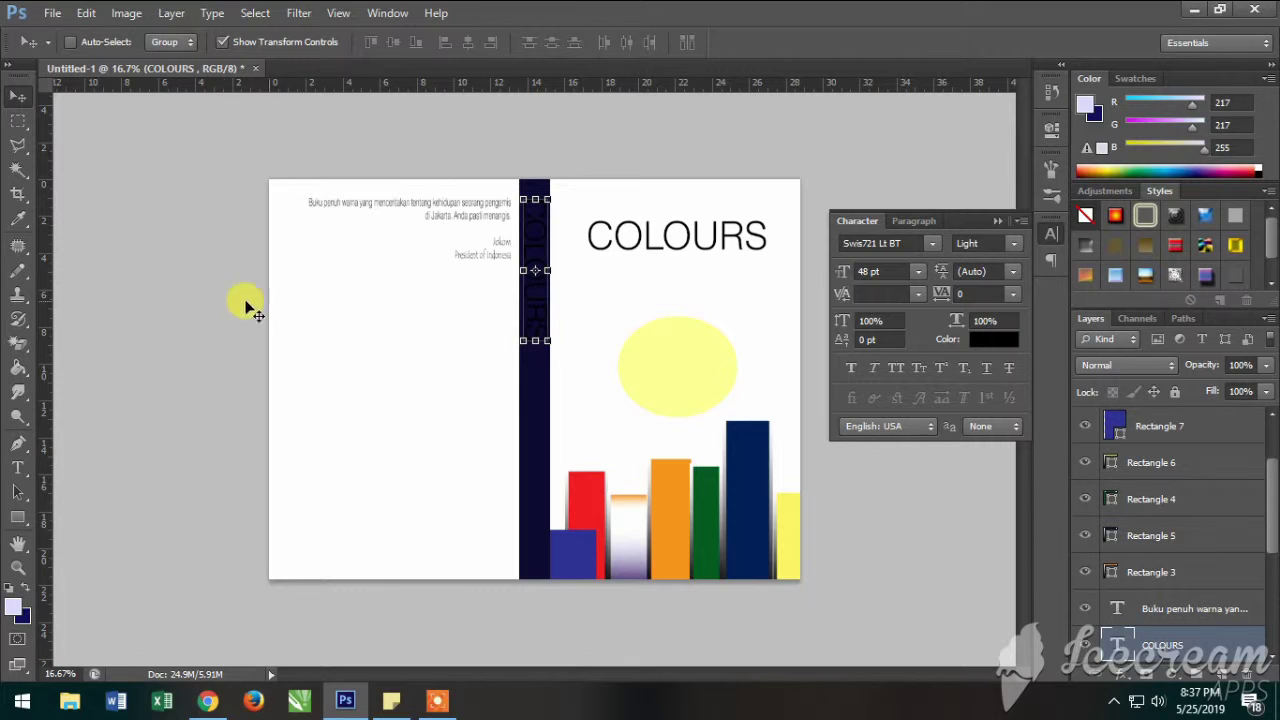
click(18, 120)
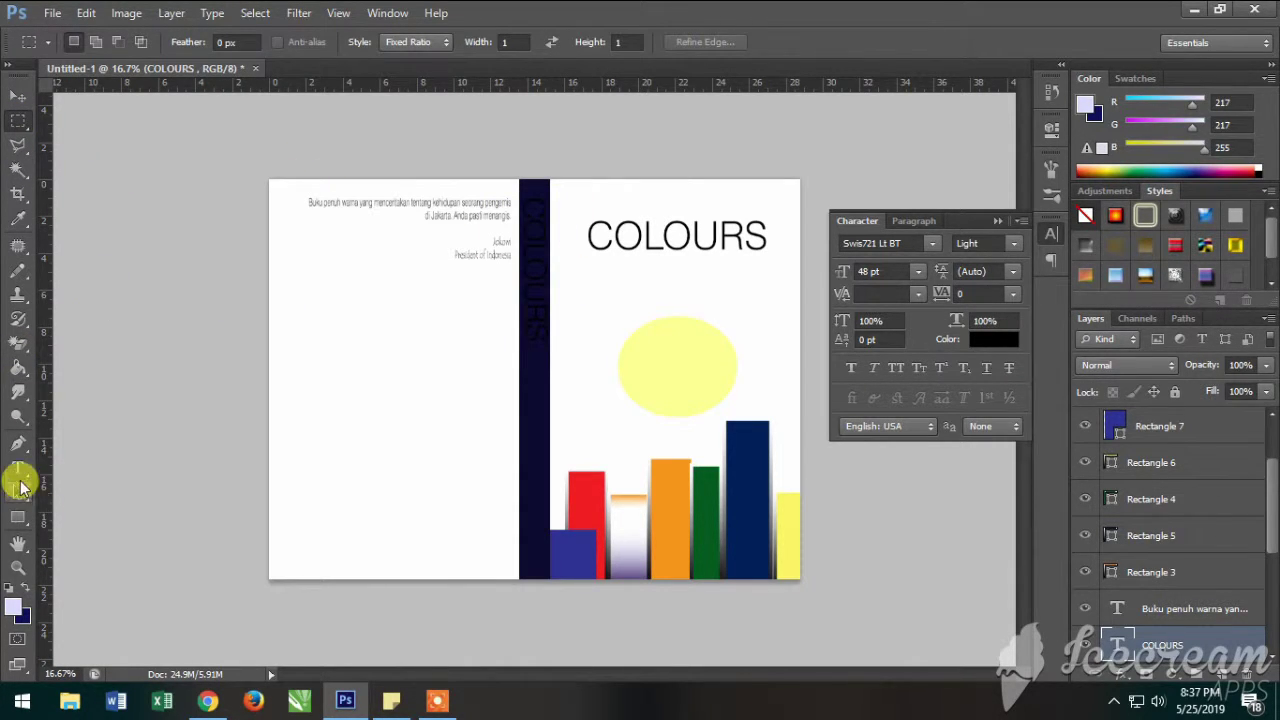
- Recolour the vertical spine COLOURS text a pale off-white and commit the edit
click(18, 467)
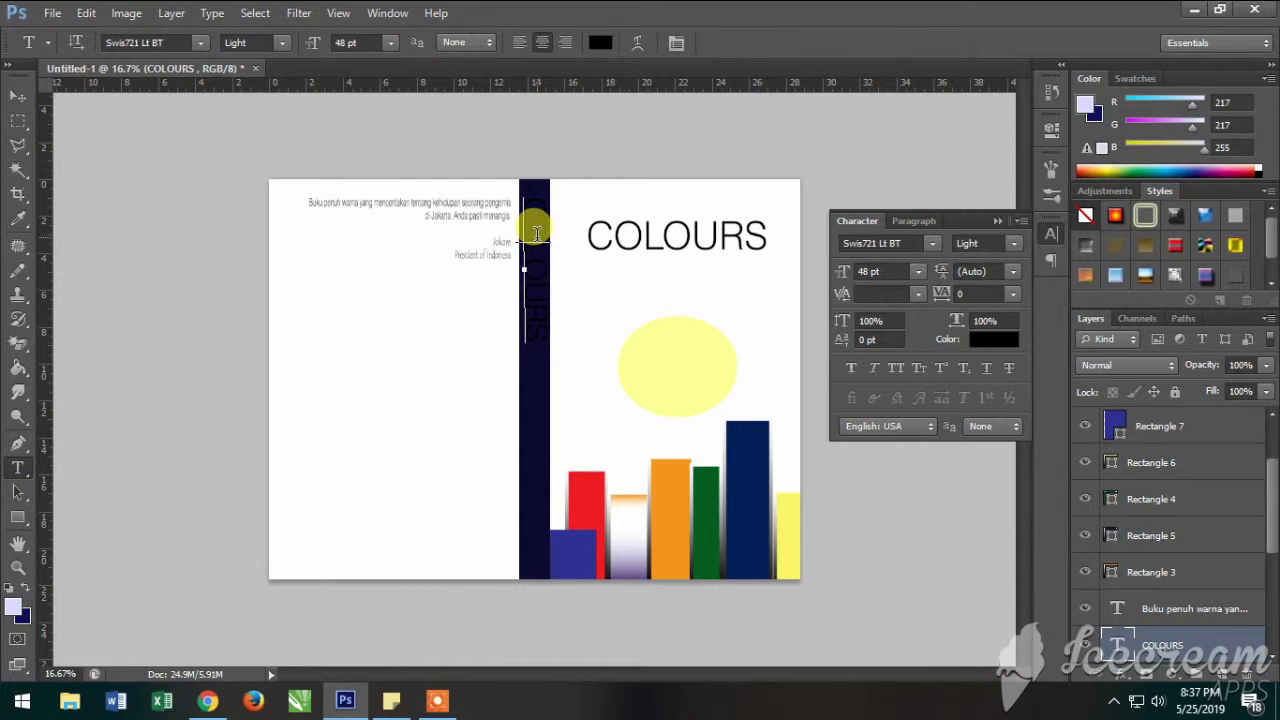
click(536, 234)
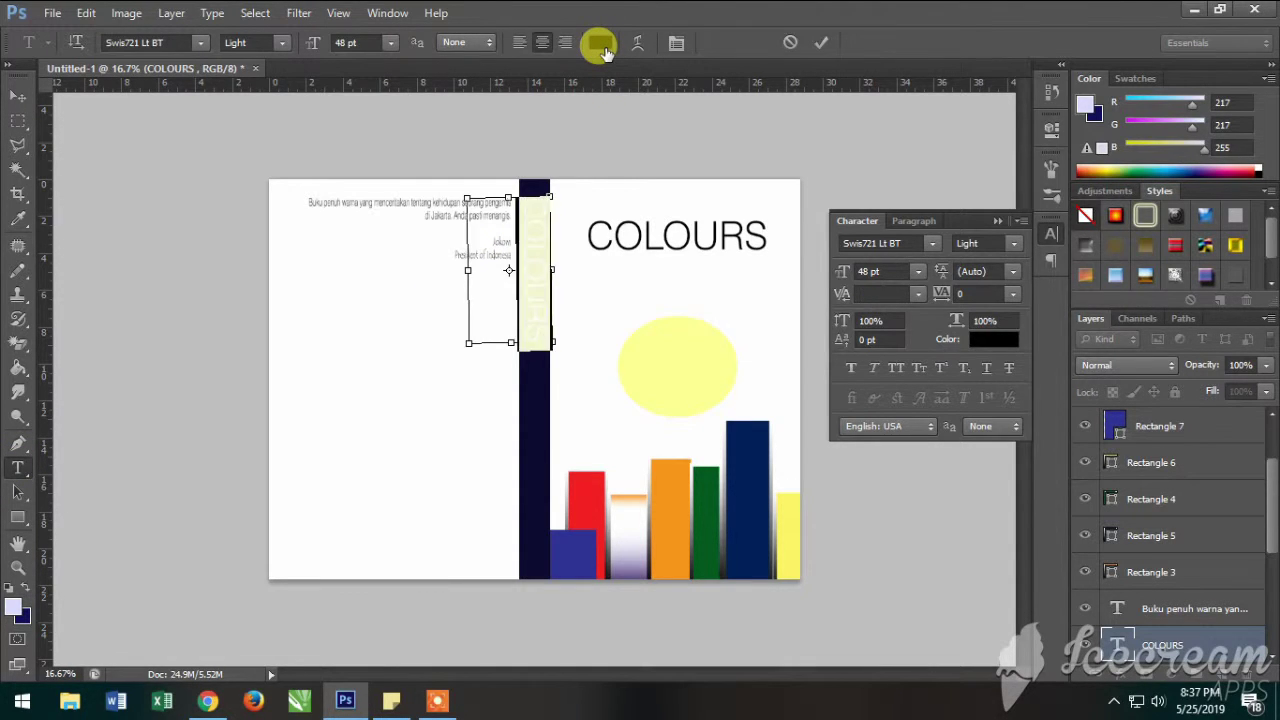
click(602, 46)
drag(796, 278, 649, 224)
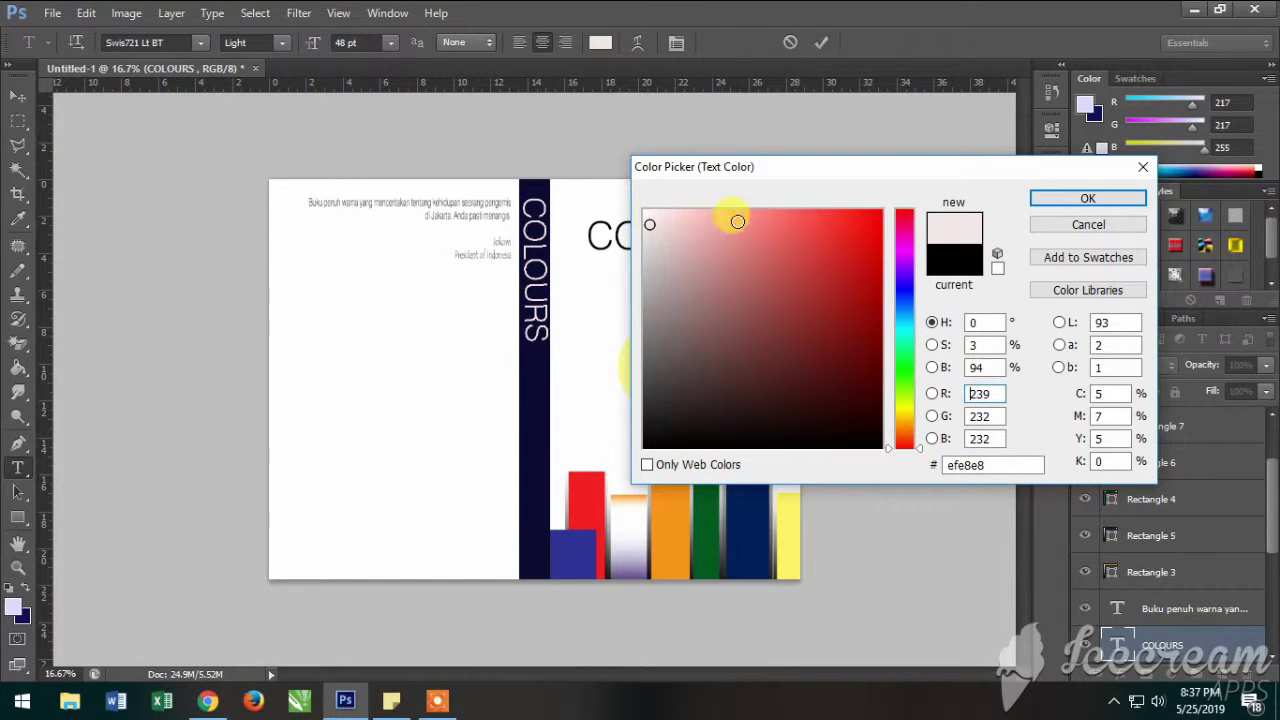
click(1088, 199)
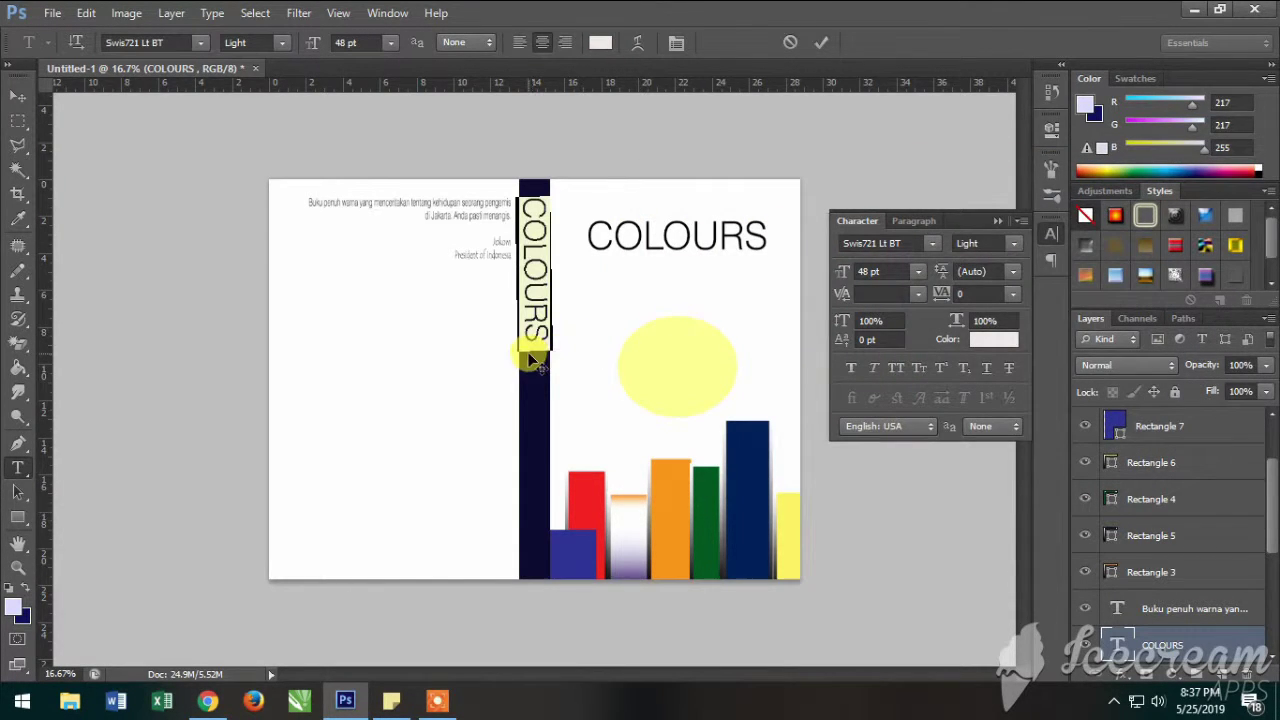
click(821, 42)
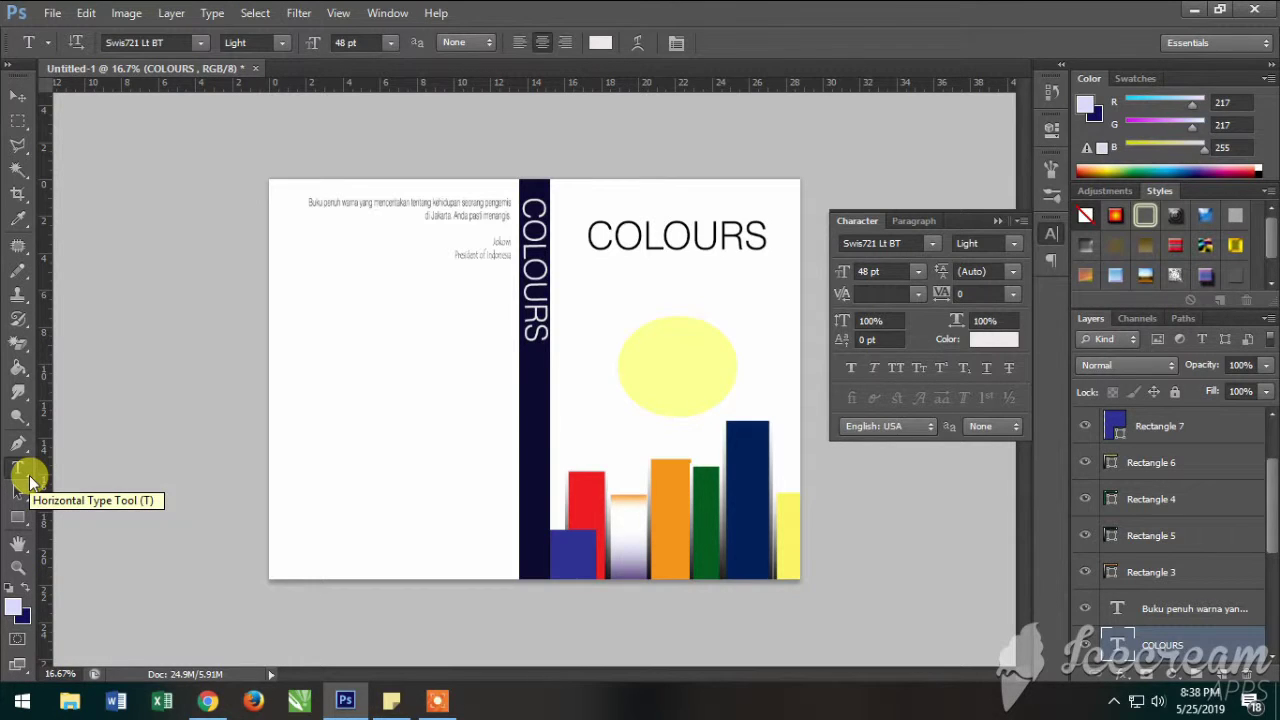
click(53, 14)
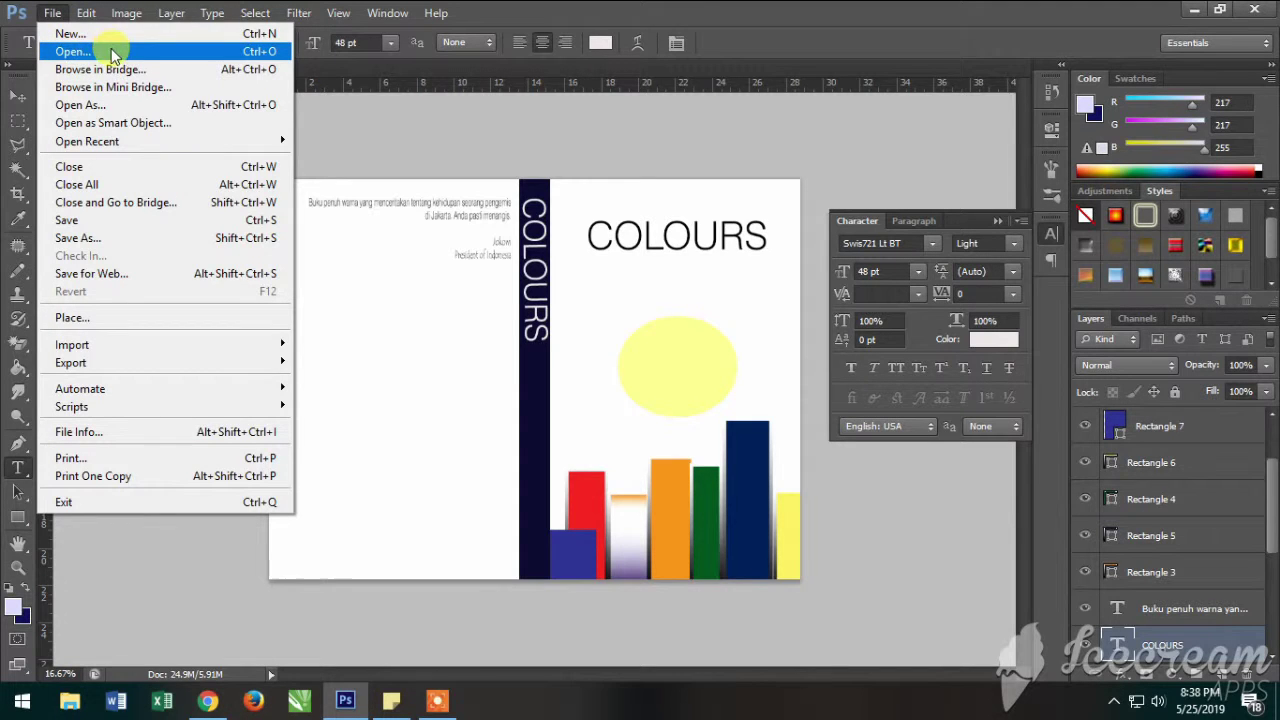
- Open the portrait illustration JPEG from Pictures and start unlocking its Background layer
click(74, 54)
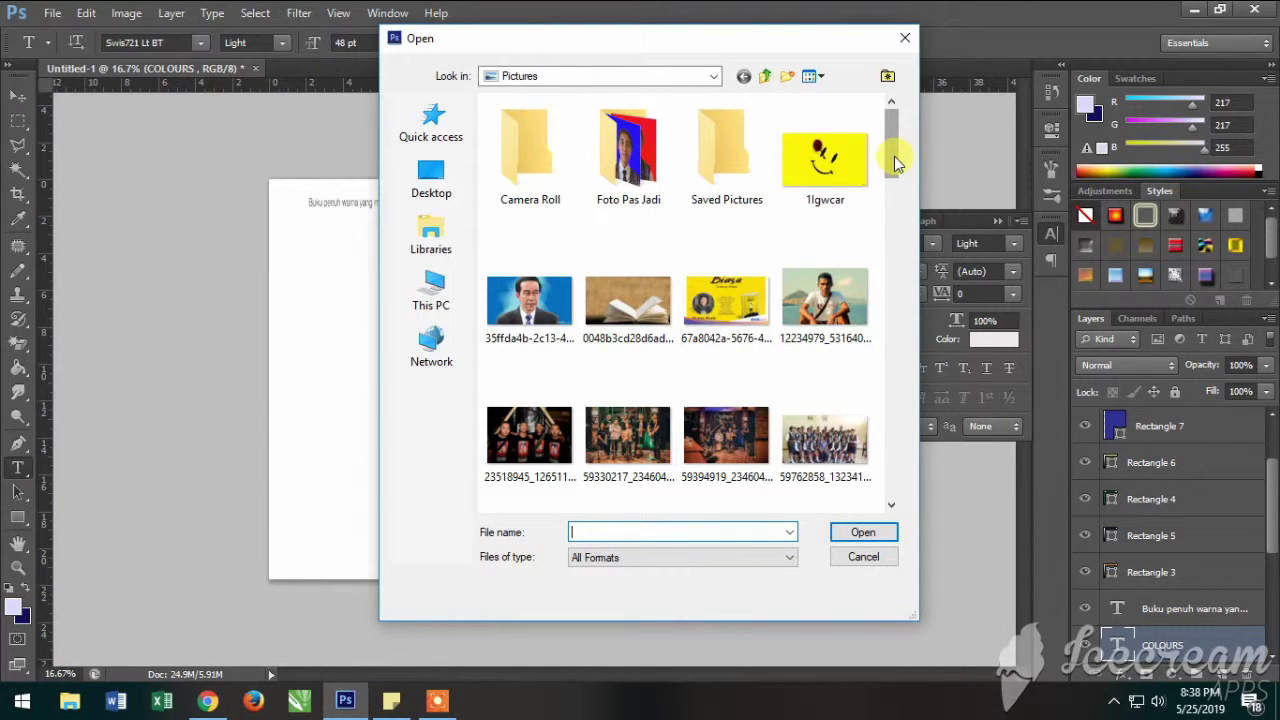
click(518, 313)
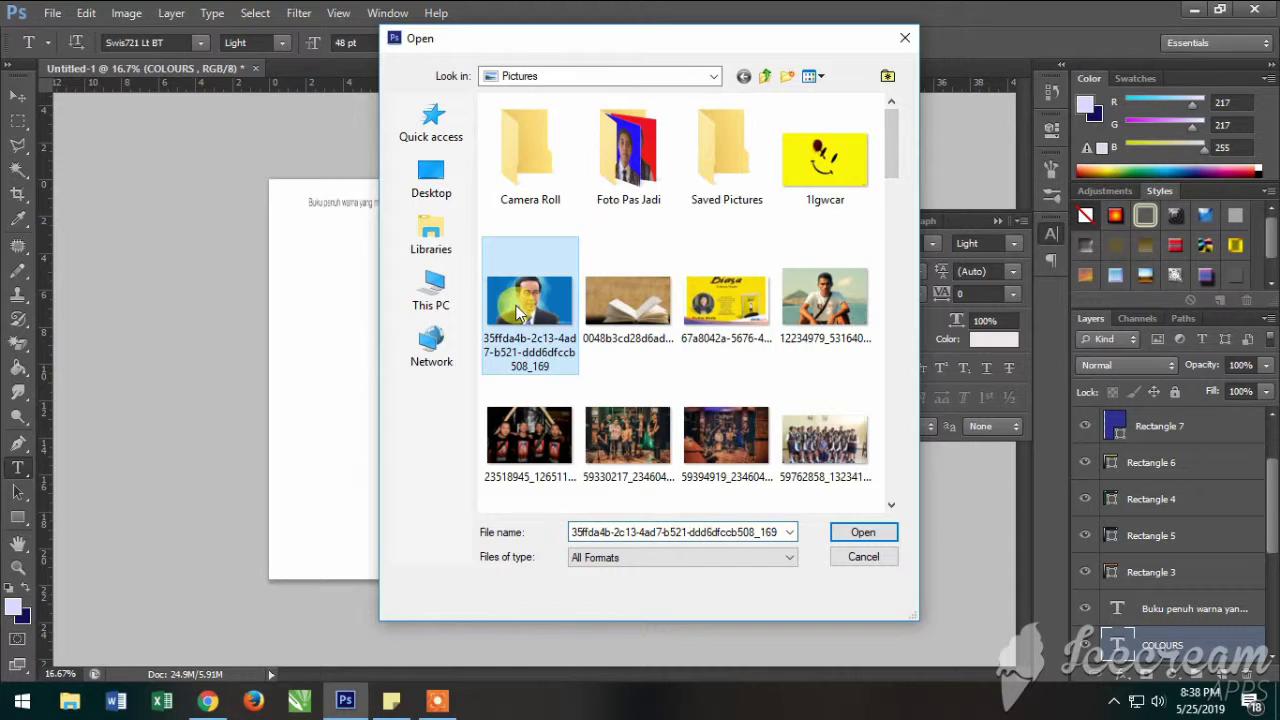
double_click(518, 313)
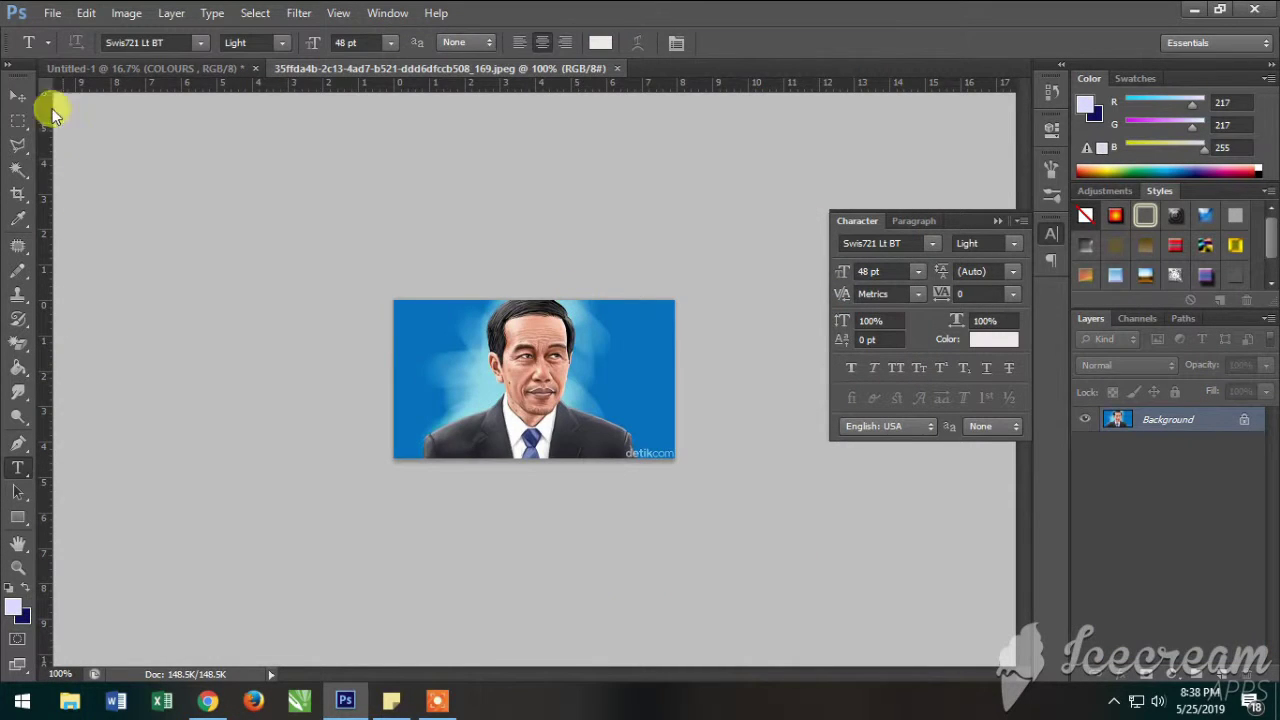
click(16, 97)
double_click(1230, 414)
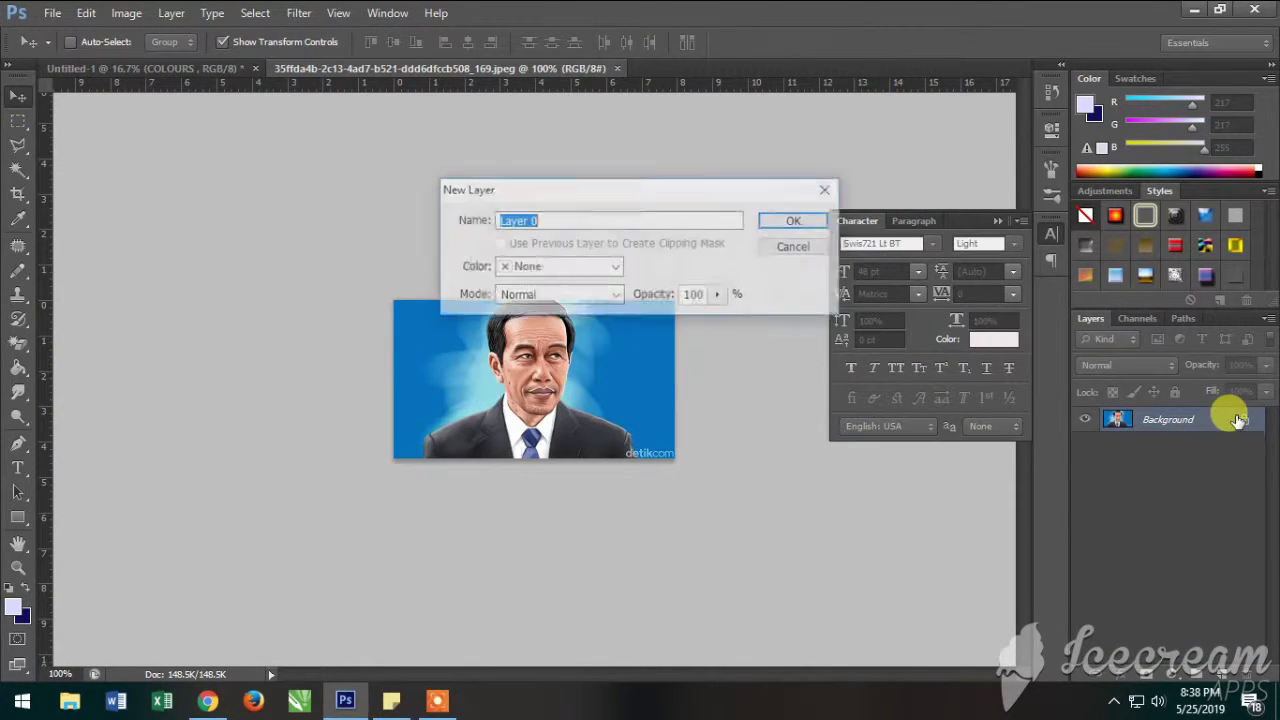
- Convert the background to Layer 0 and crop the portrait, trimming both sides and extending the bottom
click(796, 222)
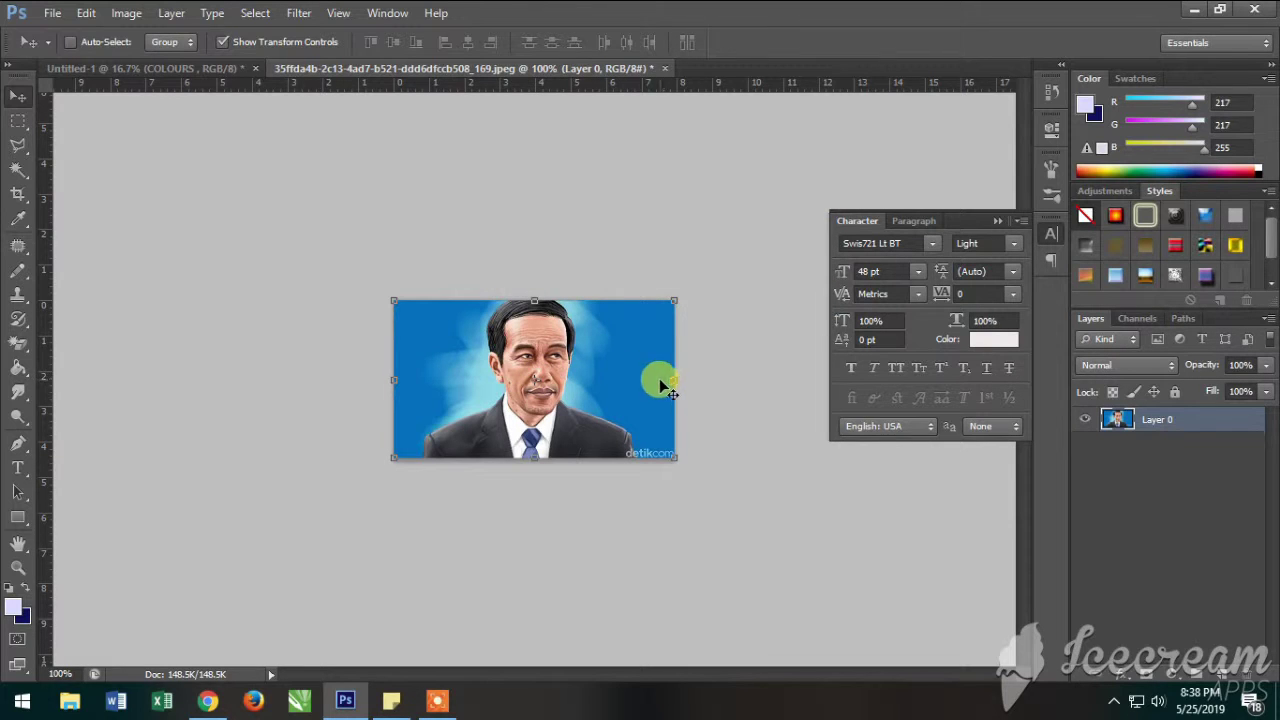
click(18, 194)
drag(401, 378, 424, 376)
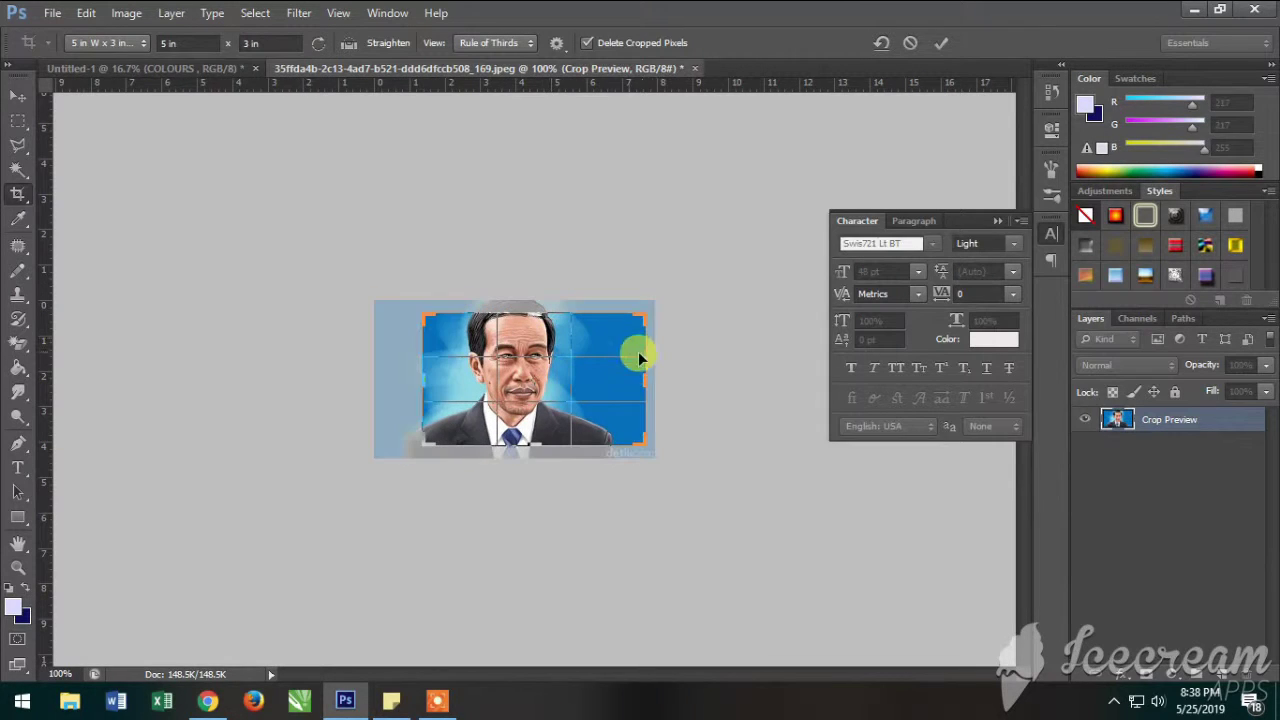
drag(643, 373, 620, 380)
drag(531, 341, 535, 364)
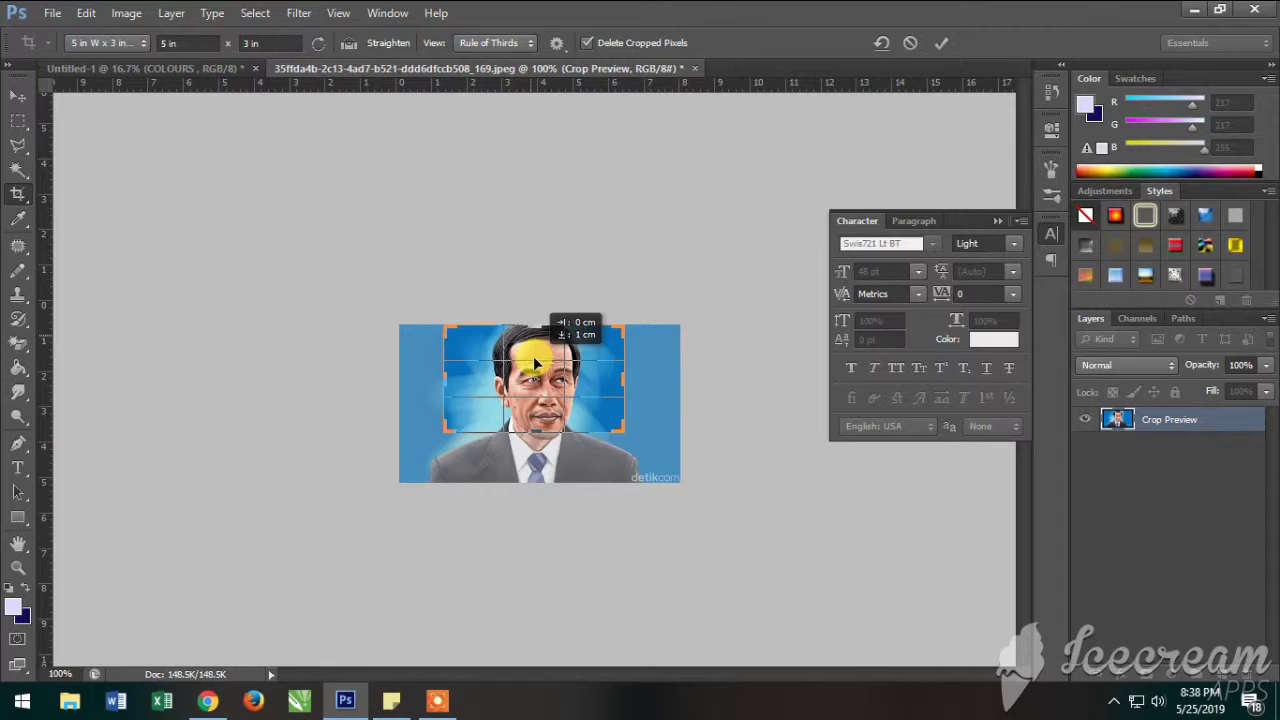
mouse_move(535, 433)
mouse_down()
mouse_move(531, 466)
mouse_move(535, 432)
mouse_move(535, 452)
mouse_up()
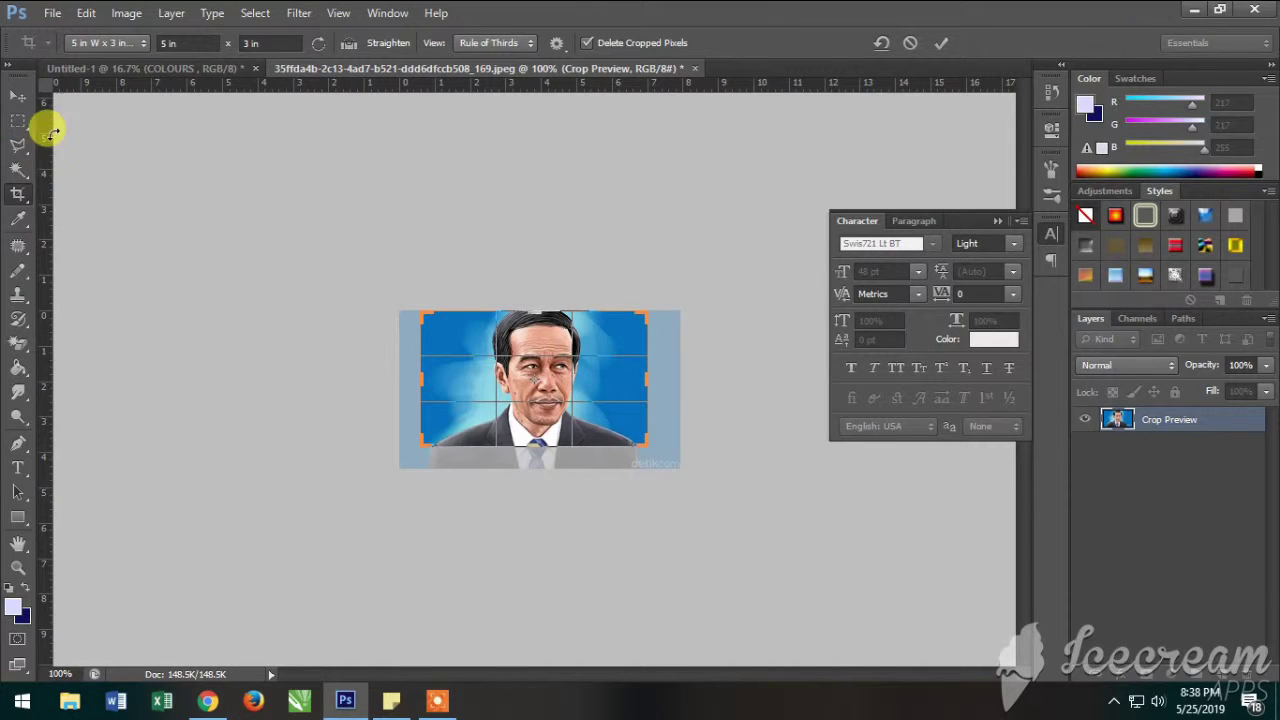
click(941, 42)
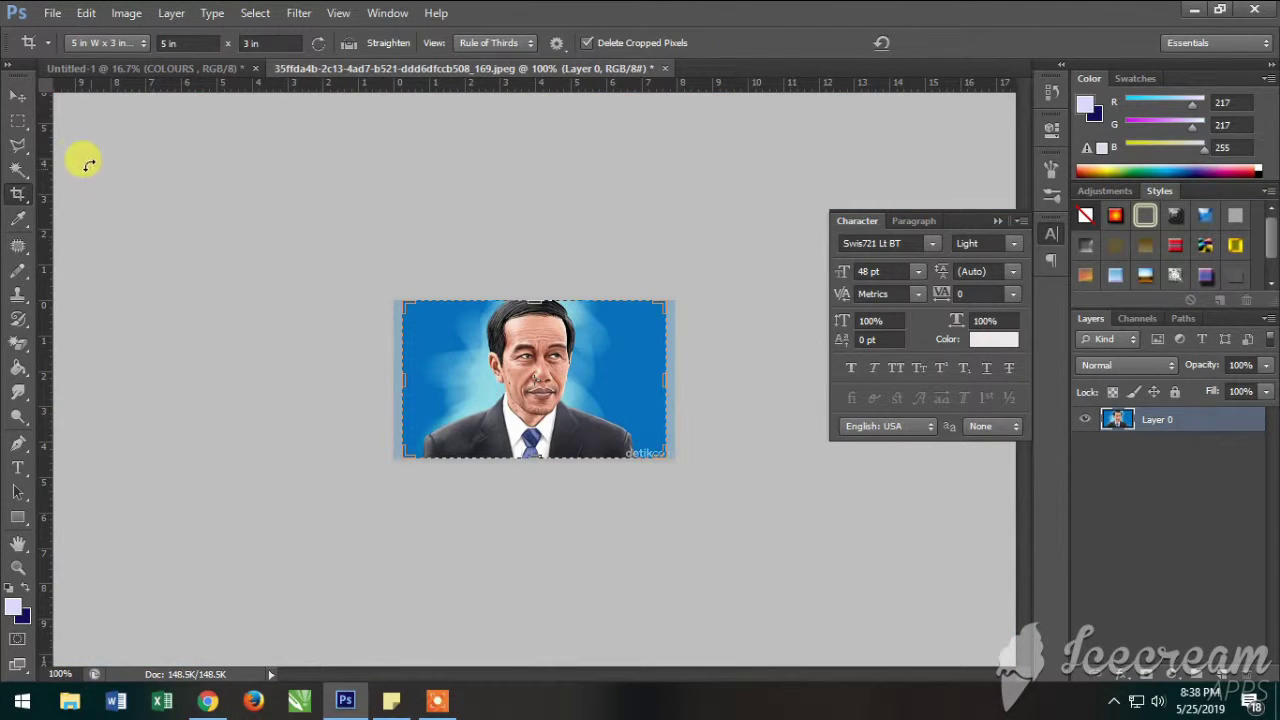
- Resize the portrait layer's width to about 94% of the canvas and apply it
click(18, 119)
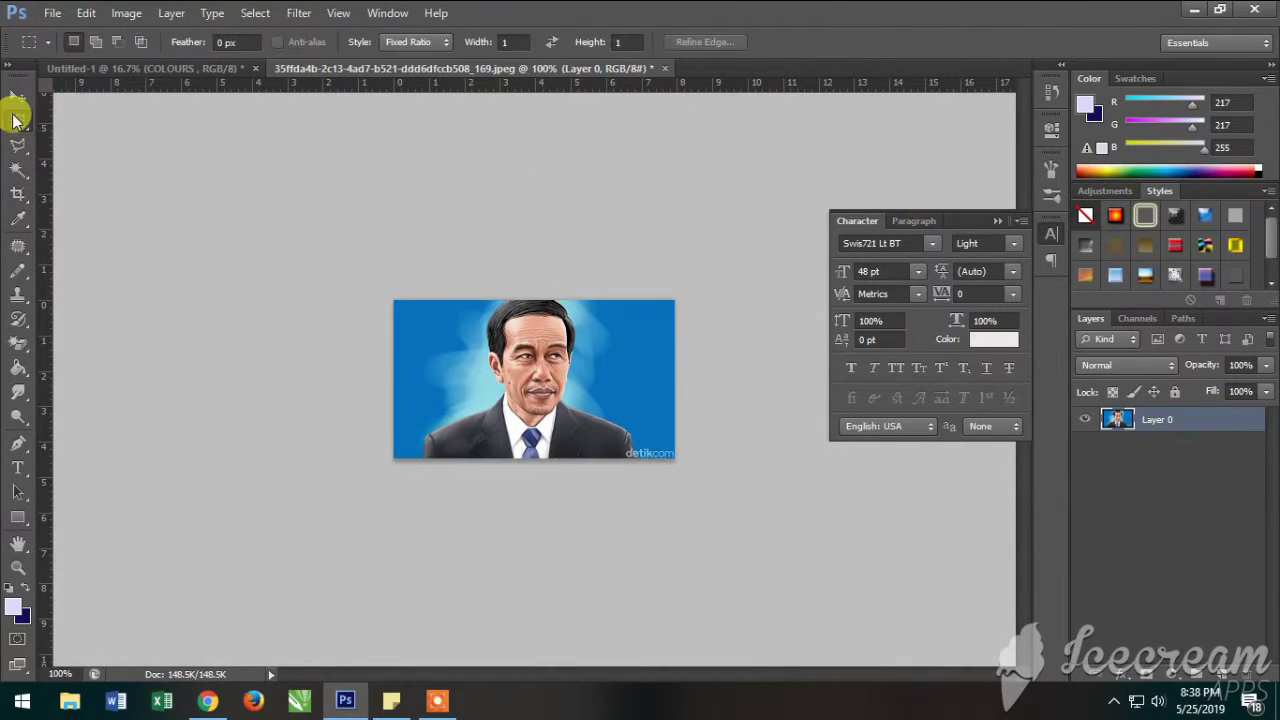
click(18, 95)
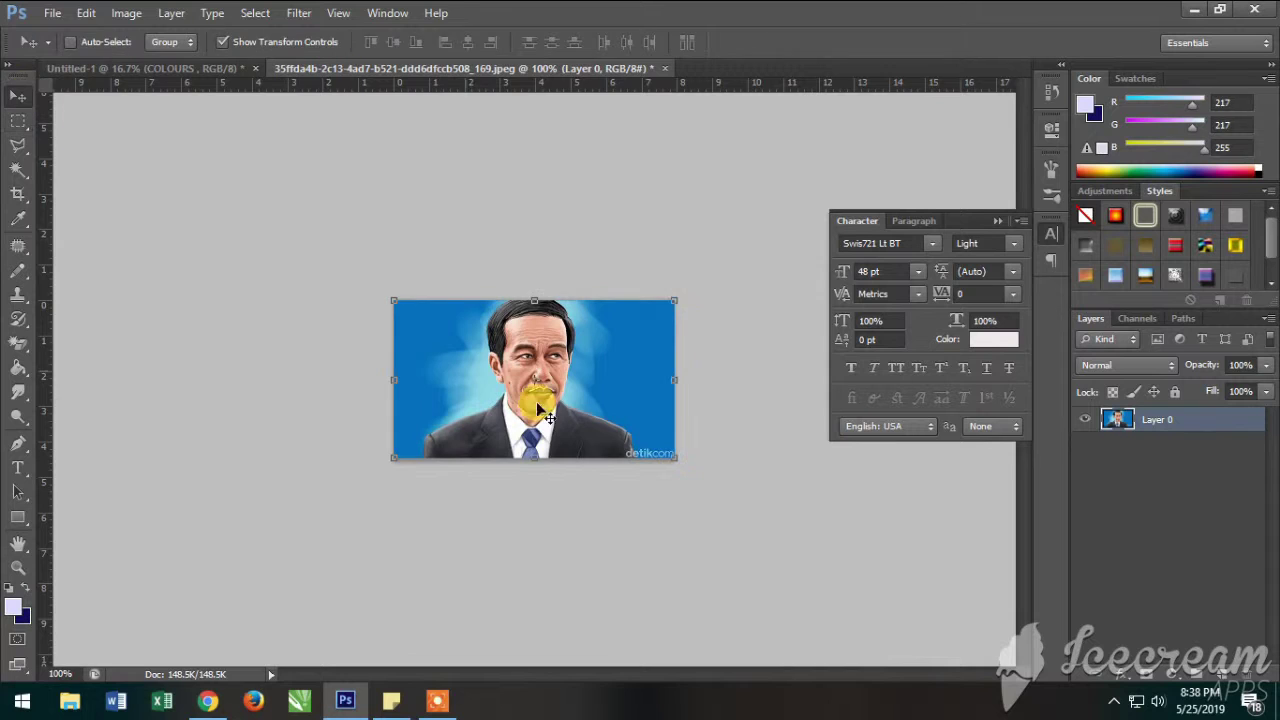
drag(675, 377, 597, 378)
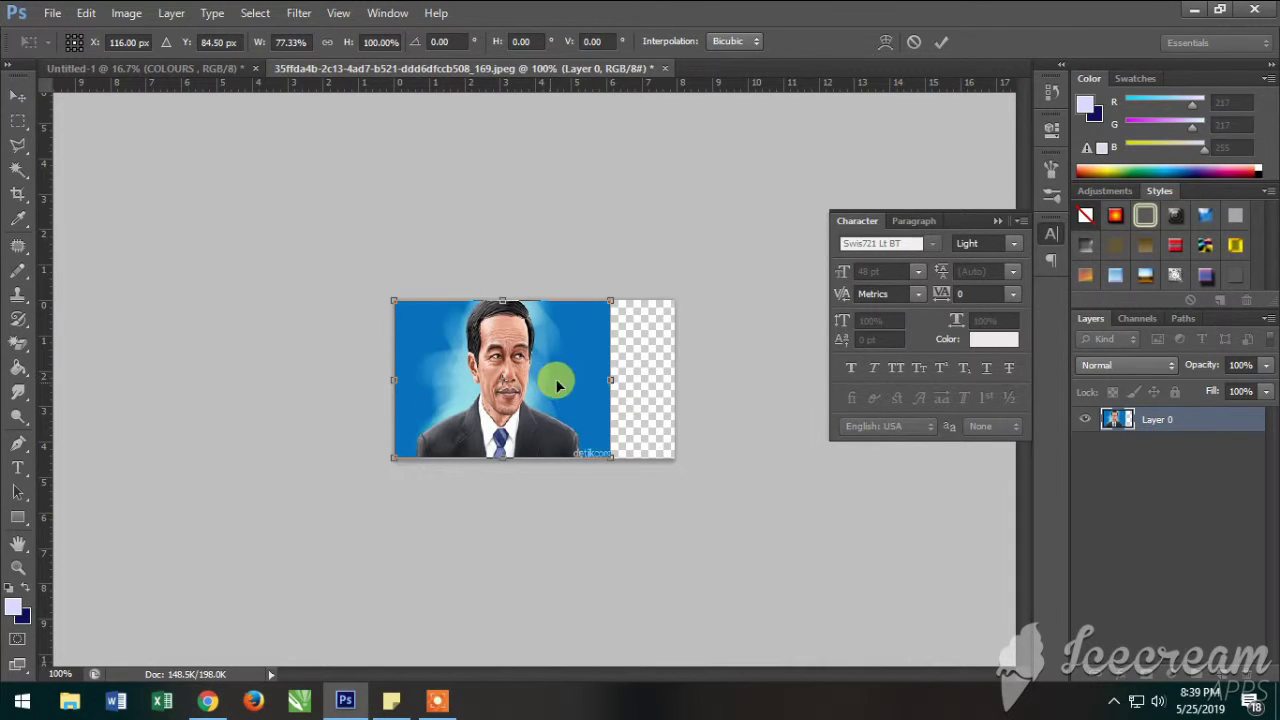
drag(613, 375, 658, 378)
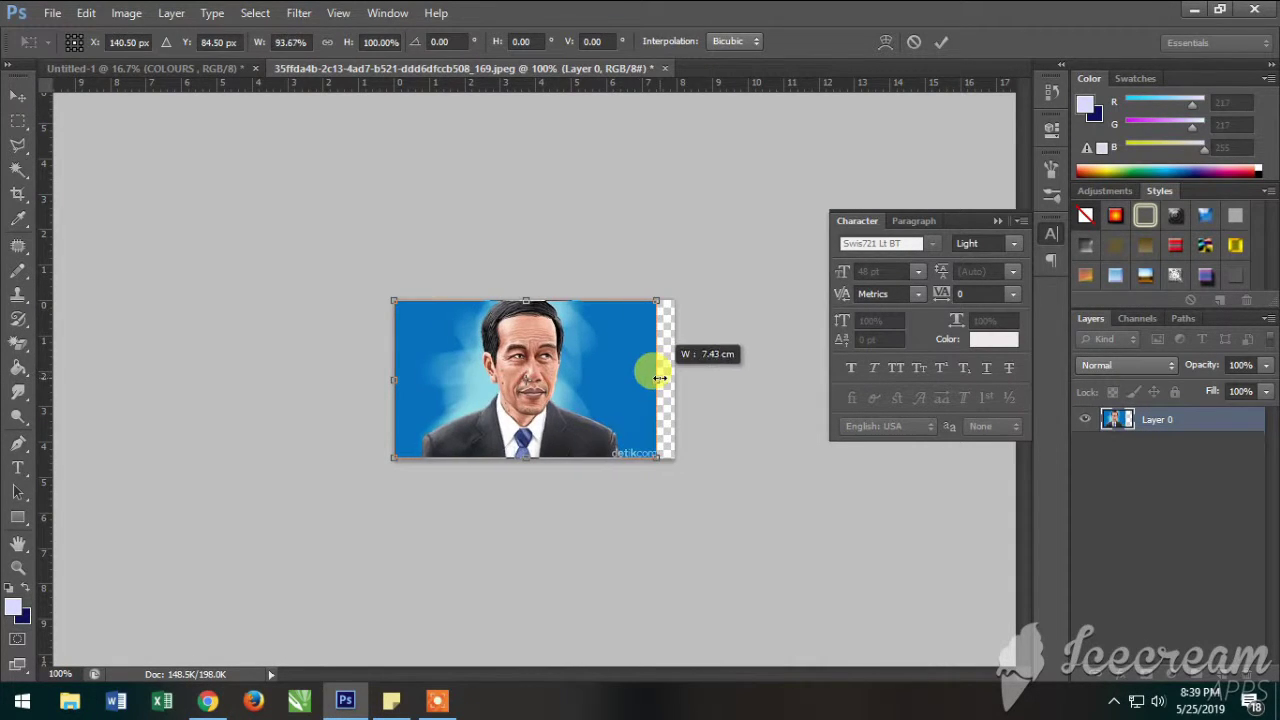
click(20, 95)
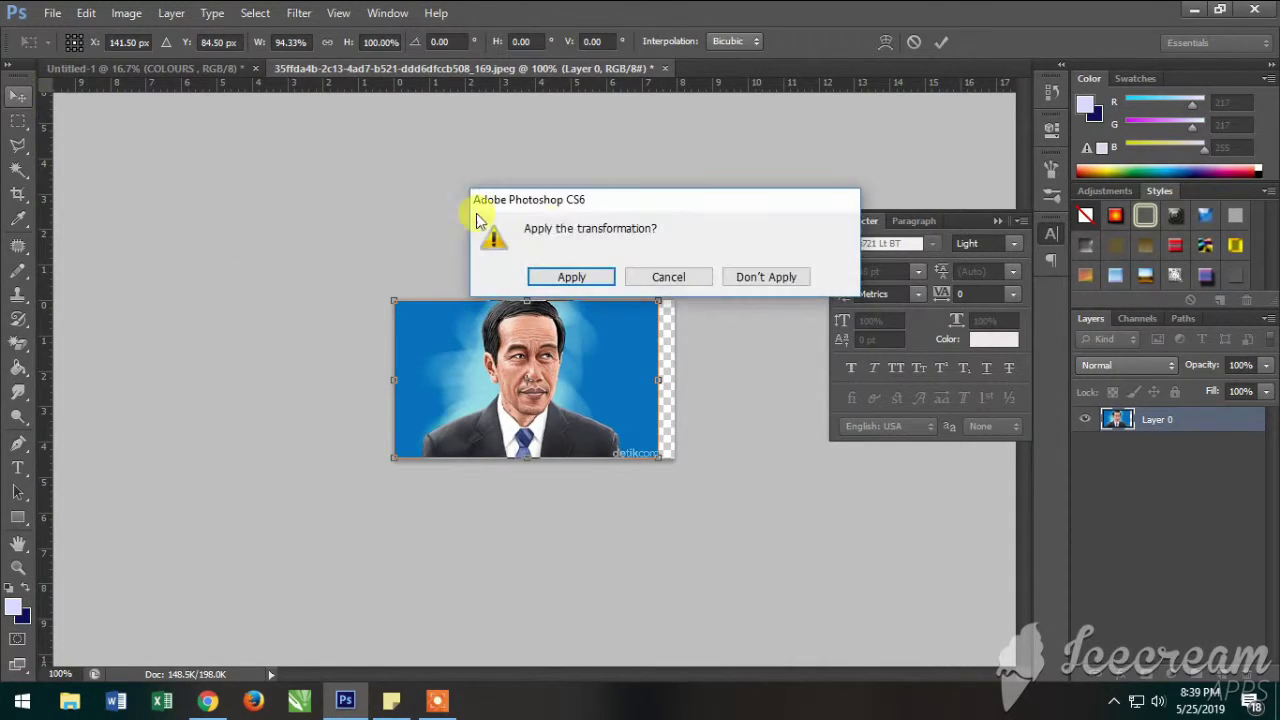
click(571, 277)
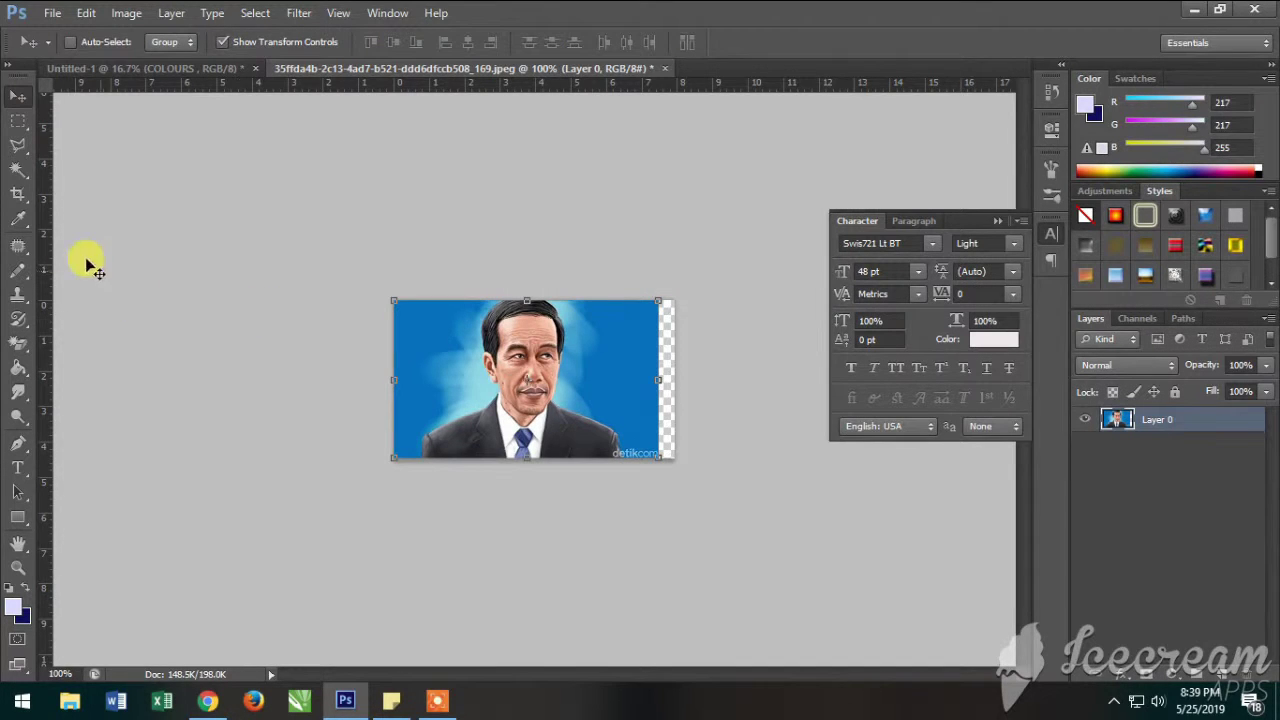
click(25, 193)
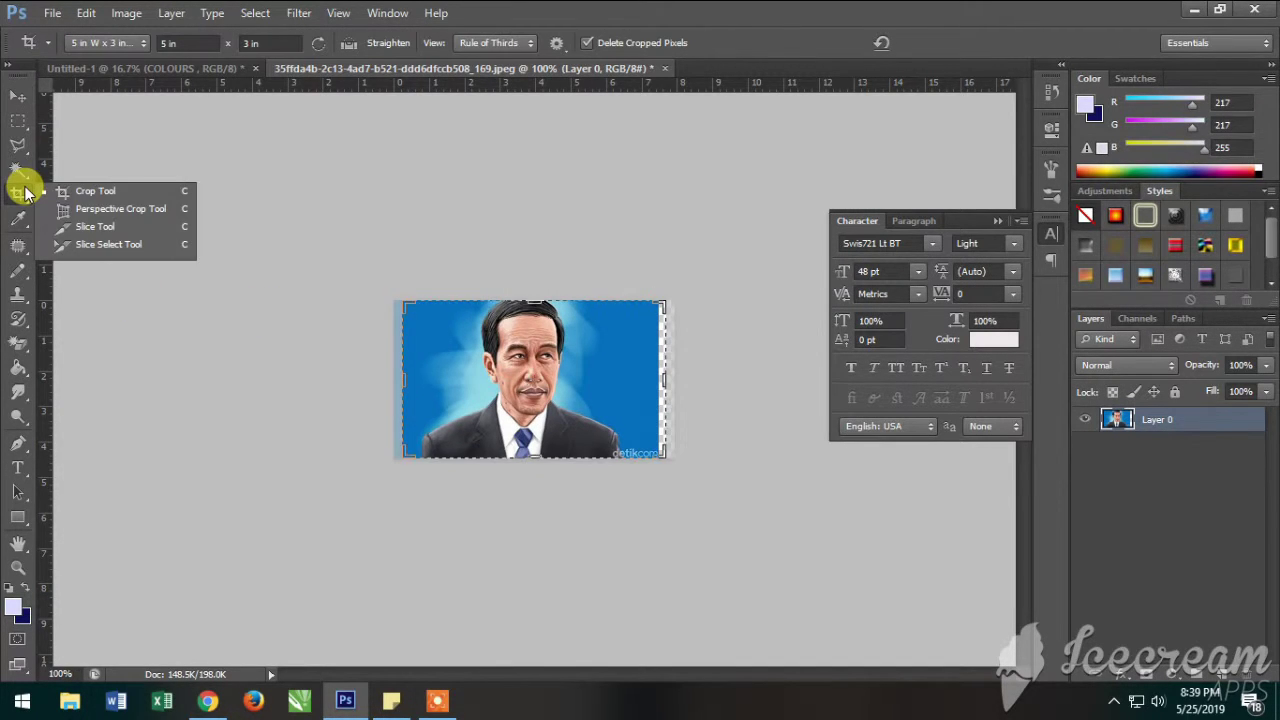
- Recrop the portrait to a tighter head-and-shoulders framing and confirm the crop
click(78, 189)
mouse_move(664, 377)
mouse_down()
mouse_move(641, 404)
mouse_move(614, 400)
mouse_up()
drag(528, 314, 537, 310)
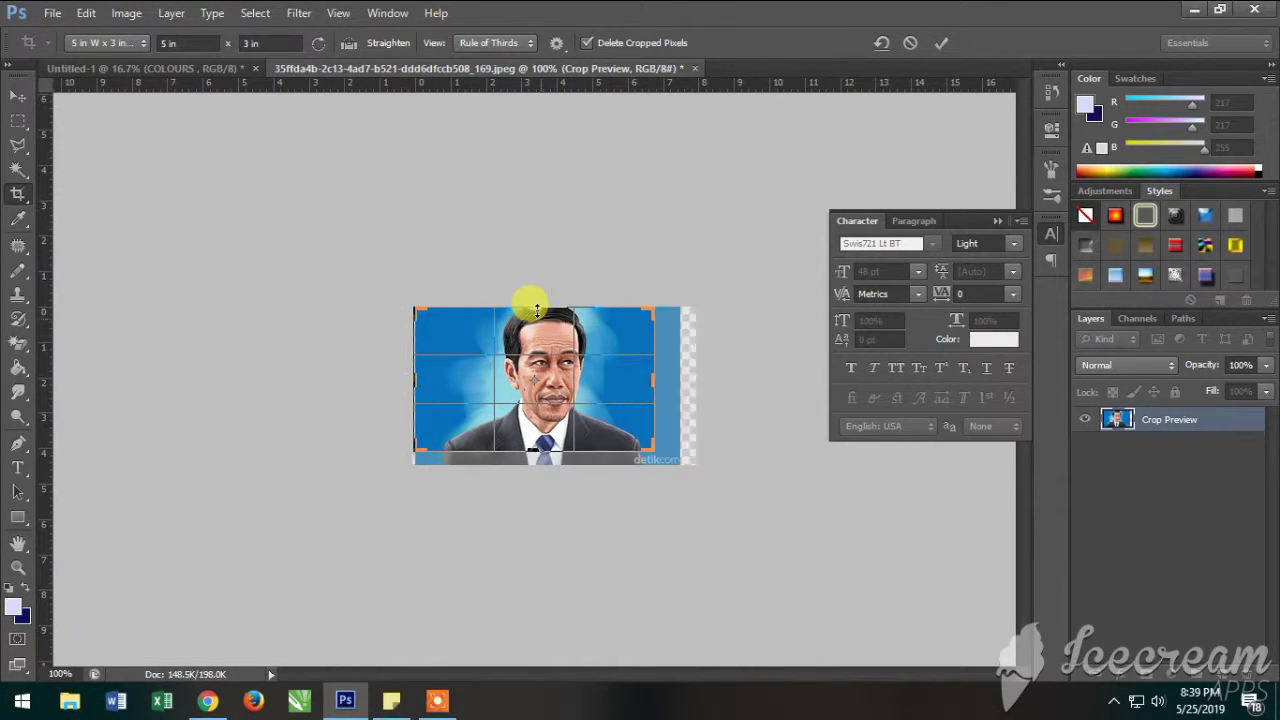
click(933, 42)
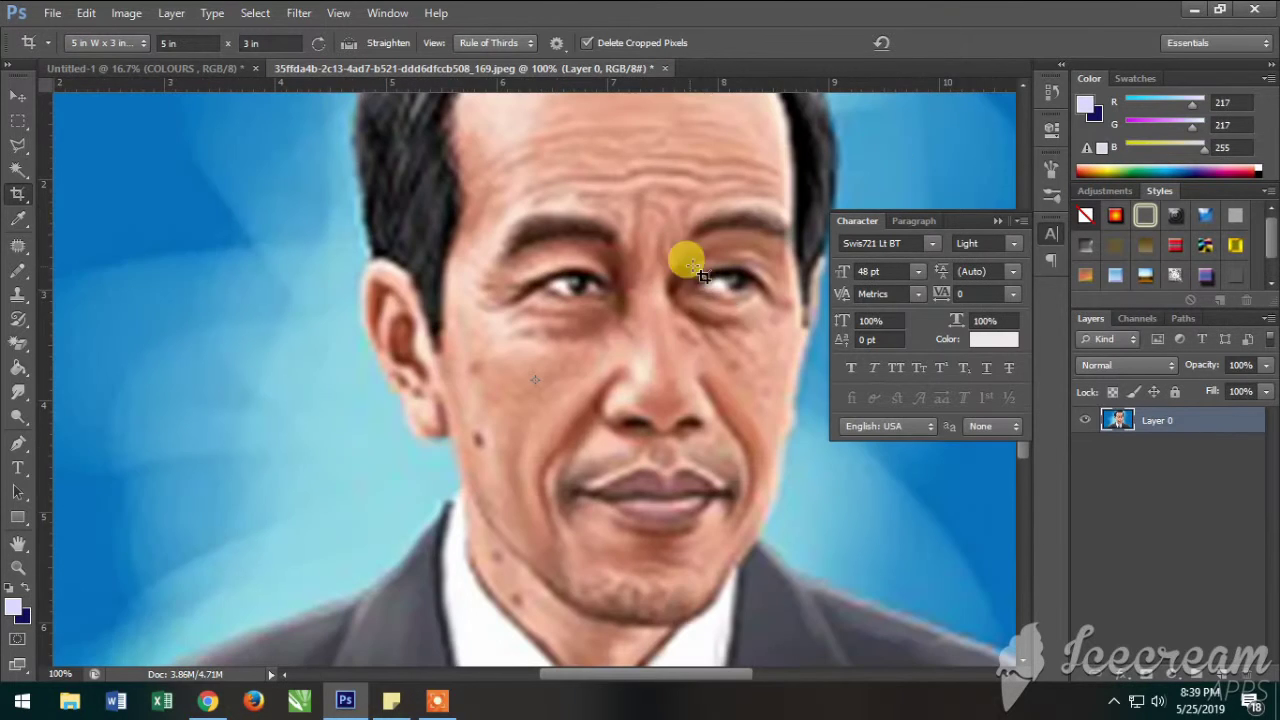
drag(535, 325, 214, 100)
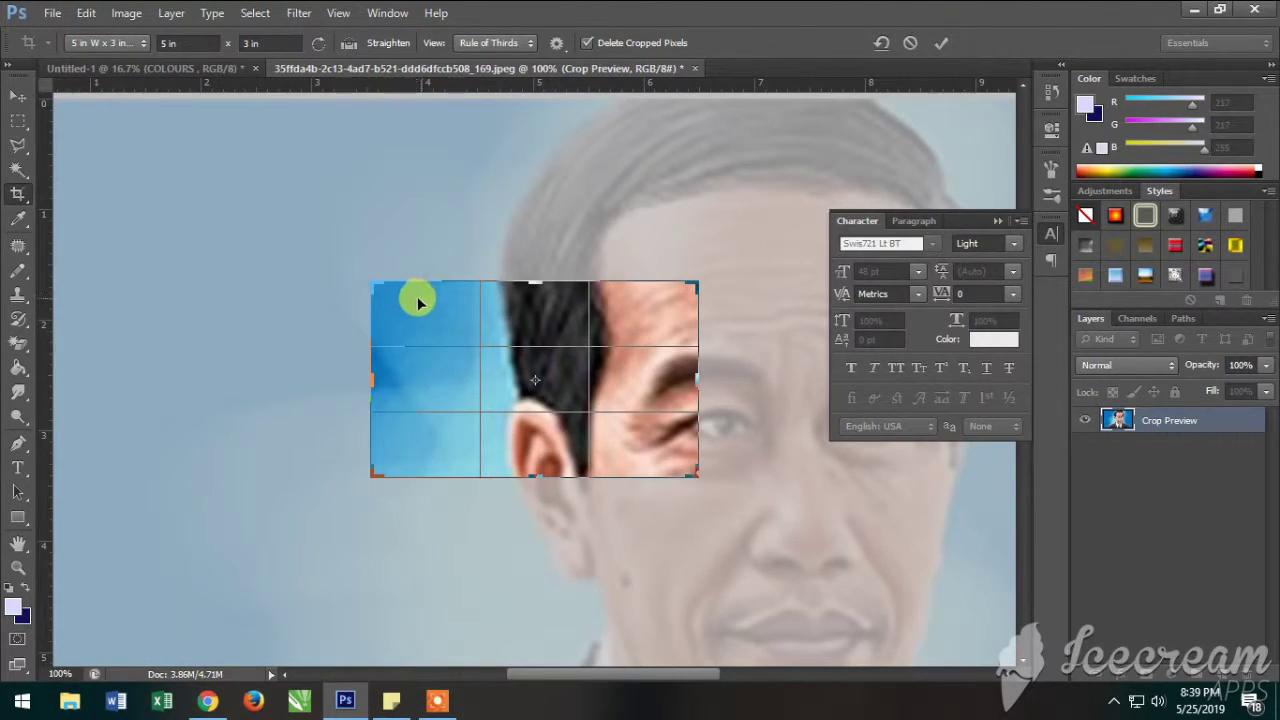
drag(418, 303, 414, 277)
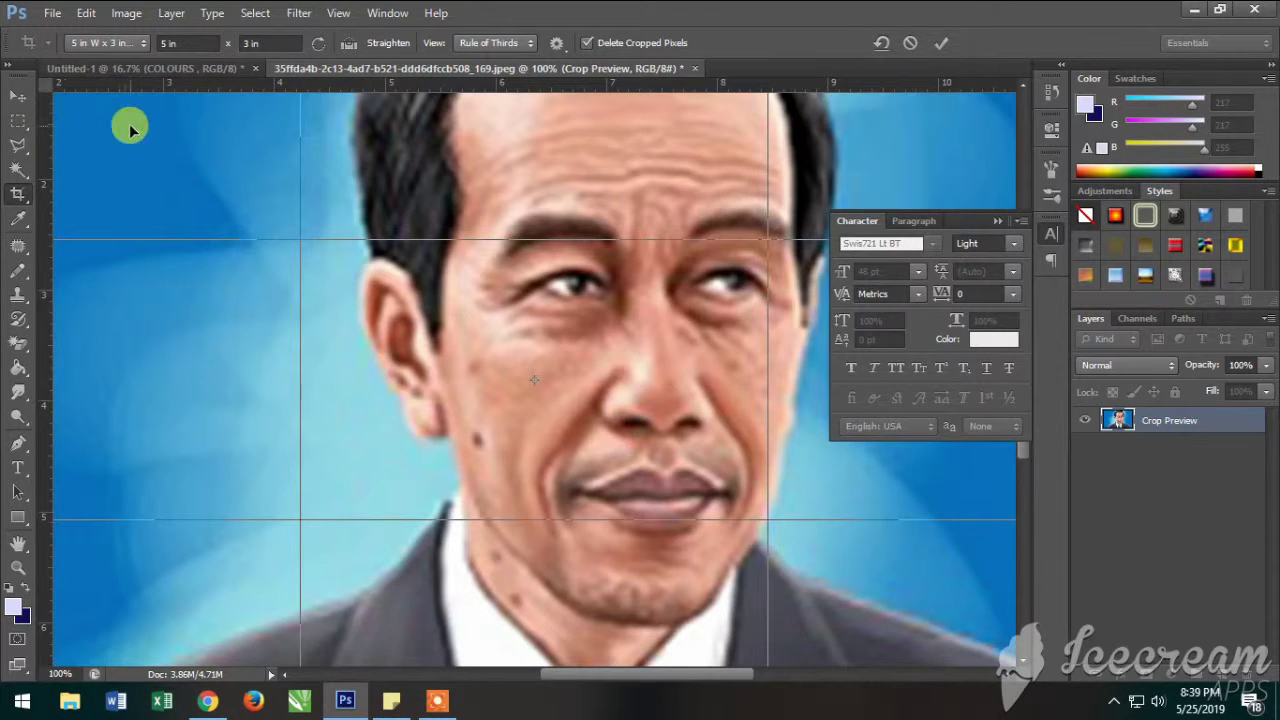
key(ctrl+minus)
key(ctrl+minus)
key(ctrl+minus)
key(ctrl+minus)
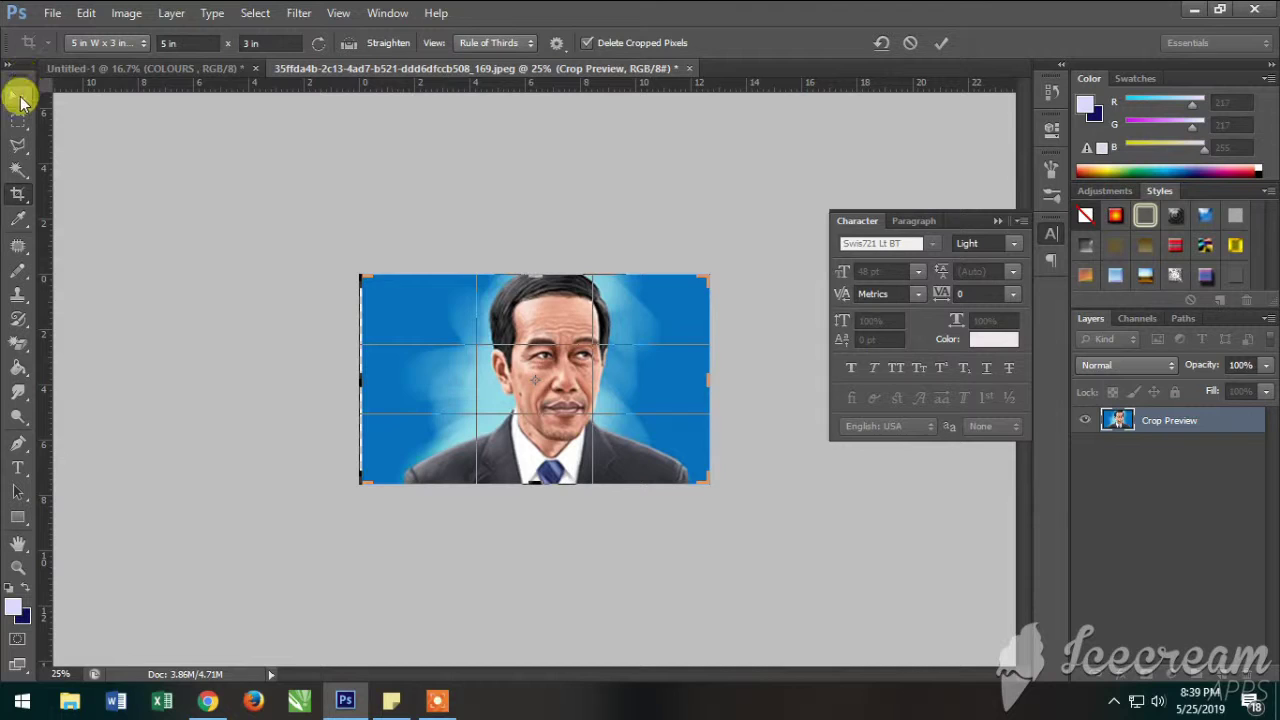
click(18, 95)
click(568, 277)
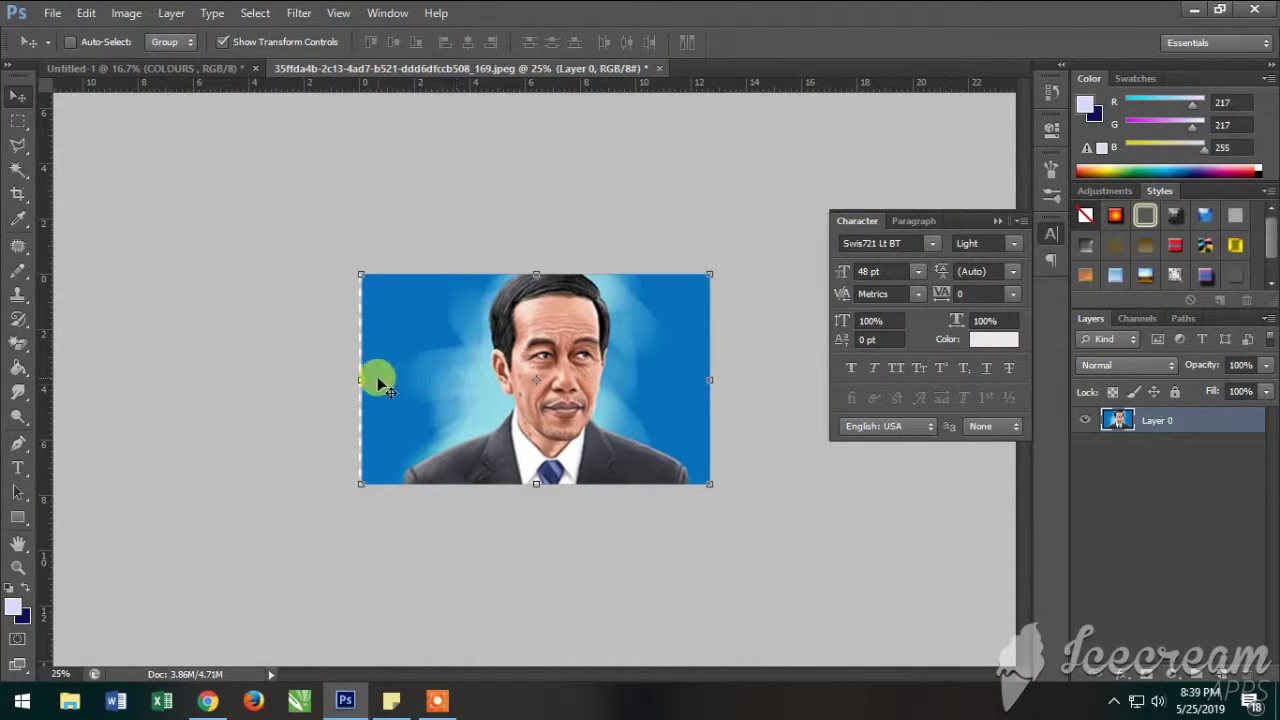
- Narrow the portrait to 92.23% width from the left, then drag the layer toward the cover
key(ctrl+t)
drag(362, 380, 388, 380)
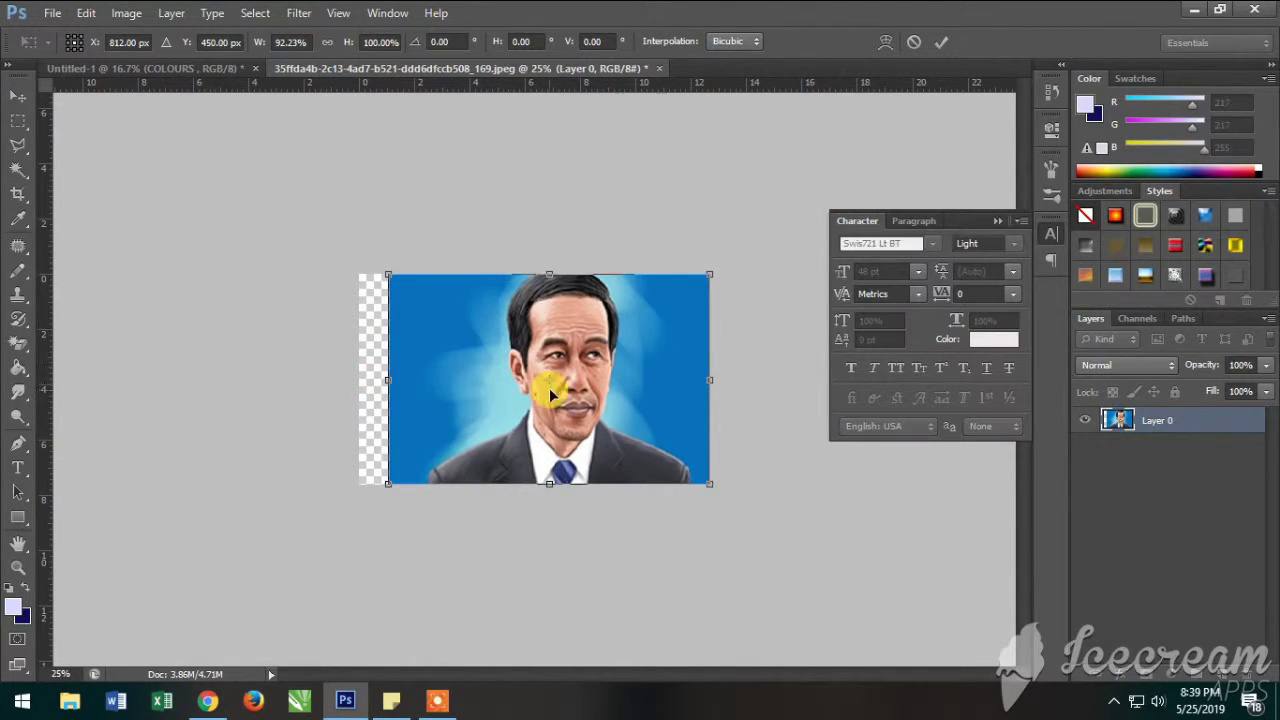
click(20, 118)
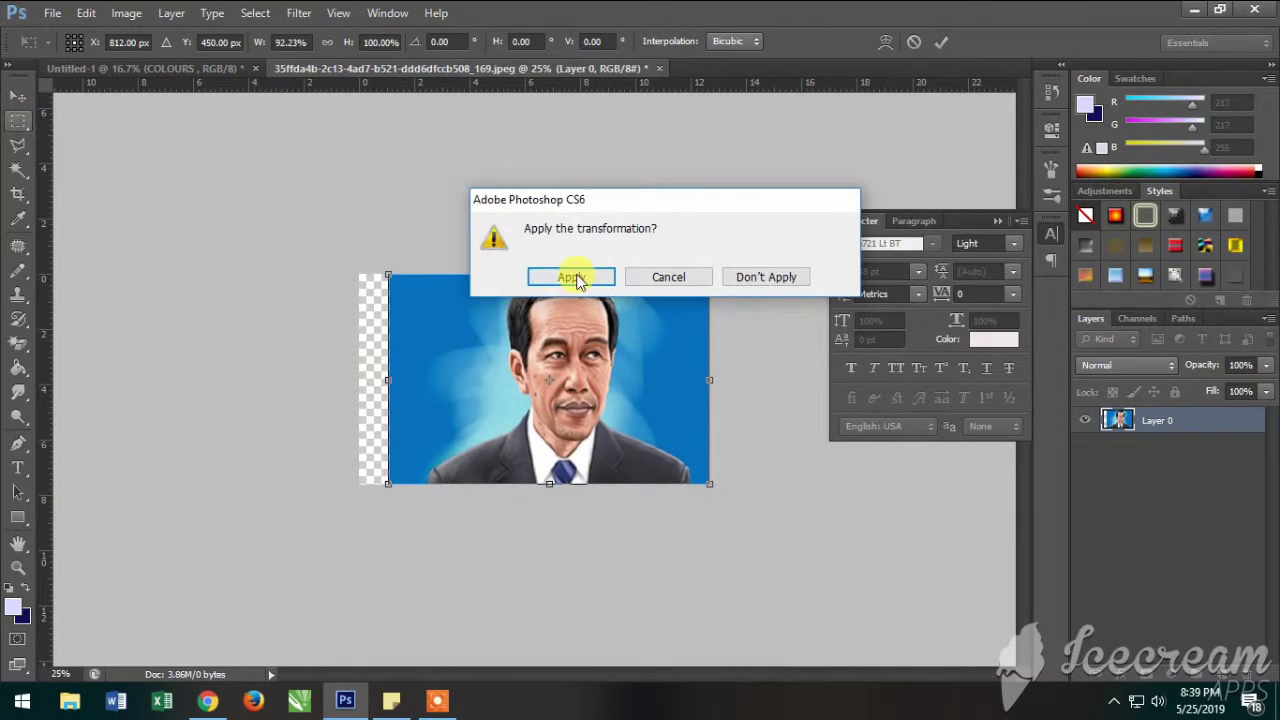
click(571, 274)
mouse_move(557, 359)
mouse_down()
mouse_move(363, 152)
mouse_move(229, 106)
mouse_up()
click(18, 95)
- Drop the portrait at the back cover's lower left and scale it to about 38% by 42%
drag(226, 62, 249, 160)
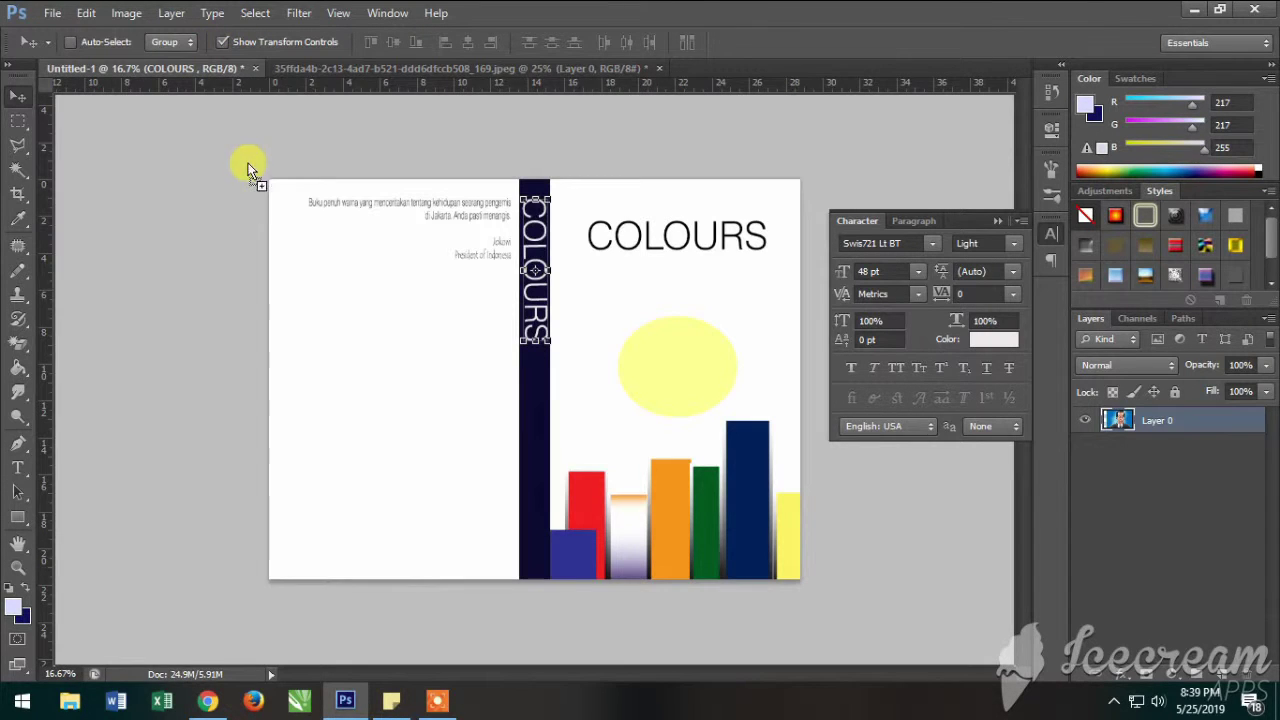
mouse_move(280, 255)
mouse_down()
mouse_move(359, 383)
mouse_move(410, 512)
mouse_move(400, 462)
mouse_up()
drag(494, 461, 392, 481)
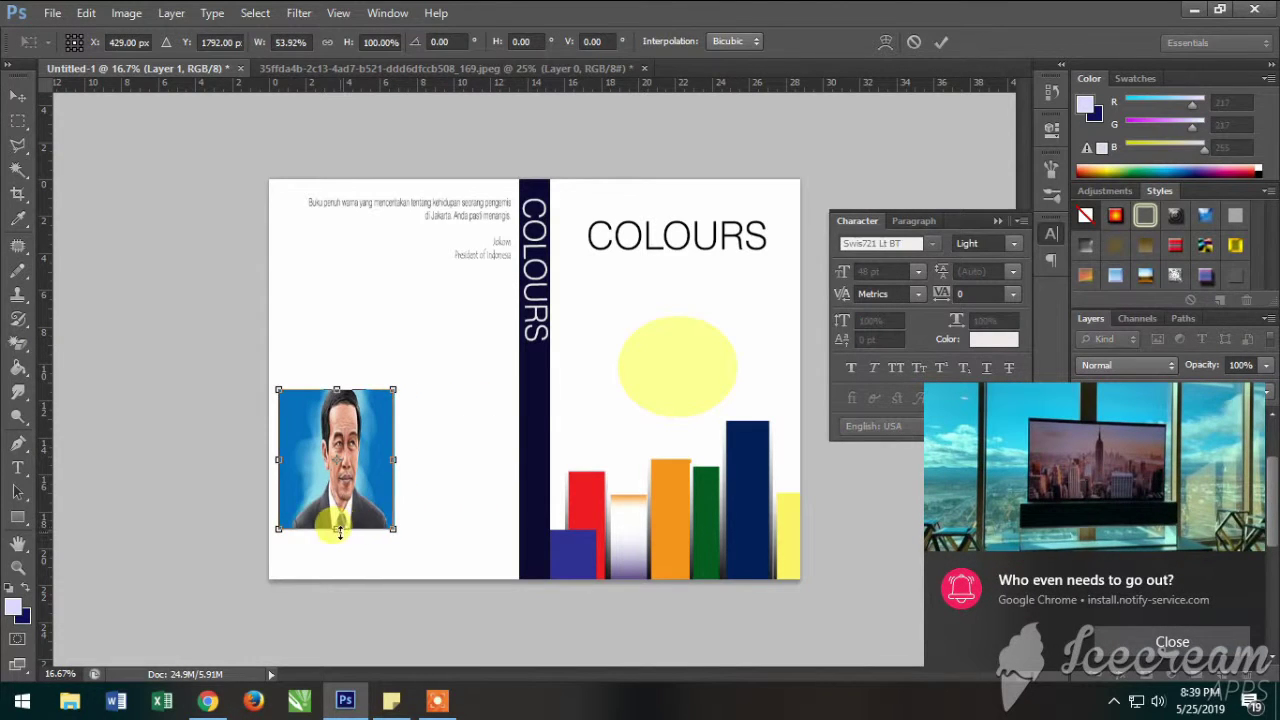
drag(340, 533, 340, 462)
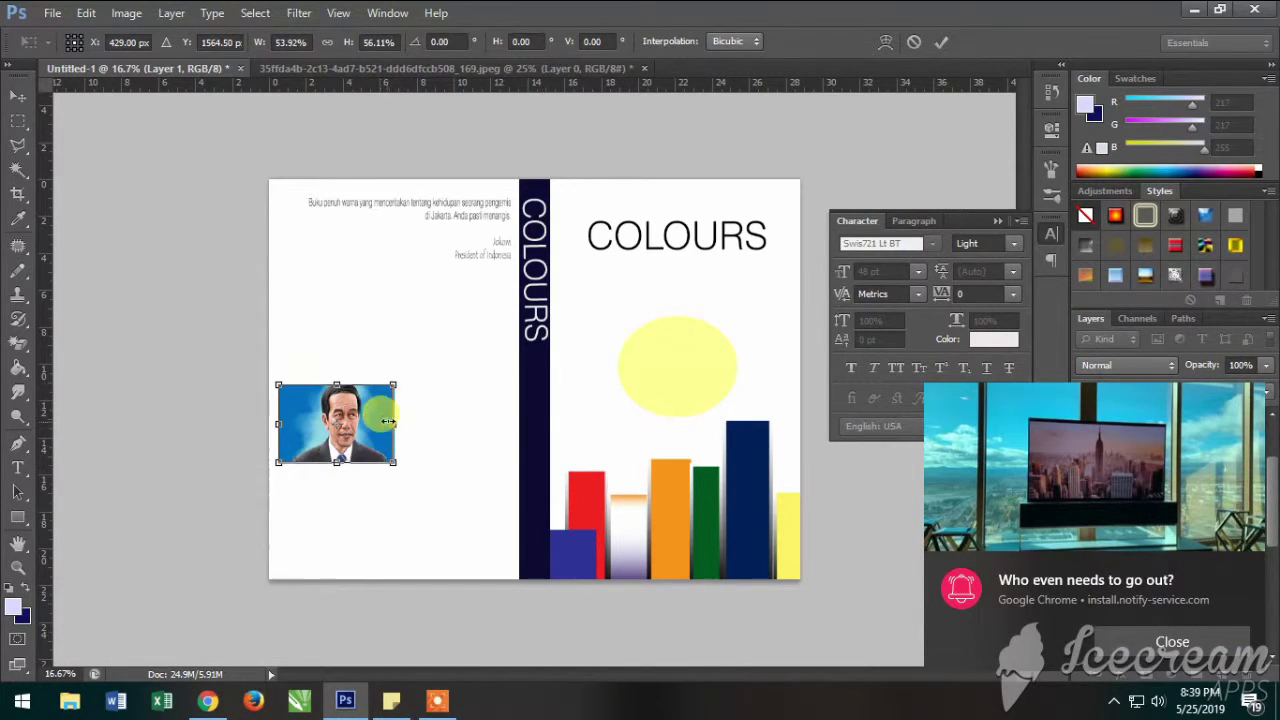
drag(396, 422, 361, 422)
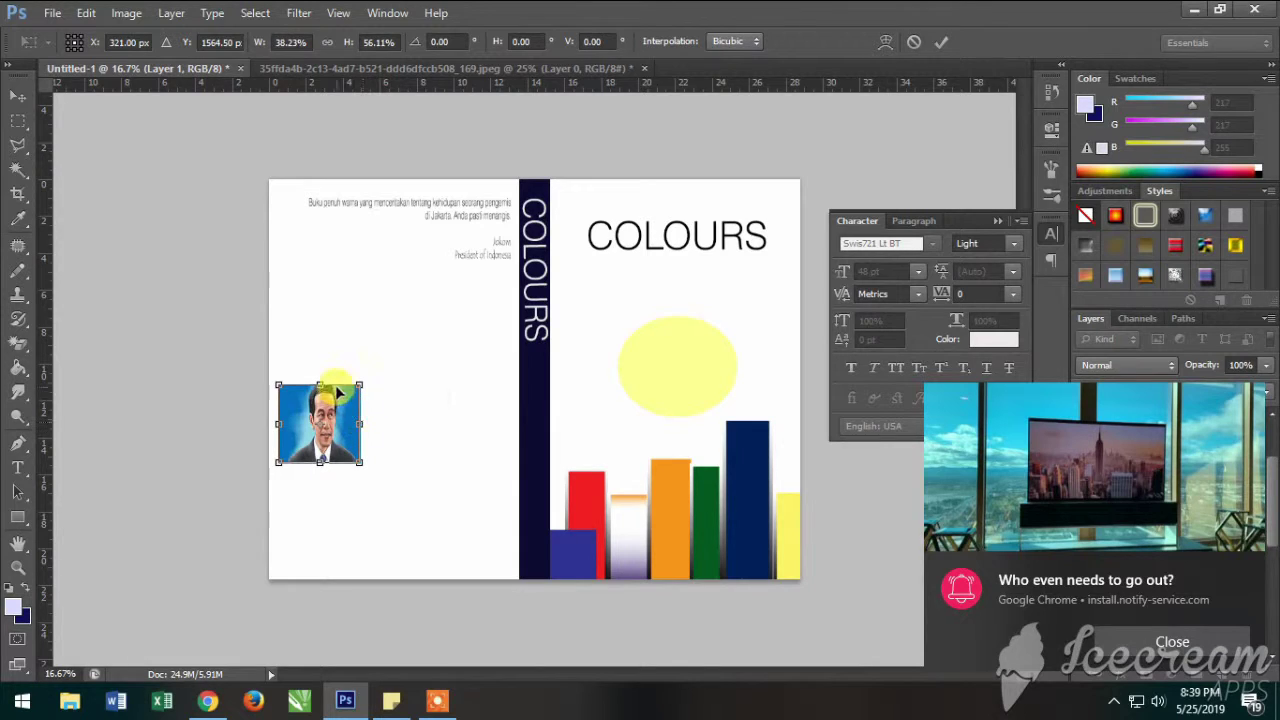
drag(325, 381, 325, 405)
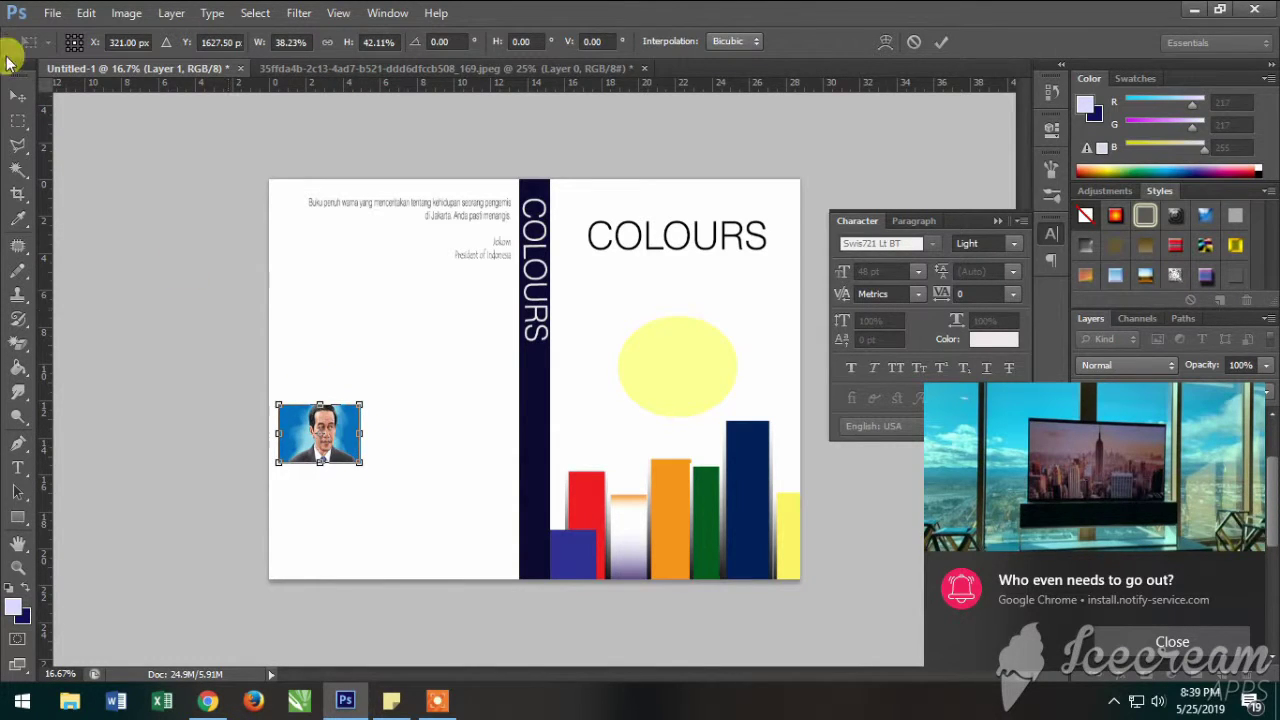
click(18, 95)
click(572, 276)
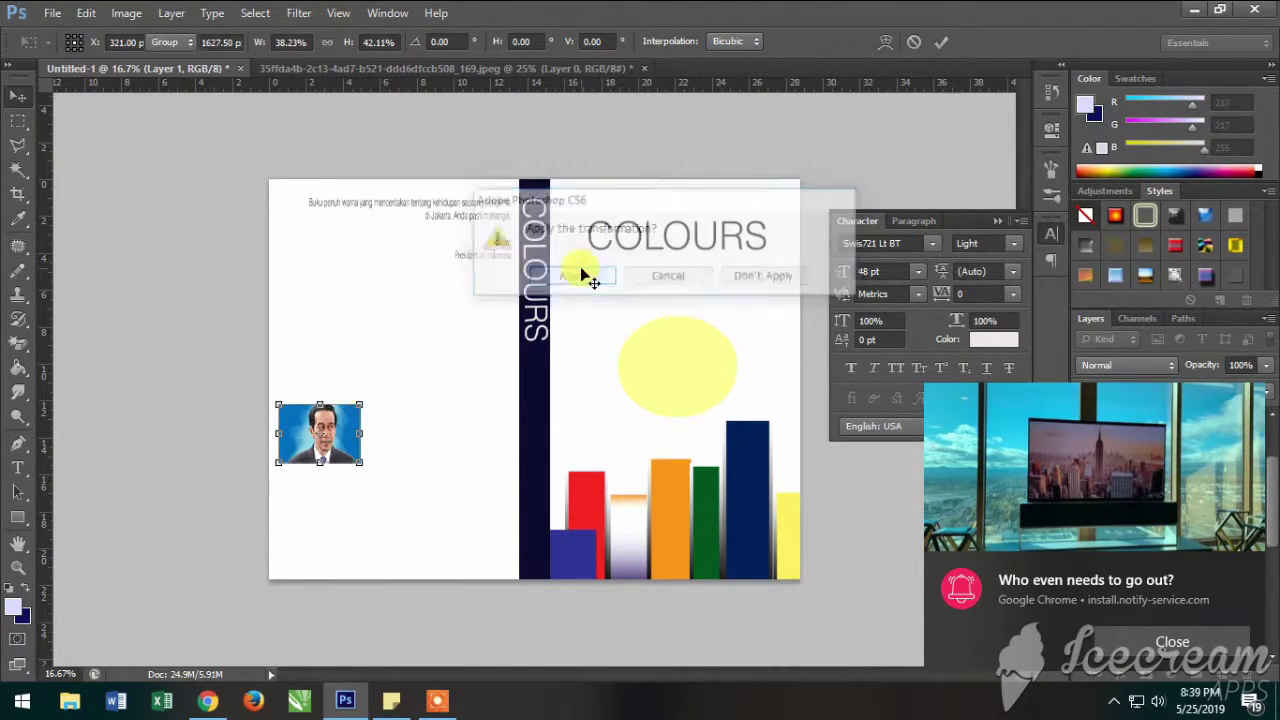
key(ctrl+t)
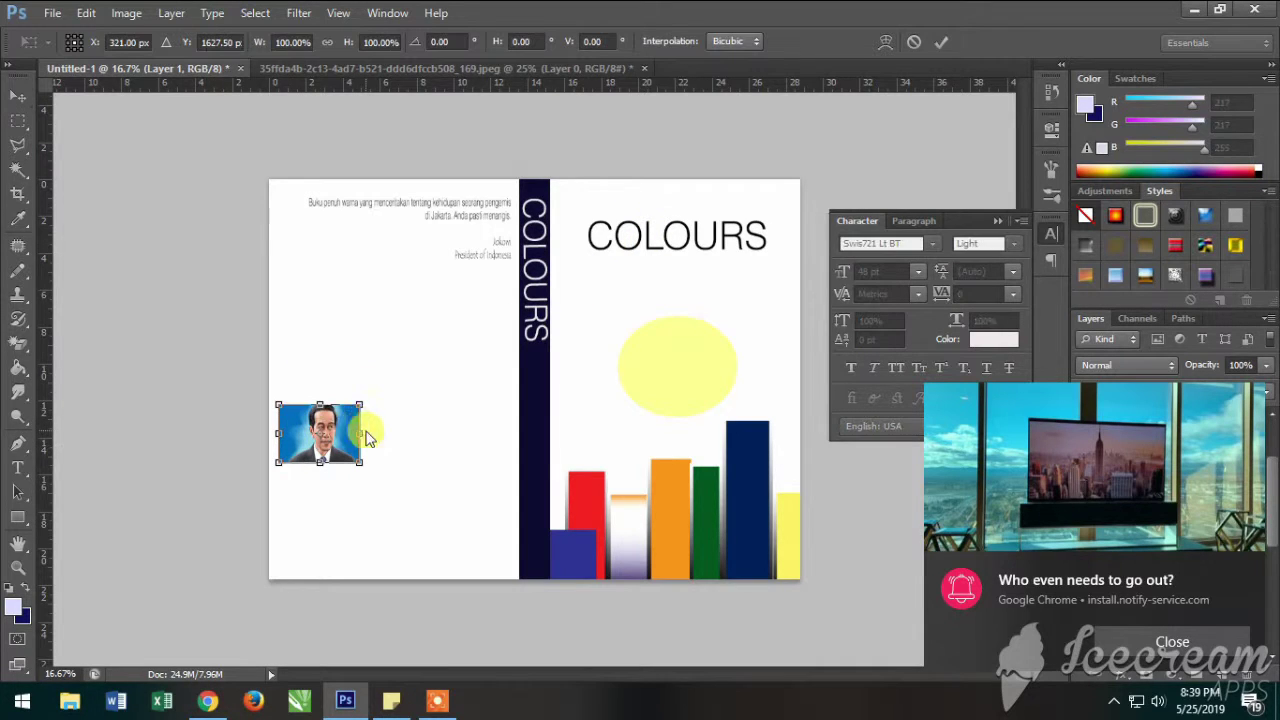
click(18, 120)
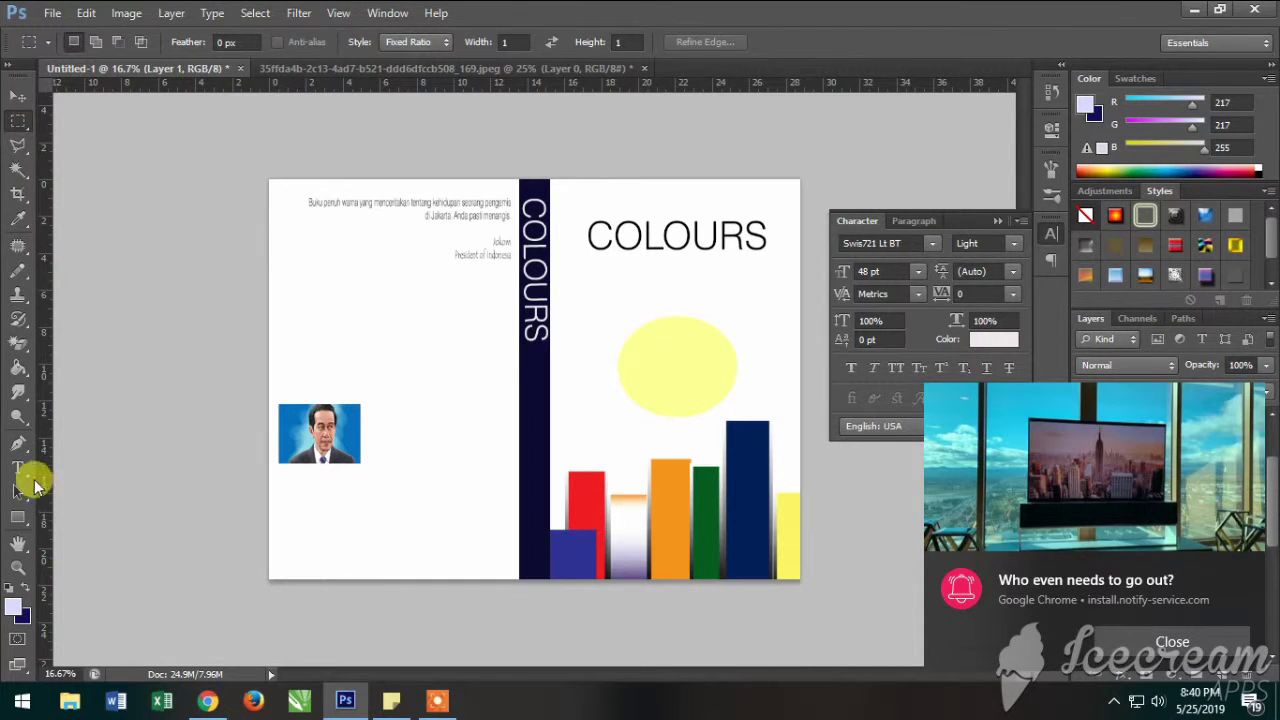
- Draw an empty paragraph text box to the right of the small portrait
click(18, 467)
mouse_move(362, 417)
mouse_down()
mouse_move(491, 443)
mouse_move(493, 504)
mouse_up()
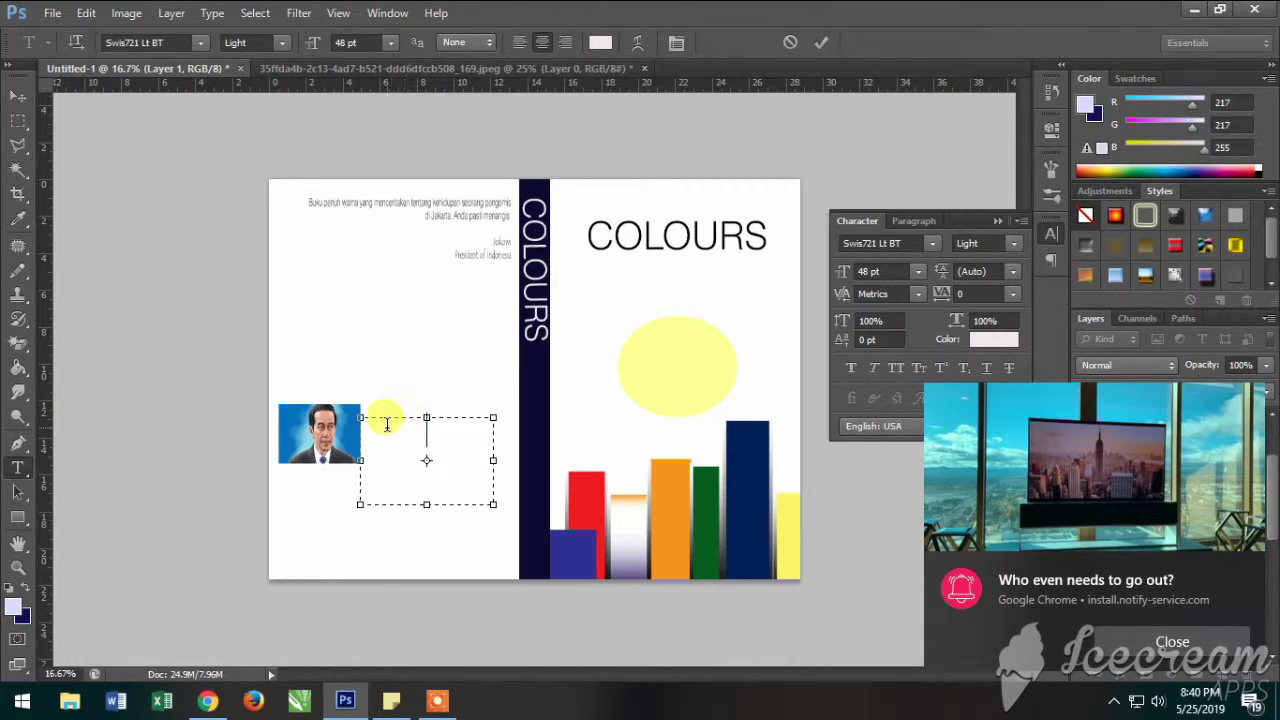